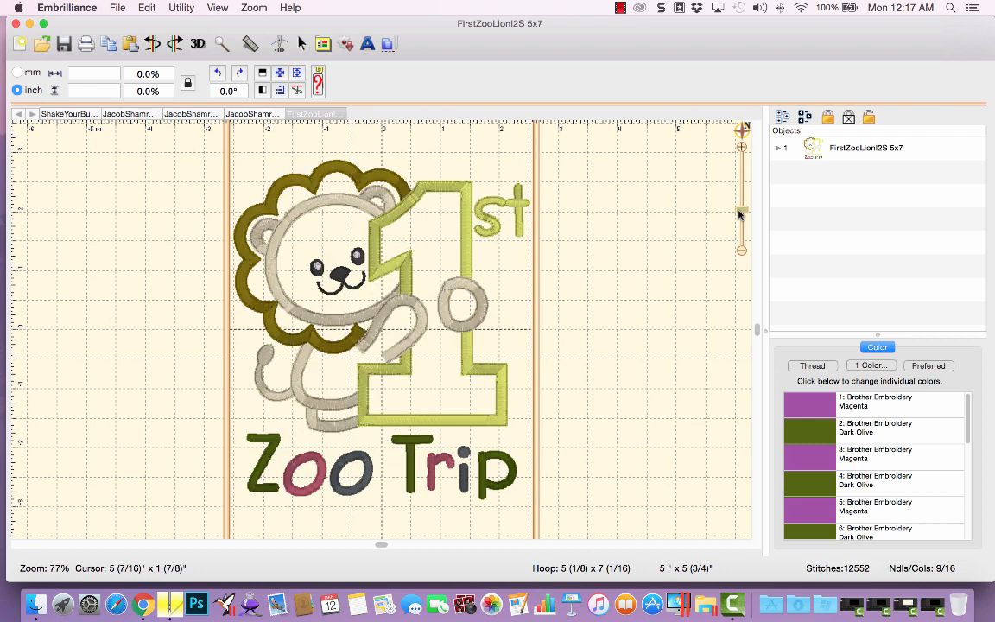
Delete the dark olive letters of the Zoo Trip text from the lion design's object list, then undo the deletion.
left_click(777, 148)
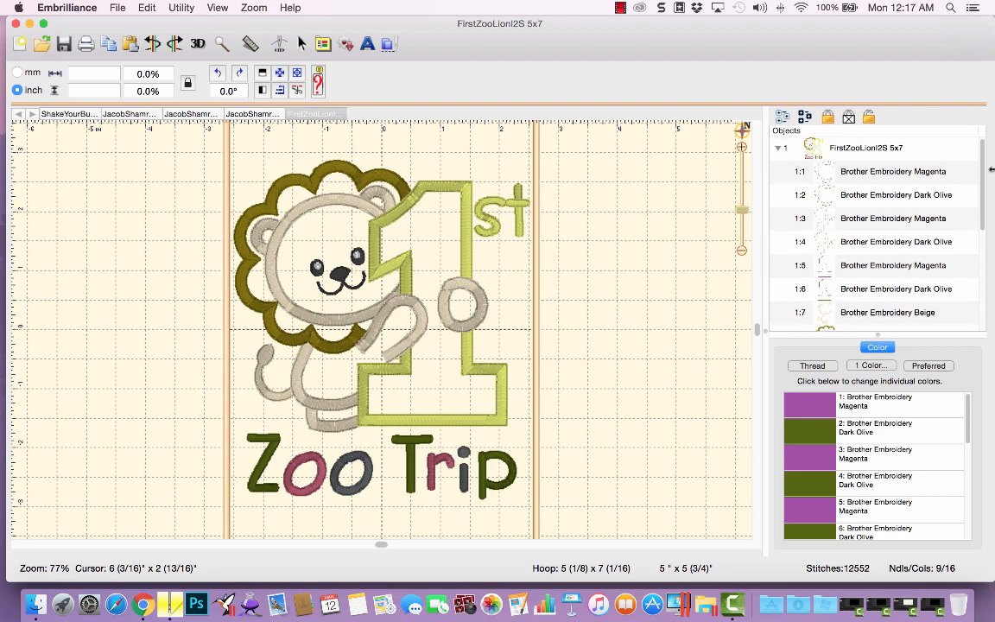
left_click_drag(983, 166, 982, 207)
scroll(982, 207, "down", 5)
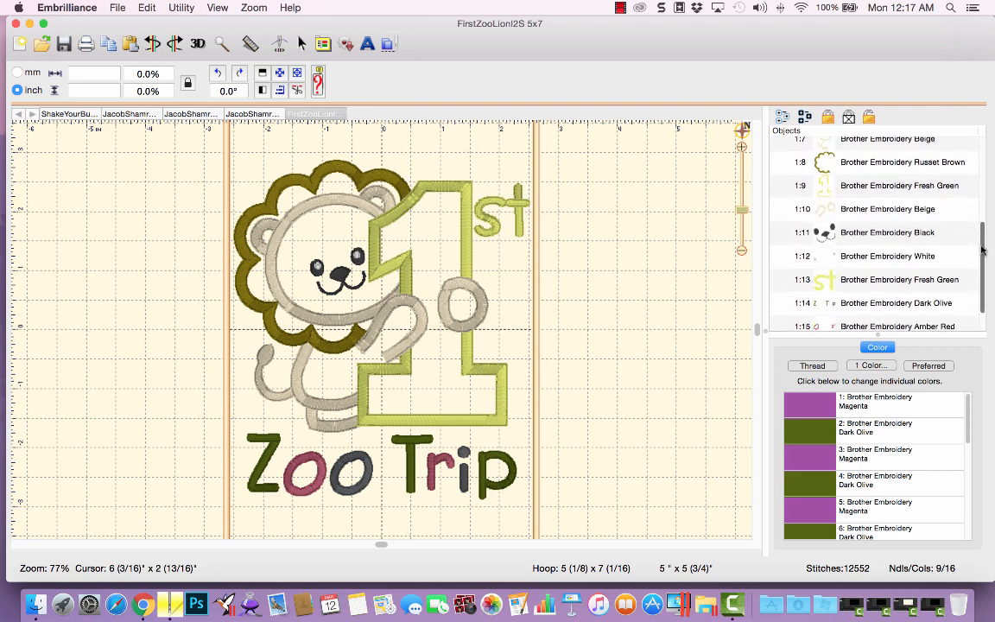
left_click(851, 273)
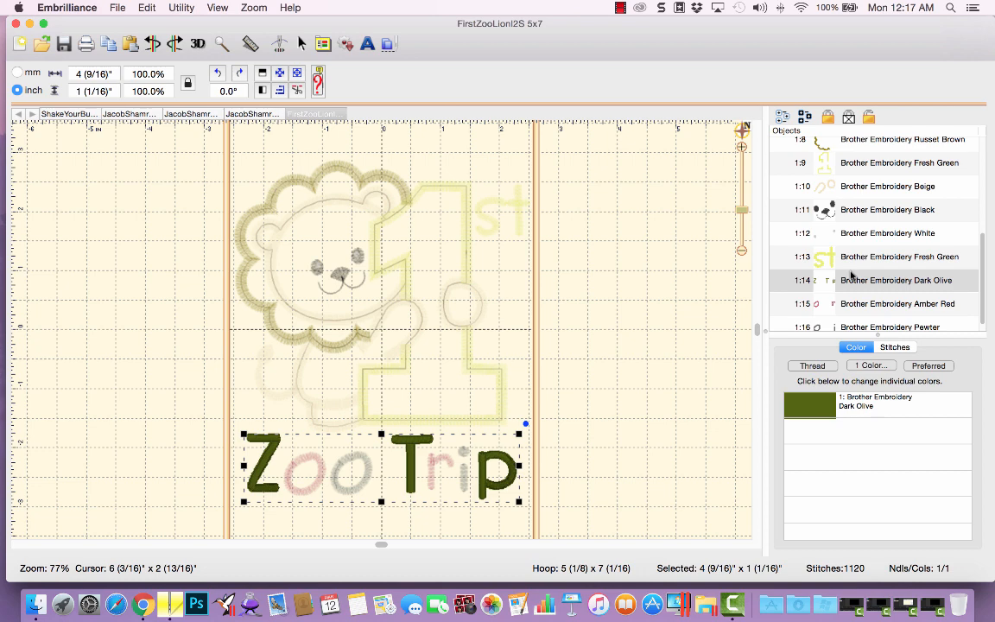
key("Delete")
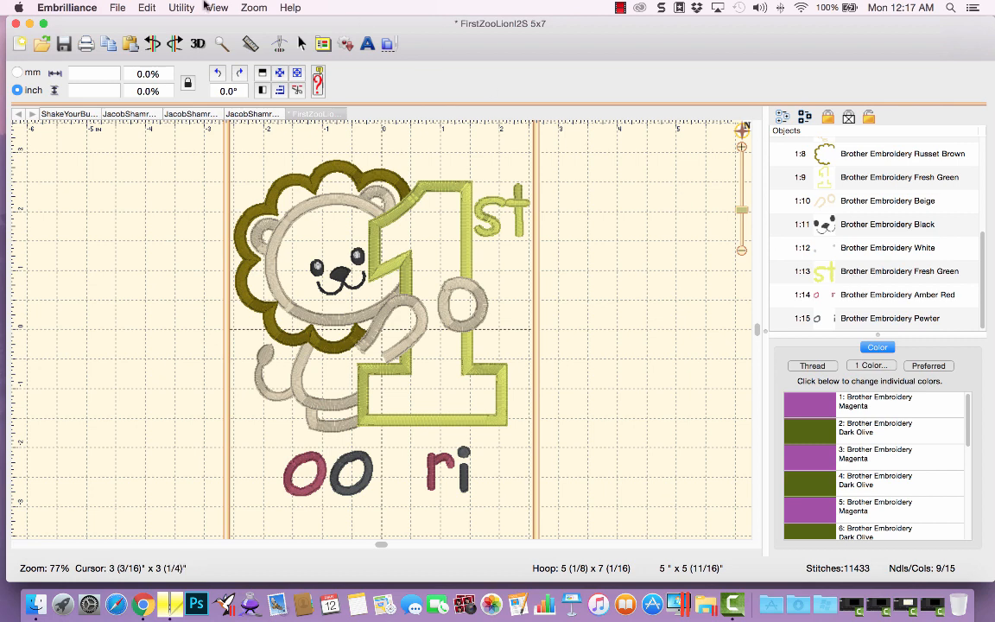
key("super+z")
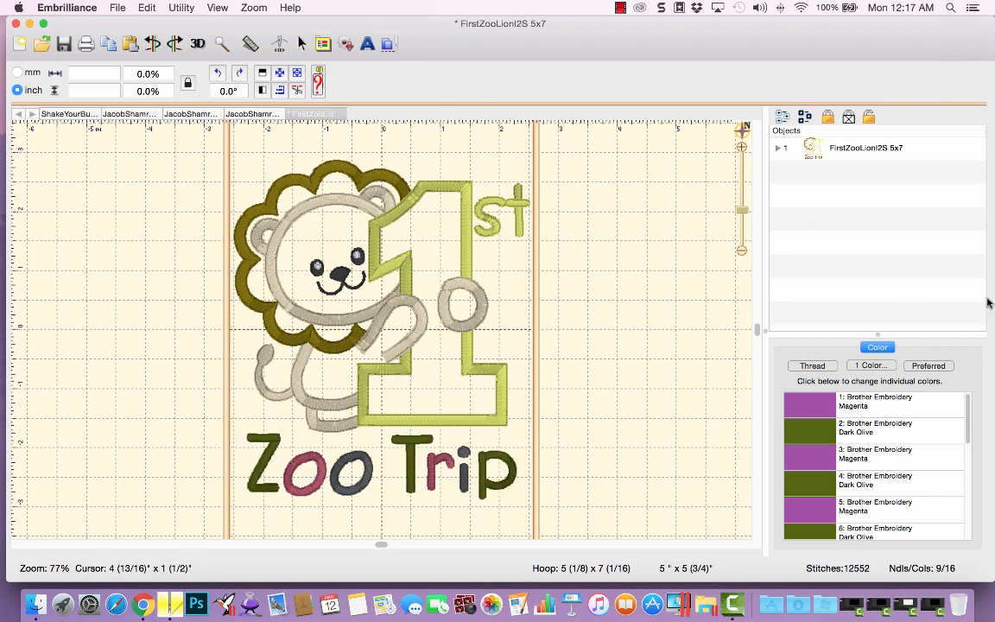
Select all three colour parts of the Zoo Trip text in the lion design's object list and delete them.
left_click(777, 148)
scroll(983, 192, "down", 5)
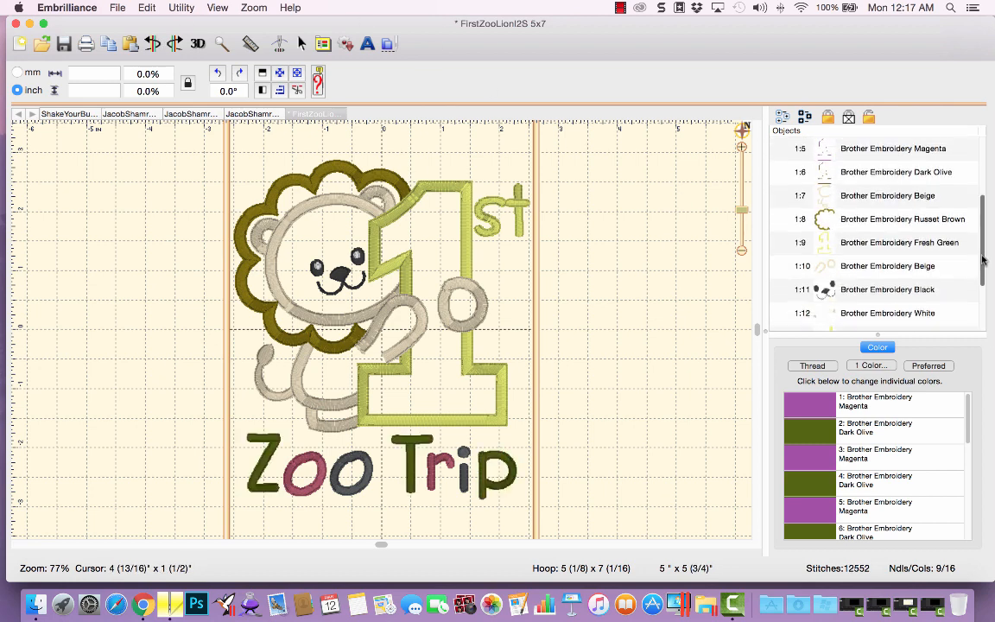
left_click(860, 273)
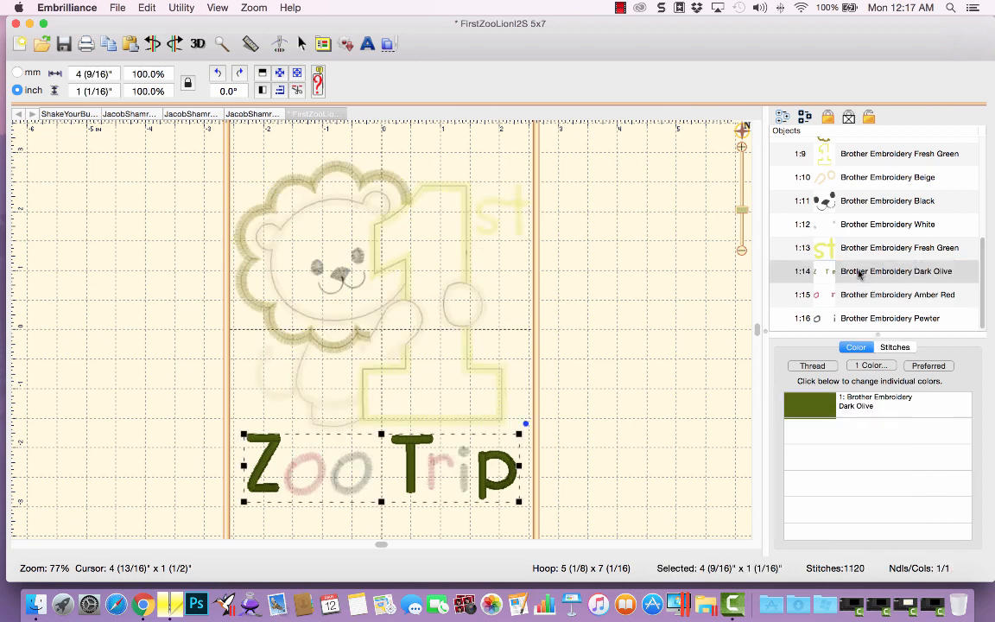
left_click(853, 277)
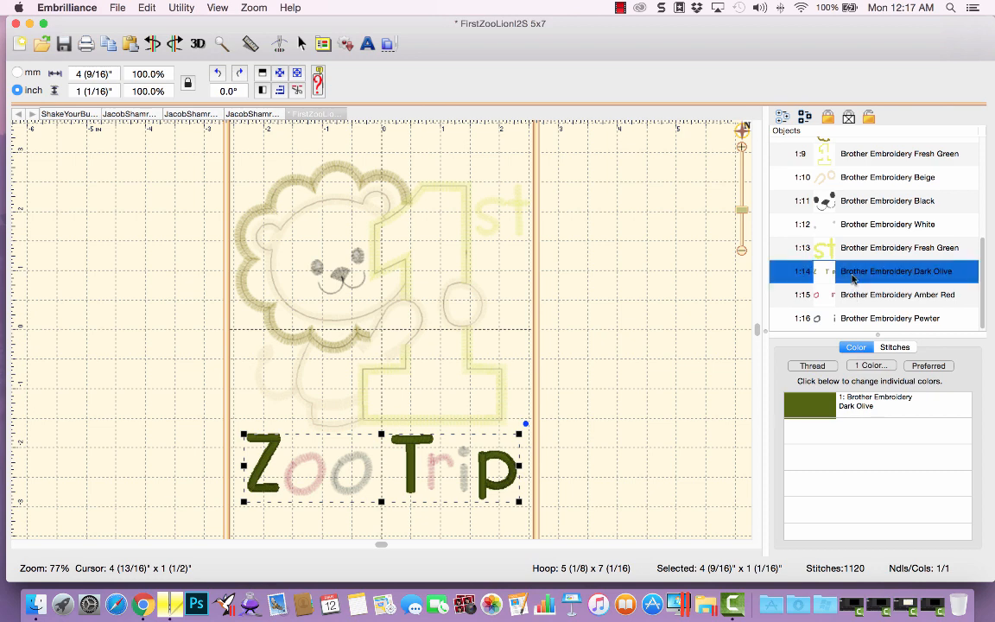
left_click(853, 320, "shift")
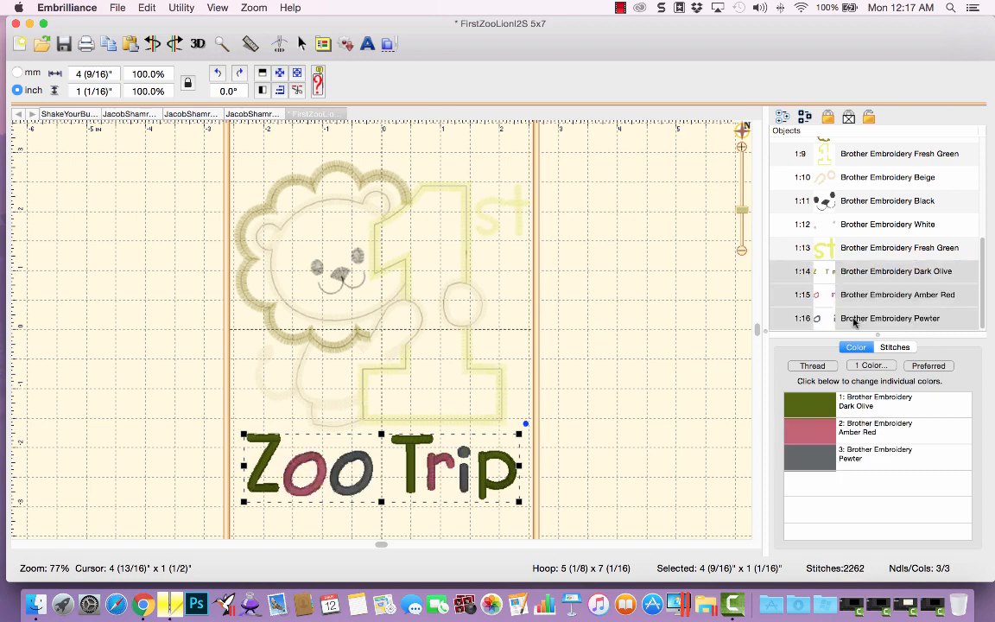
left_click(147, 8)
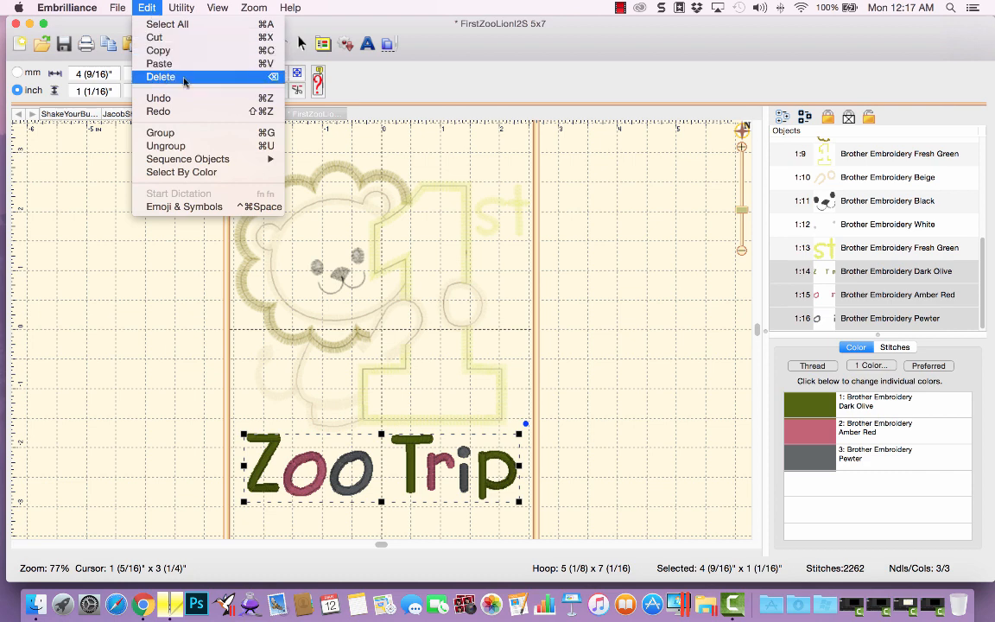
left_click(259, 77)
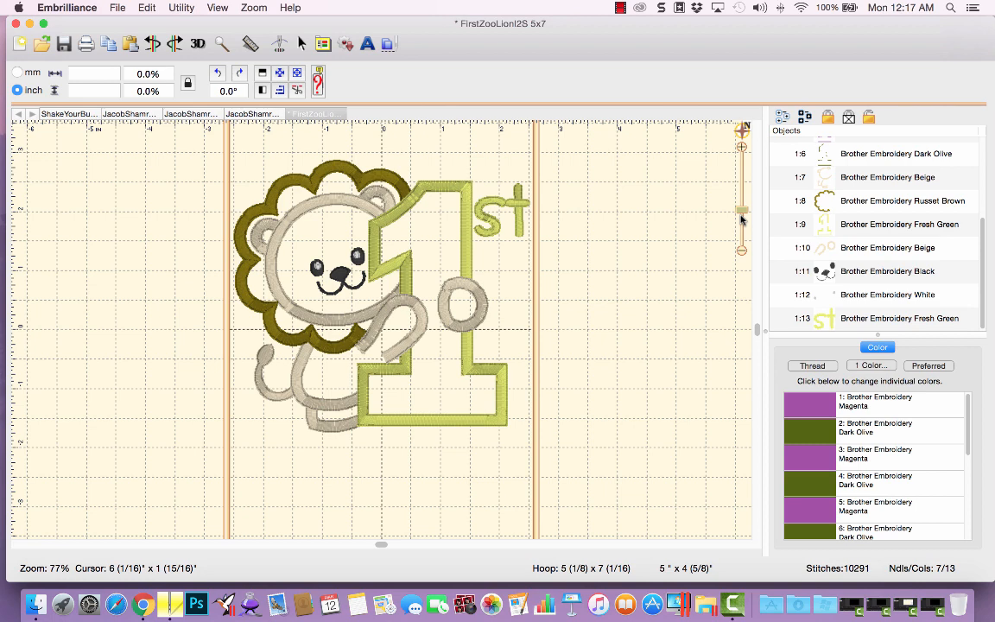
Merge the stitch file FirstBirthdayKittyI2S 5x7 from the ##EEM folder under #EmbrillianceText into the design.
left_click(389, 45)
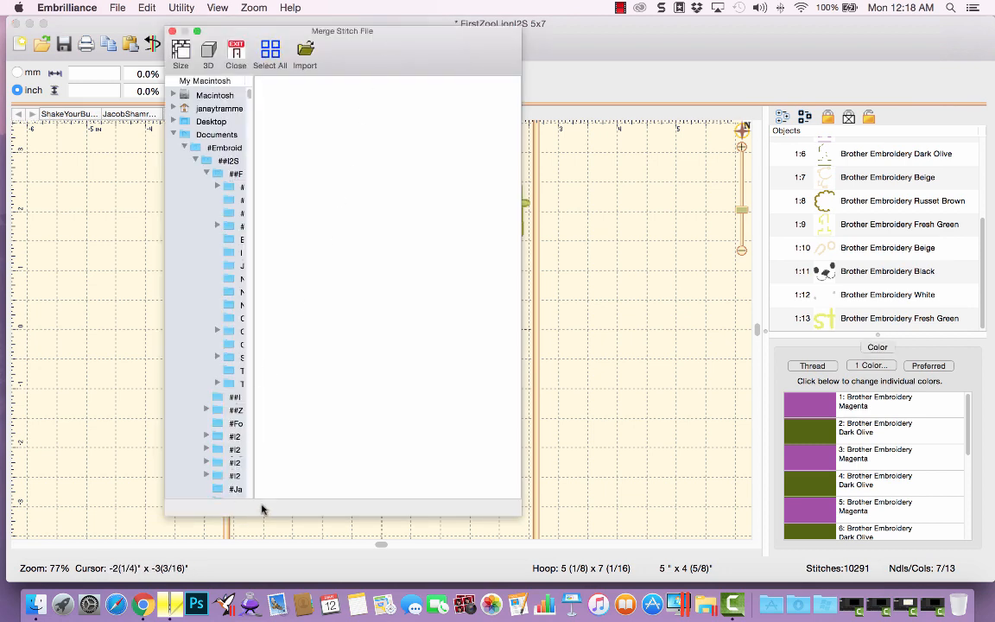
left_click_drag(253, 489, 374, 493)
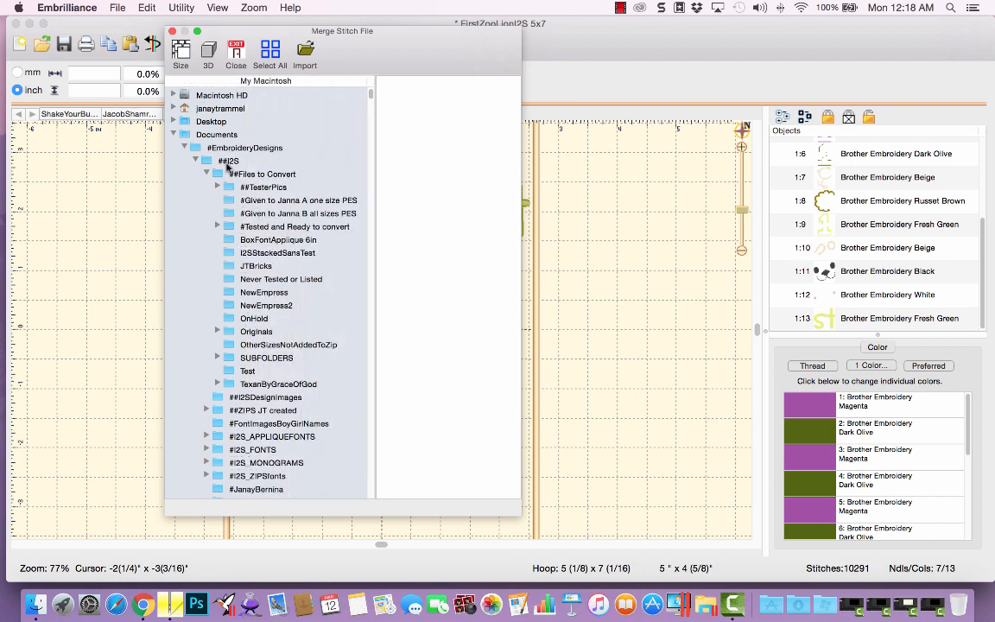
left_click(195, 161)
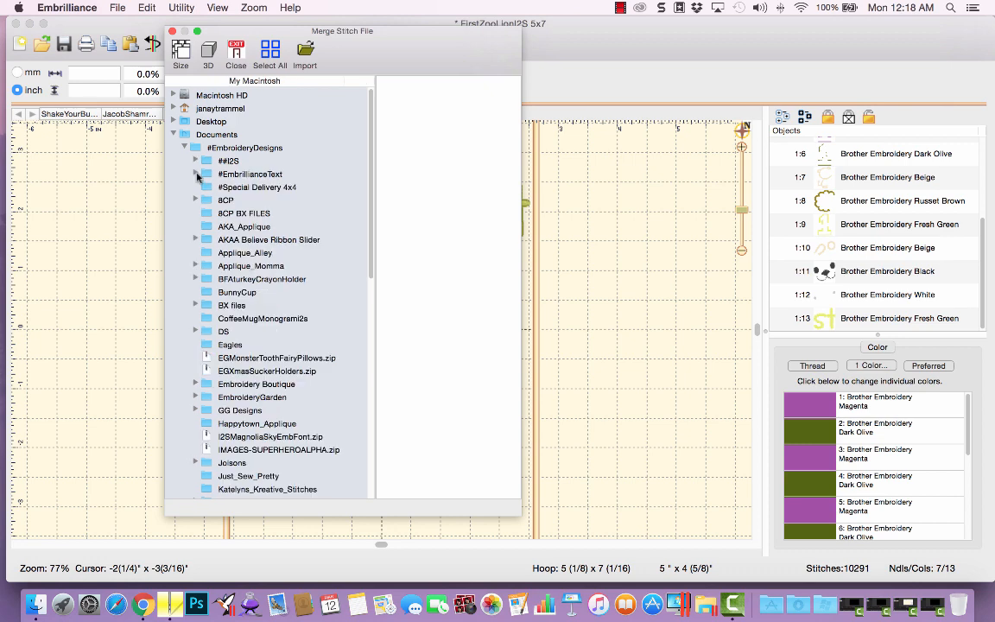
left_click(195, 174)
left_click(241, 187)
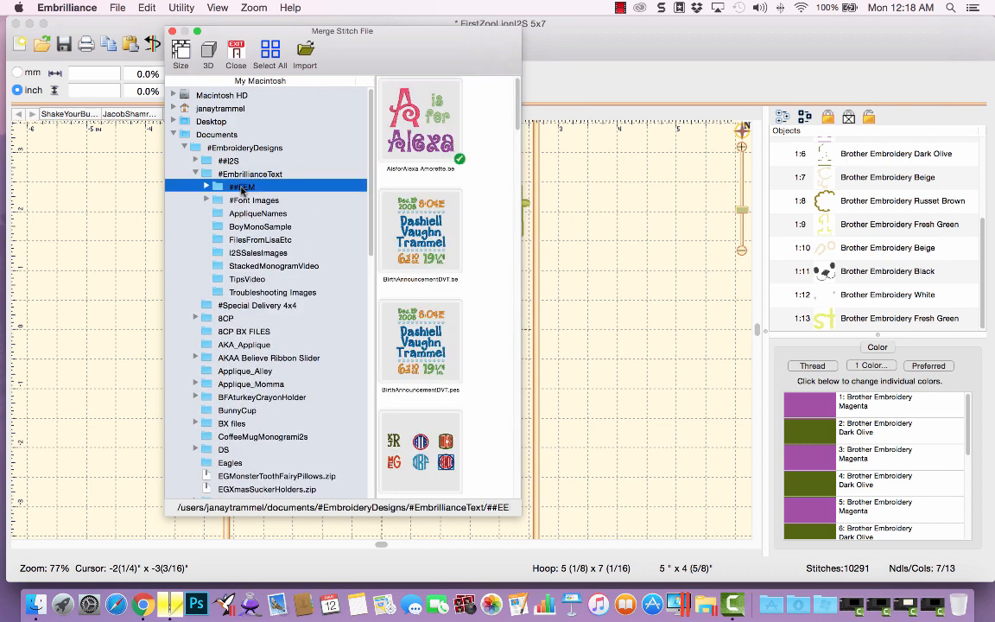
left_click_drag(523, 194, 831, 194)
scroll(706, 277, "down", 6)
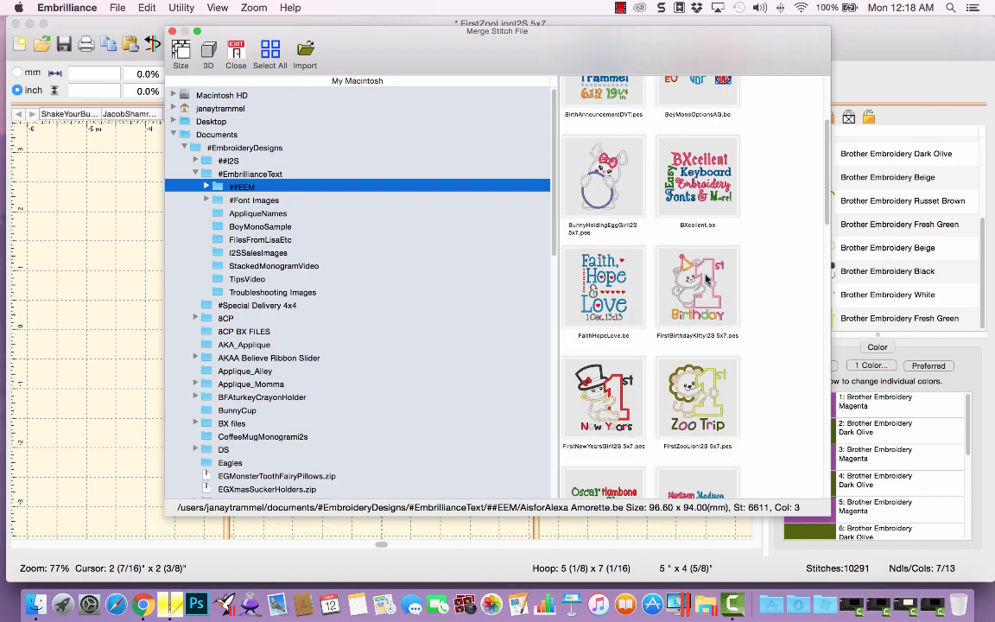
scroll(707, 278, "down", 1)
left_click(709, 209)
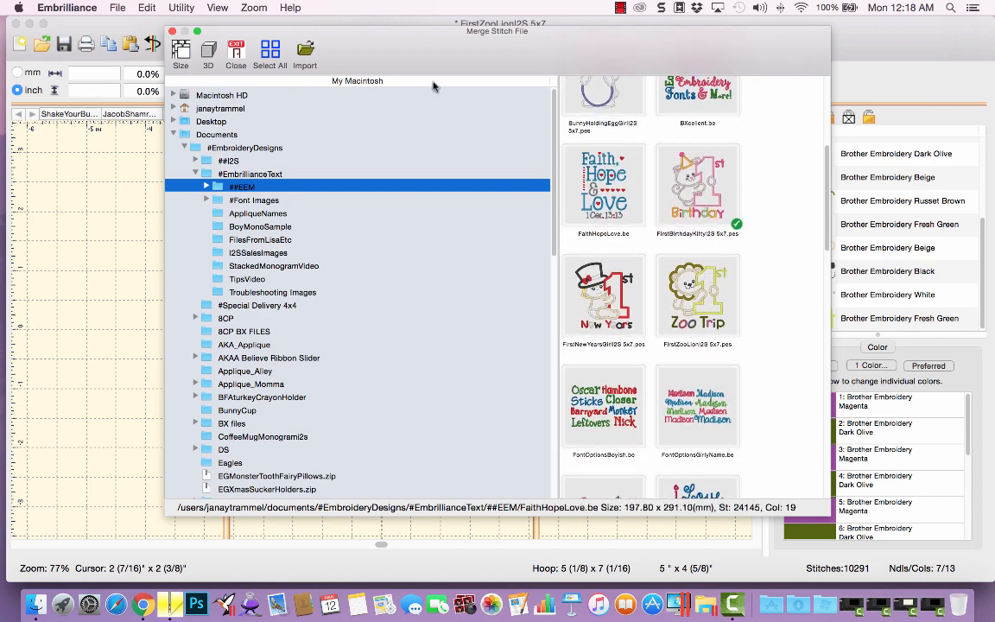
left_click(305, 52)
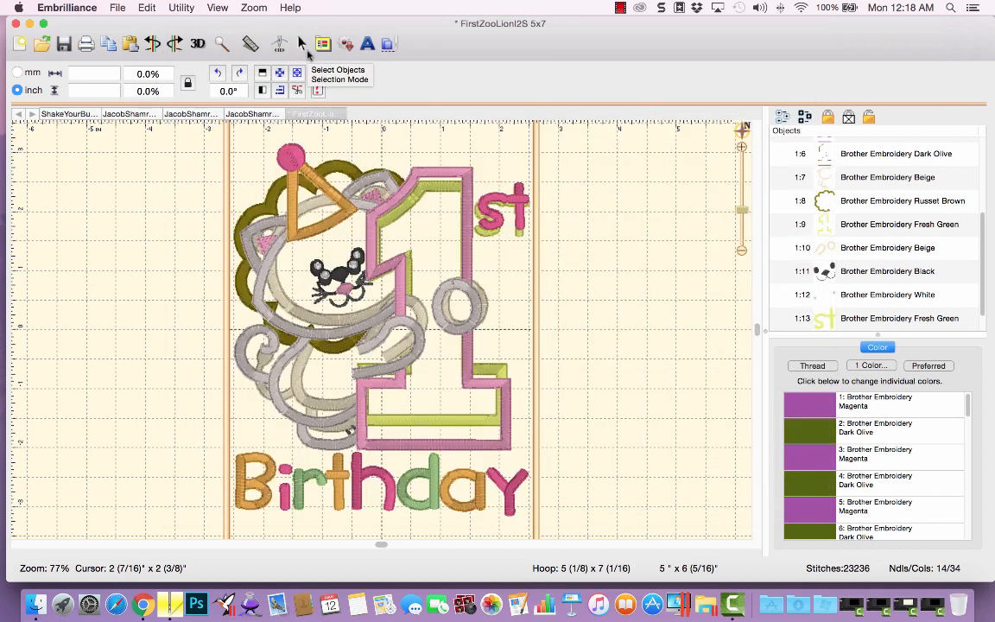
Move the merged kitty design to the right, outside the lion's hoop area.
left_click_drag(418, 332, 736, 317)
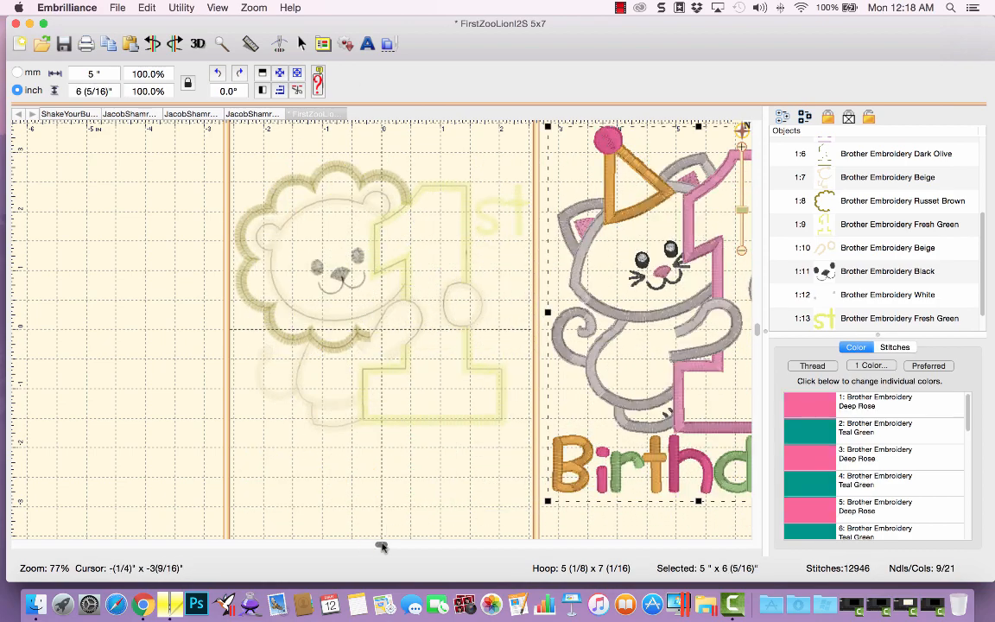
left_click_drag(381, 546, 752, 560)
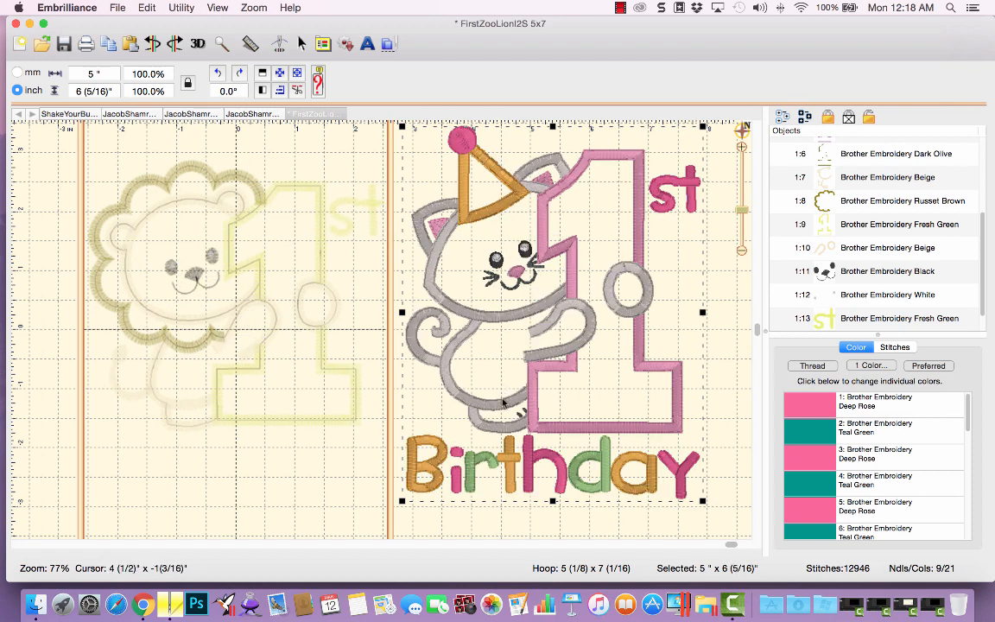
left_click_drag(504, 403, 517, 402)
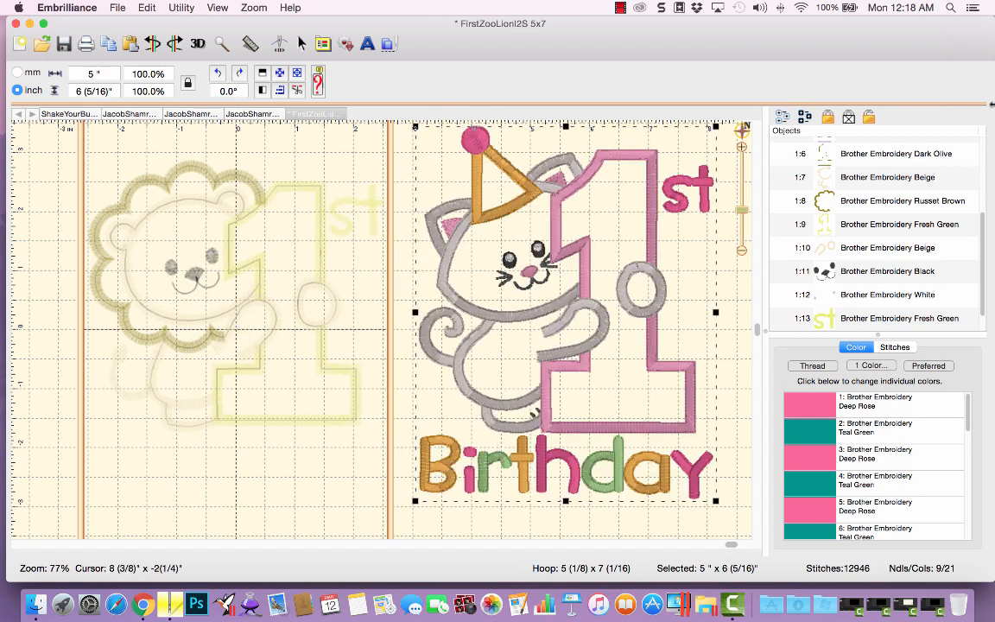
Select the three Birthday text parts of the kitty design in the object list and copy and paste them.
scroll(885, 225, "up", 5)
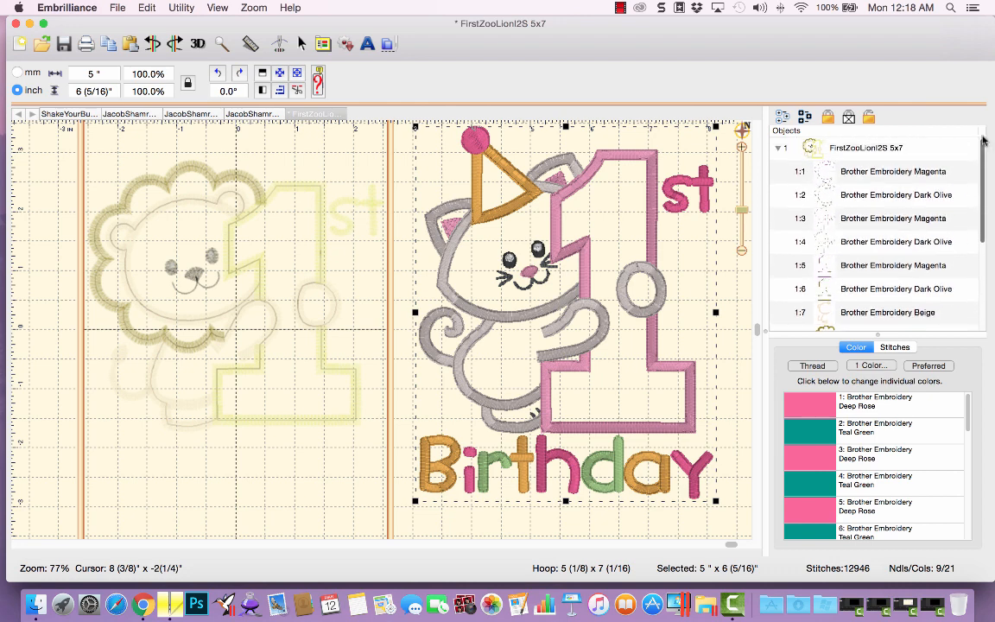
left_click(780, 148)
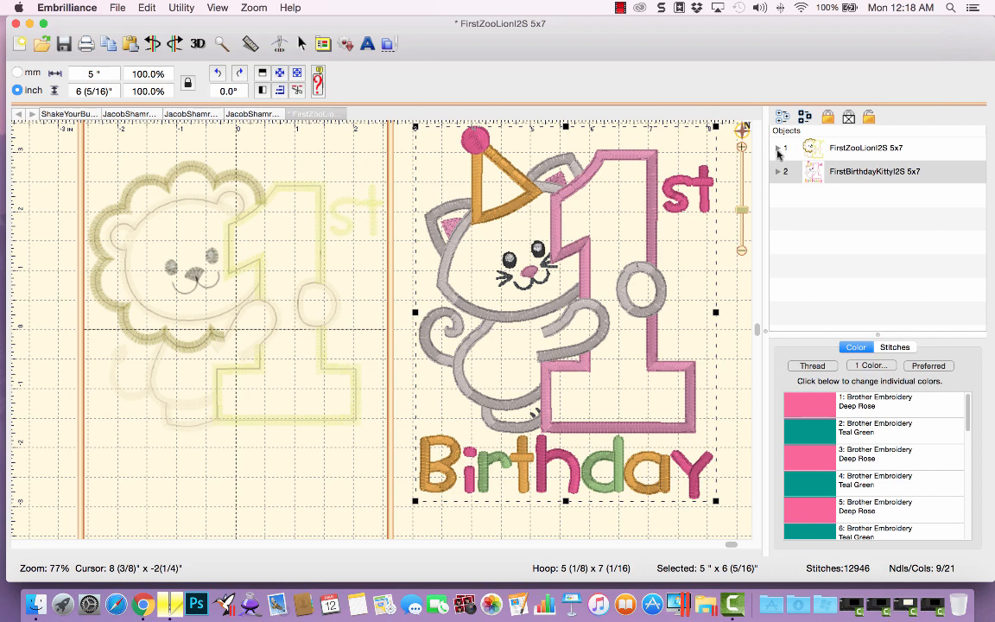
left_click(779, 173)
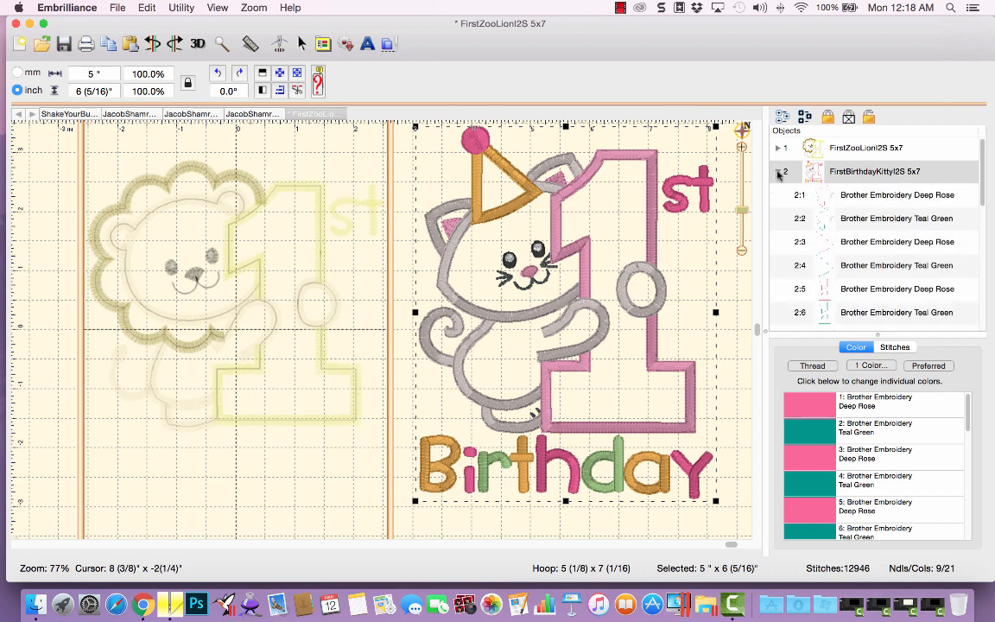
scroll(883, 259, "down", 10)
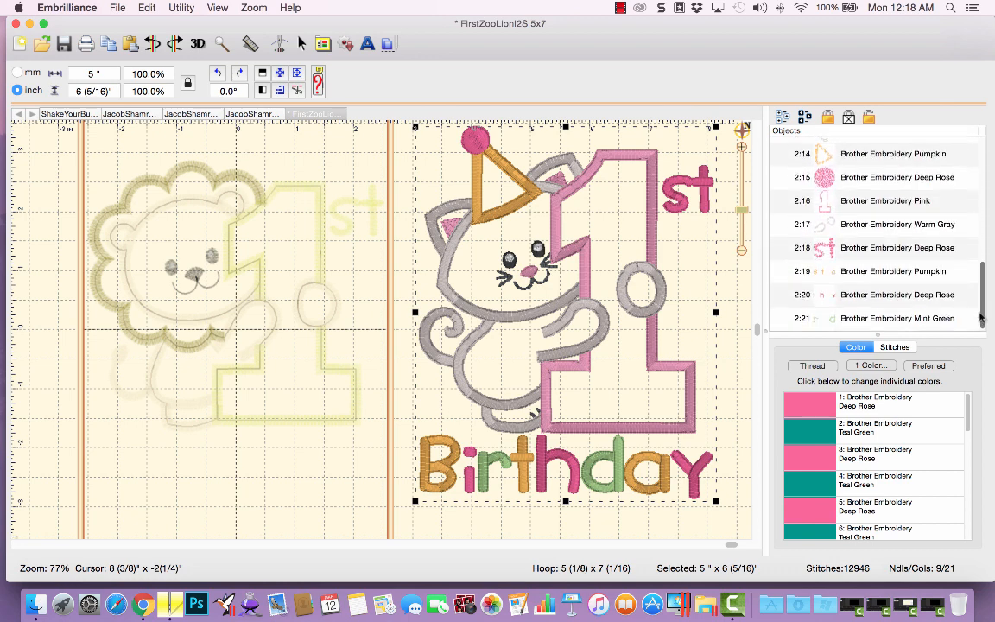
left_click(842, 273)
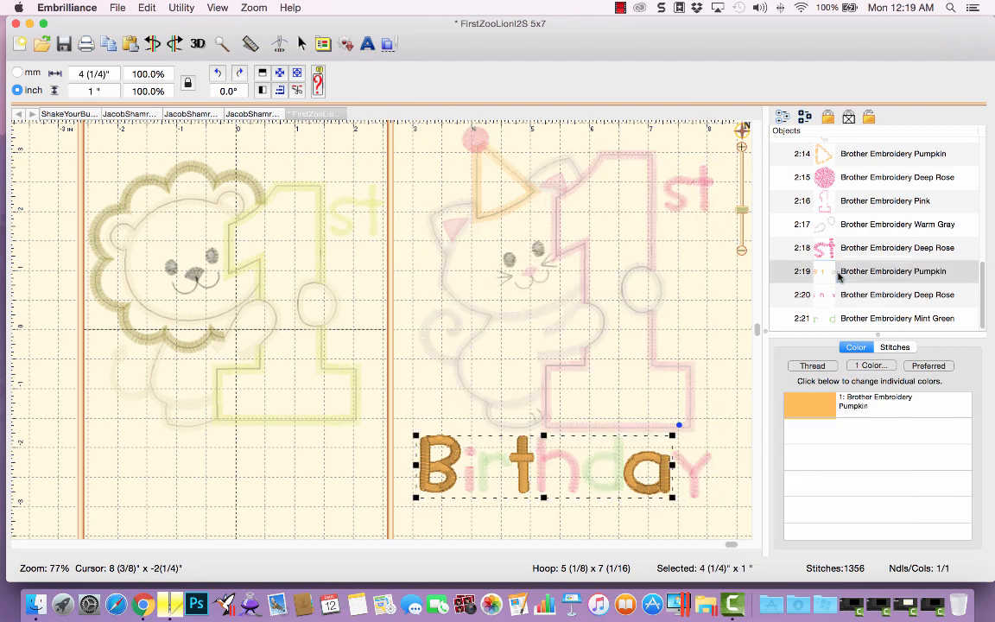
left_click(849, 322, "shift")
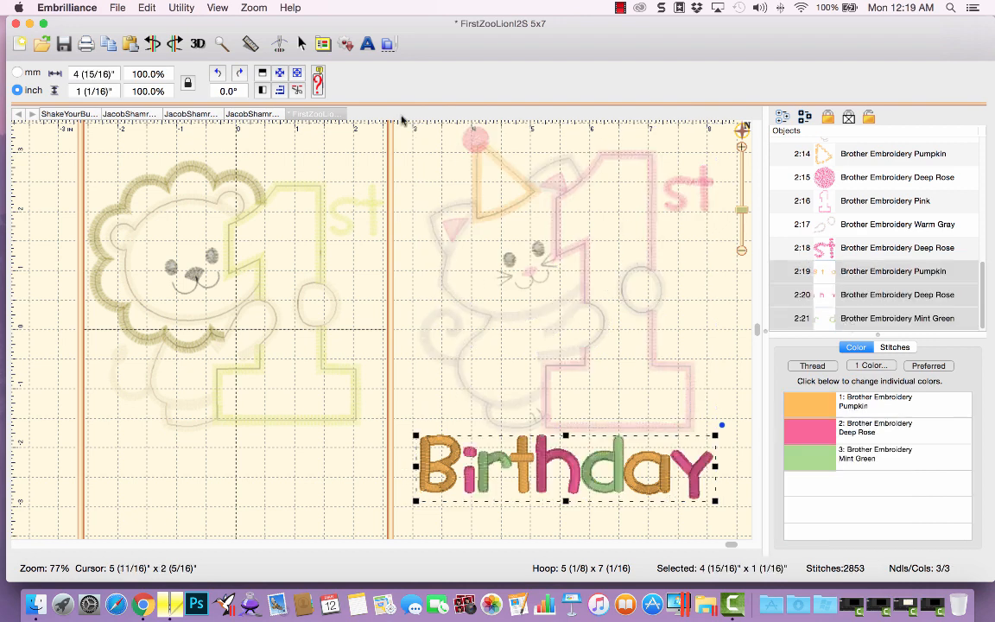
left_click(111, 48)
left_click(128, 47)
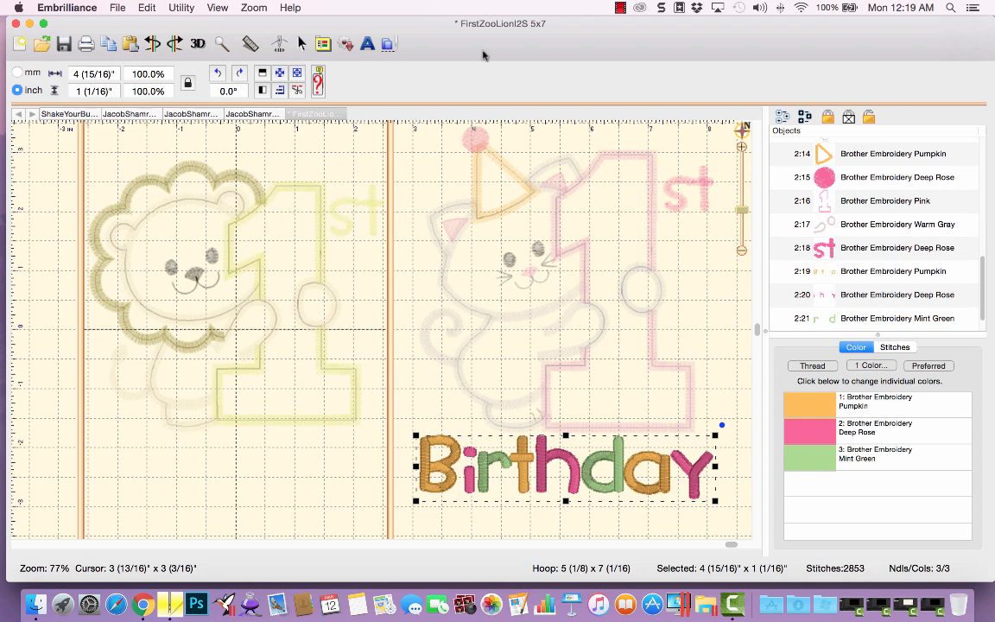
Move the pasted Birthday text below the lion where Zoo Trip was, then deselect it.
left_click_drag(982, 277, 764, 154)
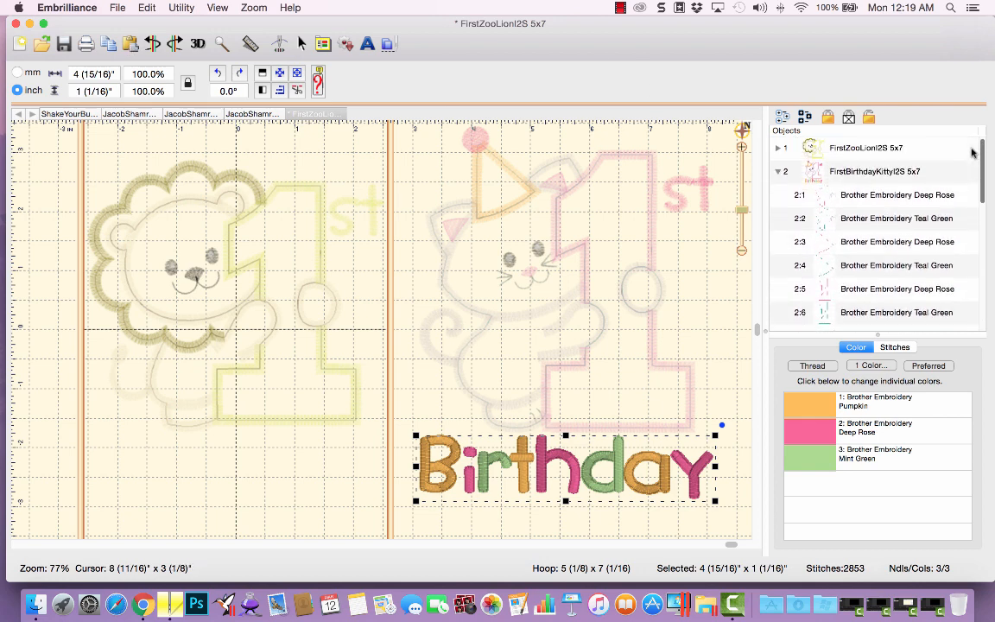
left_click(778, 173)
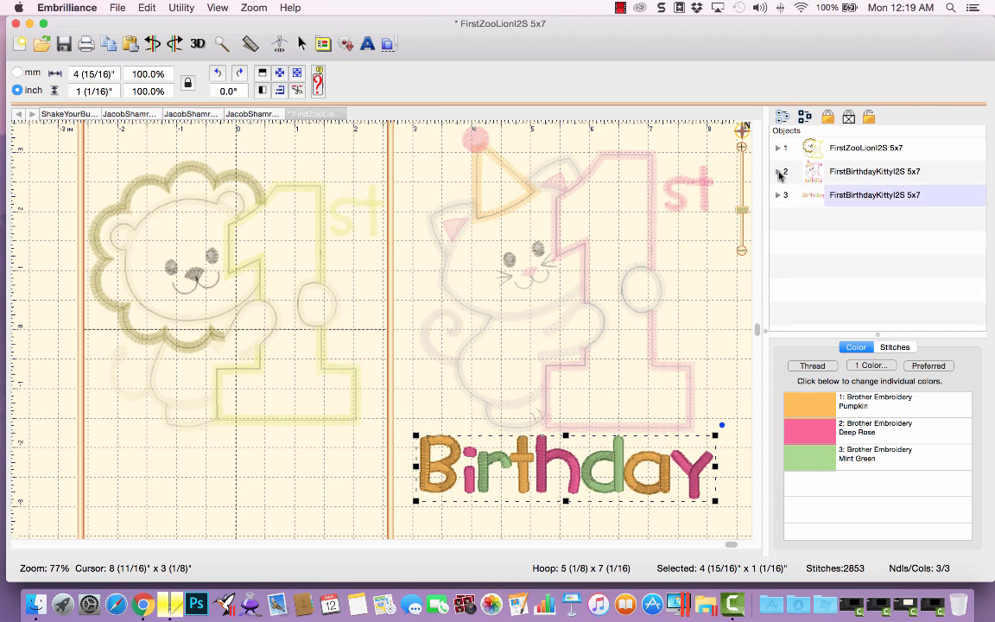
left_click(834, 197)
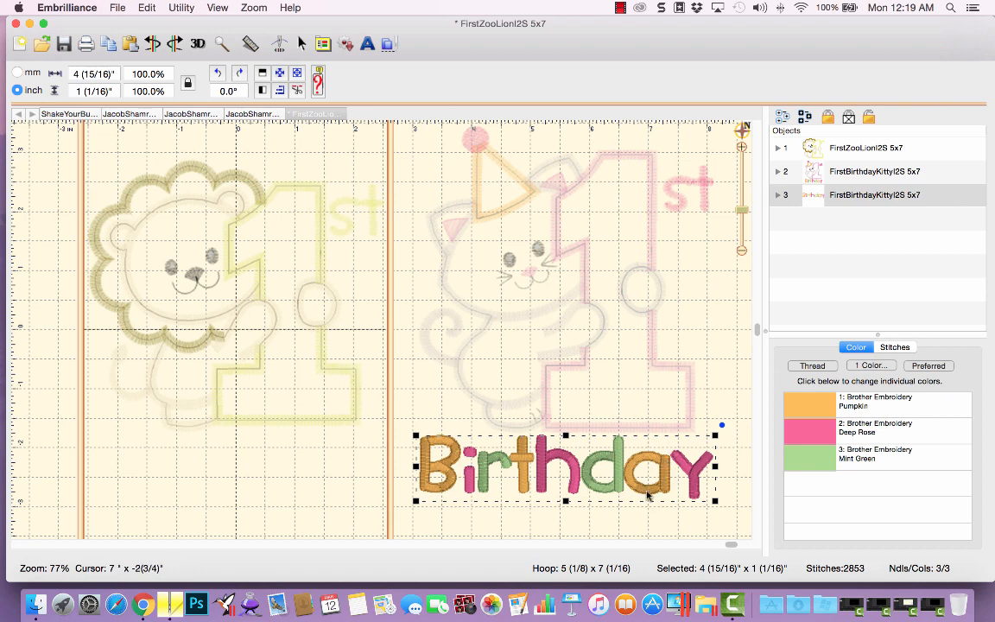
left_click_drag(637, 494, 315, 530)
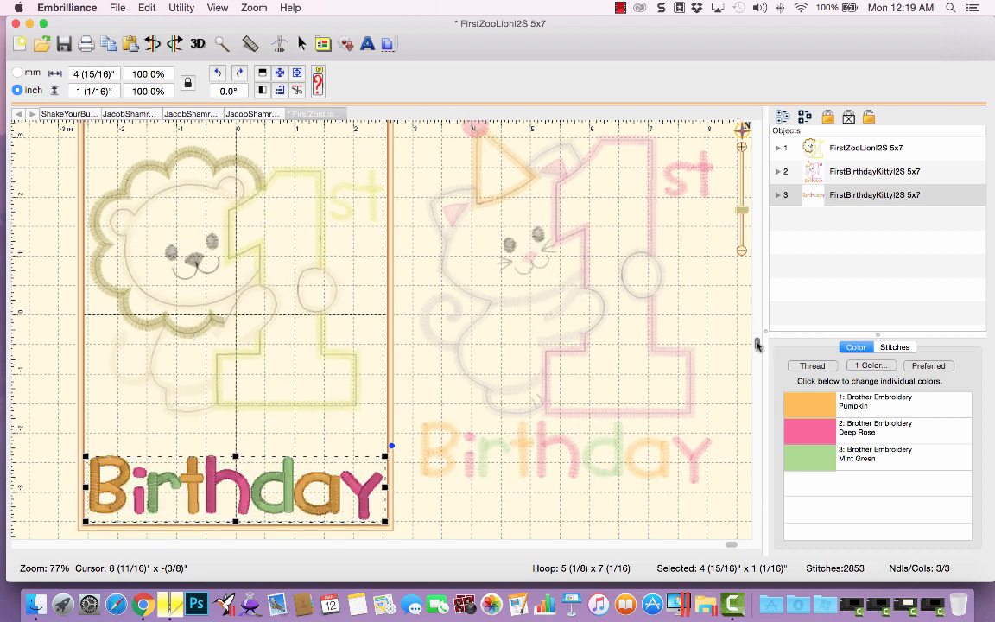
left_click(622, 344)
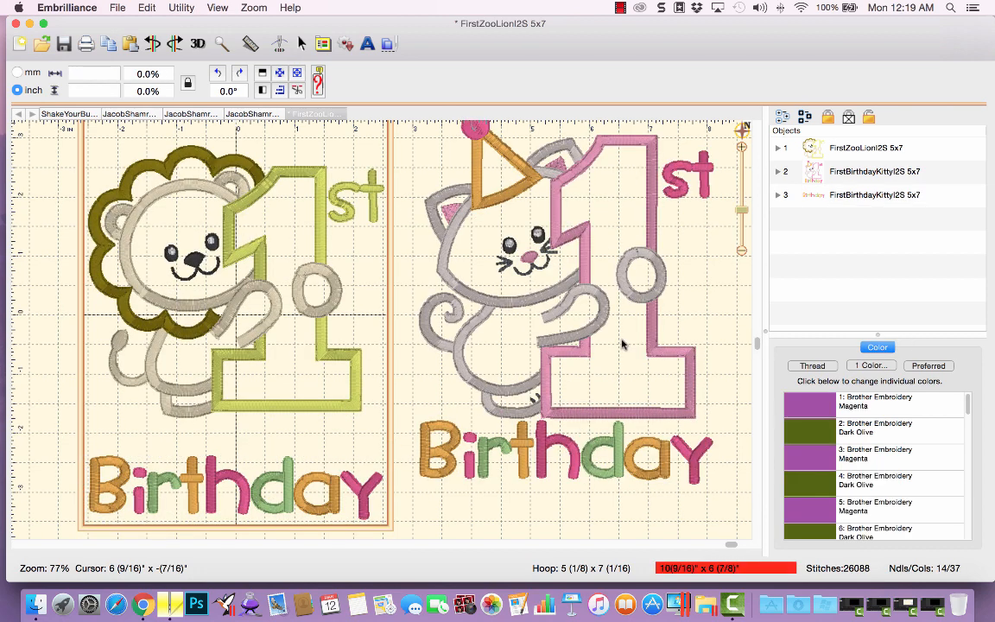
Select the four party hat parts of the kitty design in the object list and copy and paste them.
left_click(778, 172)
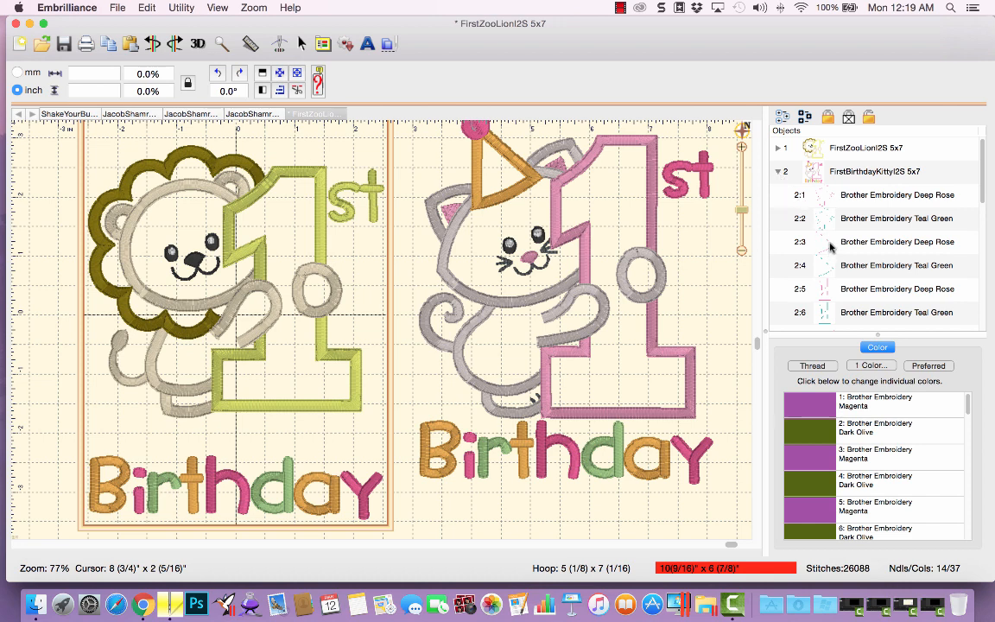
left_click(830, 248)
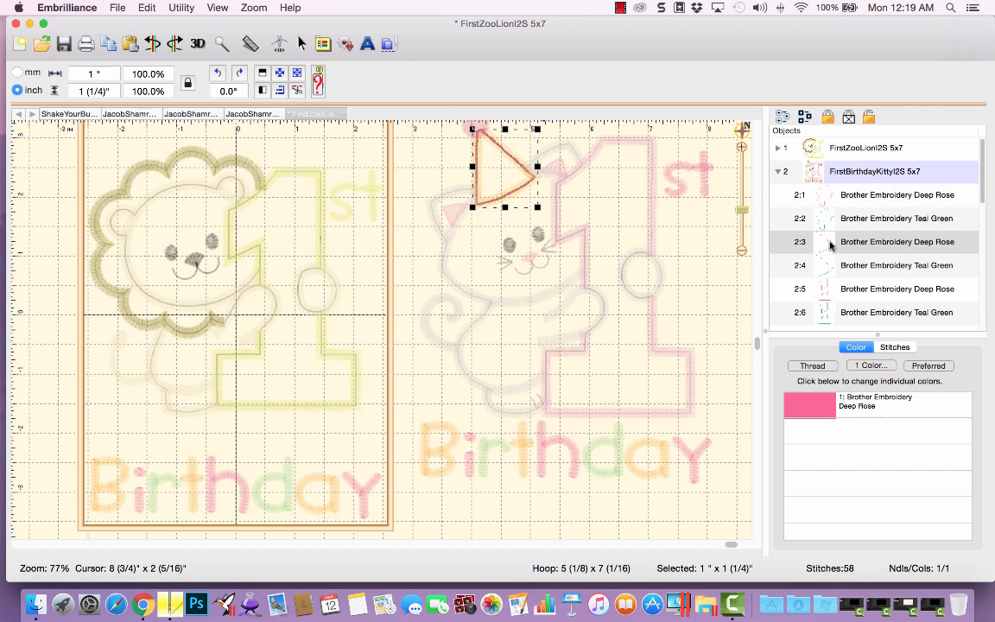
left_click(831, 246)
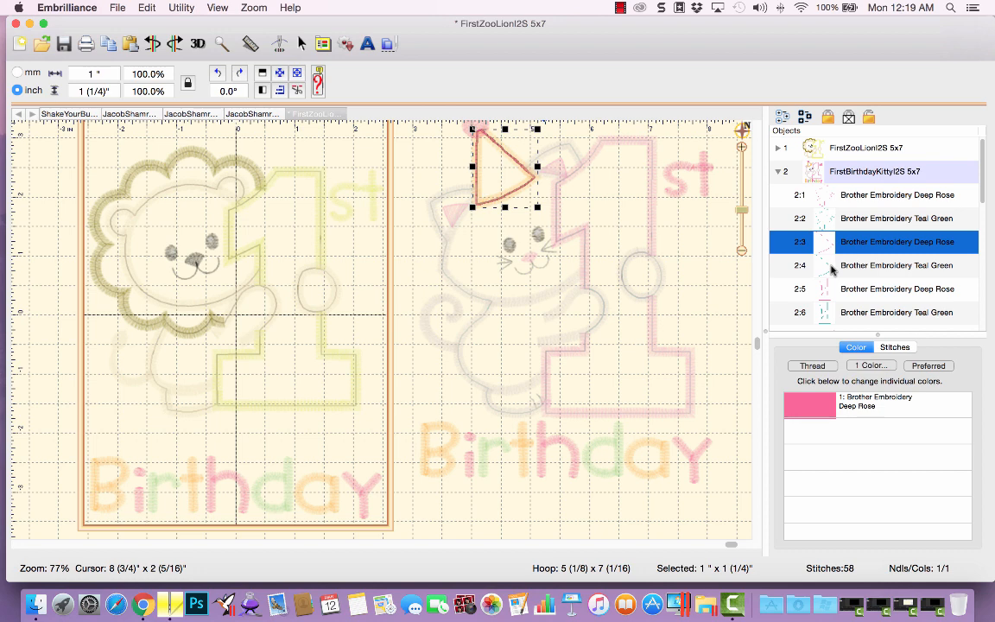
left_click(831, 267, "shift")
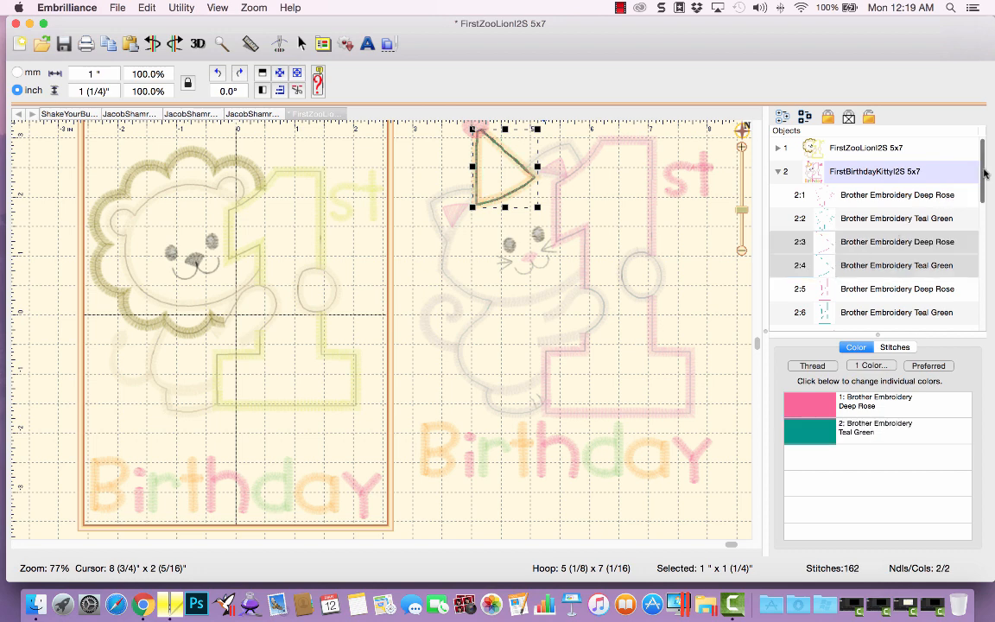
scroll(968, 216, "down", 10)
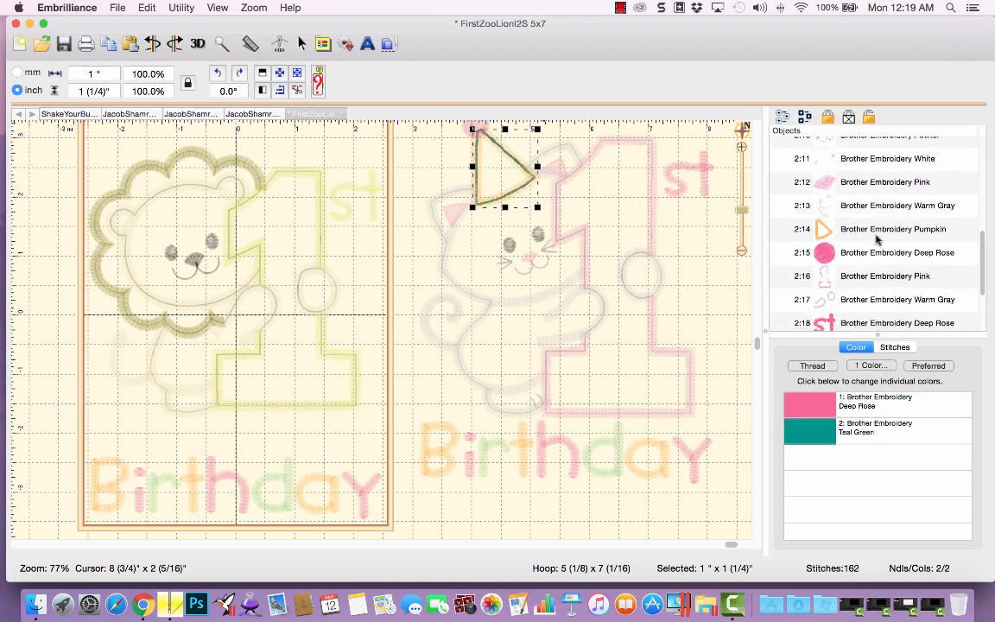
left_click(878, 234, "super")
left_click(876, 253, "super")
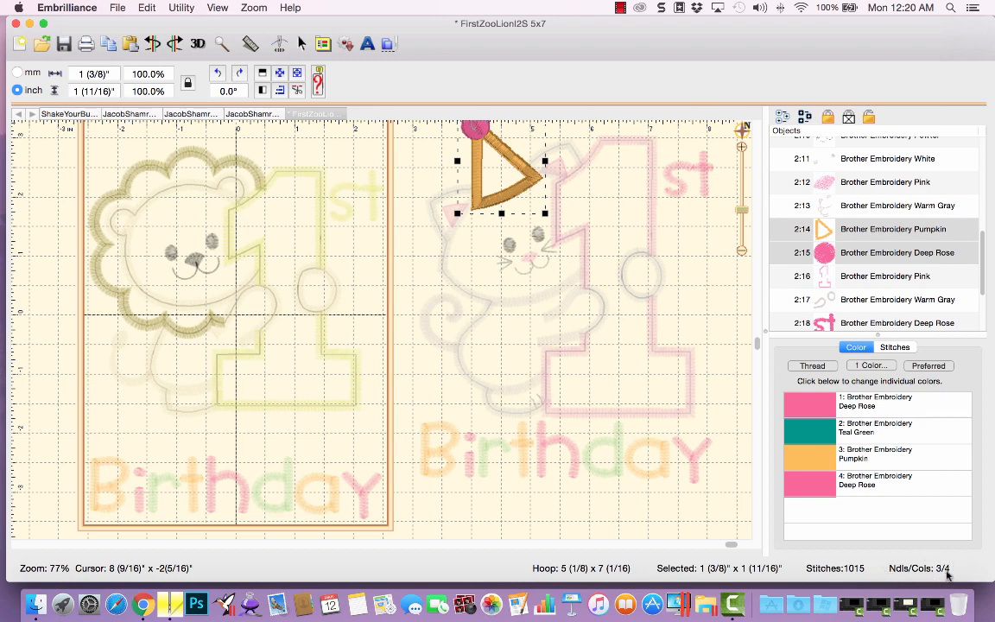
left_click(133, 46)
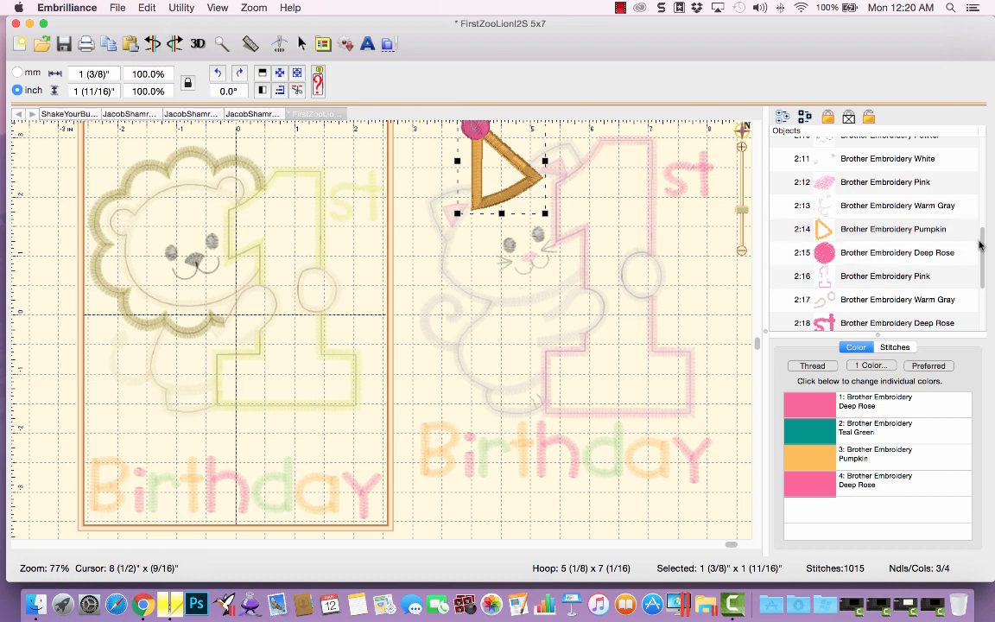
scroll(981, 245, "up", 10)
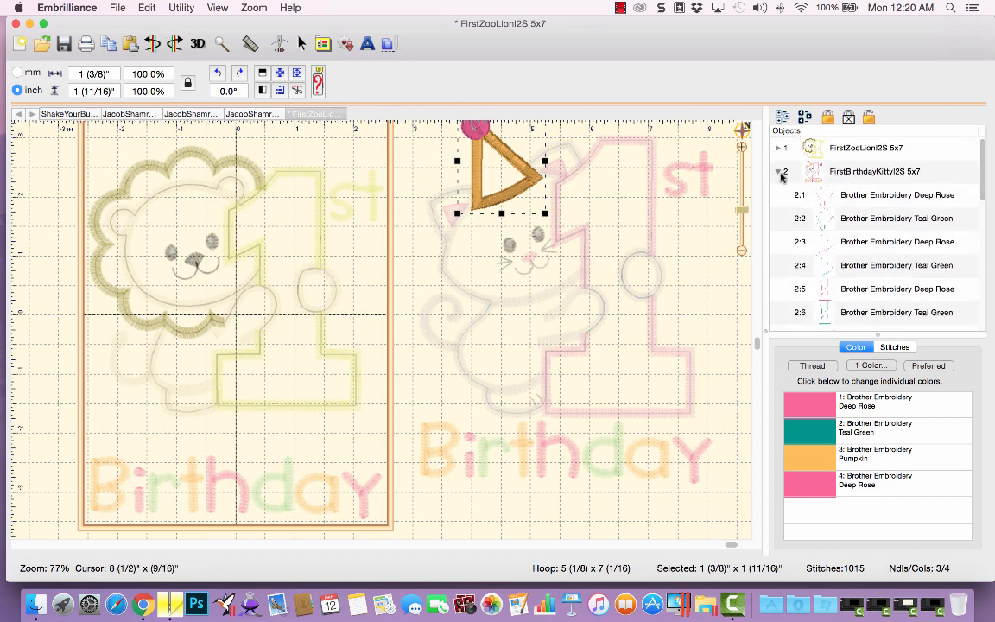
left_click(781, 173)
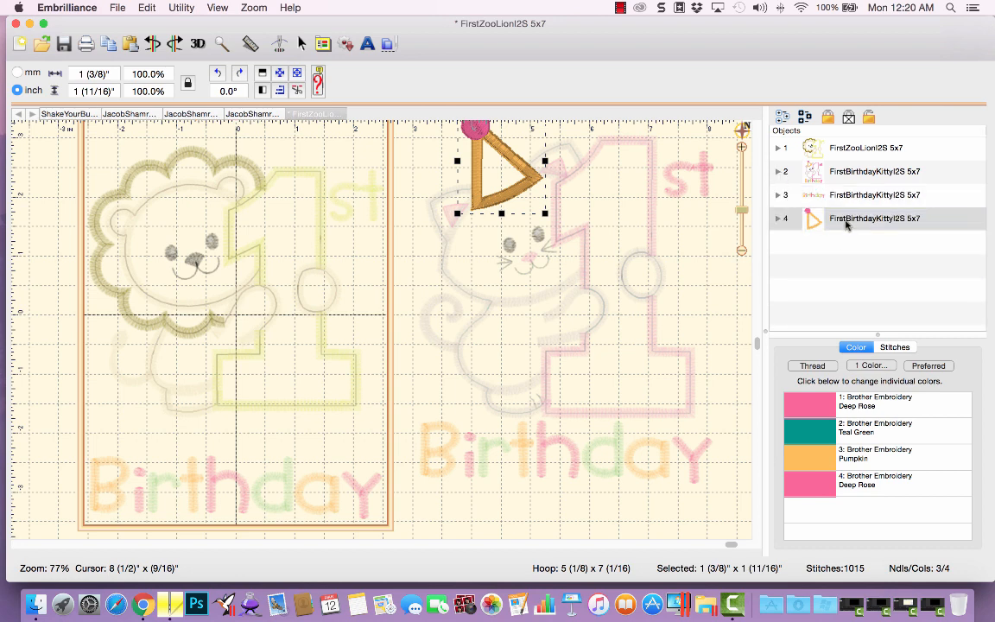
Move the pasted party hat onto the lion's head, then deselect it.
left_click_drag(455, 179, 170, 198)
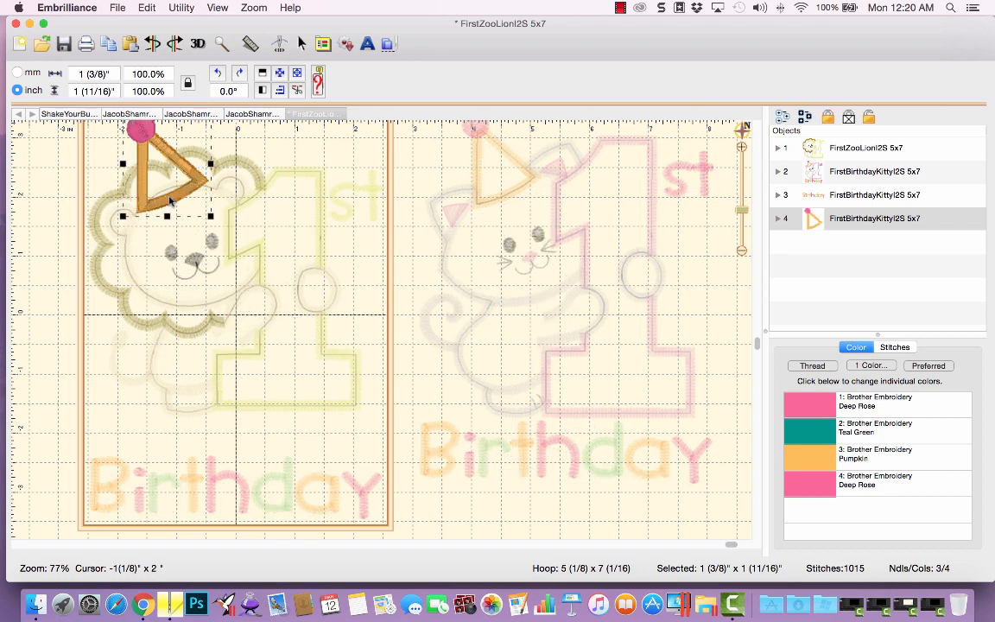
left_click(416, 160)
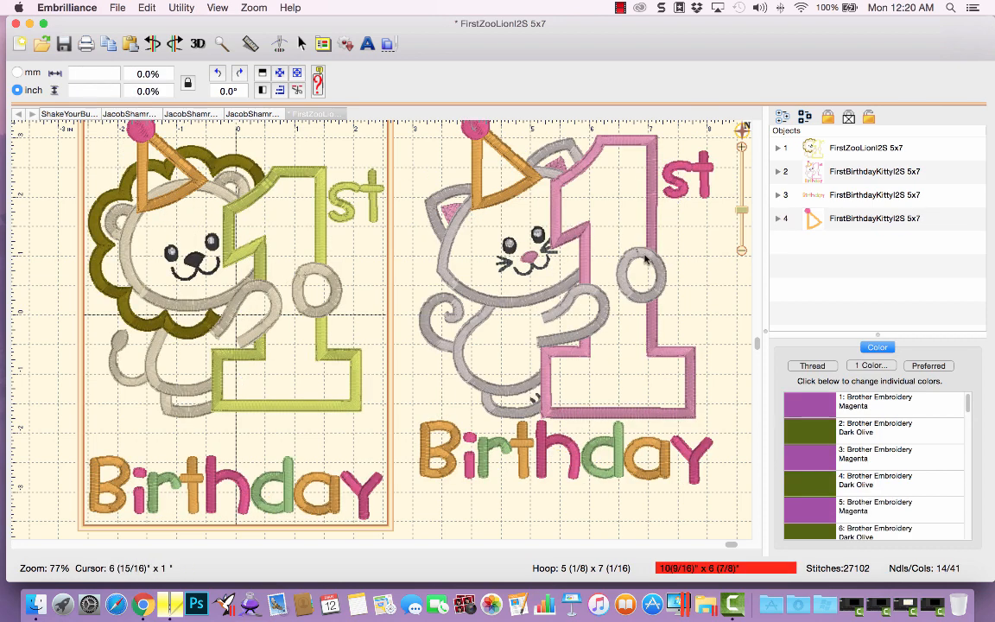
Lock and hide the kitty design's original four party hat parts.
left_click_drag(647, 257, 645, 282)
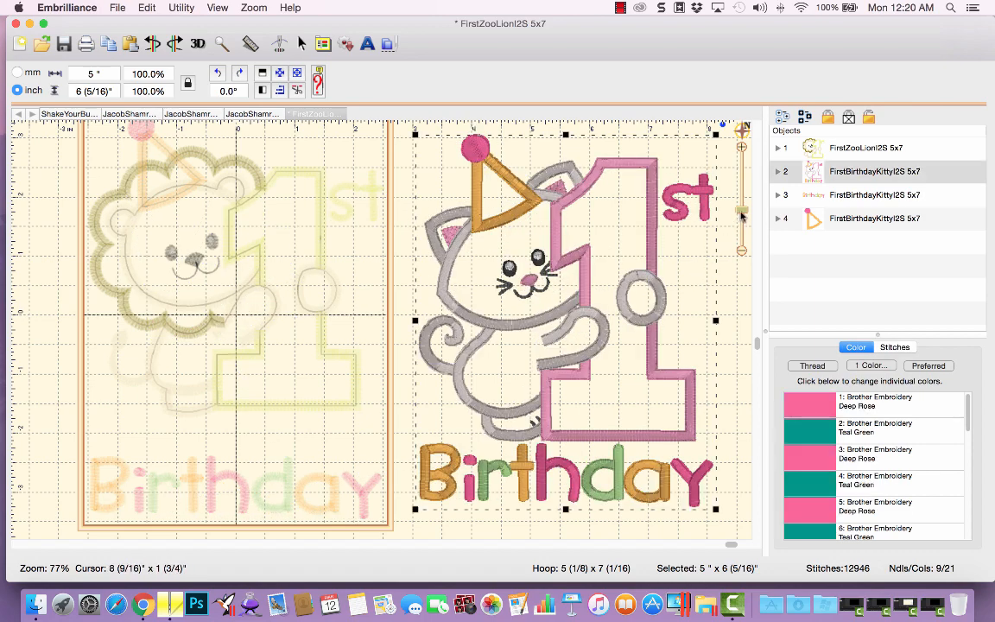
left_click_drag(740, 213, 741, 216)
left_click(703, 236)
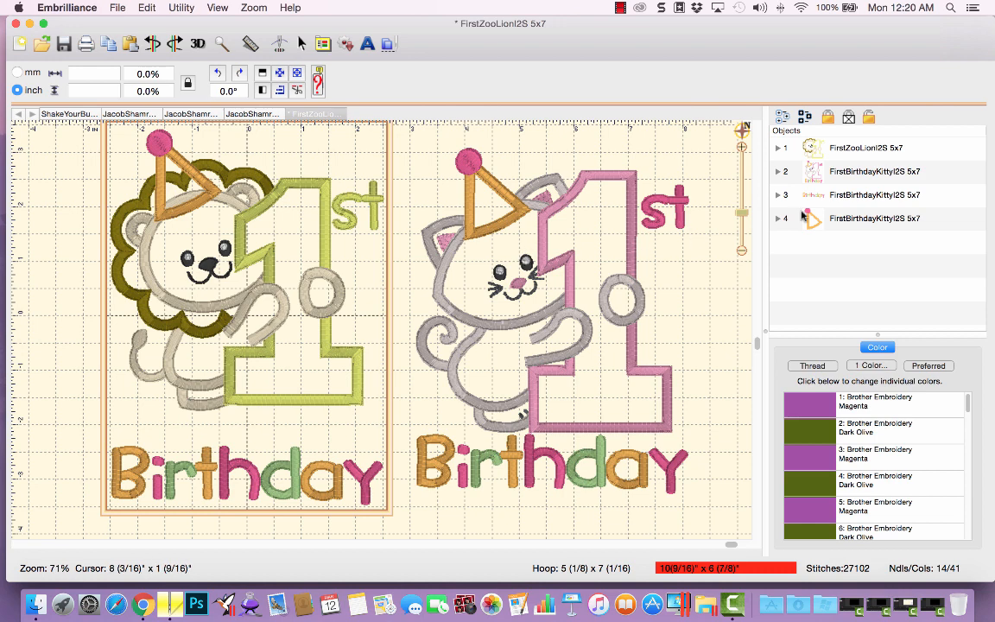
left_click(777, 171)
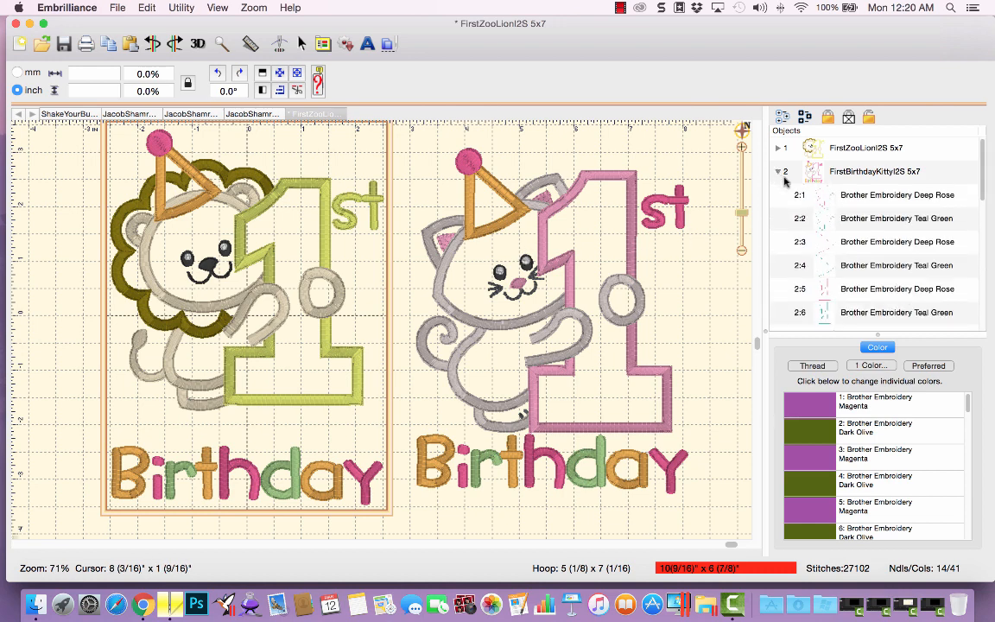
left_click(845, 248)
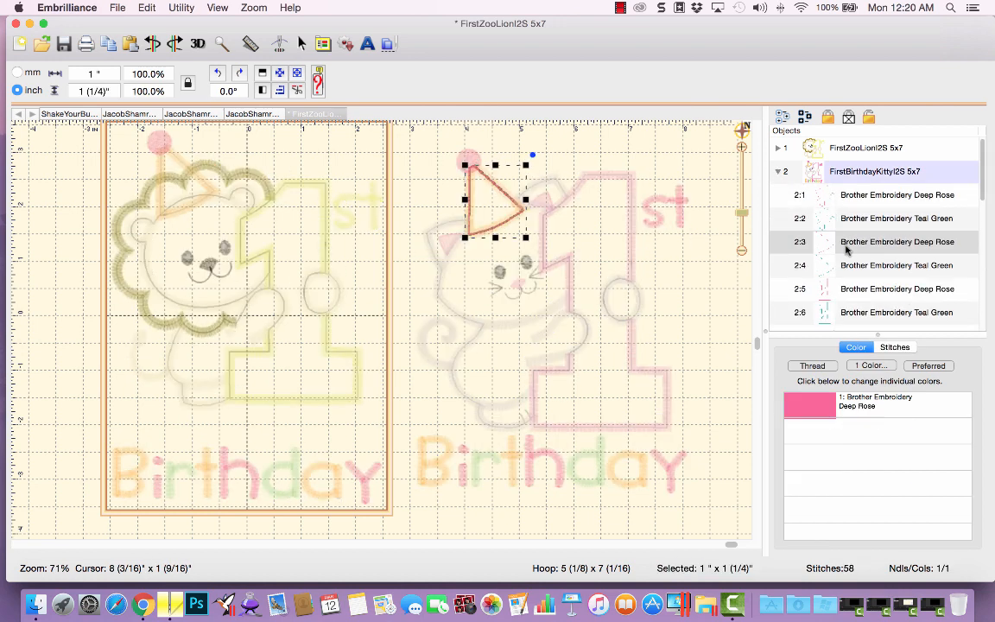
left_click_drag(846, 248, 848, 265)
scroll(985, 241, "down", 5)
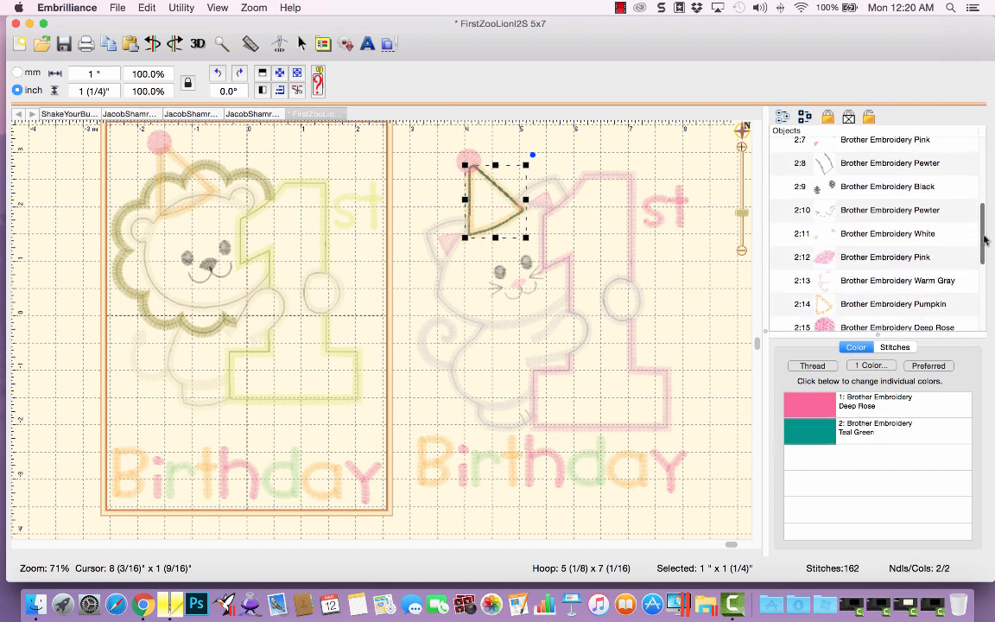
left_click_drag(985, 240, 987, 260)
left_click(900, 249, "super")
left_click(897, 267, "super")
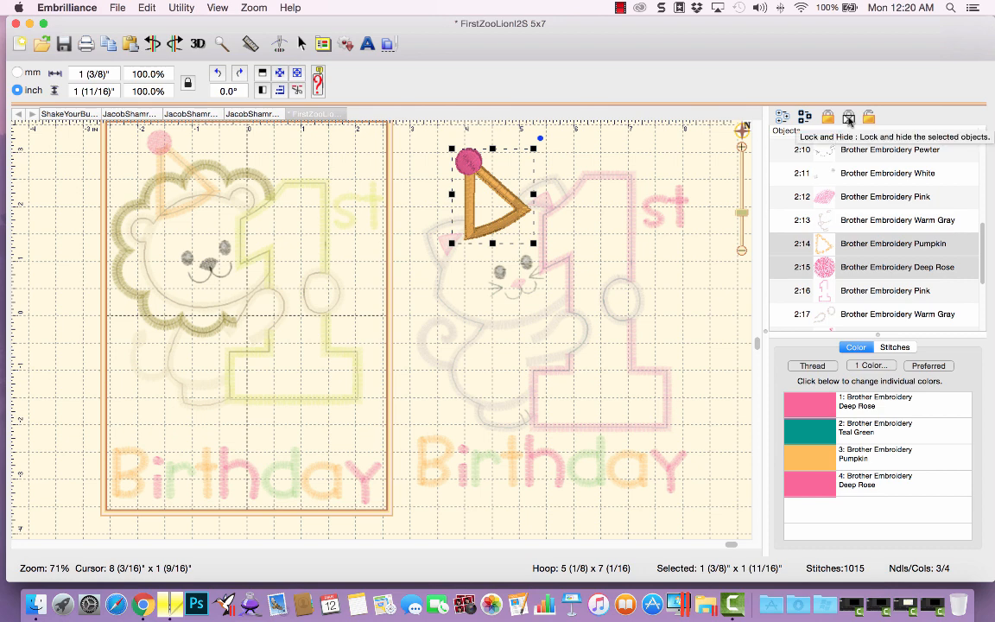
left_click(848, 120)
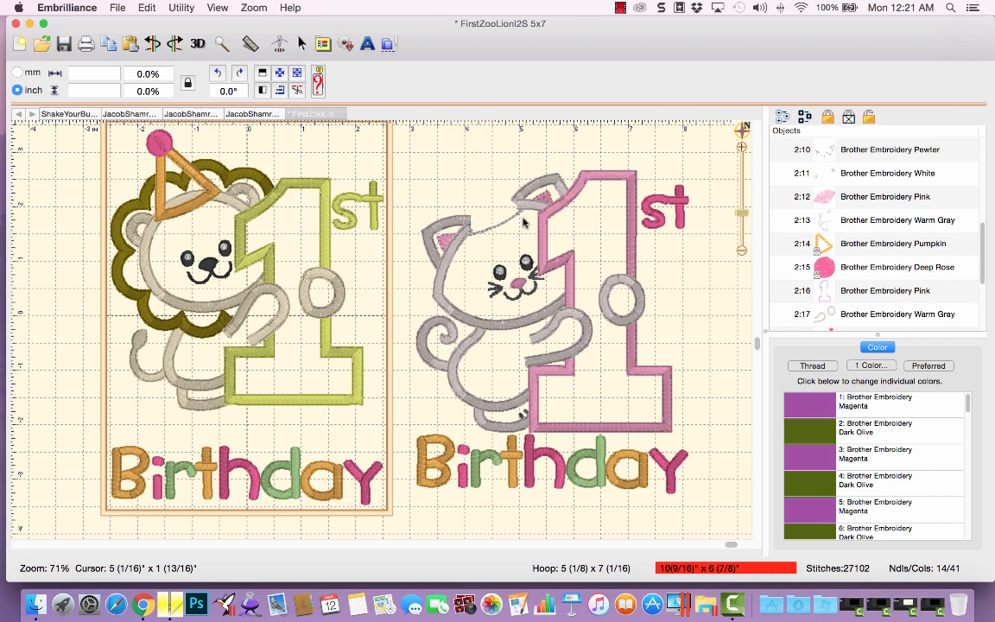
Delete the merged kitty design from the workspace.
left_click_drag(983, 245, 982, 142)
left_click(778, 171)
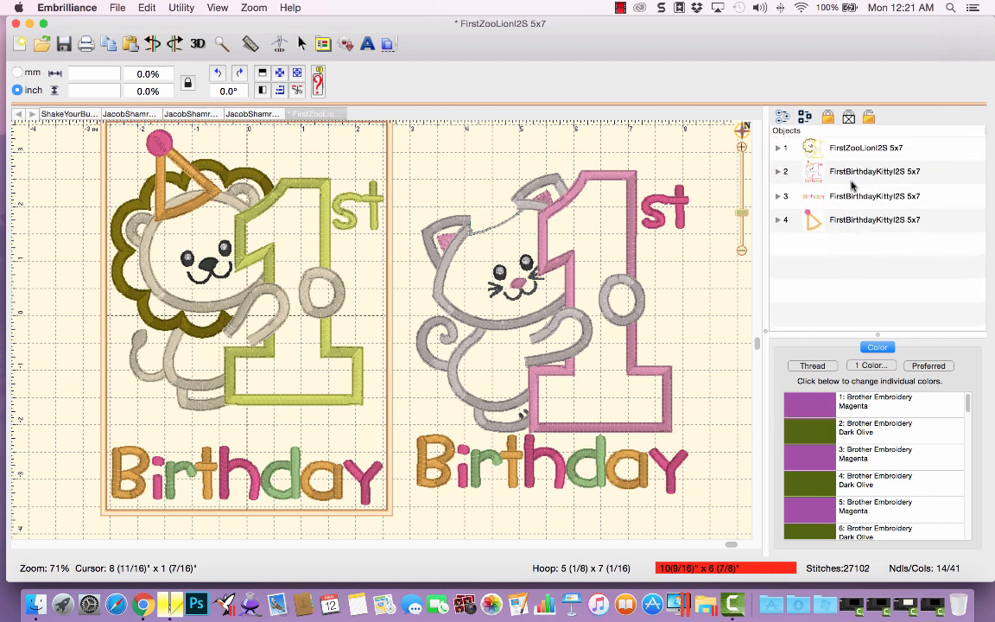
left_click(853, 178)
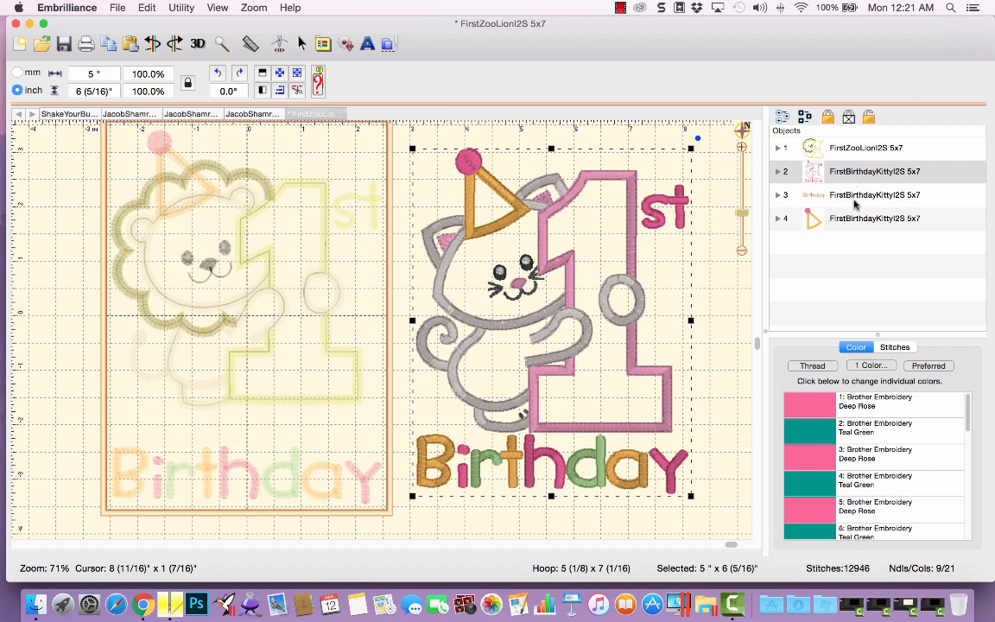
left_click(164, 185)
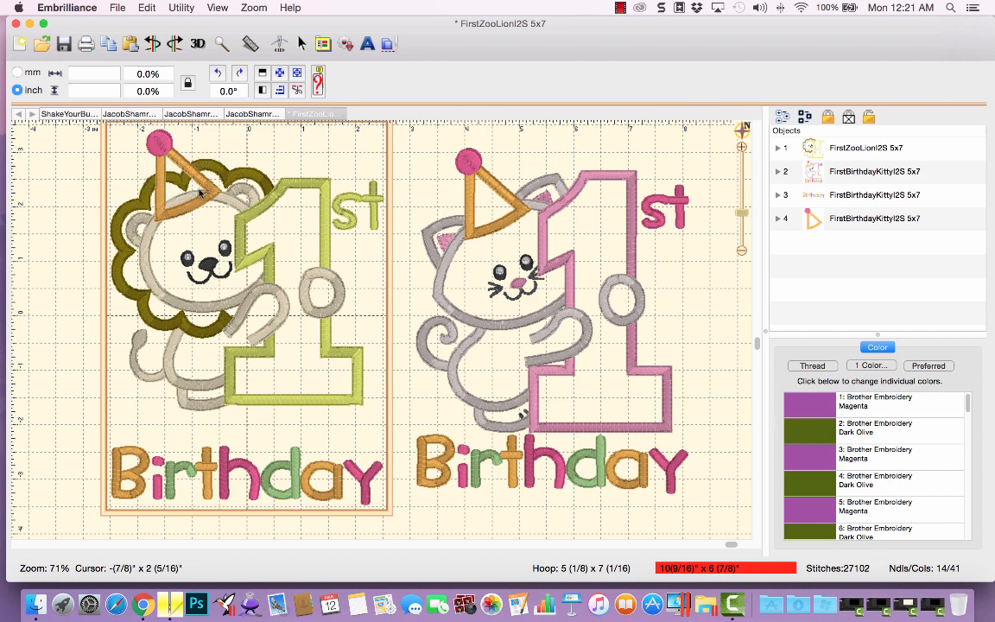
left_click(853, 172)
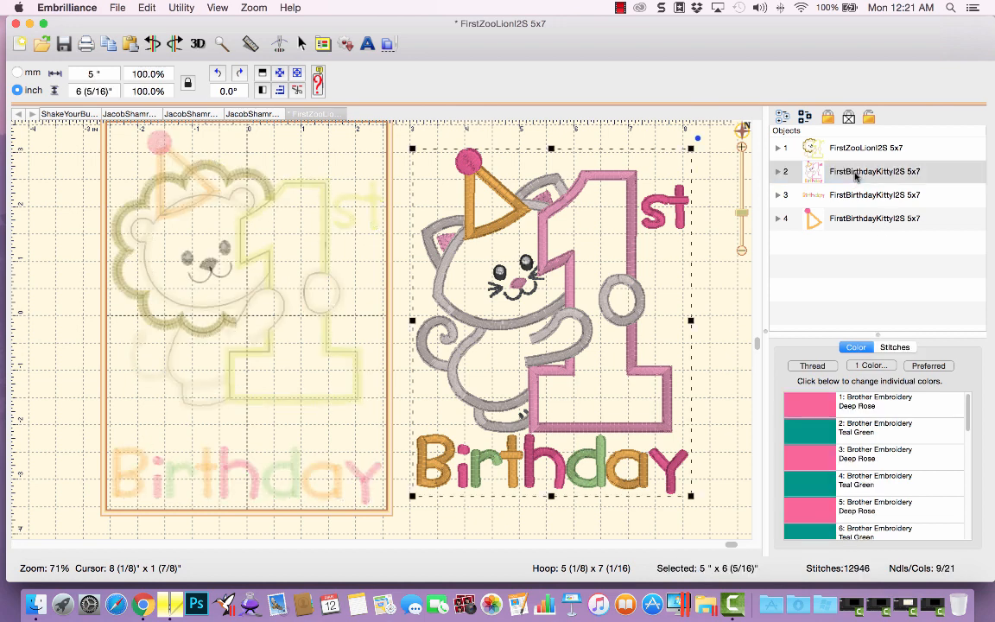
key("Delete")
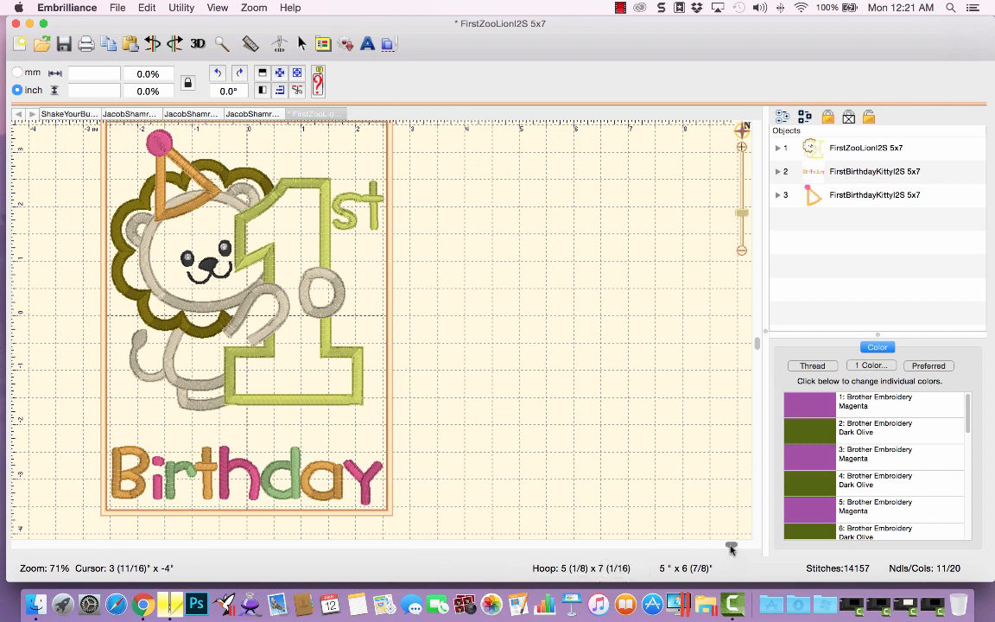
Rotate the pasted party hat to -2.5° and nudge it into place on the lion's head.
left_click_drag(730, 546, 367, 573)
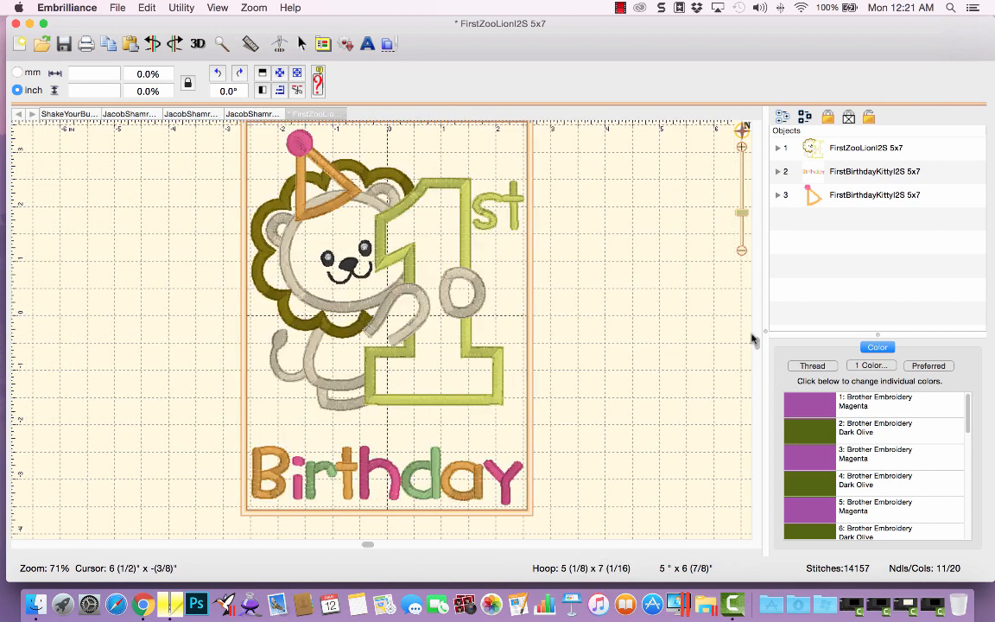
left_click_drag(757, 338, 757, 326)
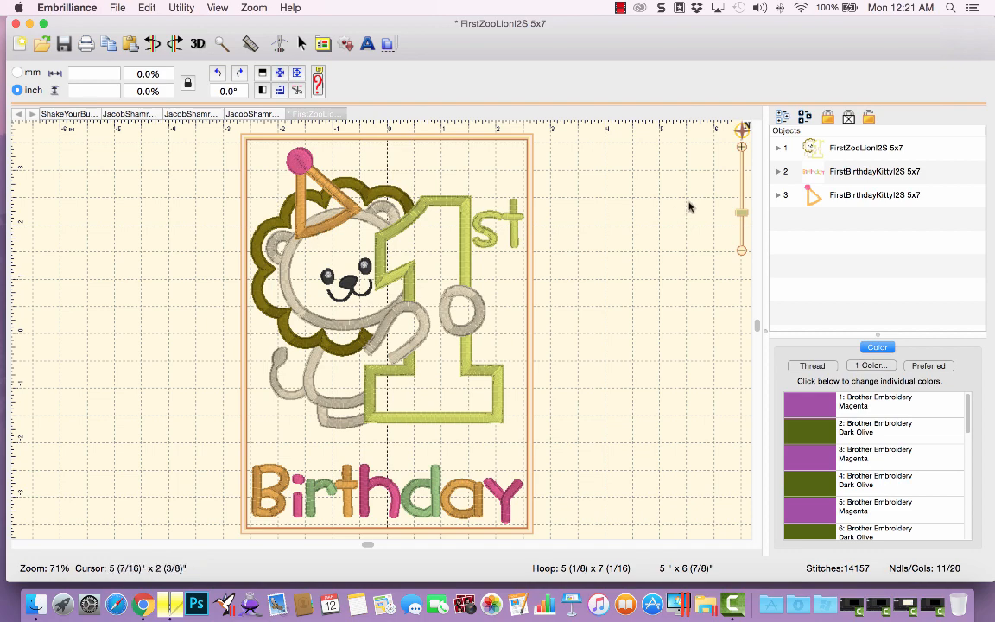
mouse_move(741, 215)
left_mouse_down()
mouse_move(740, 184)
mouse_move(739, 194)
left_mouse_up()
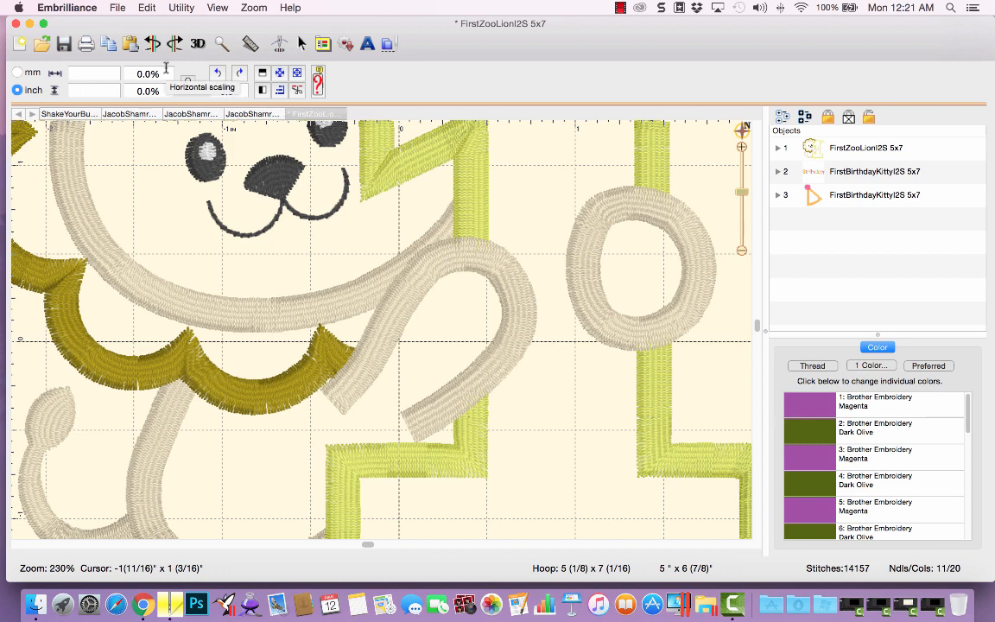
left_click(743, 133)
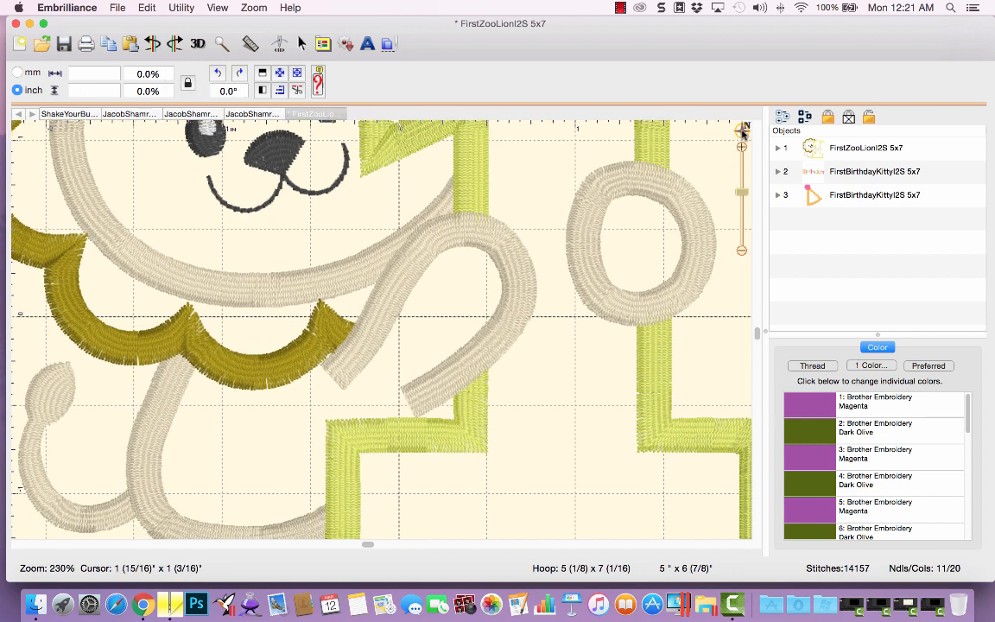
left_click(743, 133)
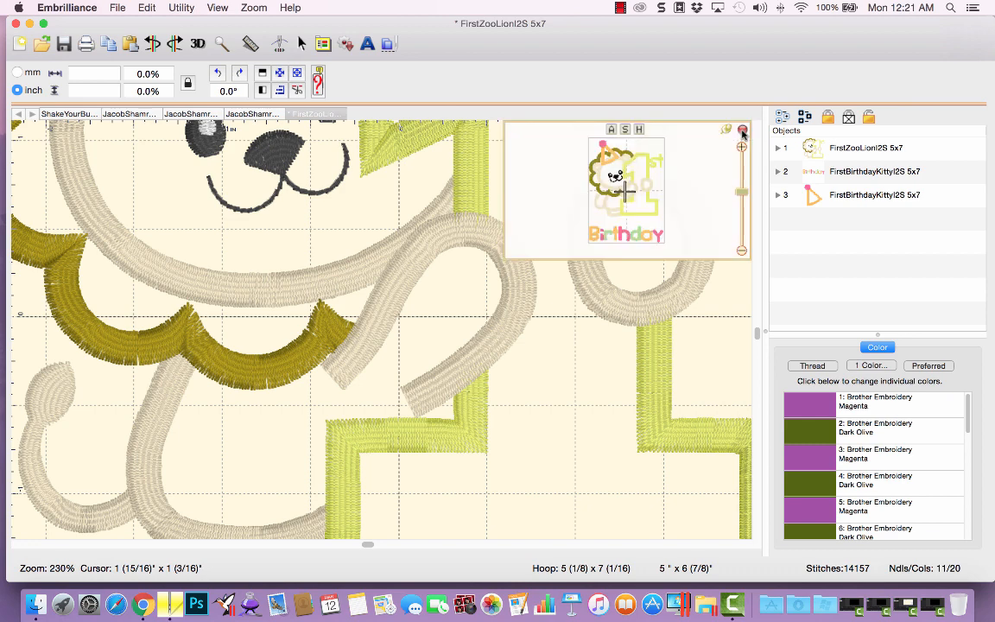
left_click(608, 158)
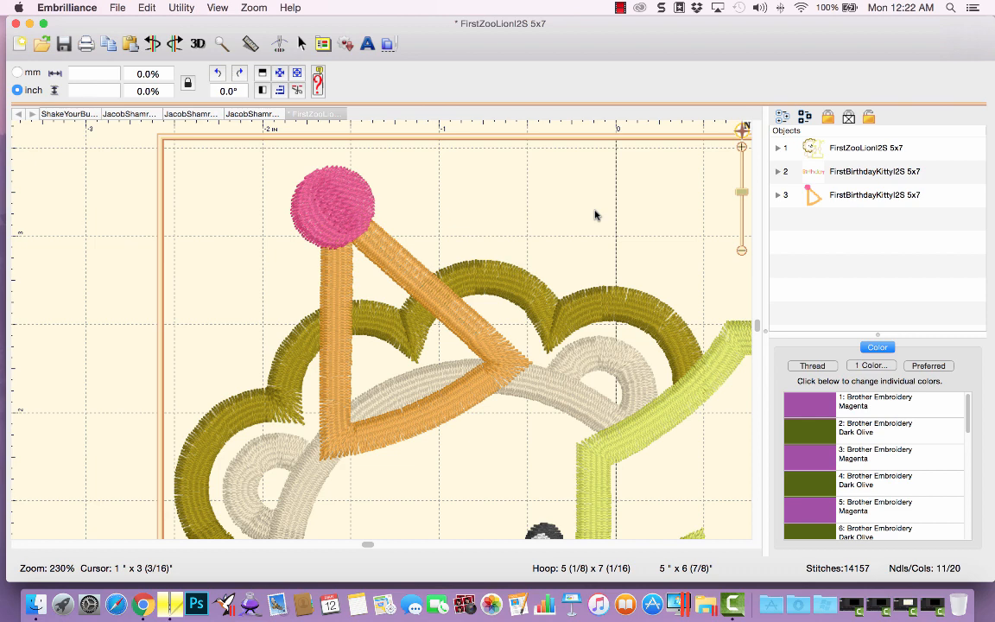
left_click(834, 197)
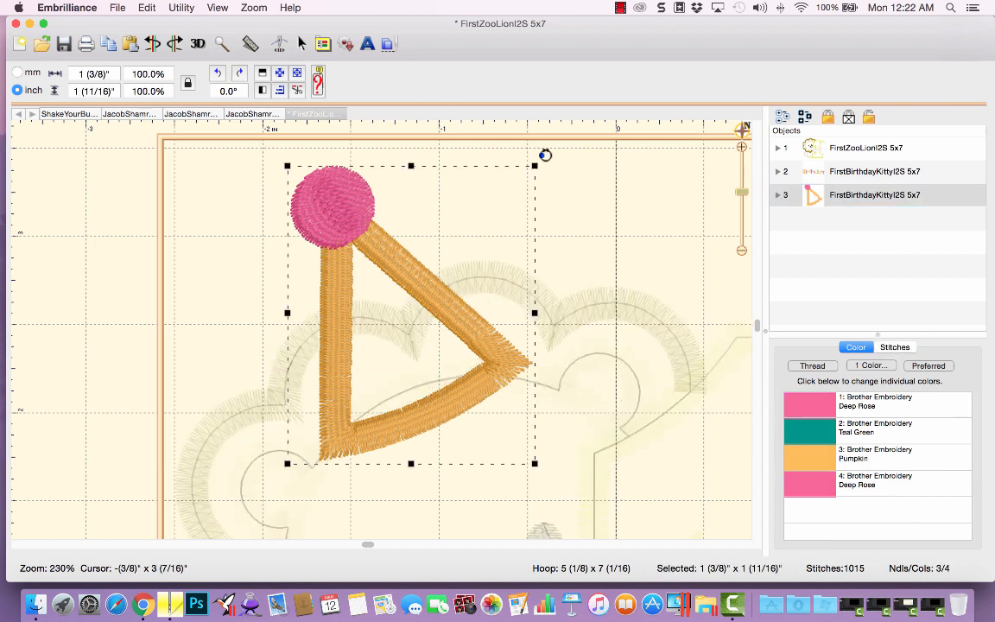
left_click_drag(543, 154, 546, 167)
left_click_drag(362, 196, 363, 195)
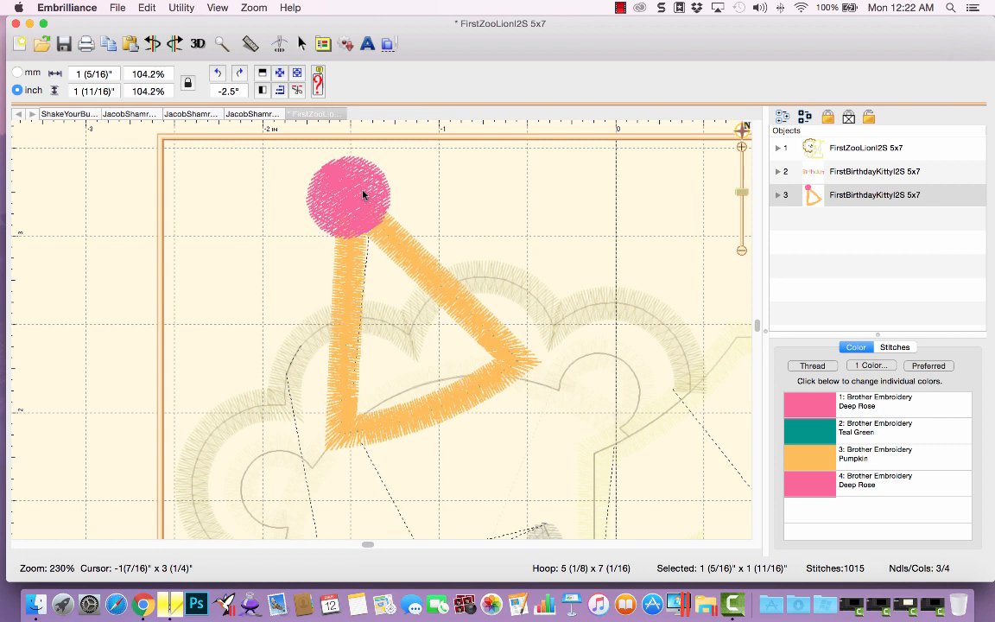
left_click_drag(363, 194, 360, 195)
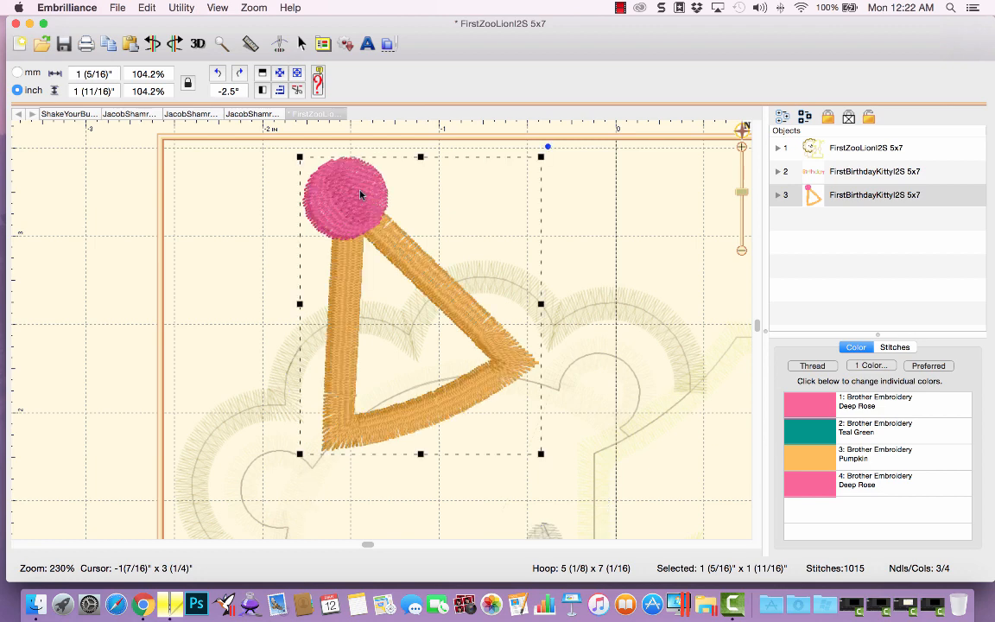
Turn off Ghost Mode and nudge the party hat slightly on the lion's head.
left_click(218, 9)
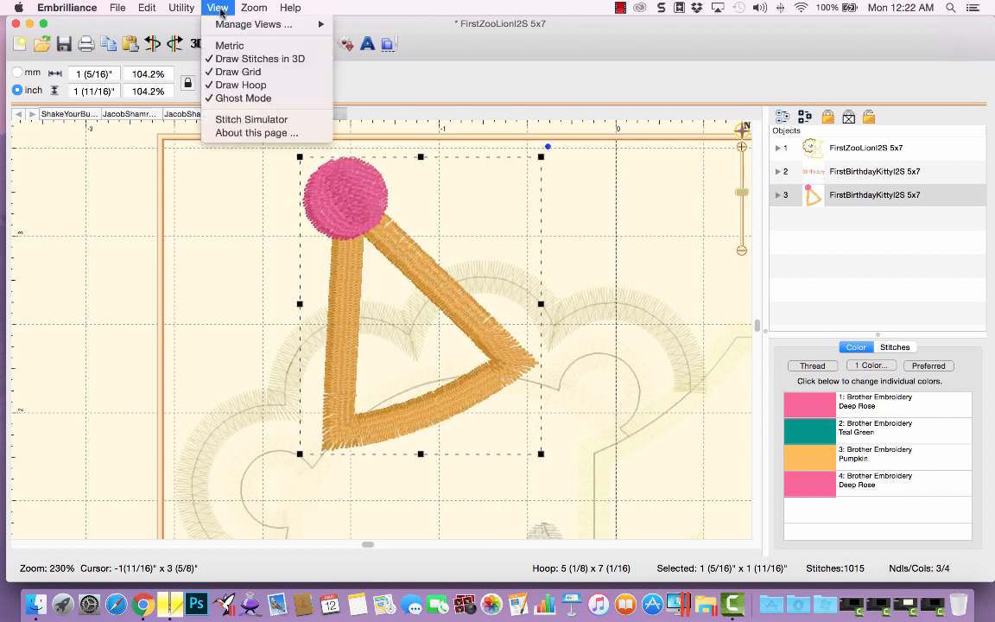
left_click(231, 99)
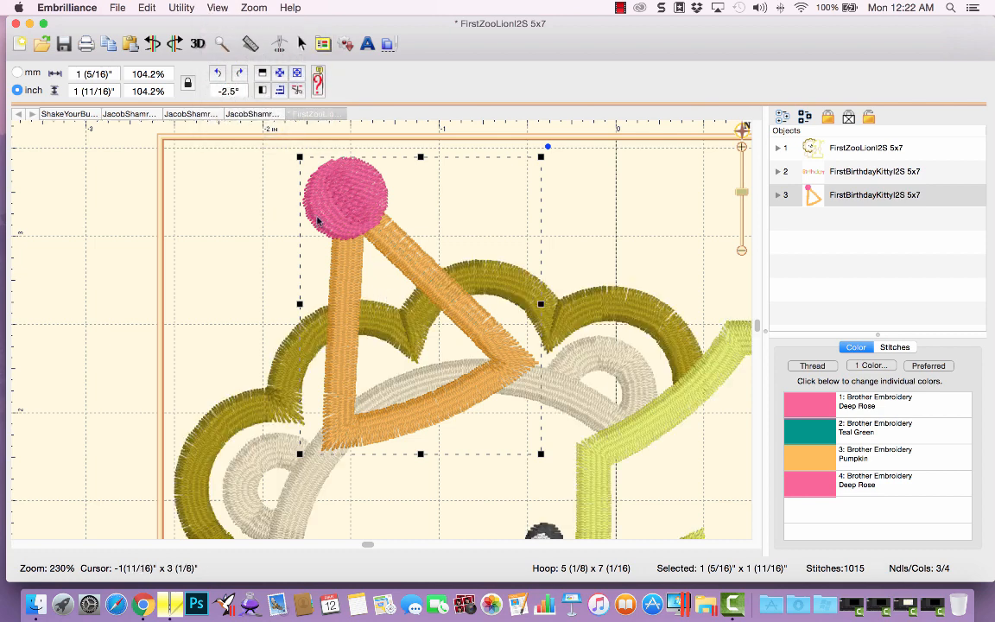
left_click_drag(317, 220, 317, 218)
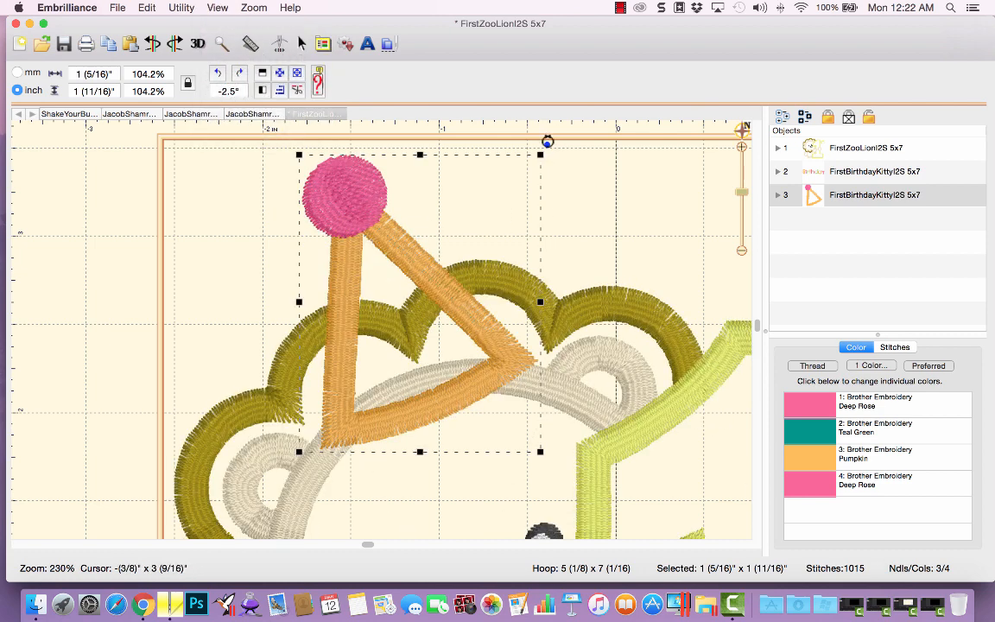
Rotate the party hat to about -6.6° and enlarge it to about 110.9% on the lion's head.
mouse_move(543, 148)
left_mouse_down()
mouse_move(556, 159)
mouse_move(553, 152)
left_mouse_up()
left_click_drag(349, 188, 349, 191)
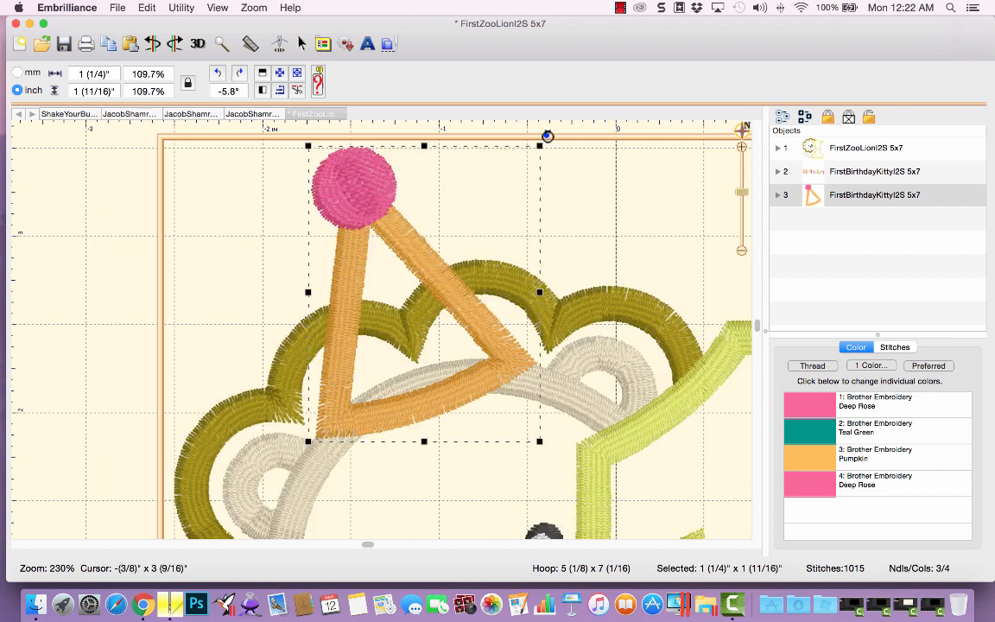
left_click_drag(549, 138, 541, 145)
left_click_drag(361, 171, 364, 166)
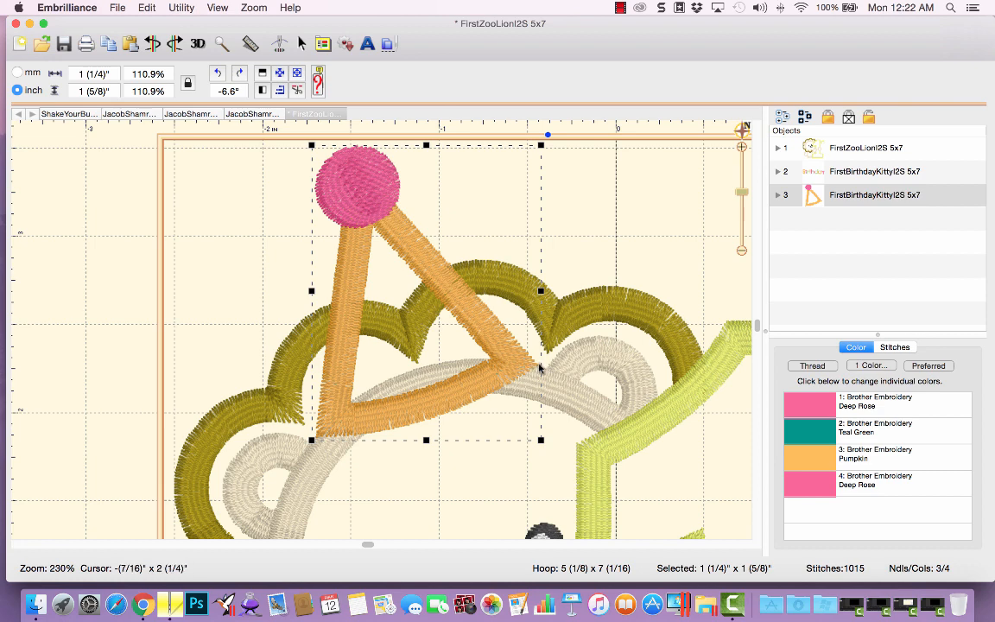
Zoom out to review the party hat's placement on the whole lion design.
left_click(399, 477)
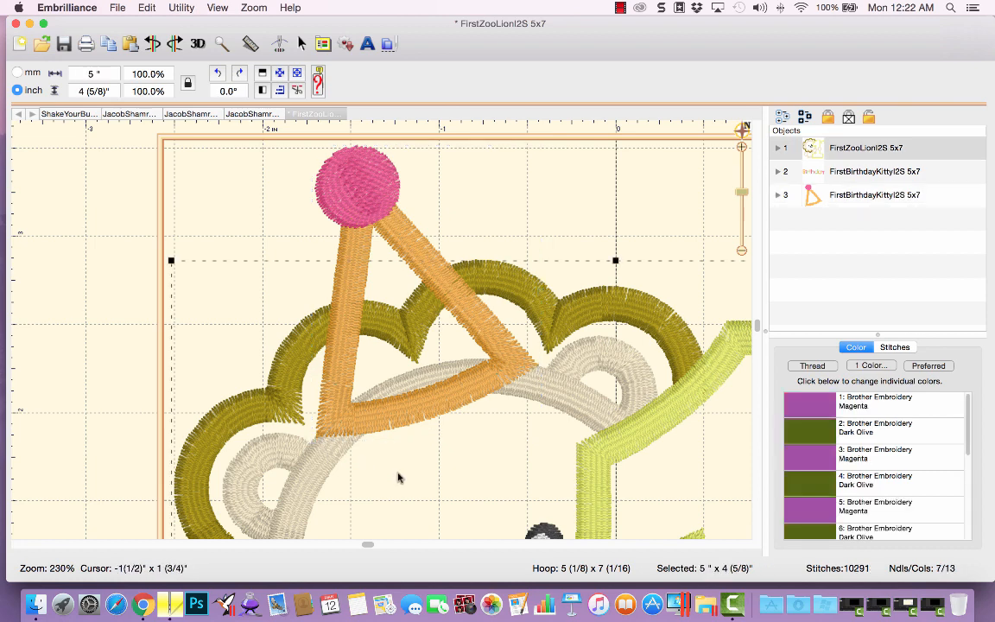
scroll(410, 477, "down", 10)
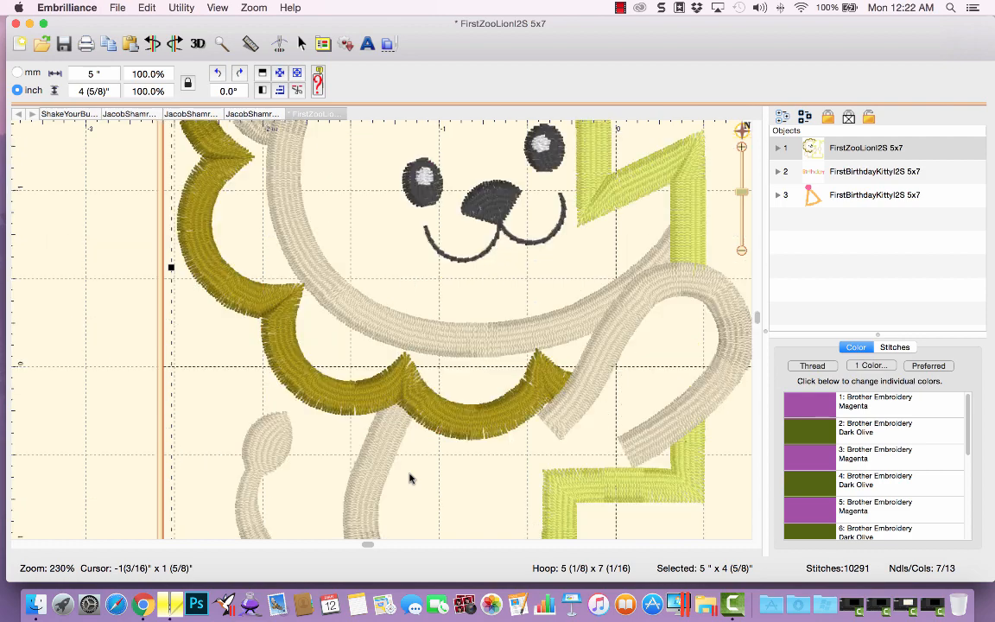
scroll(409, 478, "up", 1)
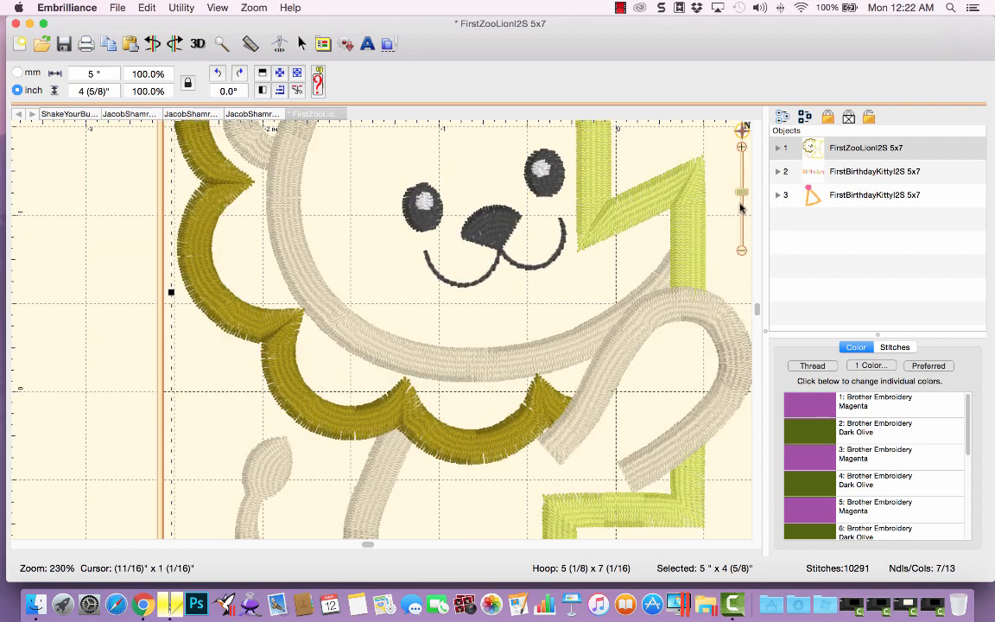
left_click_drag(740, 192, 741, 205)
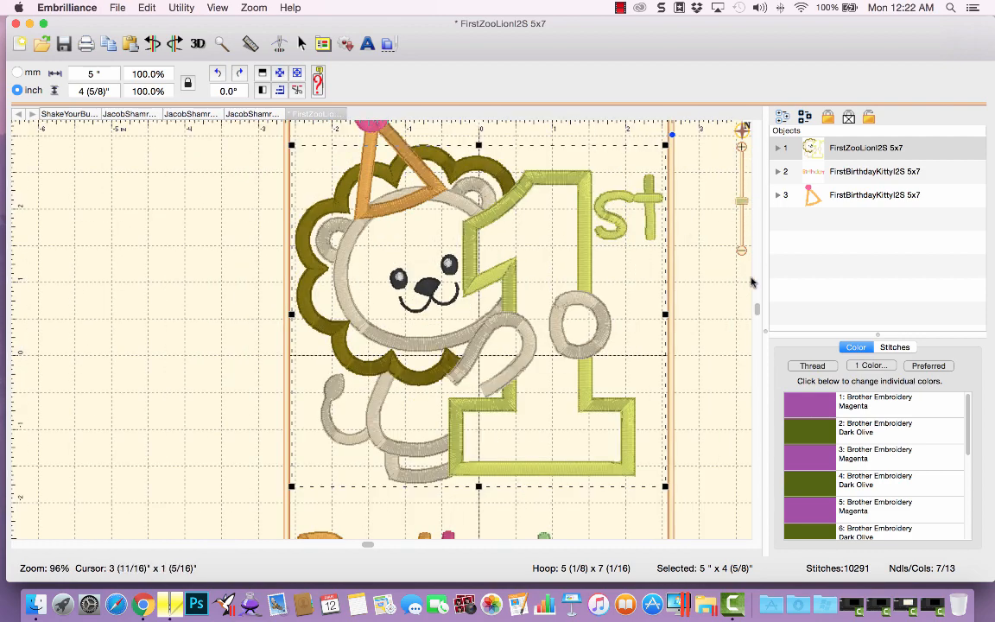
left_click_drag(758, 310, 758, 278)
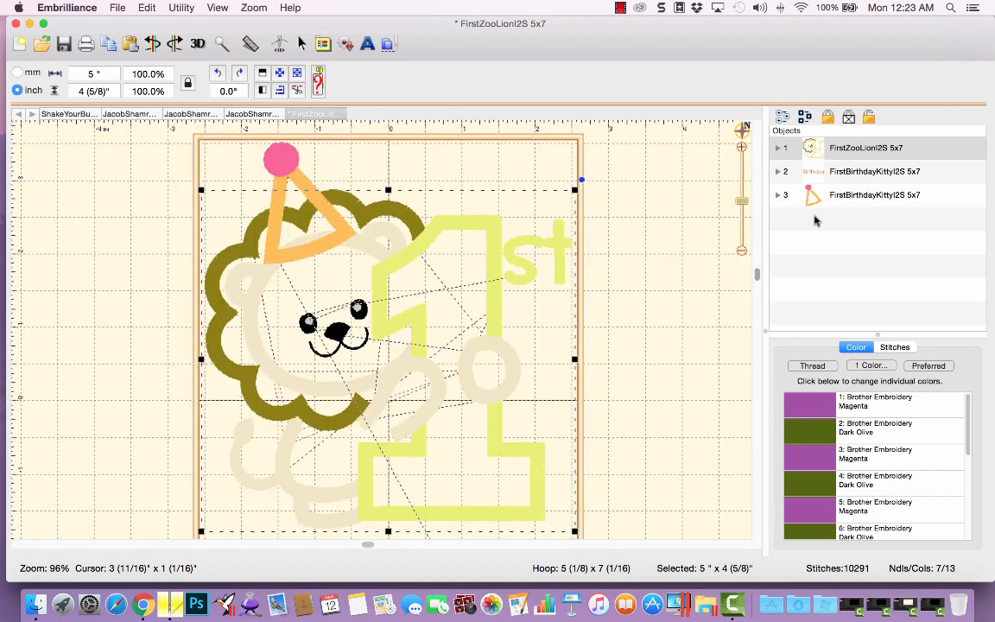
left_click(846, 148)
left_click(849, 199)
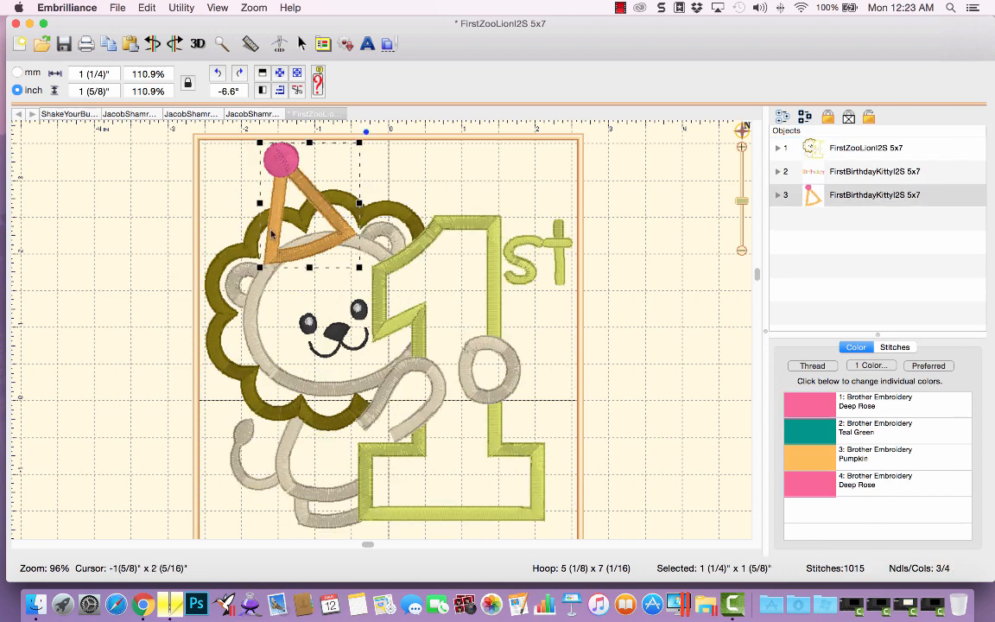
Review the When Saving preference for removing overlaps when saving stitch files.
left_click(323, 46)
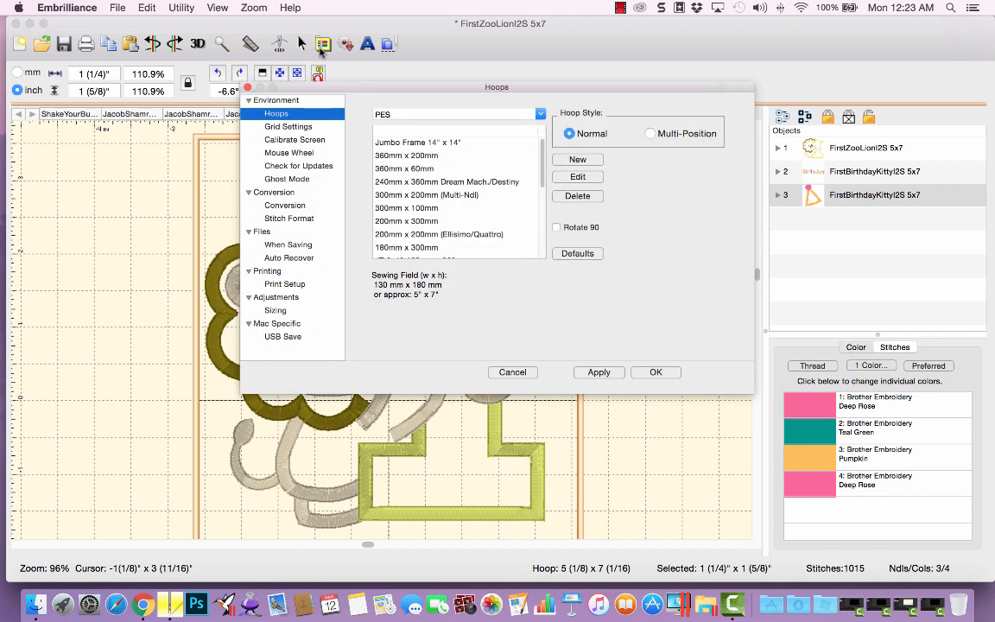
left_click(300, 246)
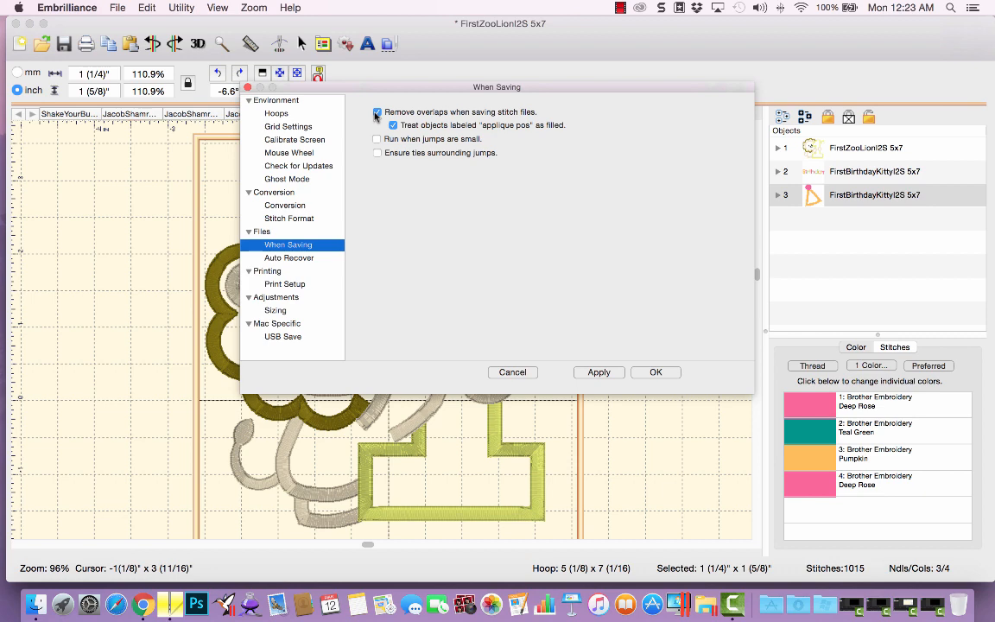
left_click(655, 372)
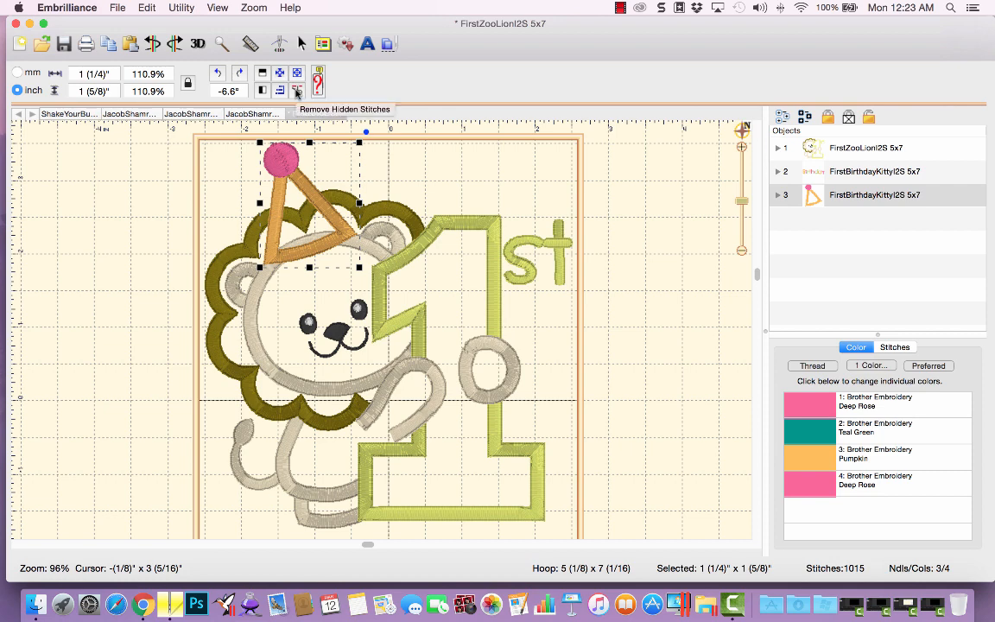
Apply Remove Hidden Stitches and turn off 3D stitch drawing to inspect the stitches under the hat.
left_click(296, 91)
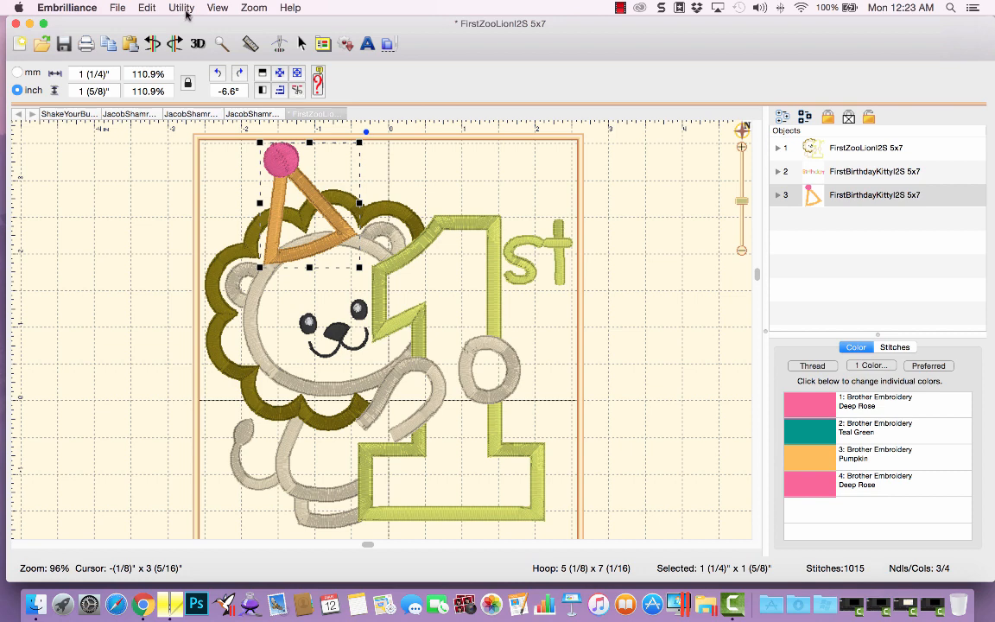
left_click(218, 8)
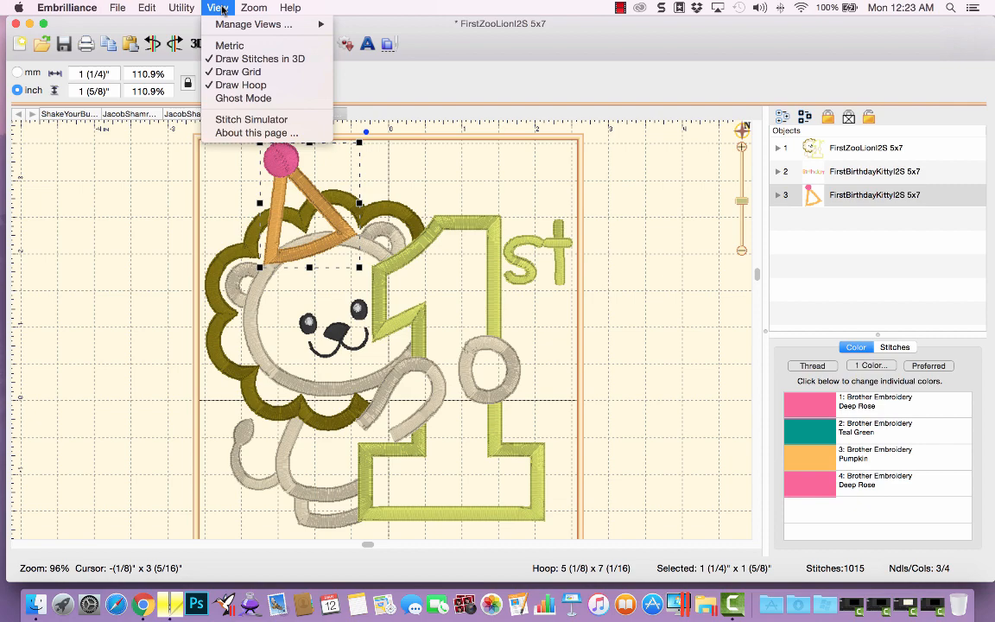
left_click(249, 59)
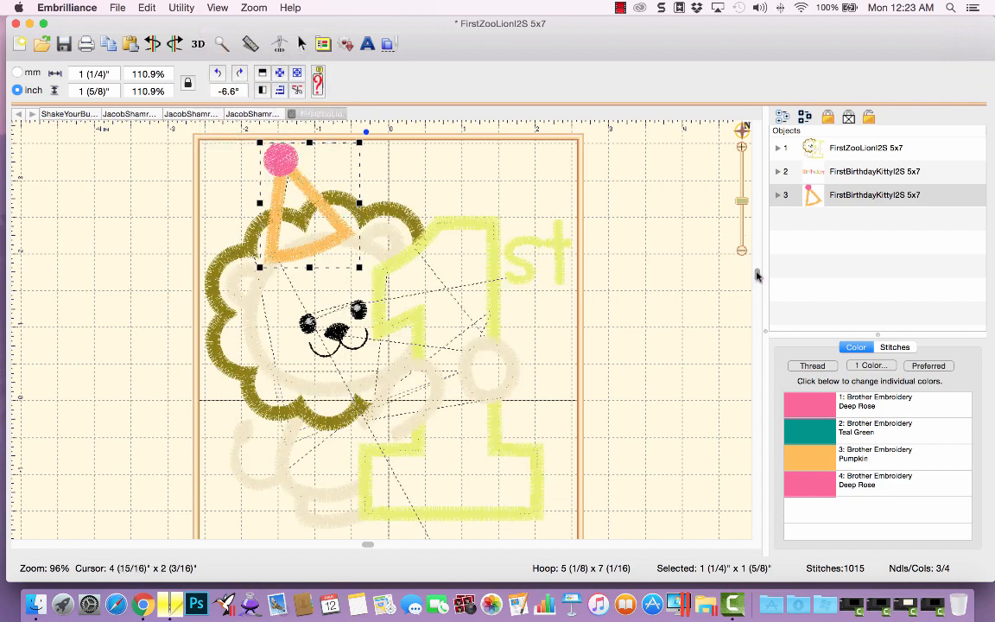
left_click_drag(742, 201, 742, 196)
left_click_drag(756, 275, 756, 218)
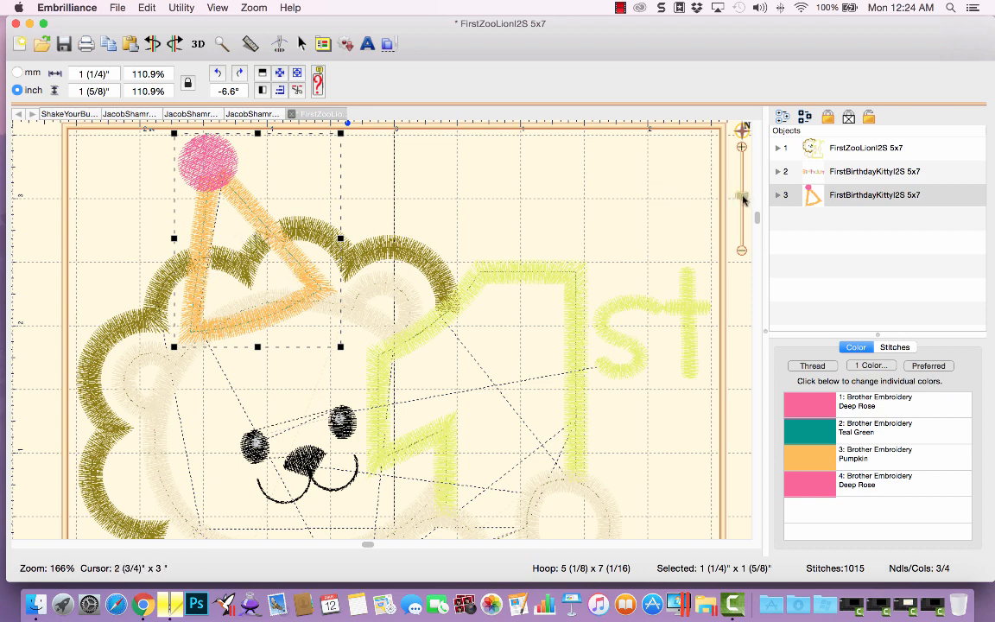
left_click_drag(745, 196, 745, 202)
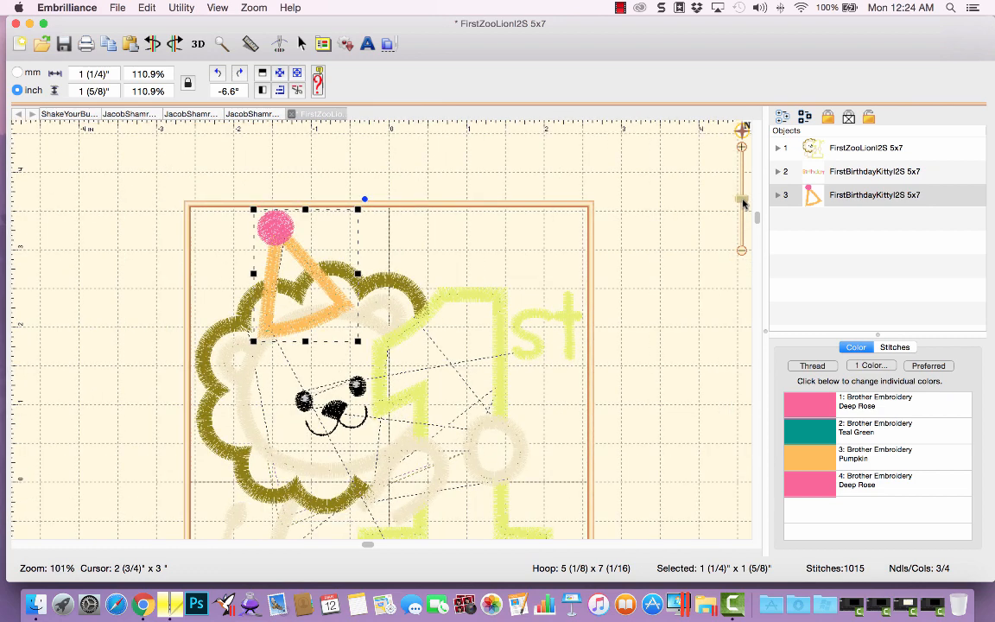
Turn 3D stitch drawing back on and reopen the When Saving preferences without changes.
left_click(207, 9)
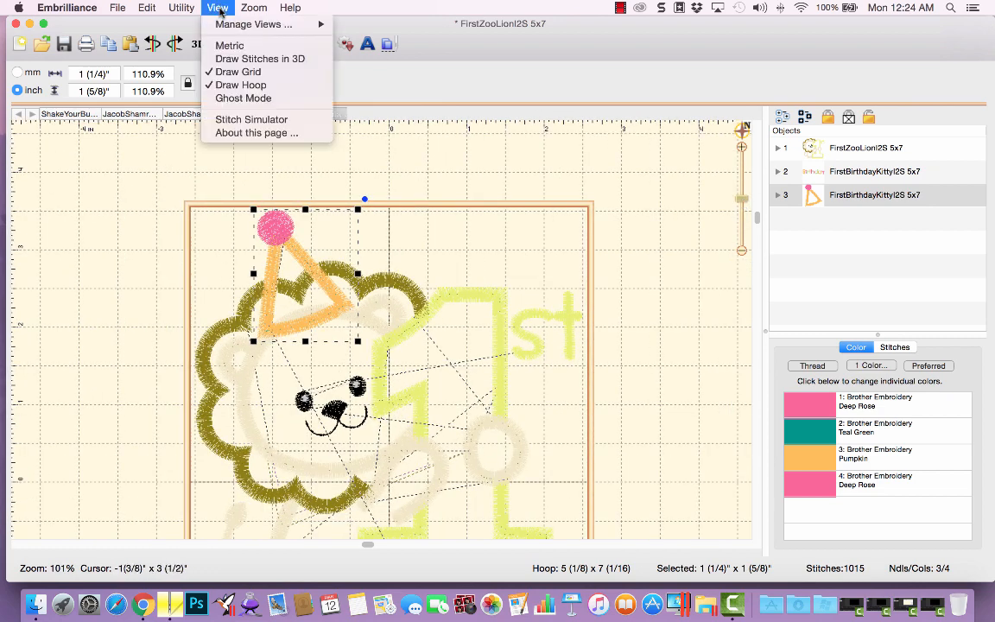
left_click(227, 60)
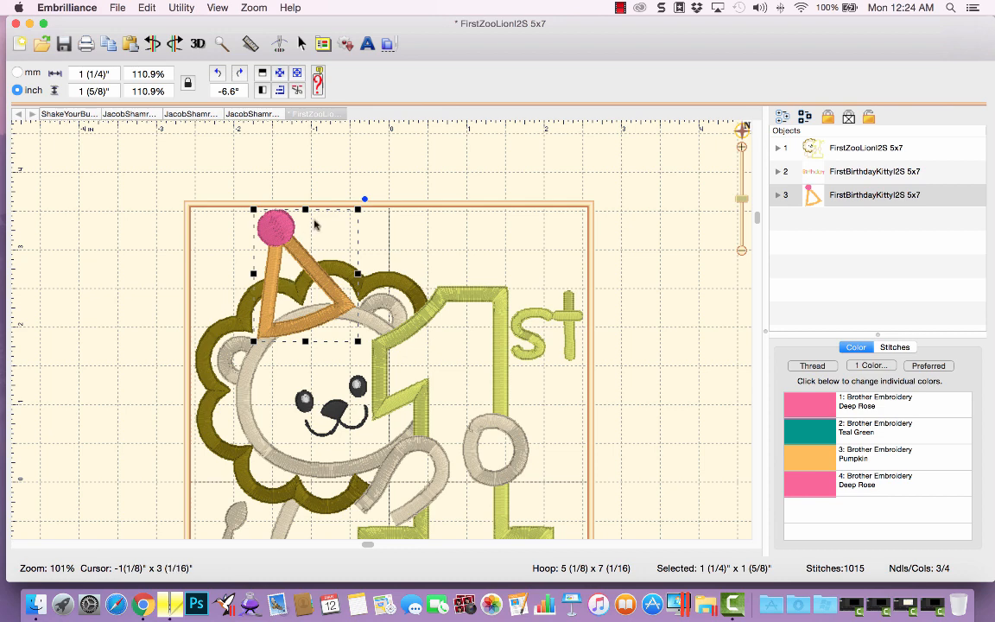
left_click(325, 47)
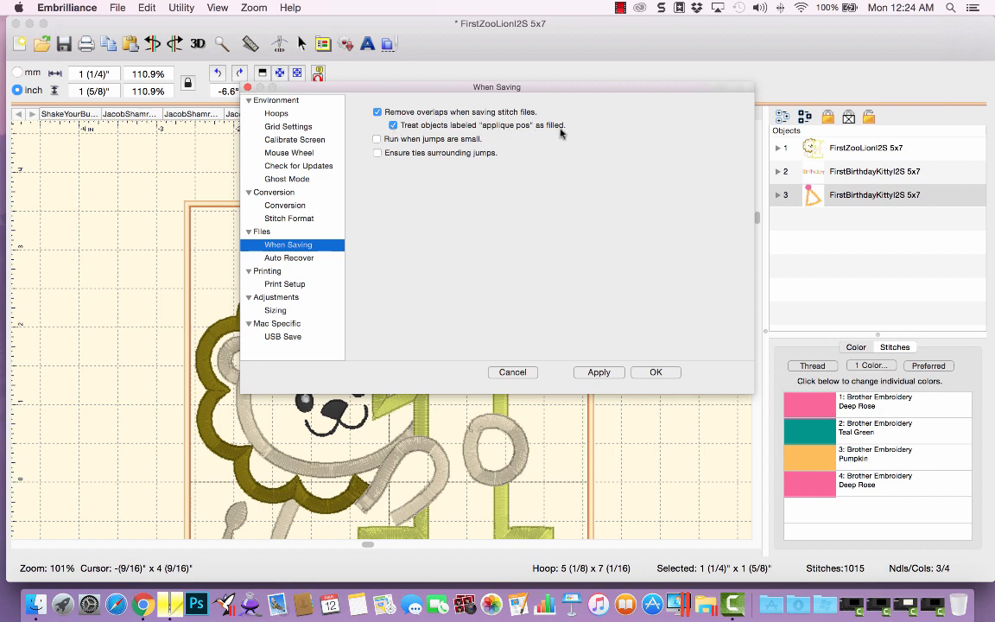
left_click(518, 373)
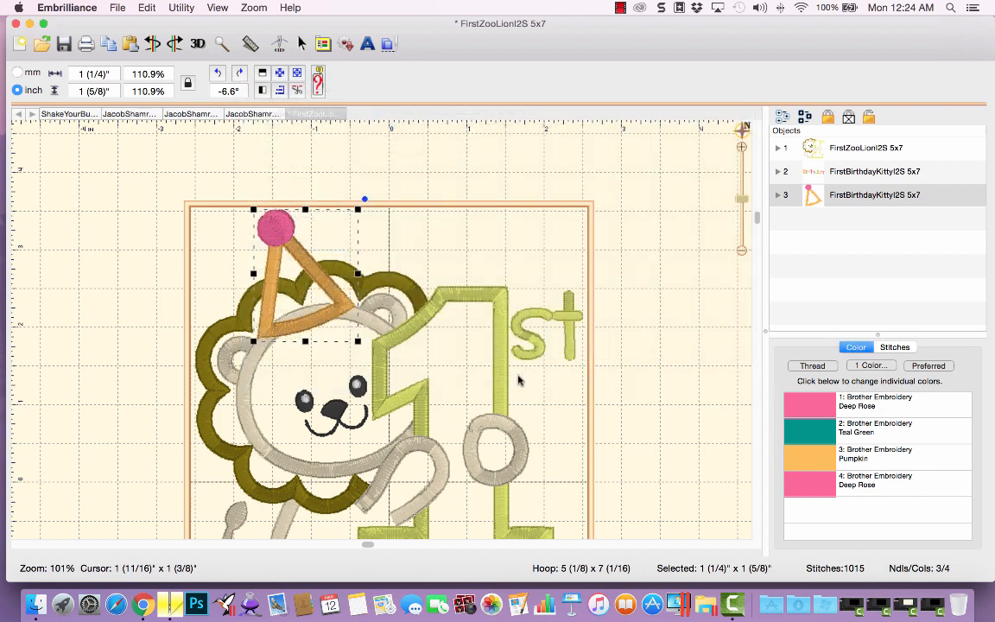
Expand the lion design and set its first Magenta color as Applique Position.
left_click(778, 148)
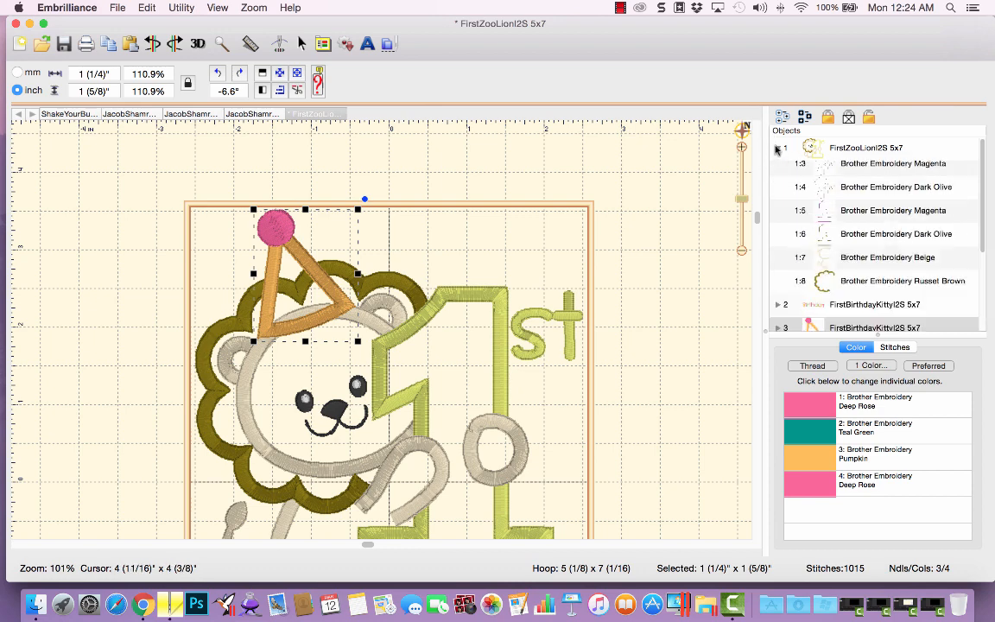
left_click(821, 173)
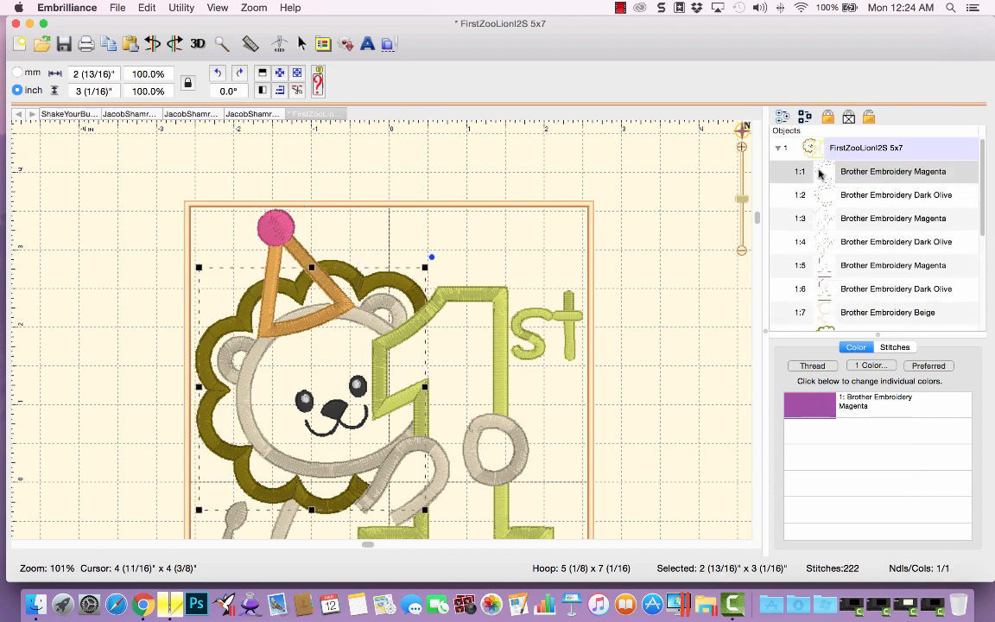
left_click(799, 403)
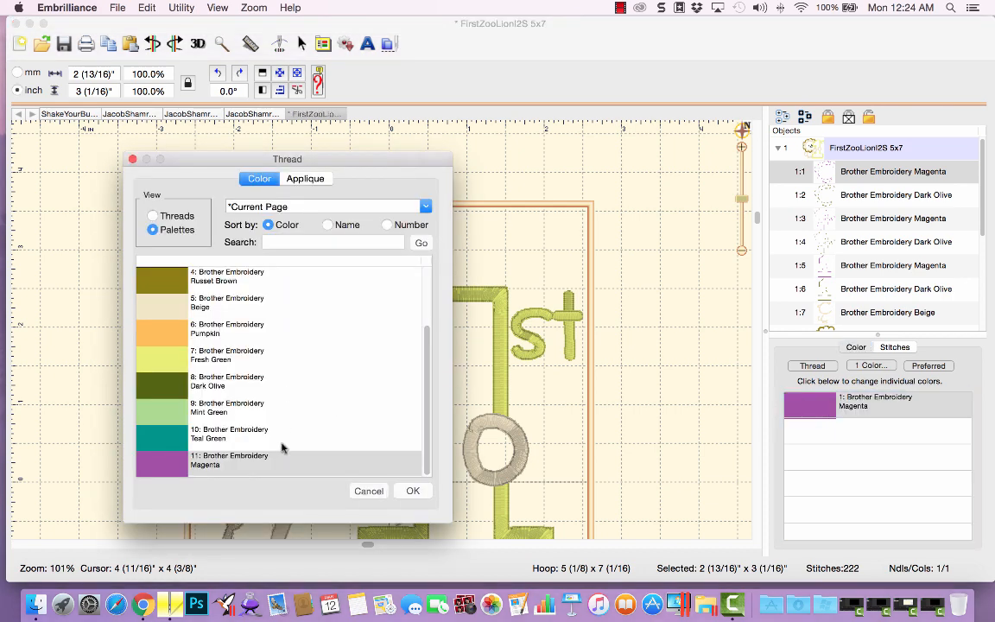
left_click(373, 493)
right_click(797, 415)
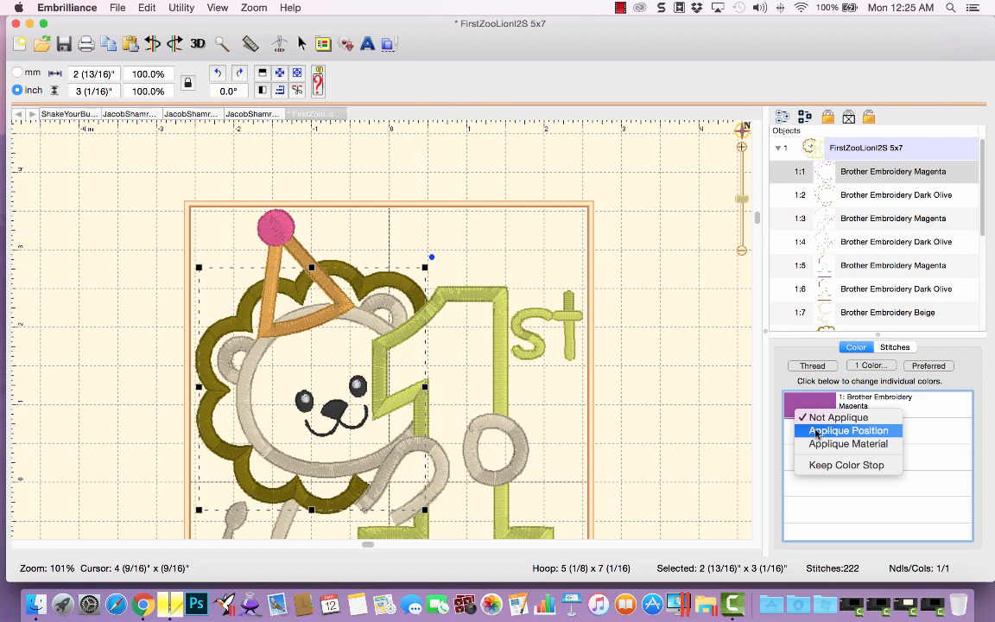
left_click(817, 430)
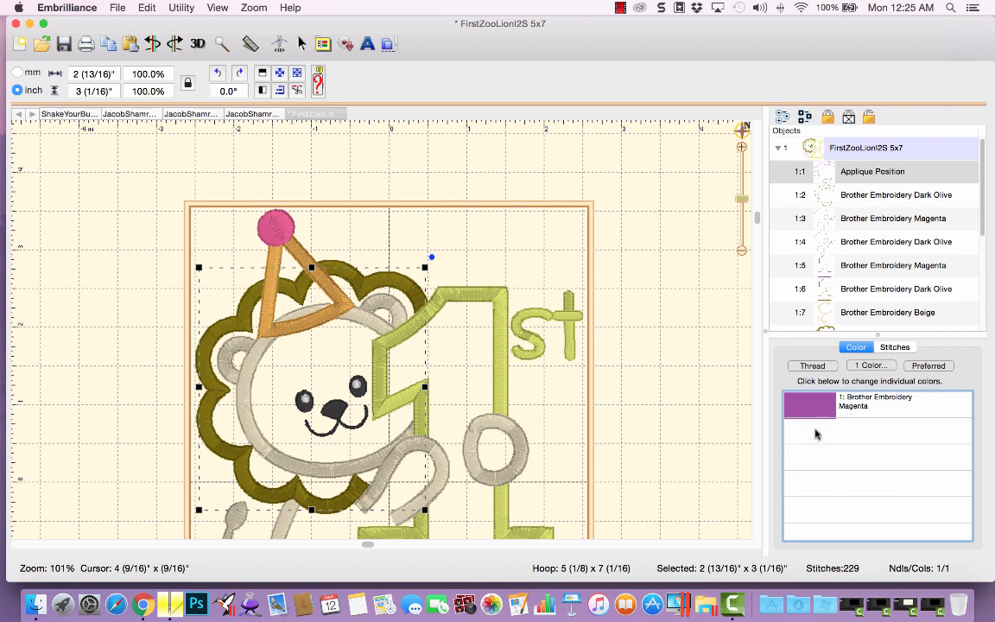
Set the lion's second color as Applique Material and its third color as Applique Position.
left_click(842, 201)
left_click(828, 413)
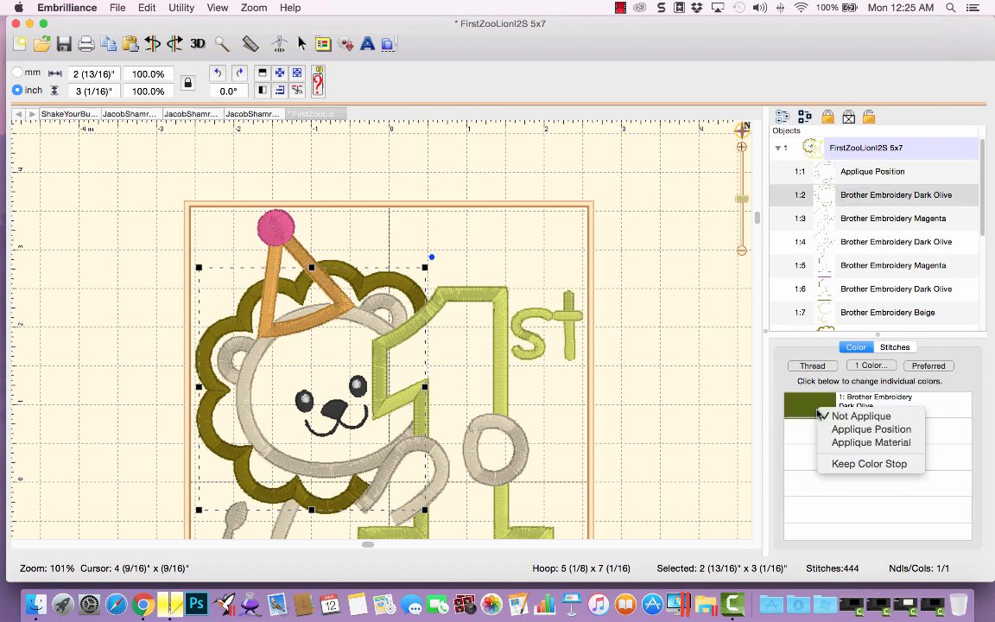
left_click(836, 444)
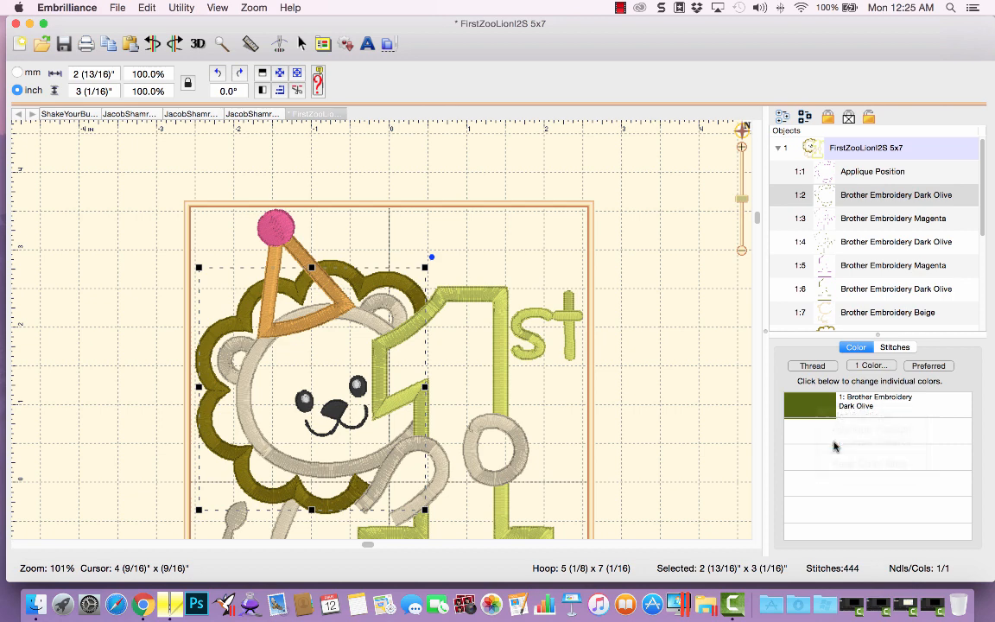
left_click(851, 223)
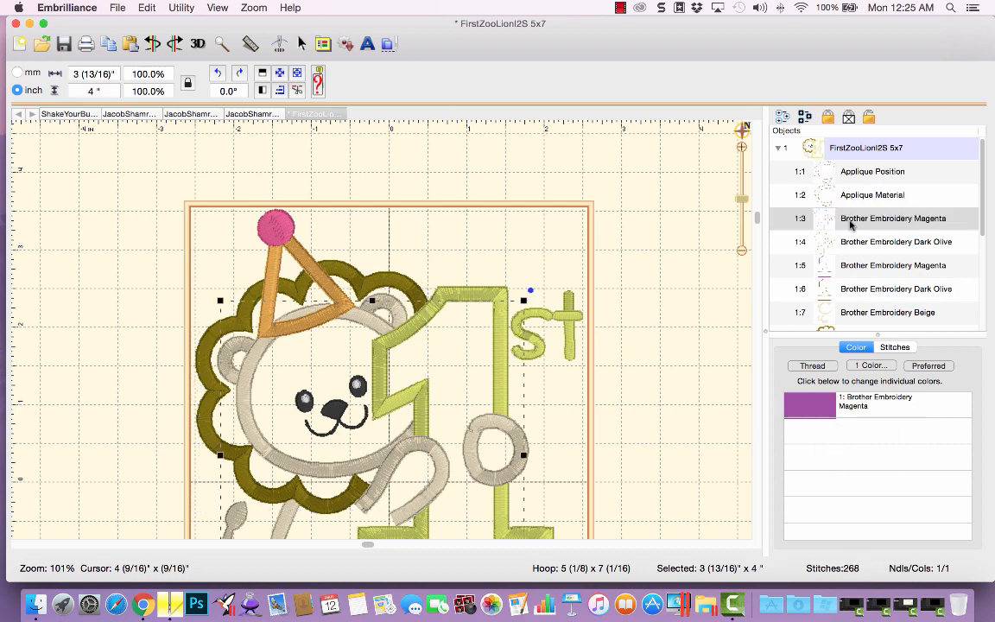
left_click(795, 414)
left_click(812, 429)
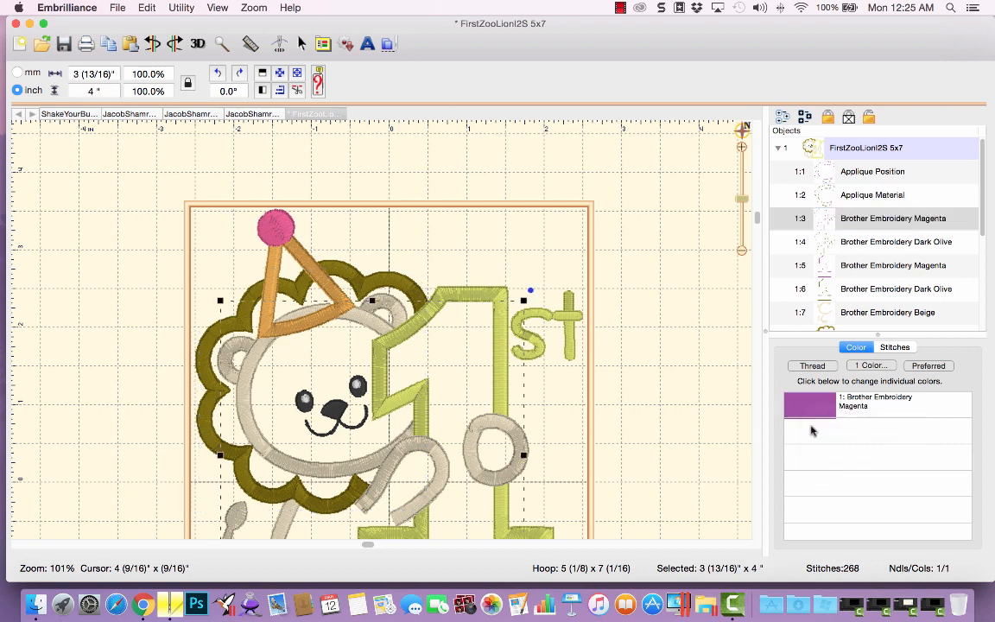
Set the lion's fourth color as Applique Material and its fifth color as Applique Position.
left_click(851, 242)
left_click(828, 406)
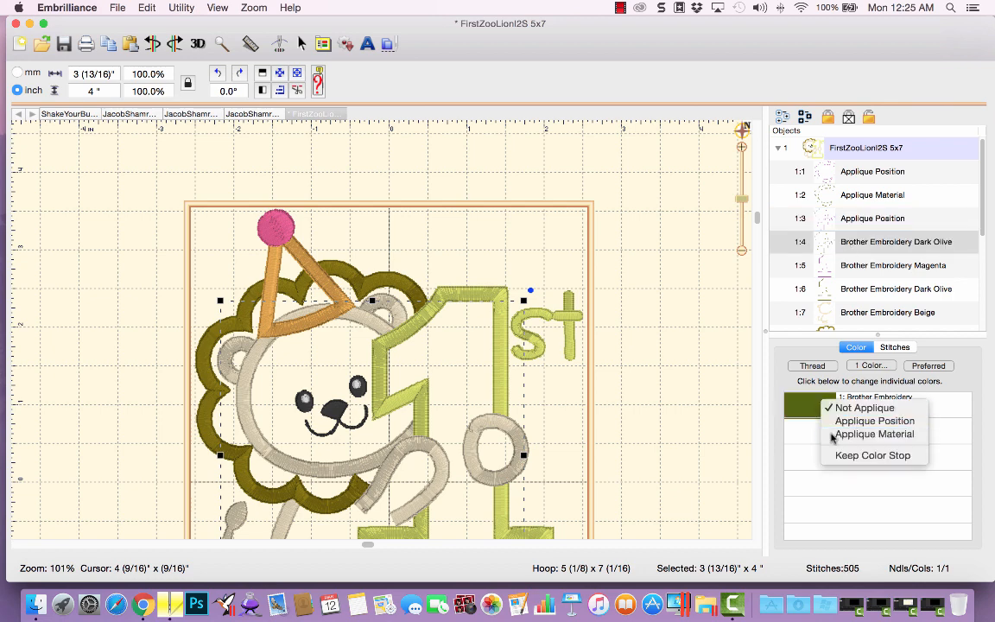
left_click(832, 433)
left_click(871, 265)
left_click(809, 412)
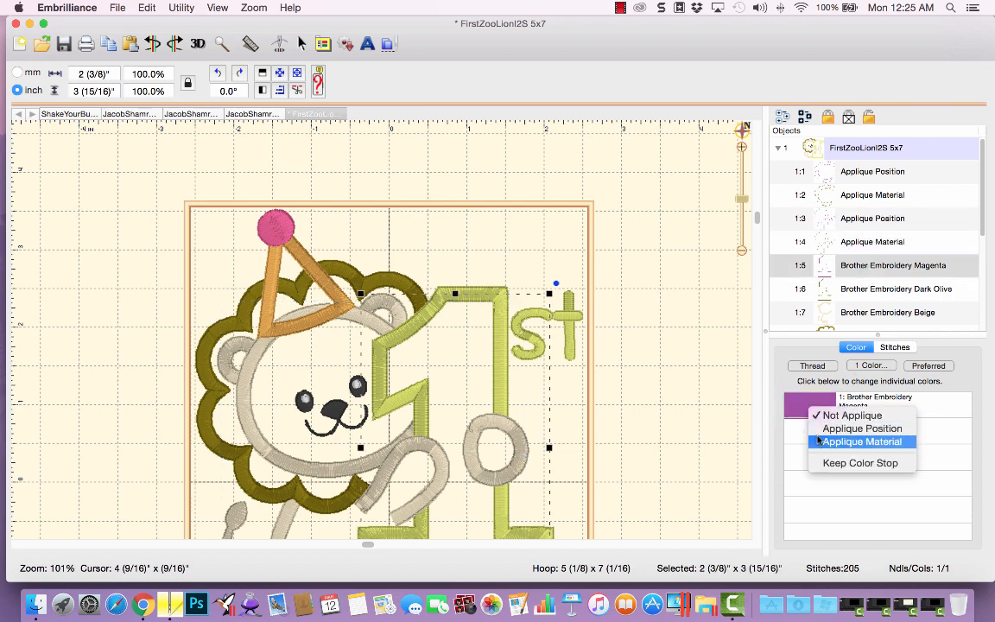
left_click(821, 427)
Set the lion's sixth Dark Olive color as Applique Material.
left_click(855, 290)
left_click(810, 406)
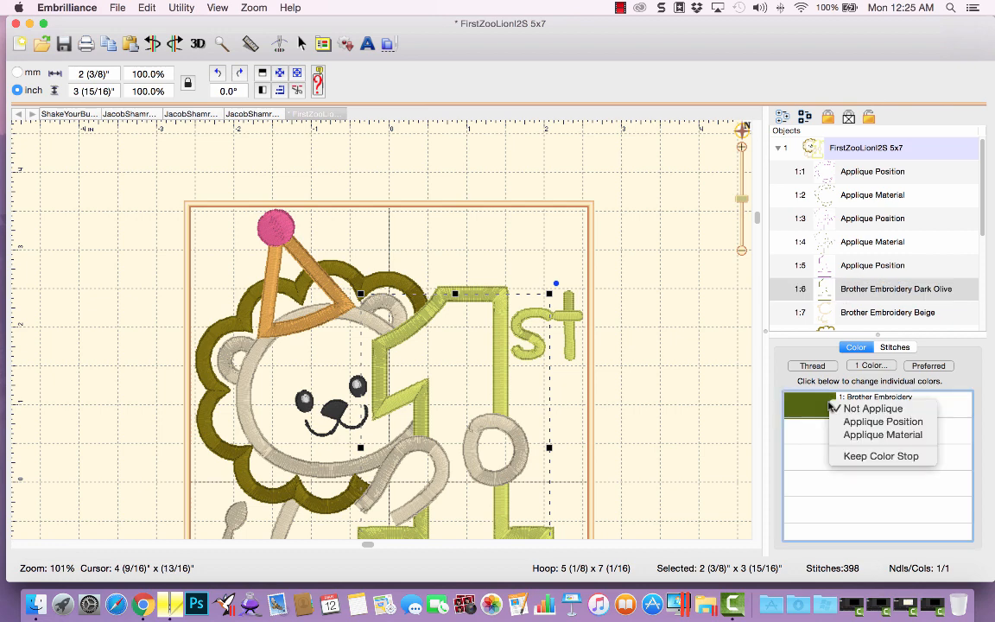
left_click(868, 435)
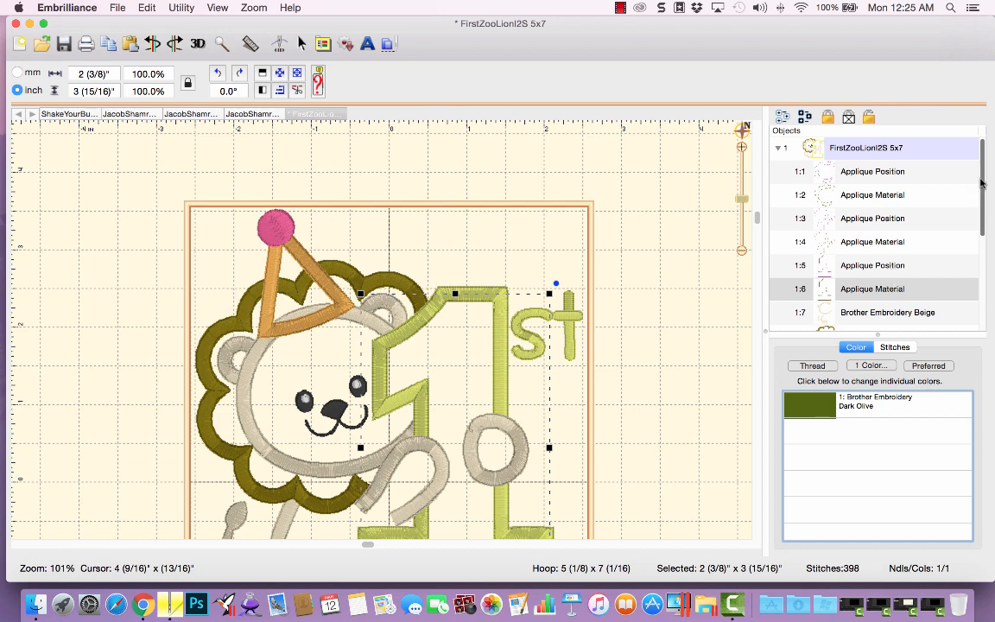
Expand the party hat design, set its first color as Applique Position and its Teal Green color as Applique Material, and apply Remove Hidden Stitches.
scroll(893, 288, "down", 5)
left_click(777, 319)
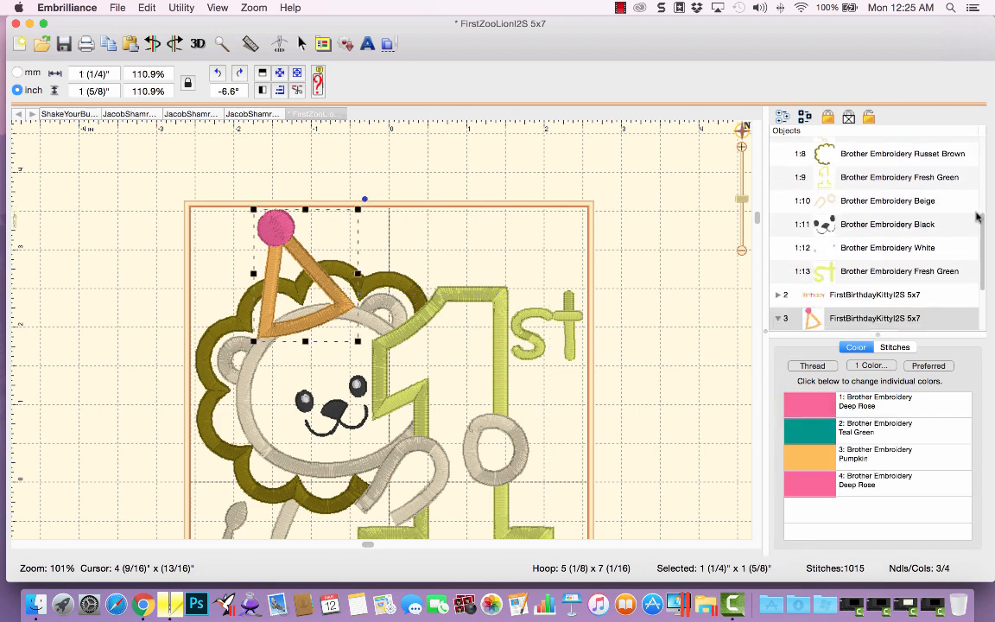
left_click(777, 318)
left_click(855, 246)
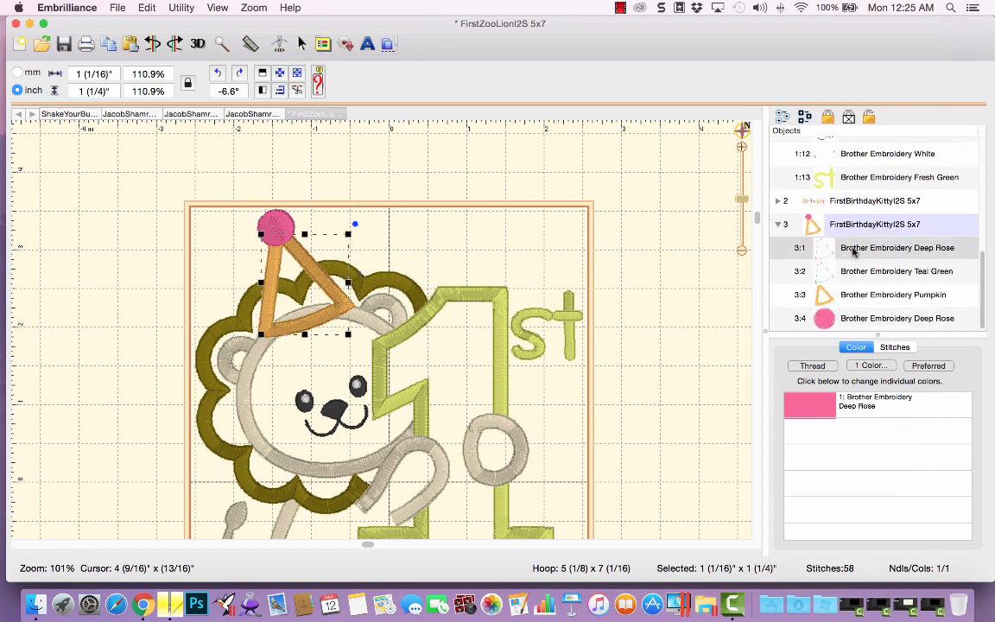
right_click(803, 408)
left_click(829, 426)
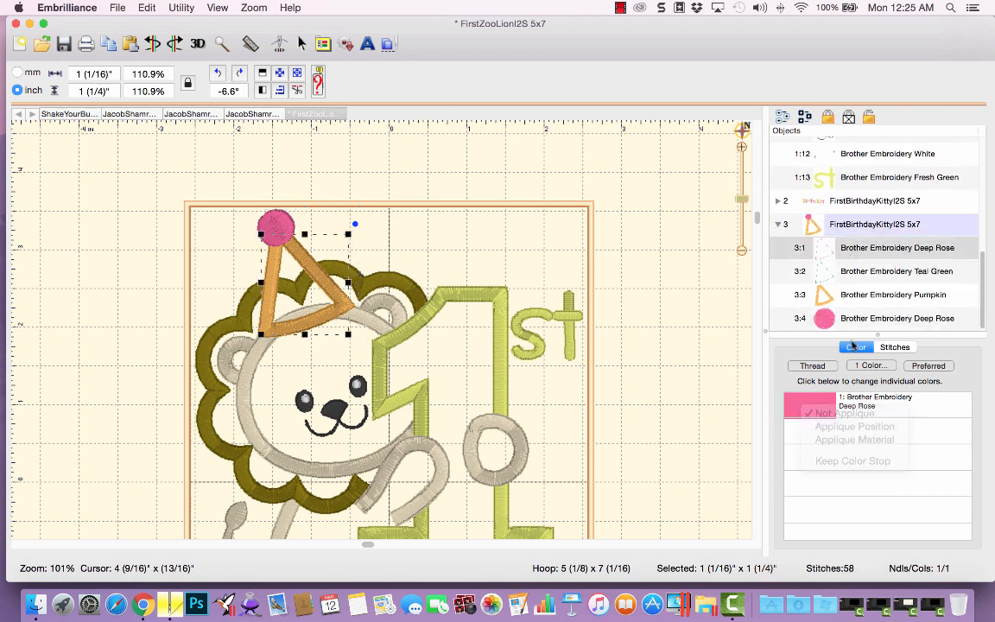
right_click(828, 400)
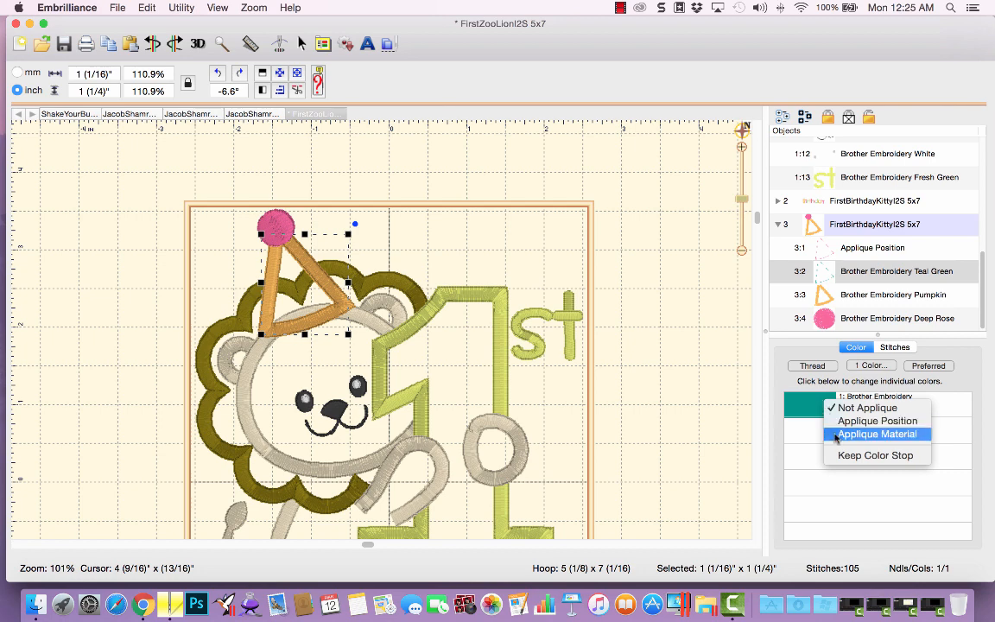
left_click(837, 434)
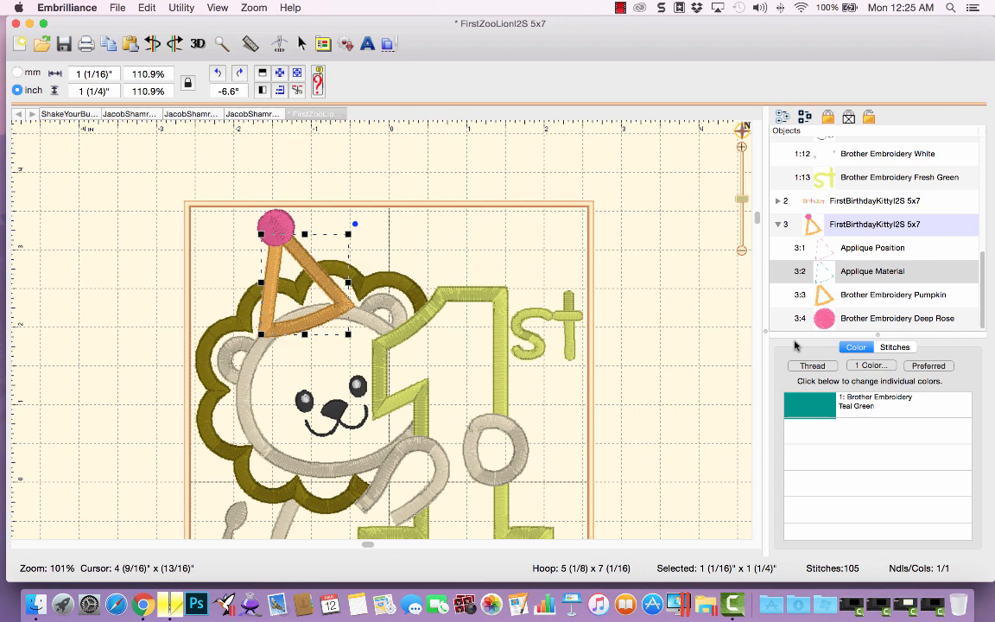
left_click(297, 93)
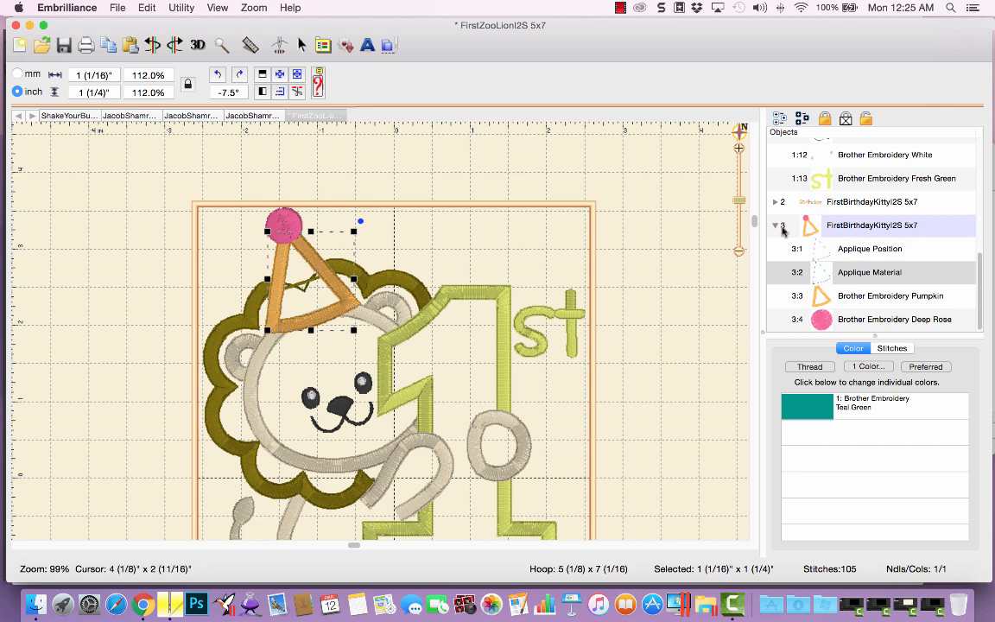
Try moving, rotating and enlarging the party hat on the lion's head, then undo all of those changes.
left_click(782, 227)
left_click(829, 226)
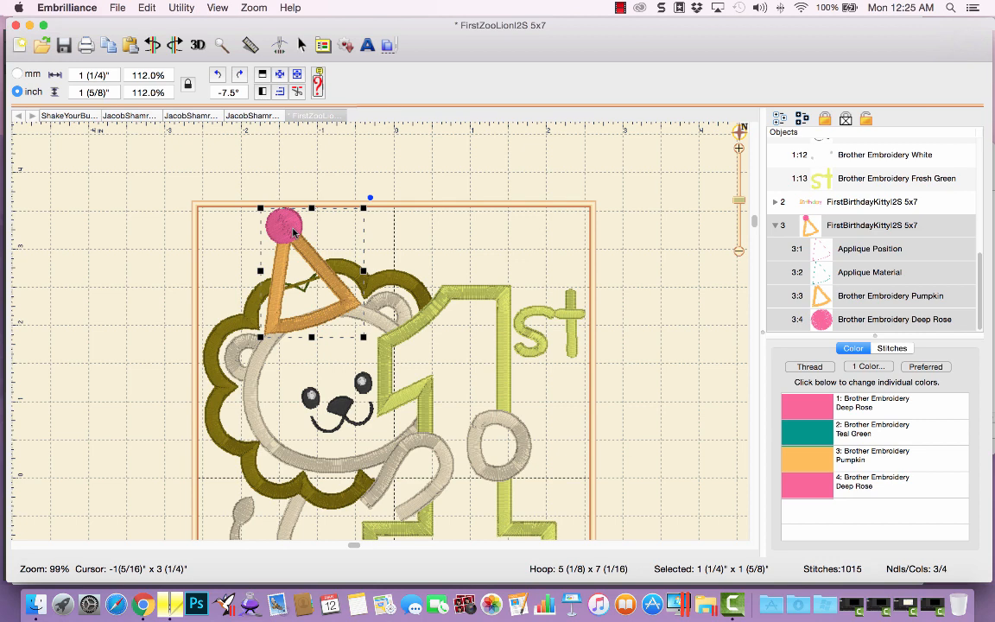
left_click_drag(294, 231, 231, 253)
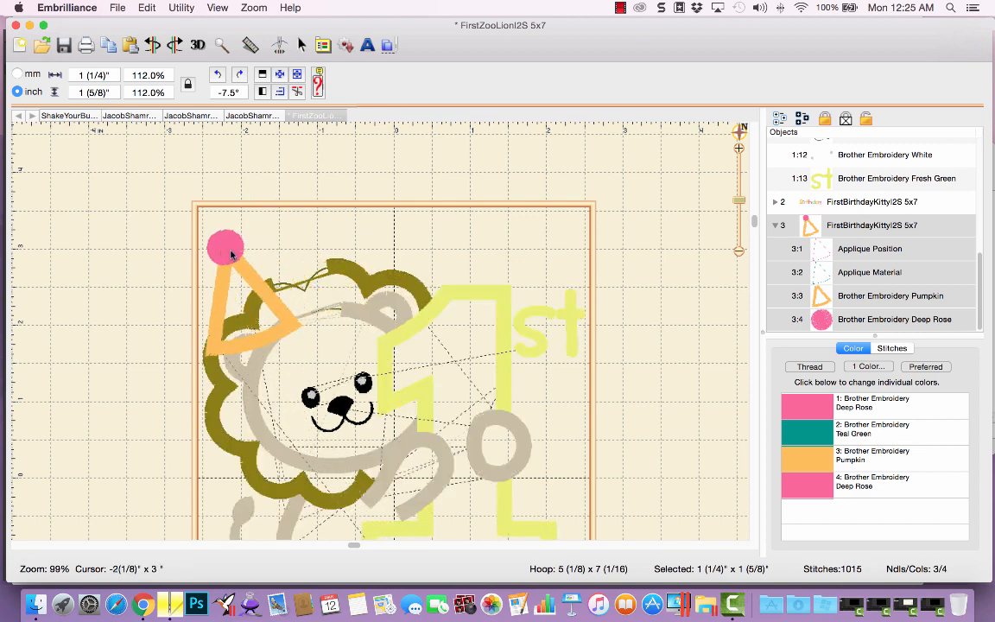
left_click_drag(232, 253, 241, 247)
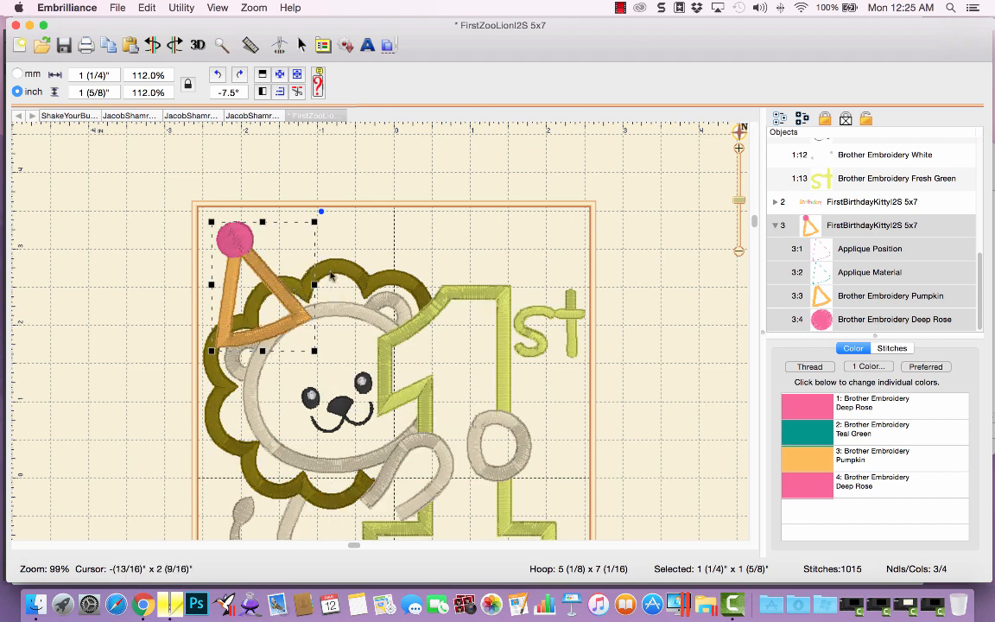
left_click_drag(321, 212, 280, 211)
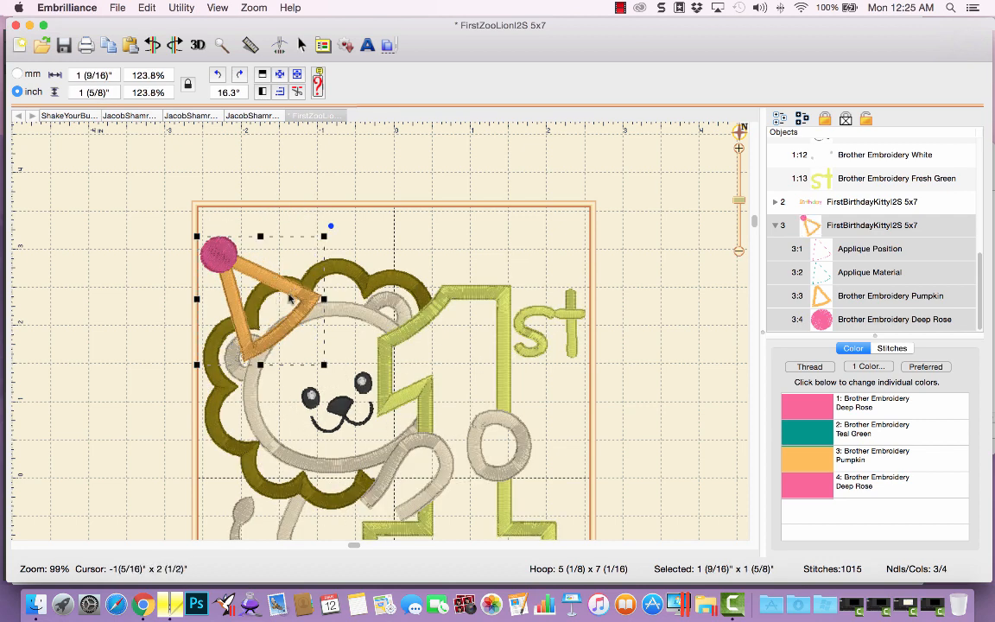
left_click_drag(259, 264, 272, 324)
left_click_drag(306, 257, 301, 256)
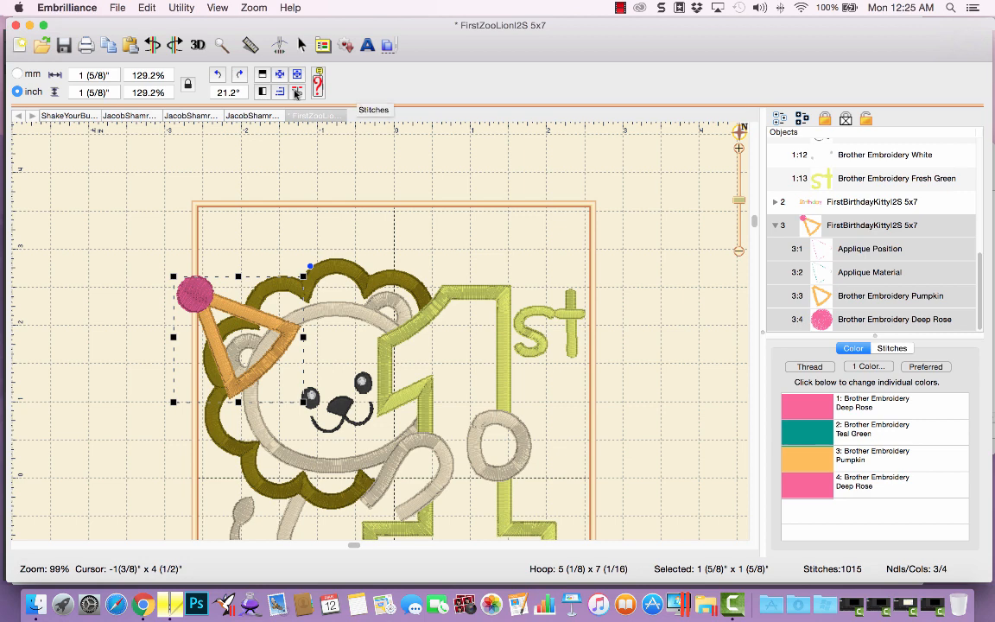
left_click(296, 93)
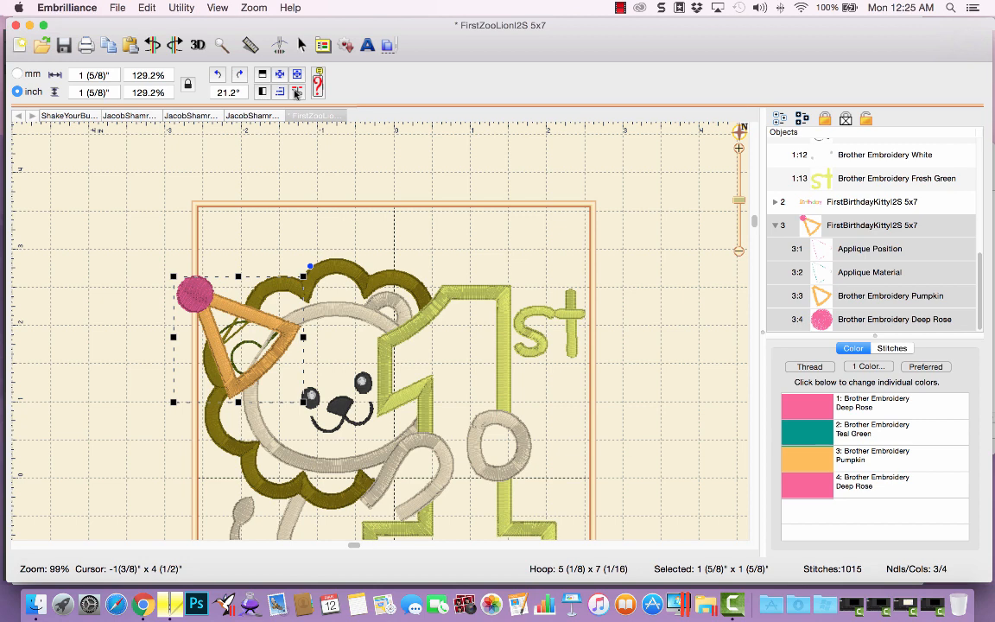
left_click(152, 49)
left_click(152, 48)
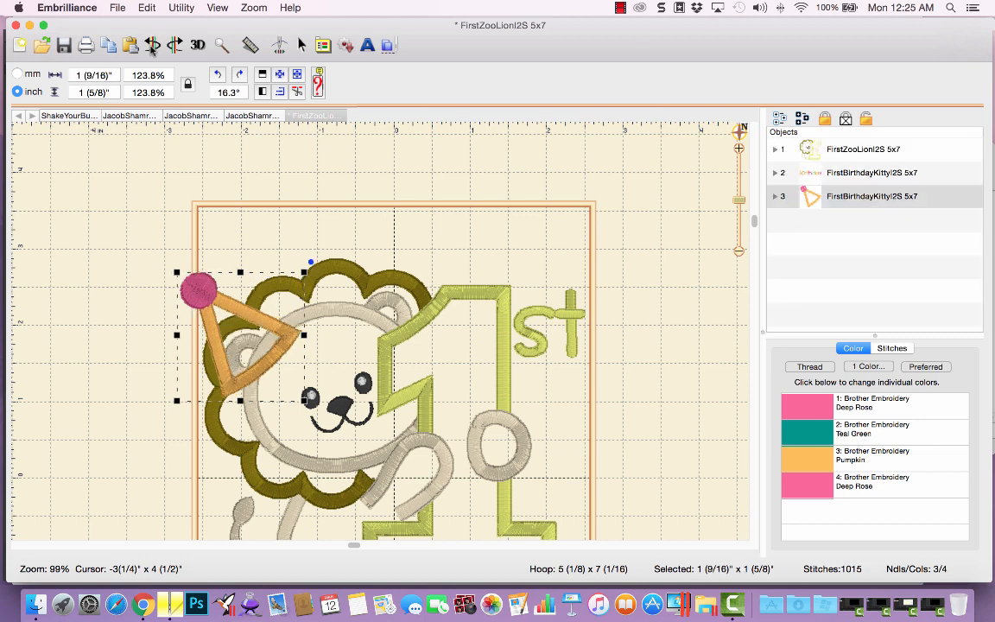
left_click(153, 49)
left_click(152, 48)
left_click(152, 48)
left_click(152, 48)
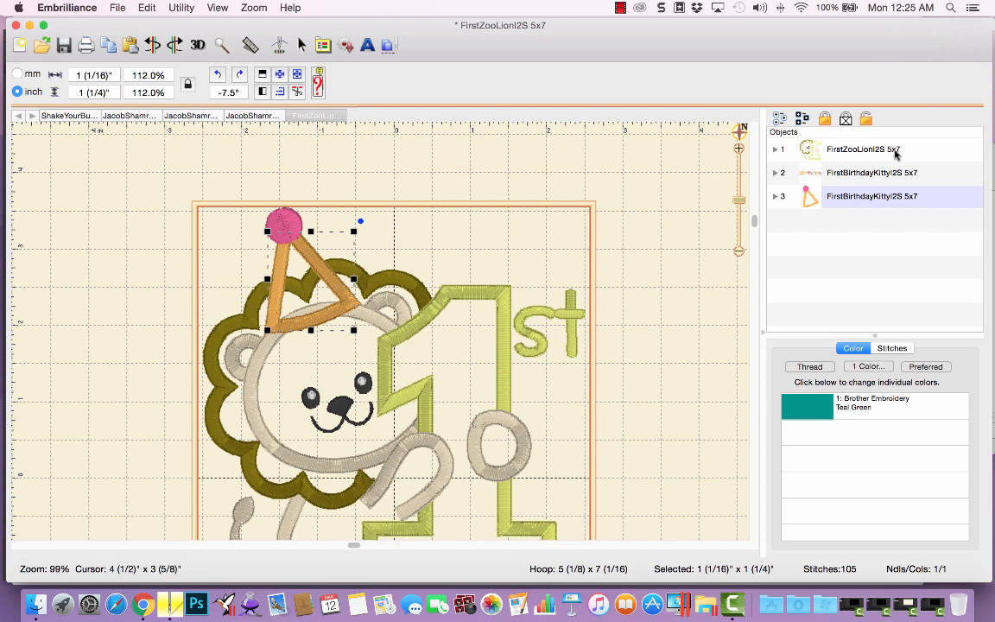
Move the Birthday lettering design to last in the stitching sequence.
left_click(843, 176)
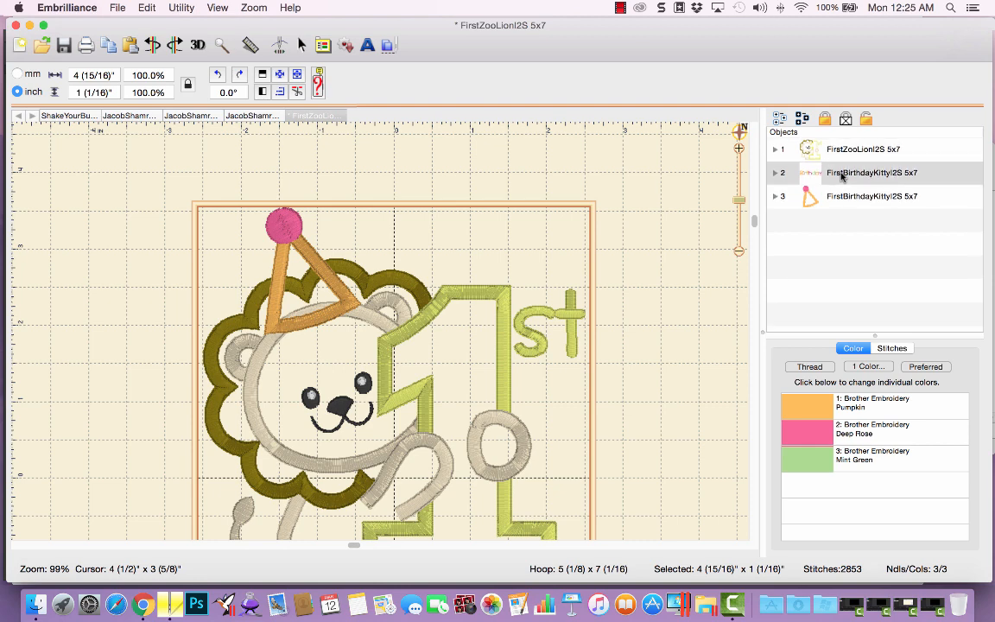
right_click(842, 176)
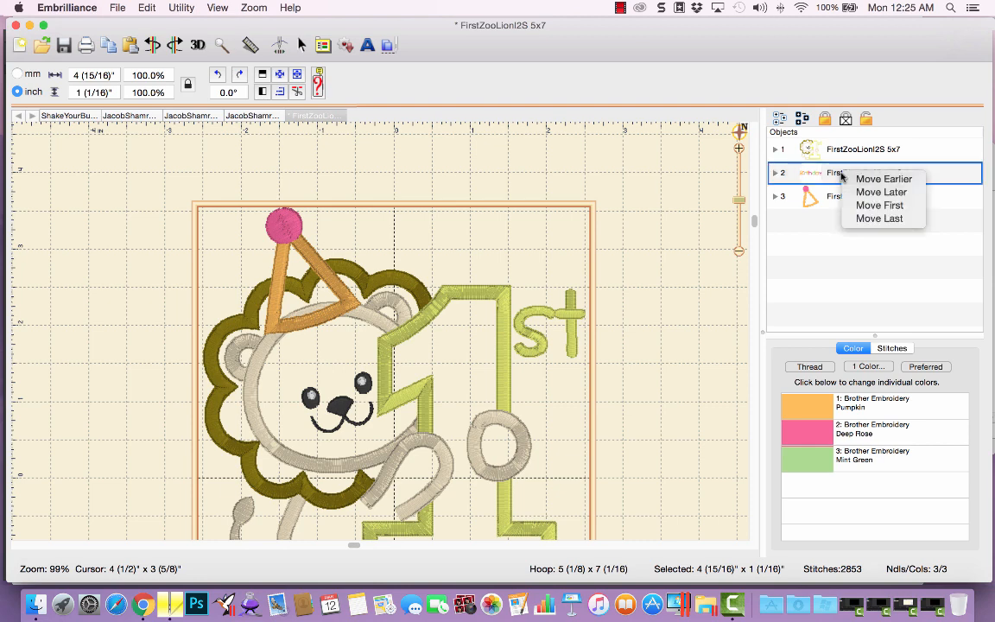
left_click(880, 218)
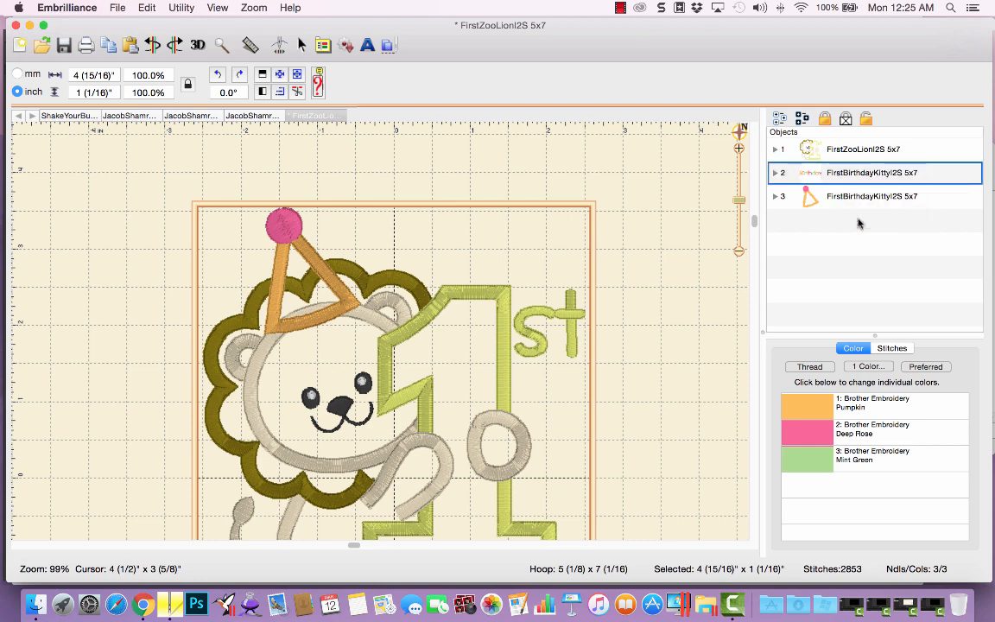
Select the lion and party hat designs together and group them.
left_click(849, 151)
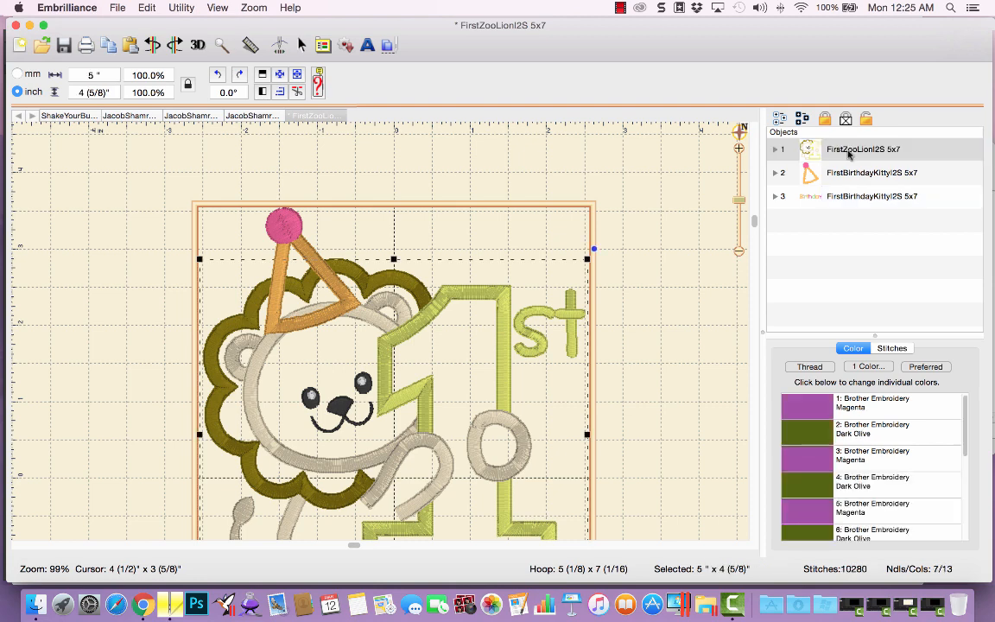
left_click(842, 171, "shift")
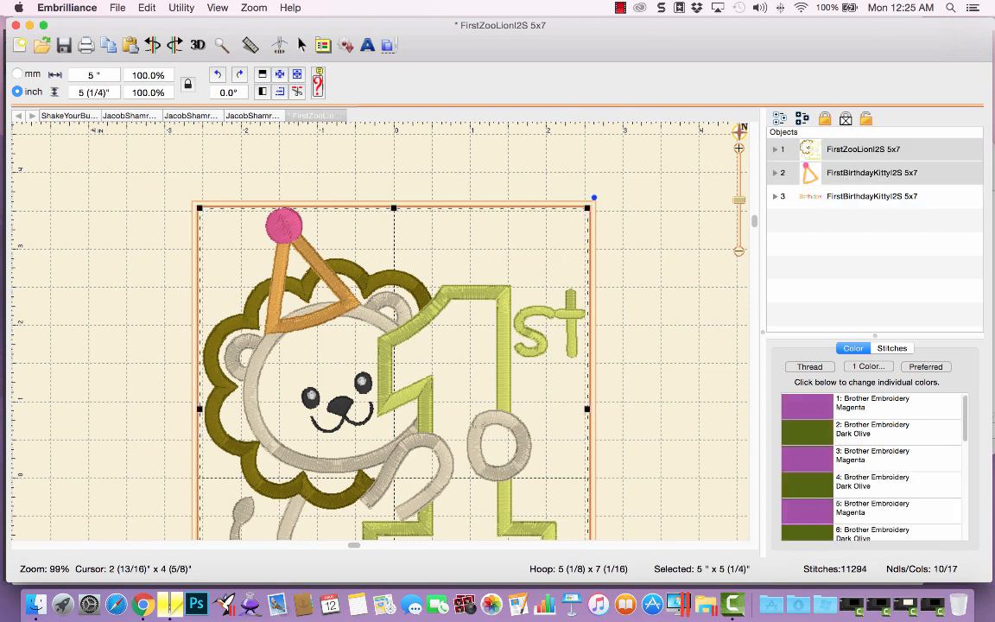
left_click(139, 12)
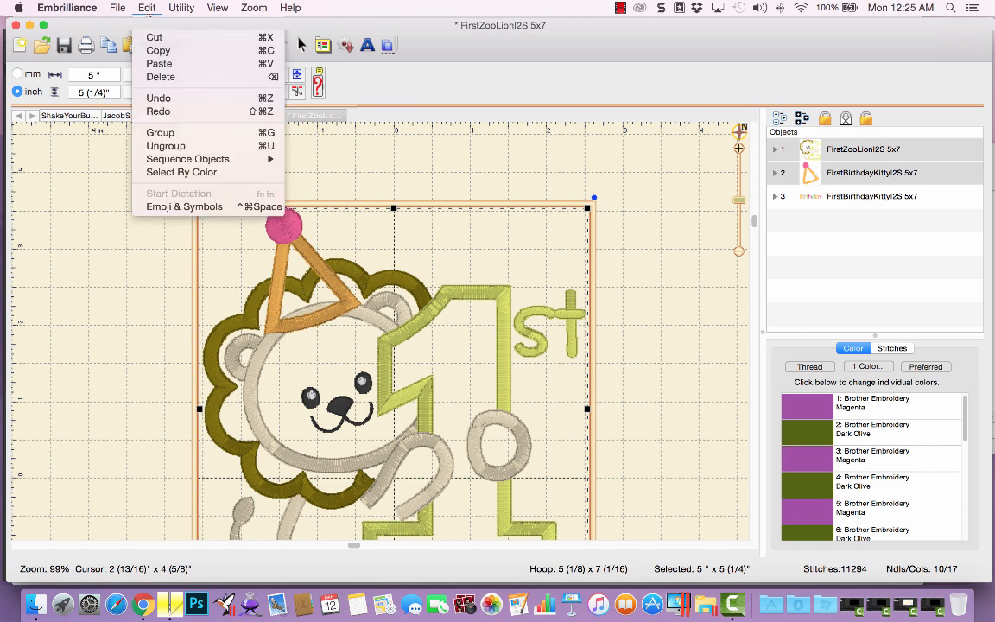
left_click(191, 134)
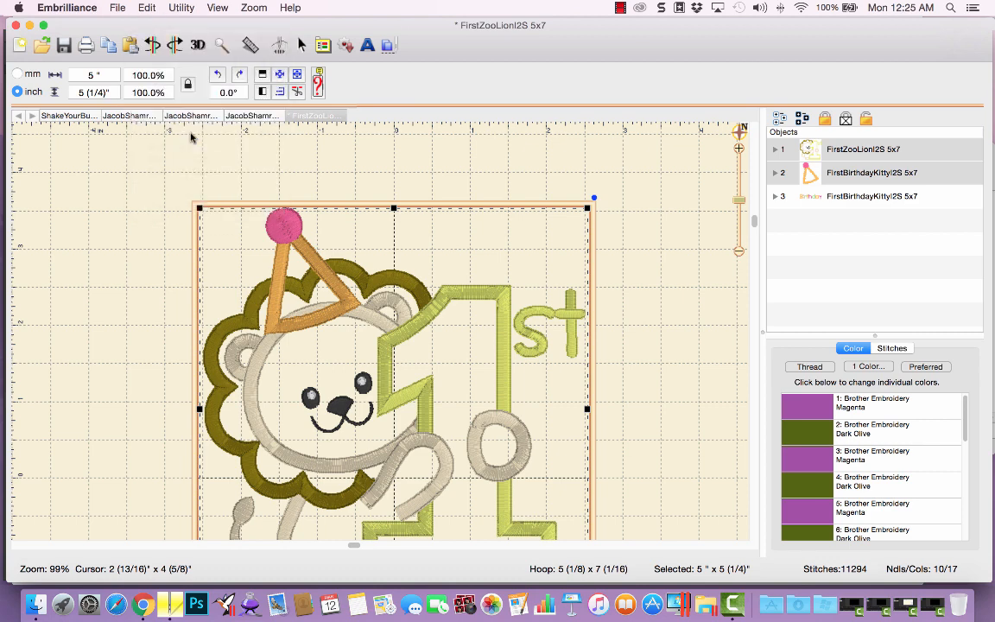
Zoom to fit the hoop and move the grouped lion and hat down slightly toward the Birthday lettering.
left_click(739, 131)
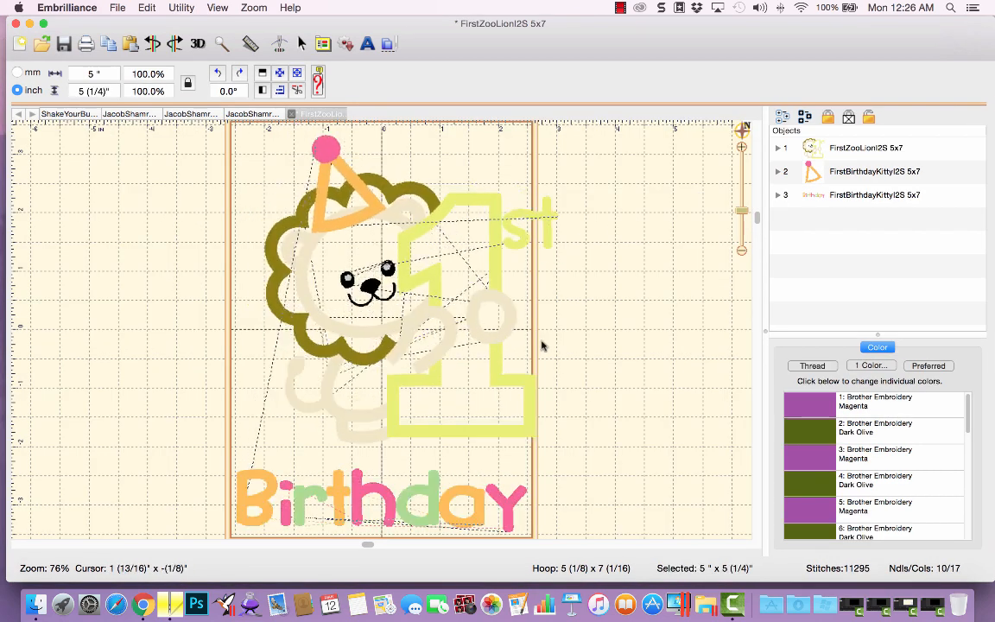
left_click_drag(543, 345, 459, 361)
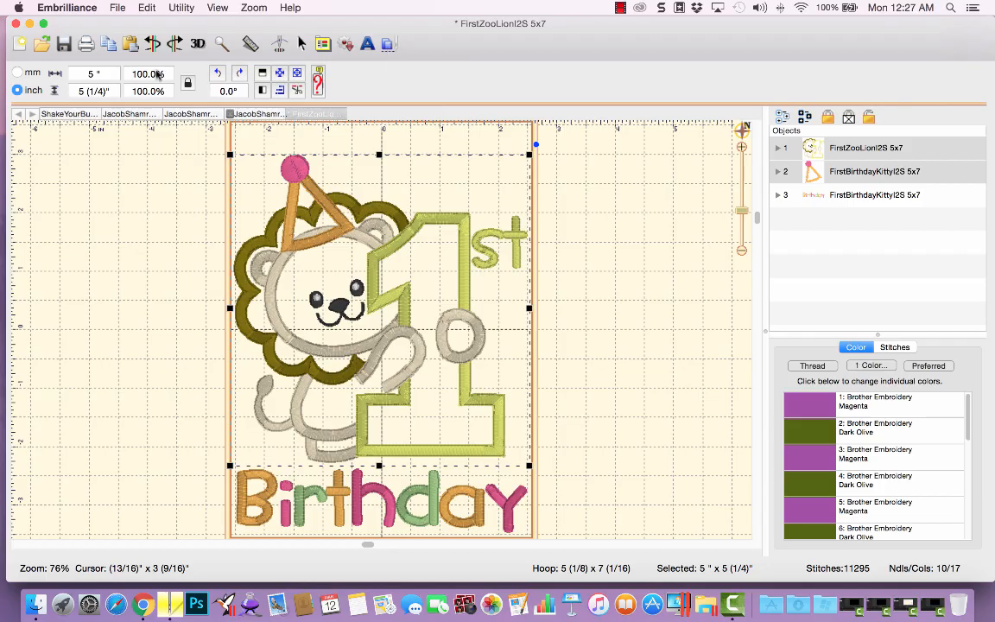
Open the FirstNewYearsGirlI2S 5x7.pes embroidery file.
left_click(39, 43)
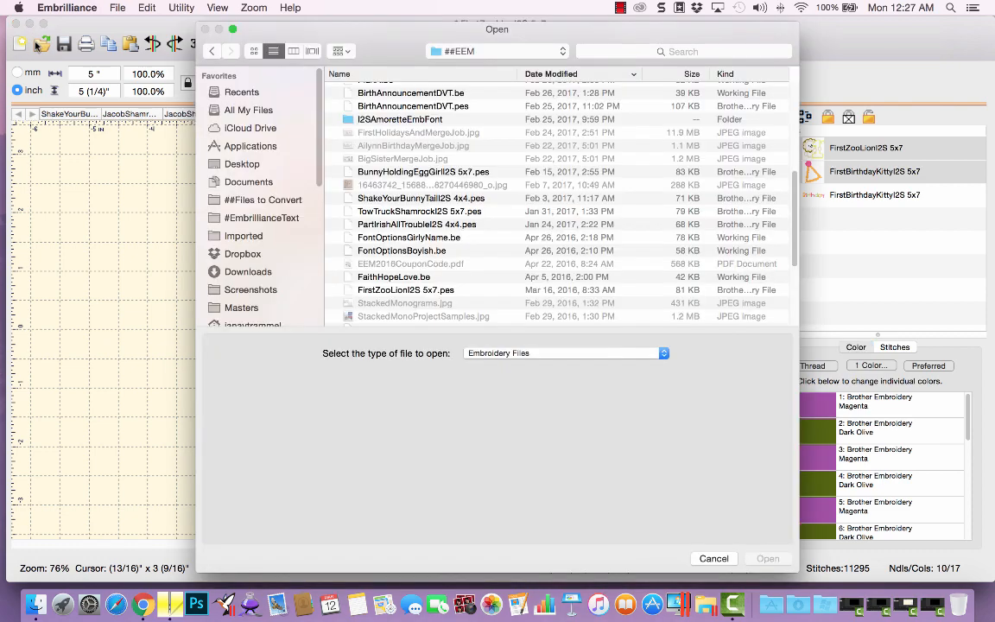
scroll(445, 260, "down", 5)
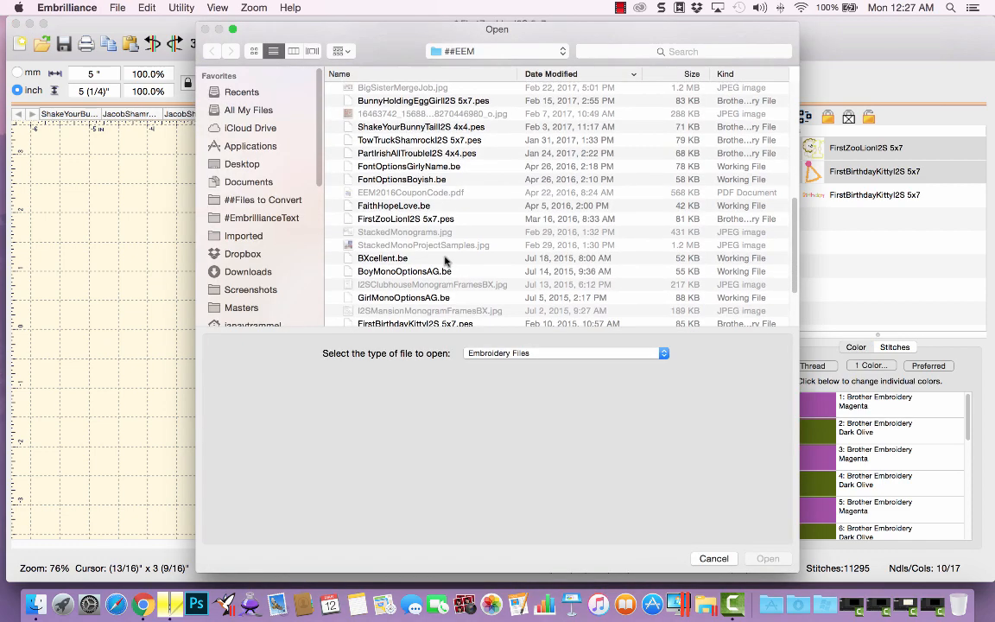
scroll(445, 260, "down", 2)
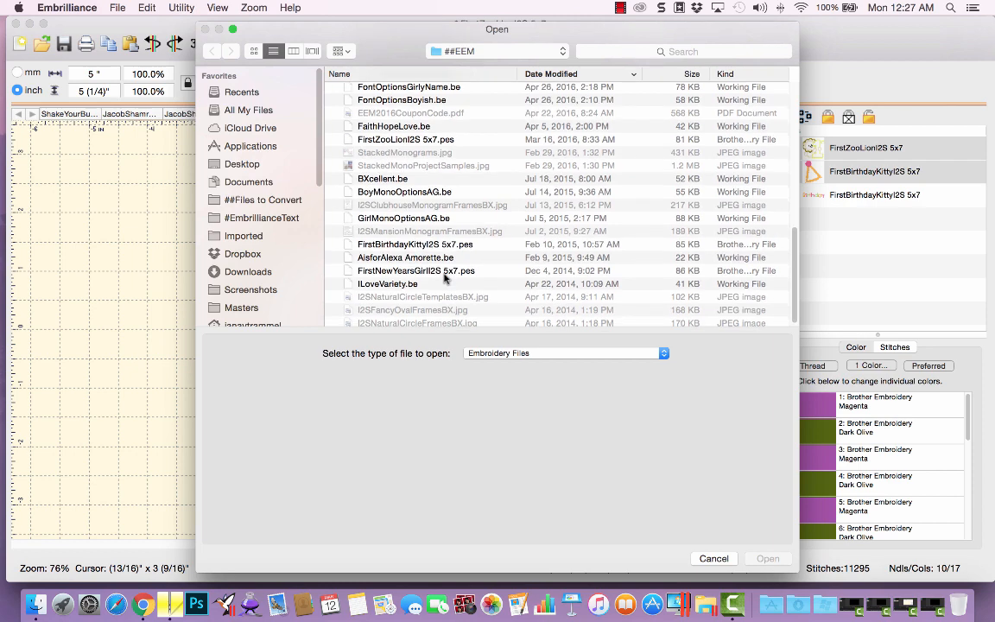
left_click(455, 271)
left_click(768, 559)
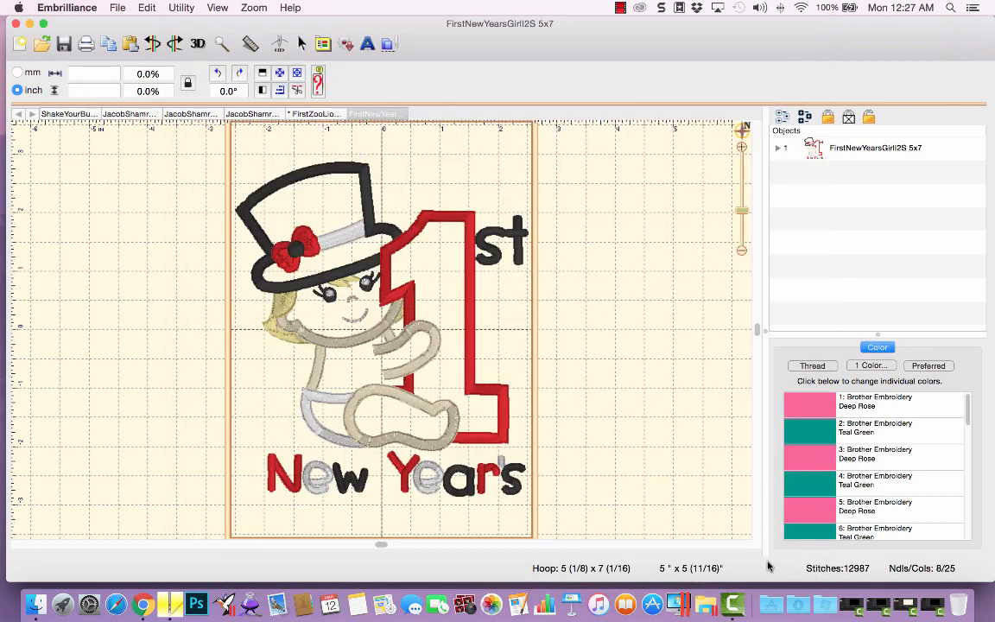
Expand the New Years girl design, select its Black and White eye color stops, and copy them.
left_click(778, 148)
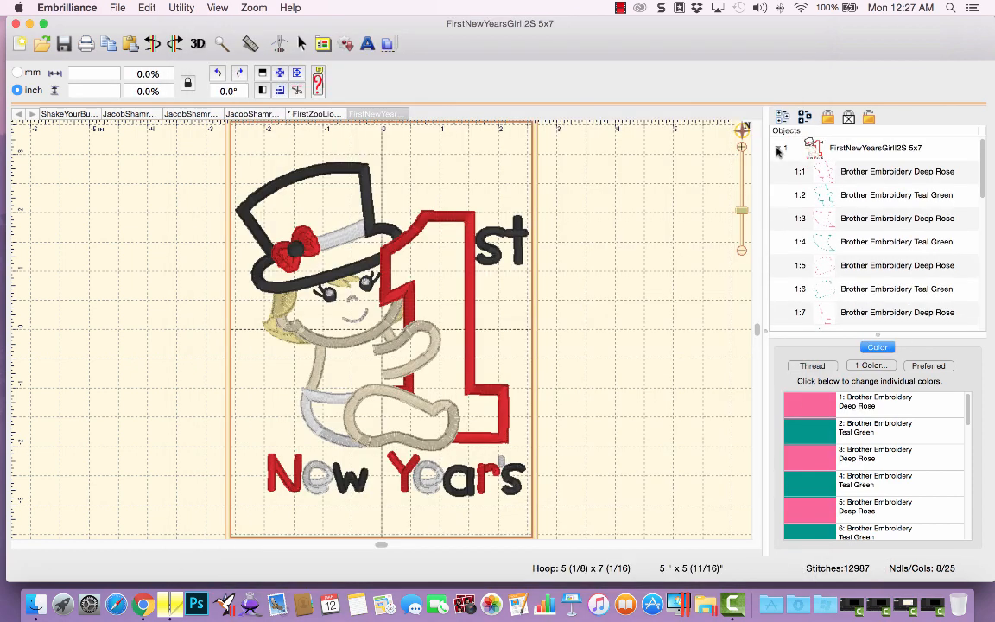
left_click_drag(984, 170, 983, 301)
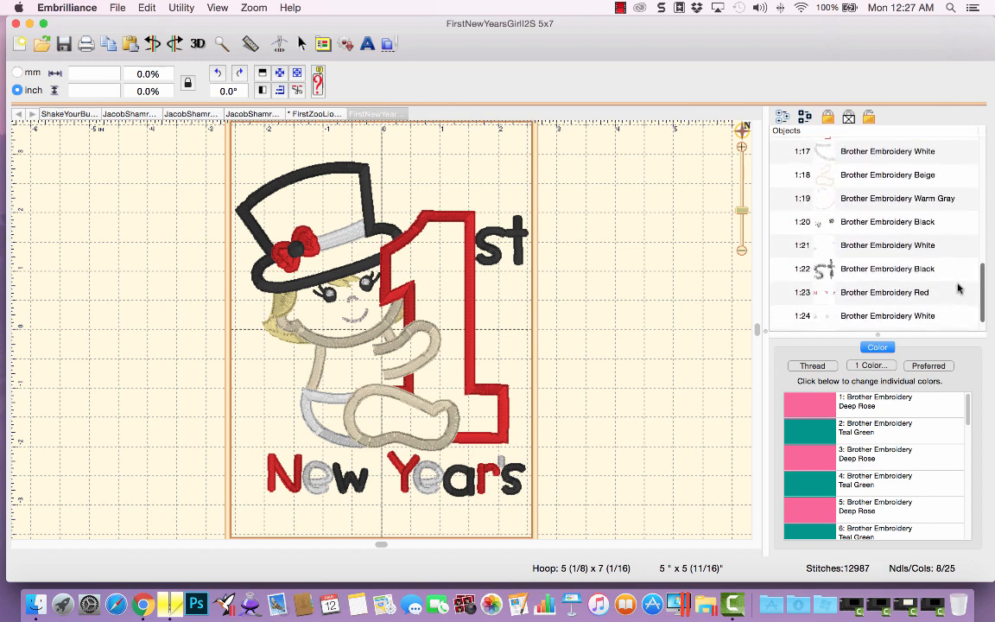
left_click(877, 223)
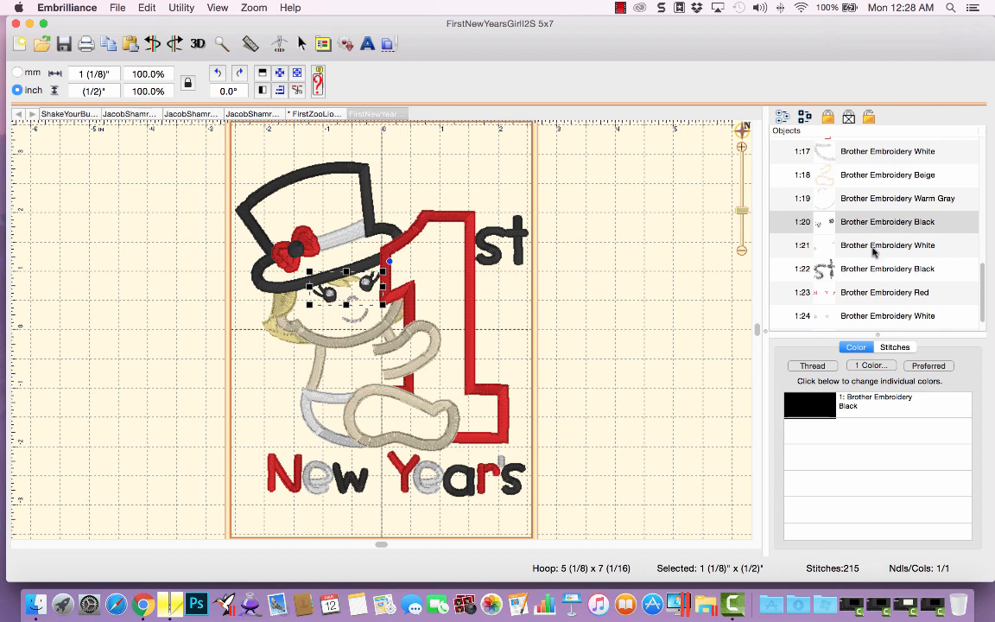
left_click(873, 248)
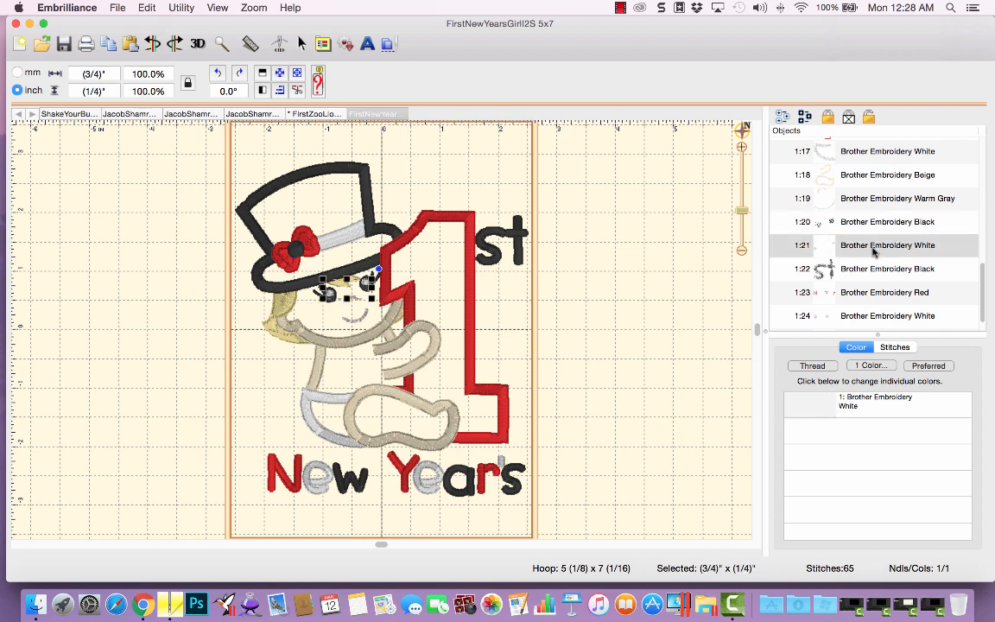
left_click(869, 226, "shift")
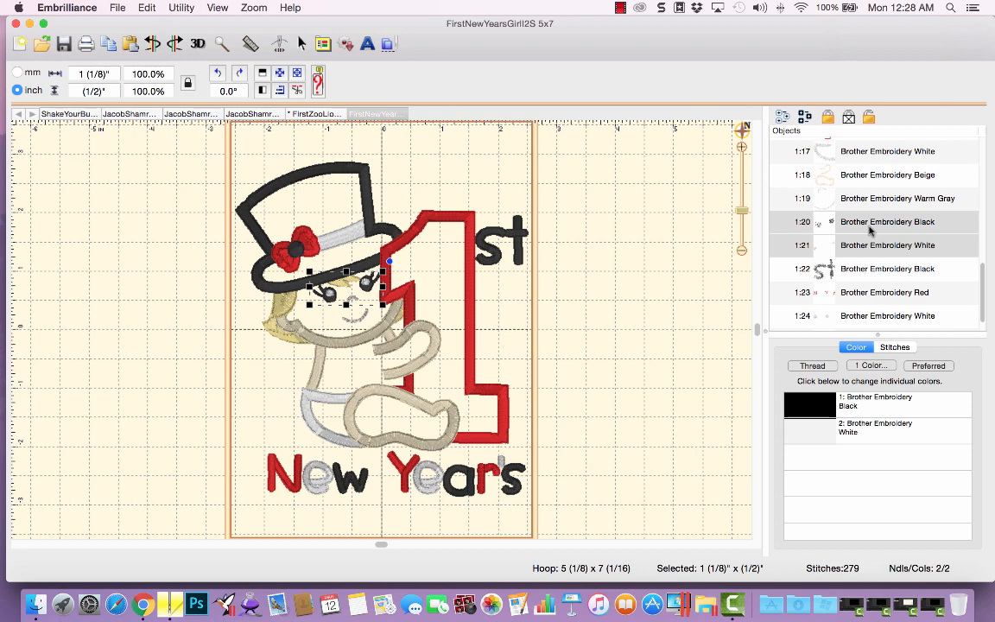
left_click(110, 48)
Switch to the lion design, paste the girl's eyes, and position them over the lion's face.
left_click(318, 114)
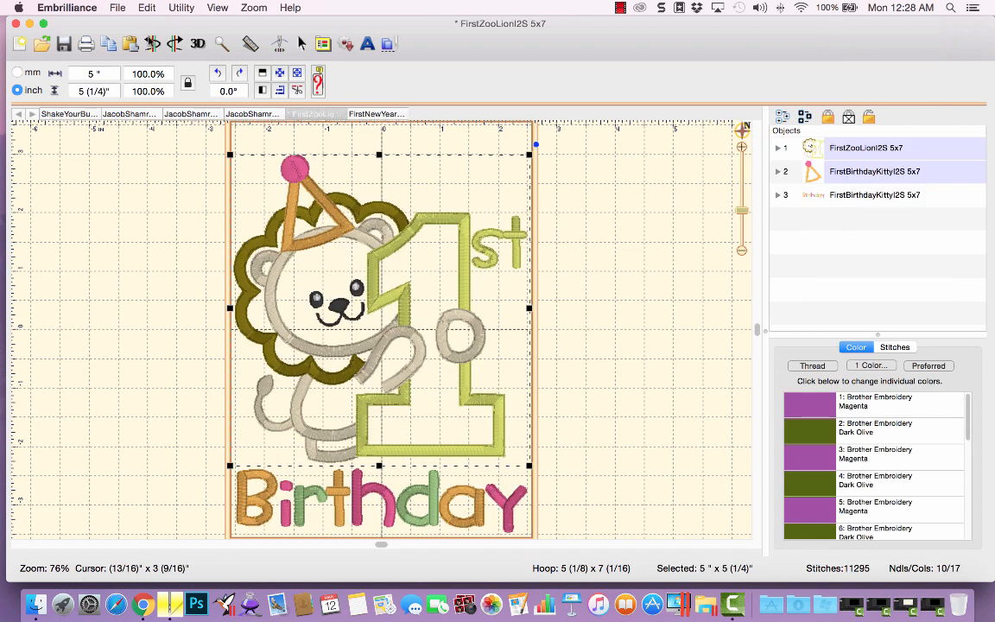
left_click(123, 42)
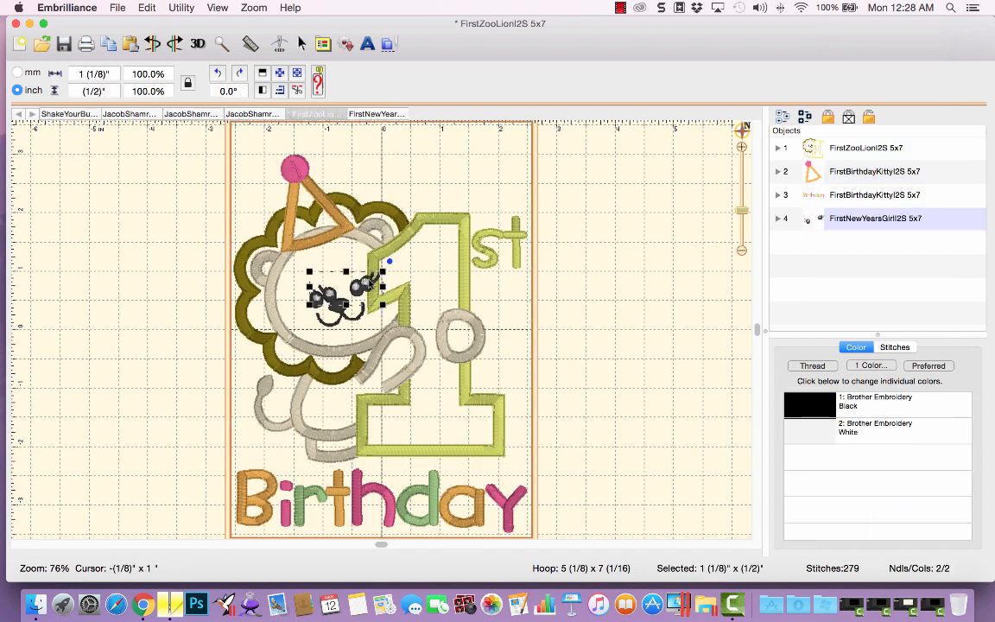
left_click_drag(371, 286, 359, 294)
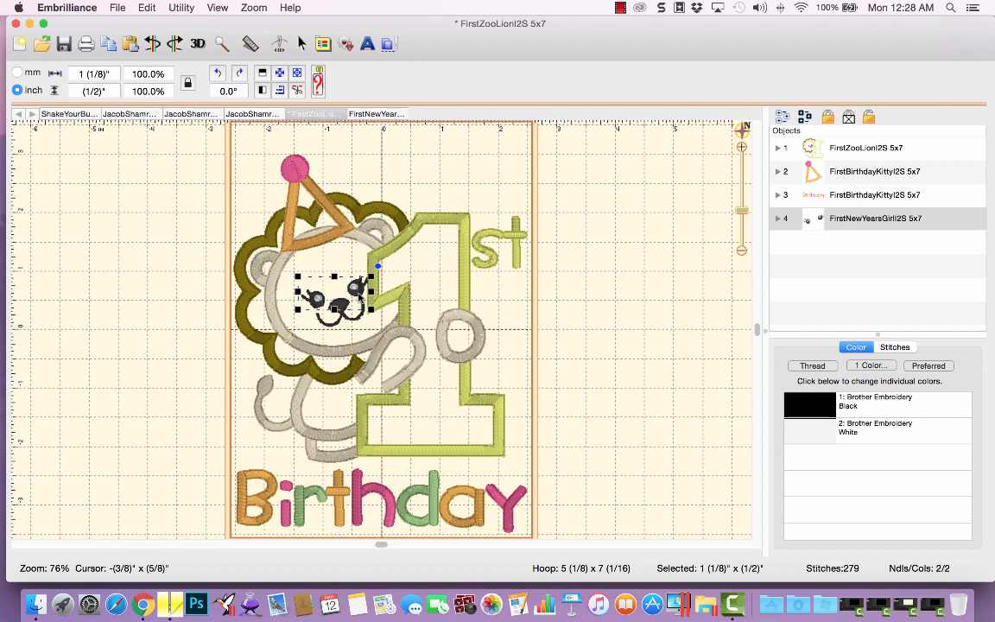
Expand the lion design and delete its White eye color stop.
left_click(777, 149)
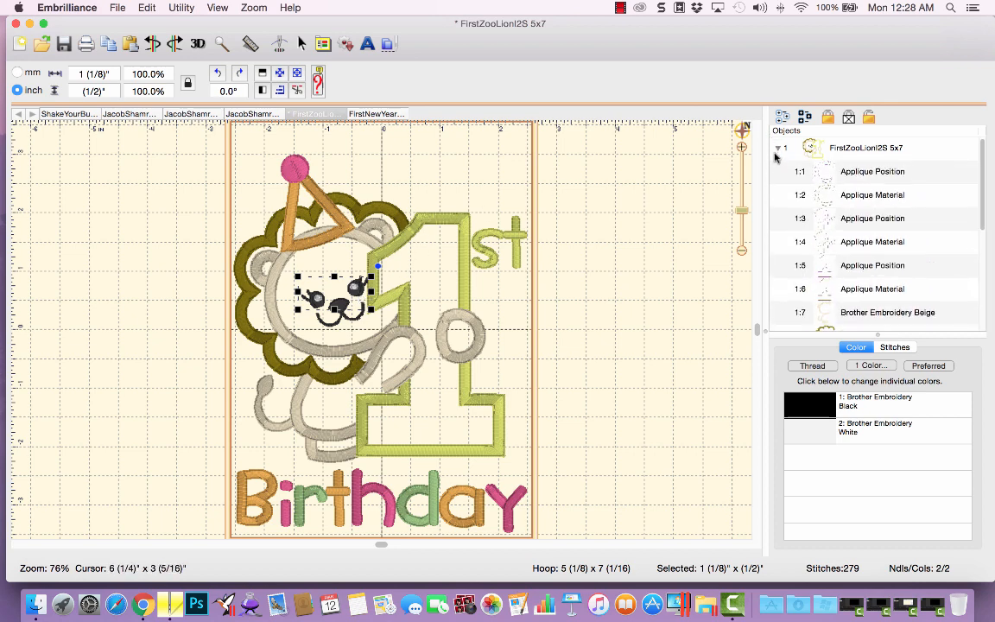
scroll(985, 242, "down", 5)
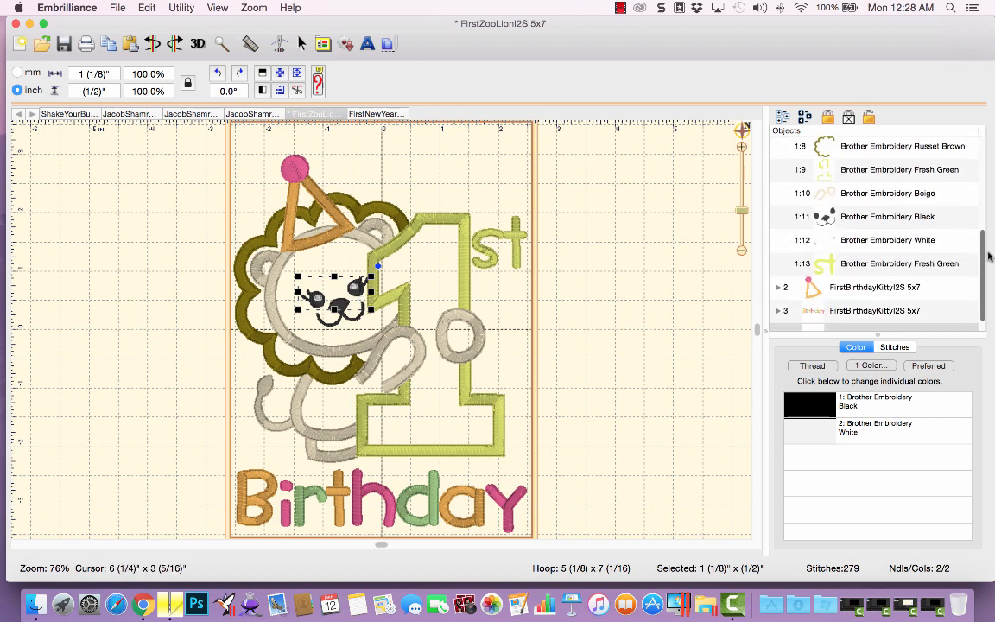
left_click(851, 243)
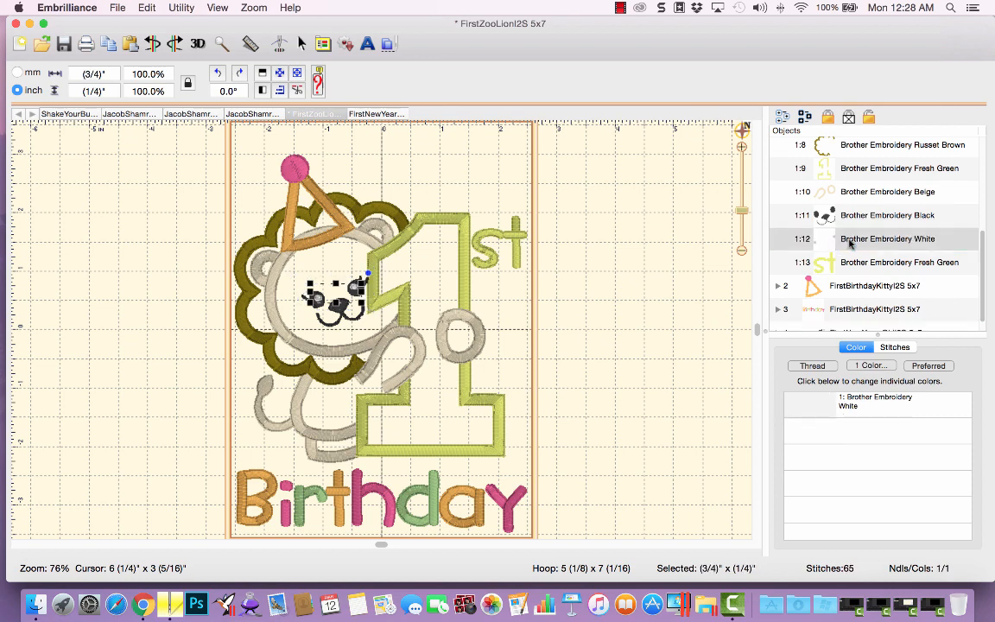
key("Delete")
Delete the lion's Black color stop, then undo the deletion.
left_click(851, 224)
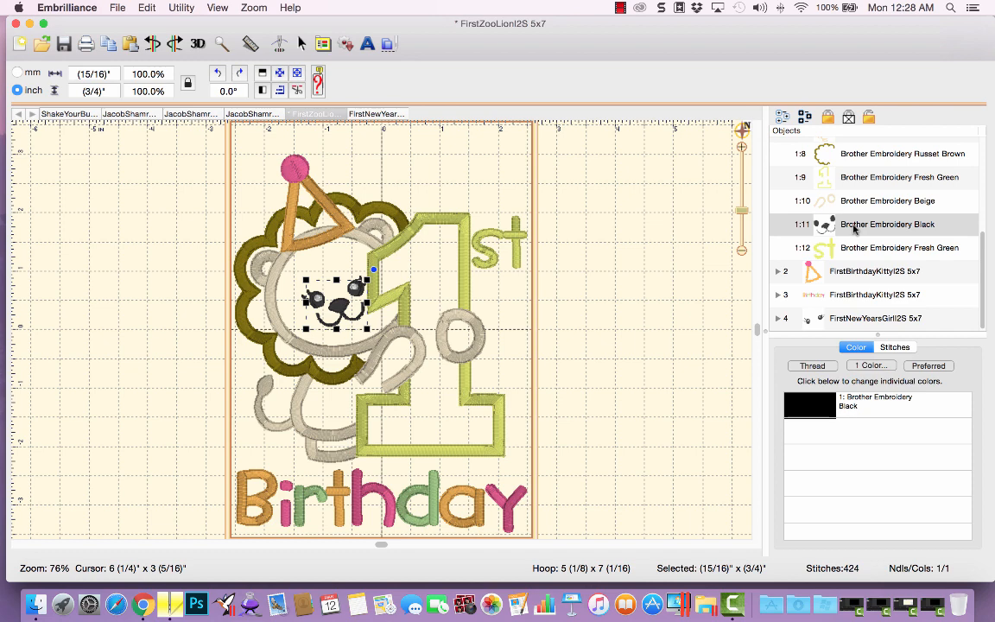
key("Delete")
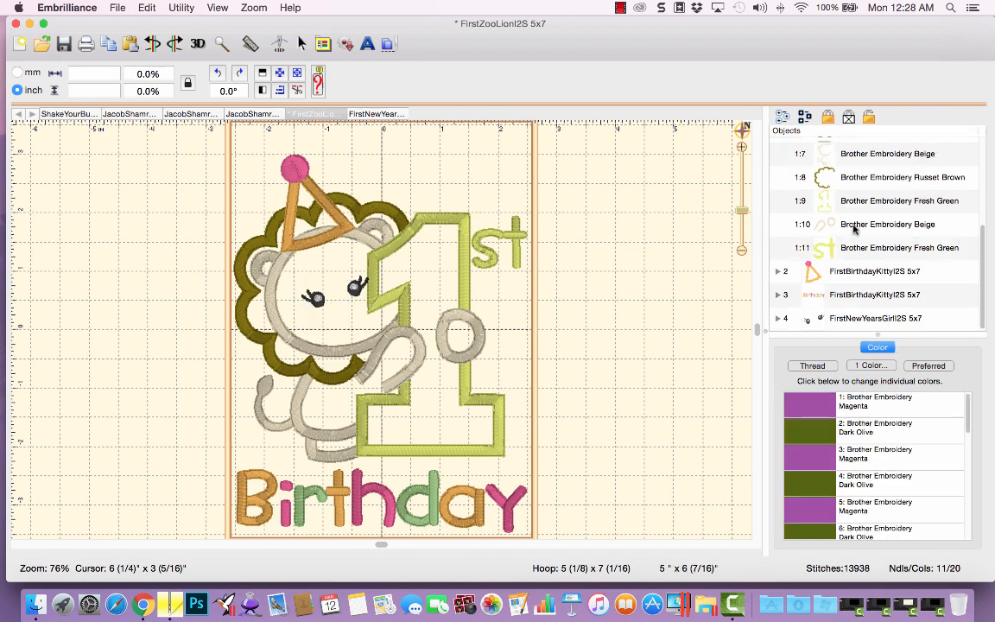
key("super+z")
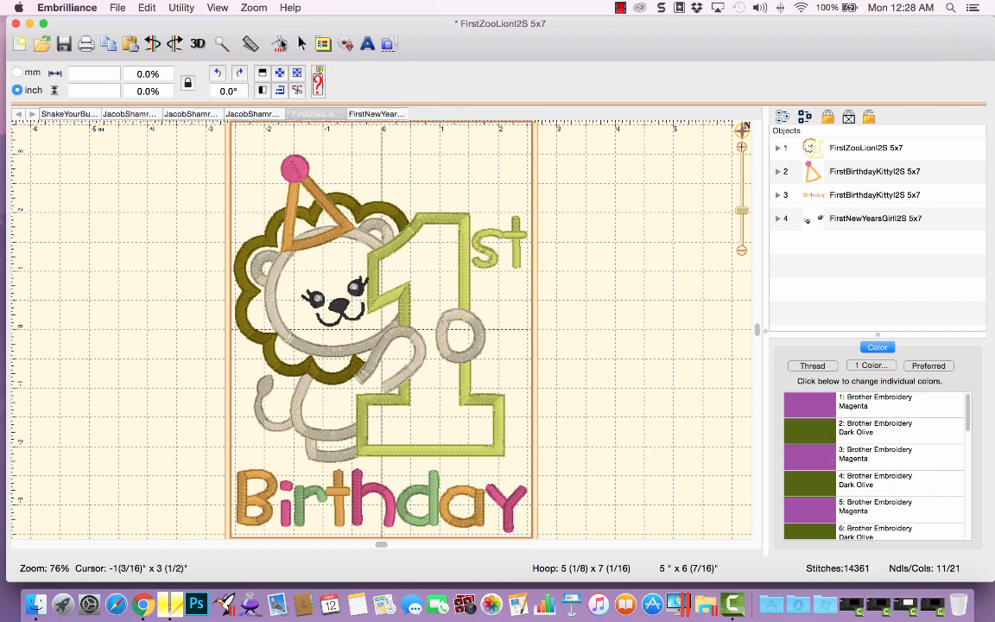
Step through the lion's stitches to the jump before its black eyes and insert a Pumpkin color stop there.
left_click(279, 45)
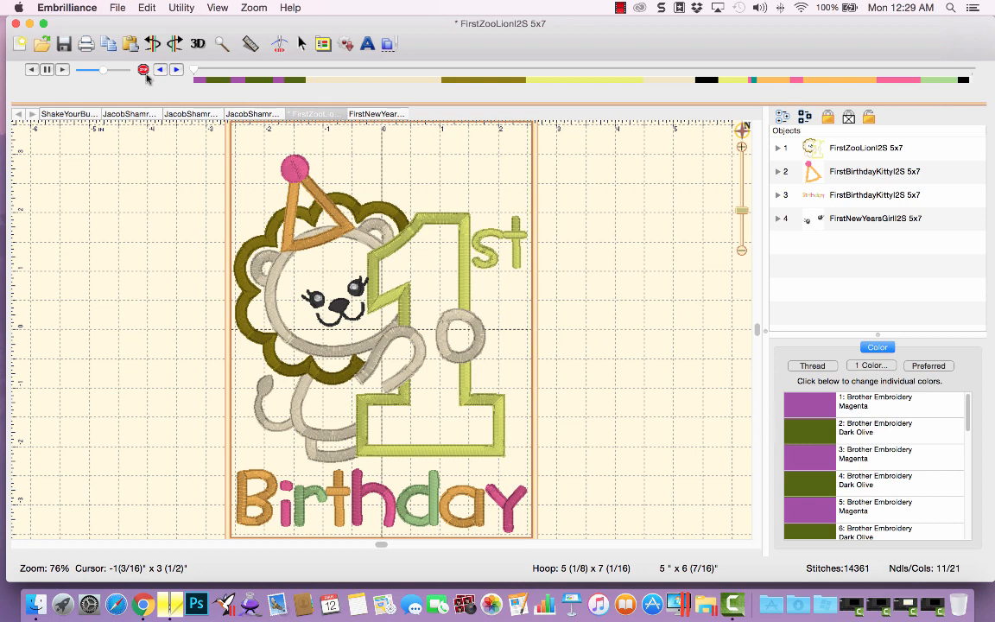
left_click_drag(192, 70, 694, 73)
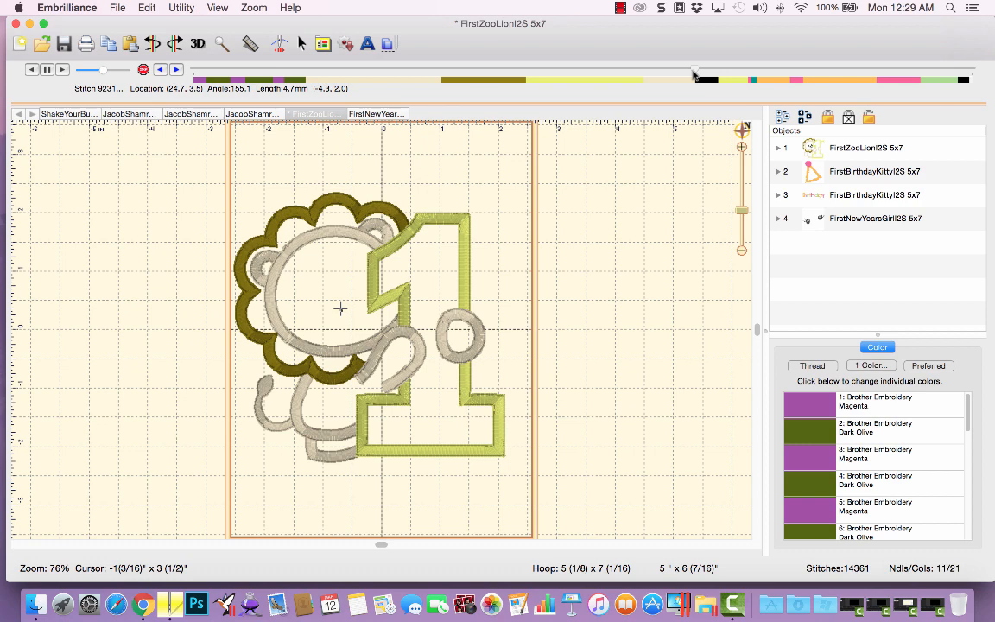
left_click(62, 70)
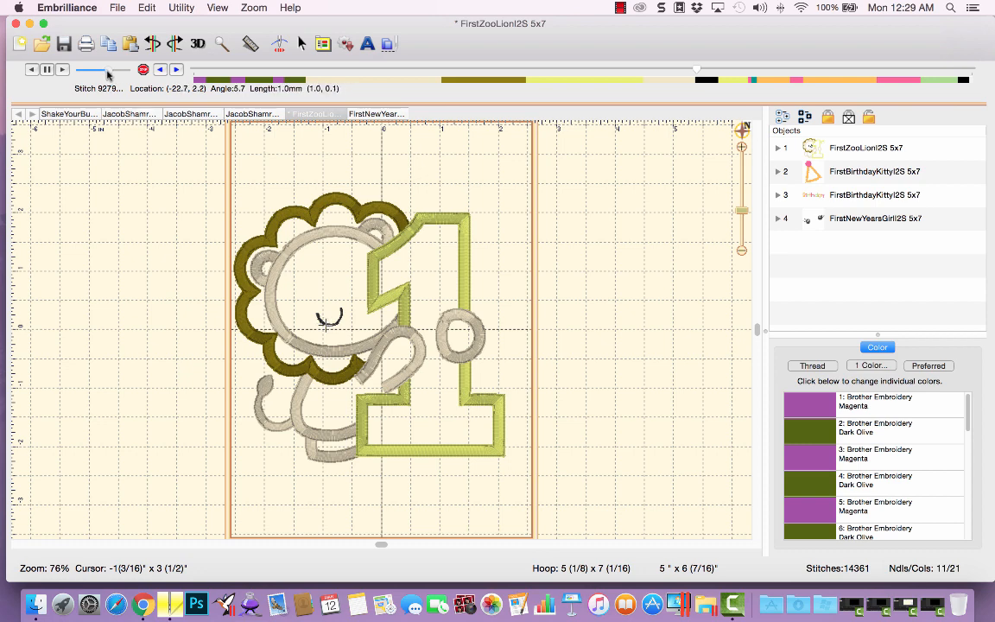
left_click_drag(107, 73, 113, 73)
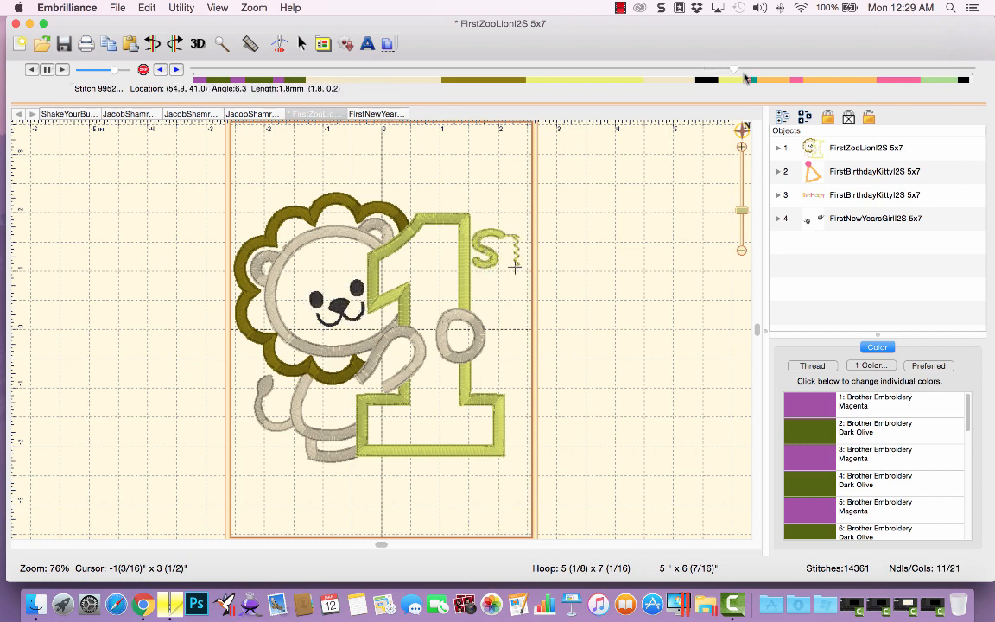
left_click_drag(732, 73, 705, 78)
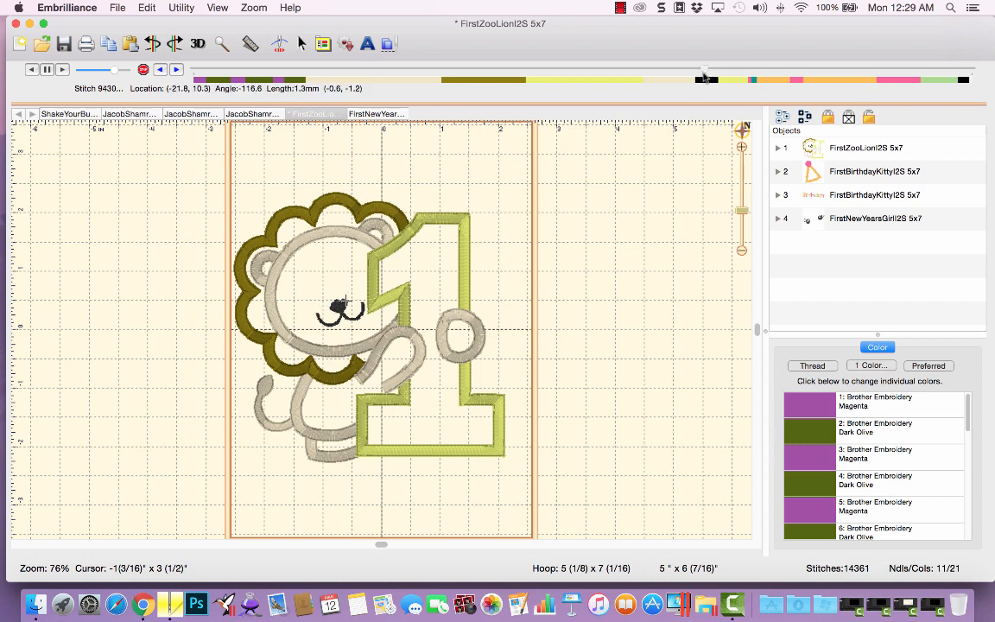
left_click(176, 74)
left_click(176, 74)
left_click(177, 73)
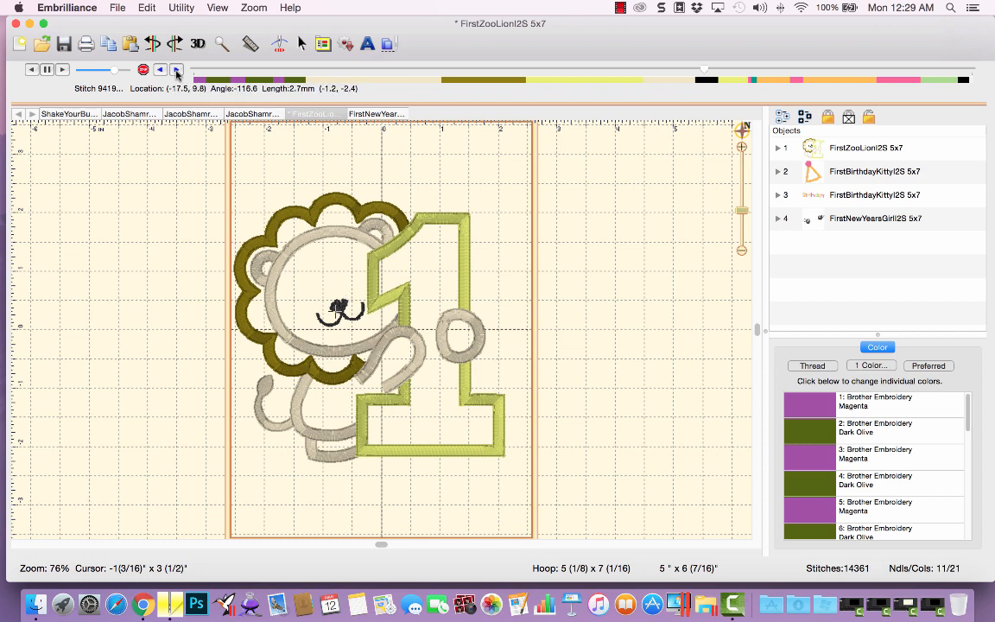
left_click(177, 73)
left_click(176, 74)
left_click(177, 74)
left_click(176, 74)
left_click(176, 73)
left_click(177, 74)
left_click(176, 74)
left_click_drag(706, 71, 709, 71)
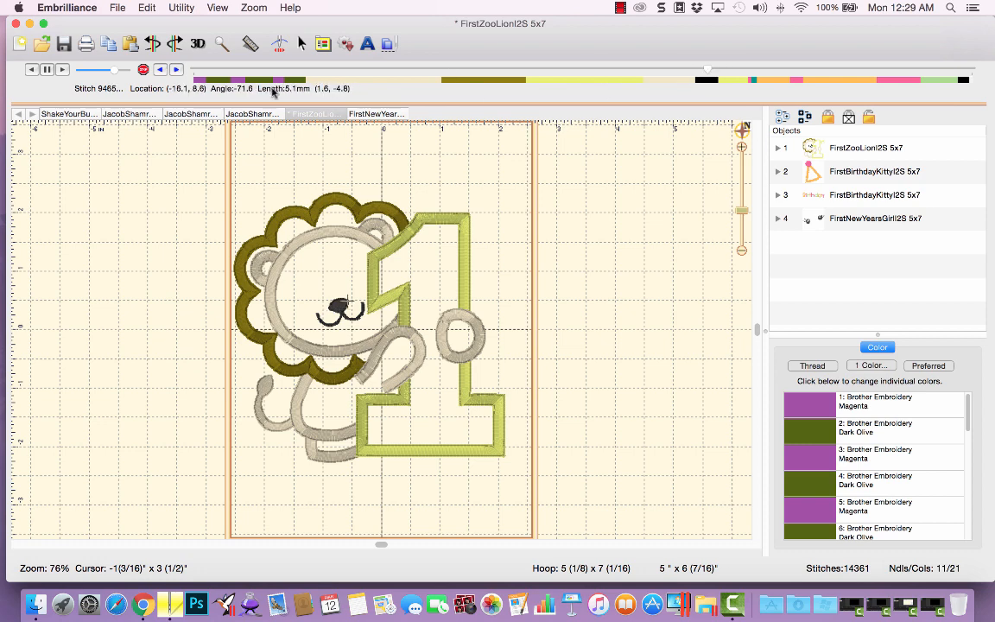
left_click(176, 70)
left_click(177, 70)
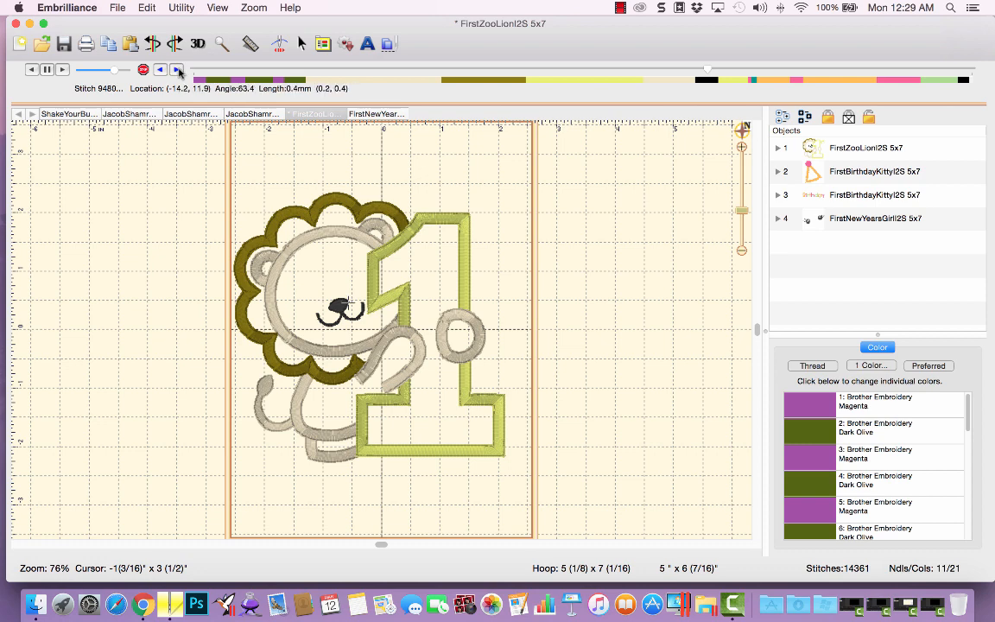
left_click(177, 70)
left_click(177, 70)
left_click(177, 70)
left_click(177, 70)
left_click(177, 70)
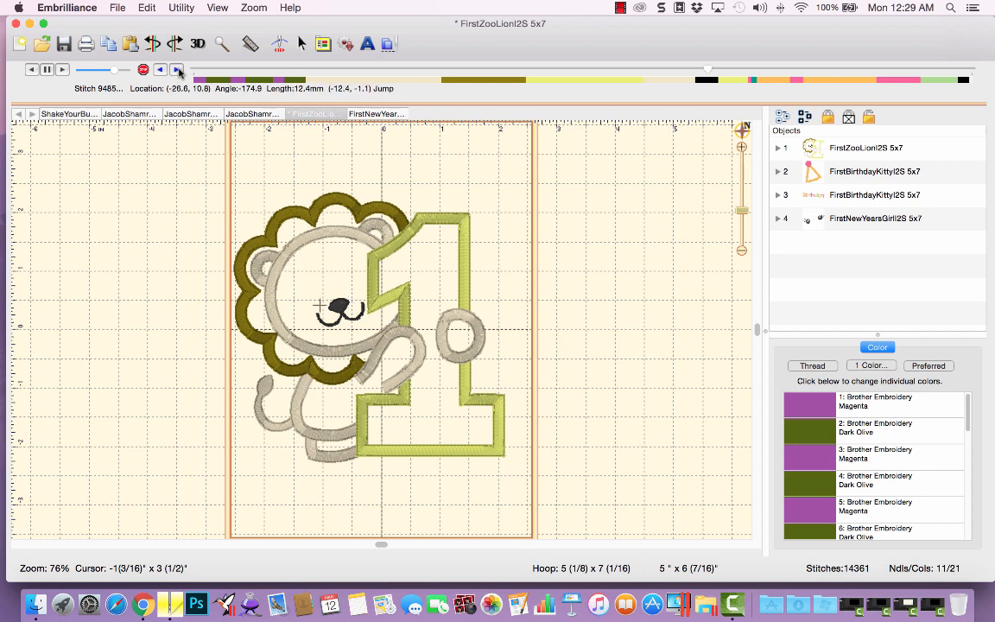
left_click(160, 70)
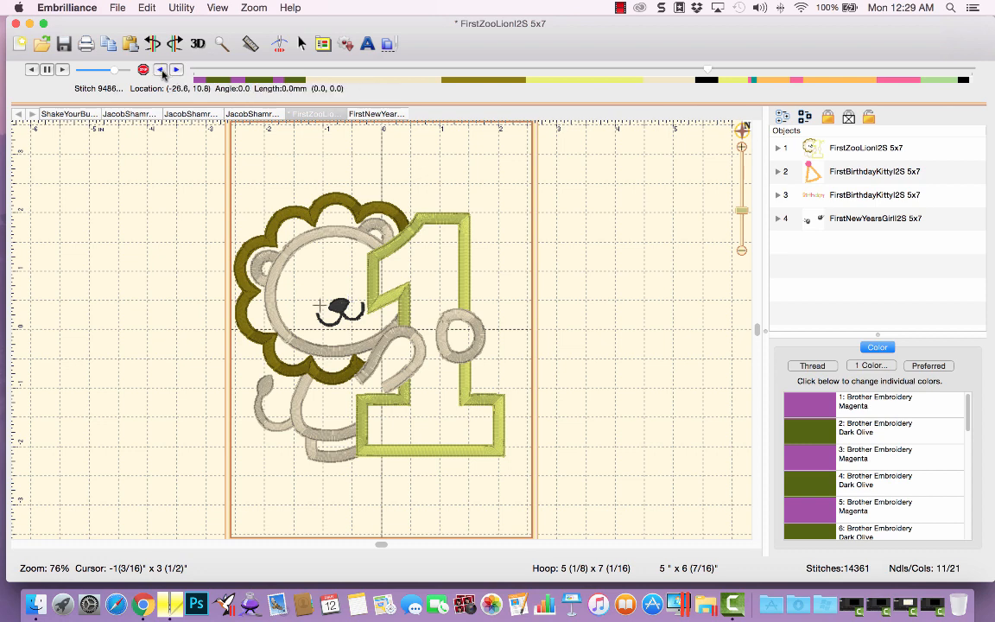
left_click(161, 70)
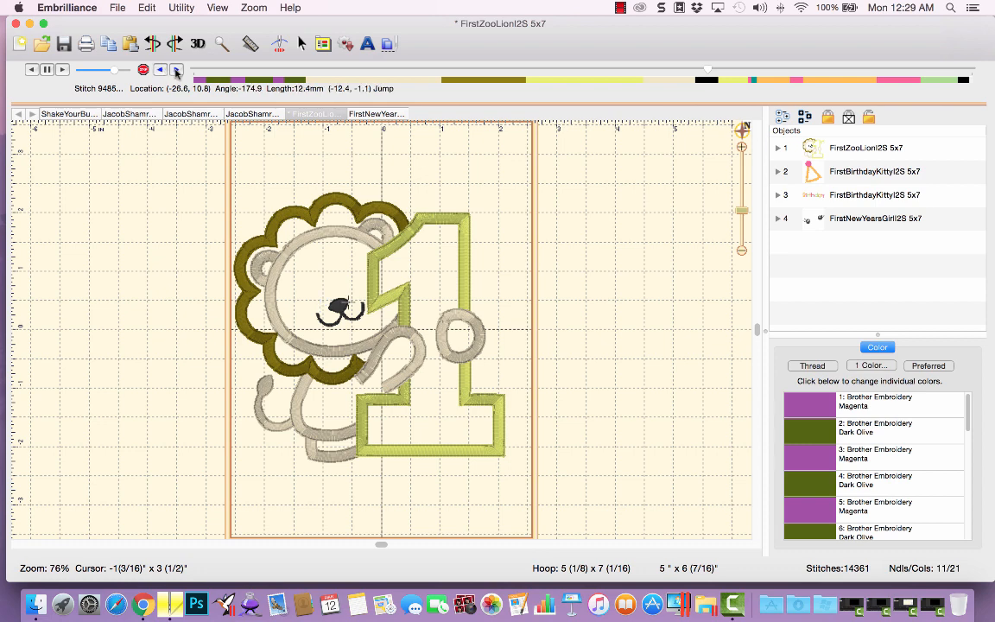
left_click(176, 70)
left_click(144, 69)
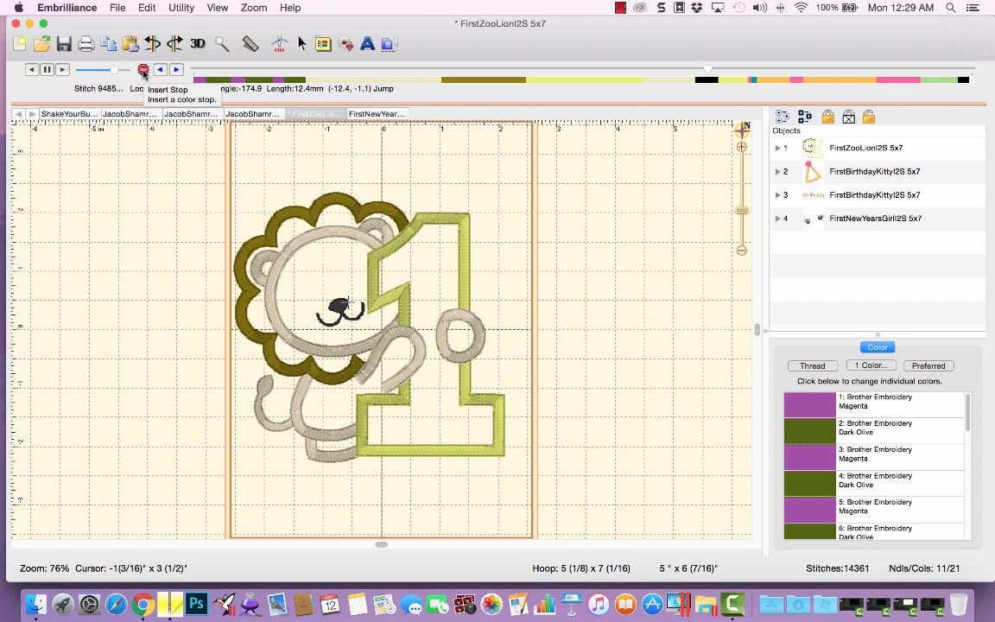
left_click(144, 70)
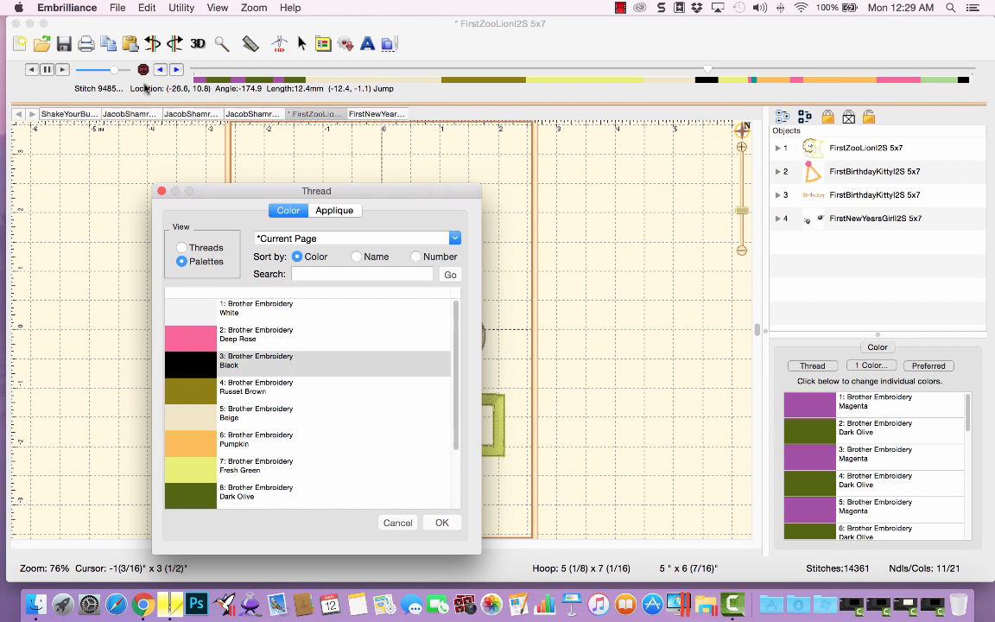
left_click(205, 450)
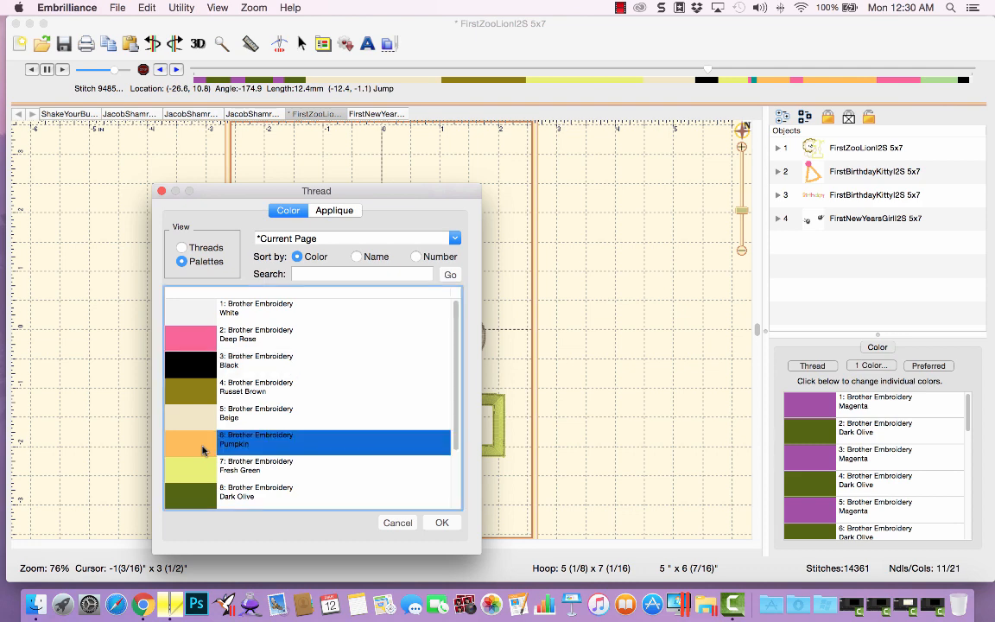
left_click(437, 523)
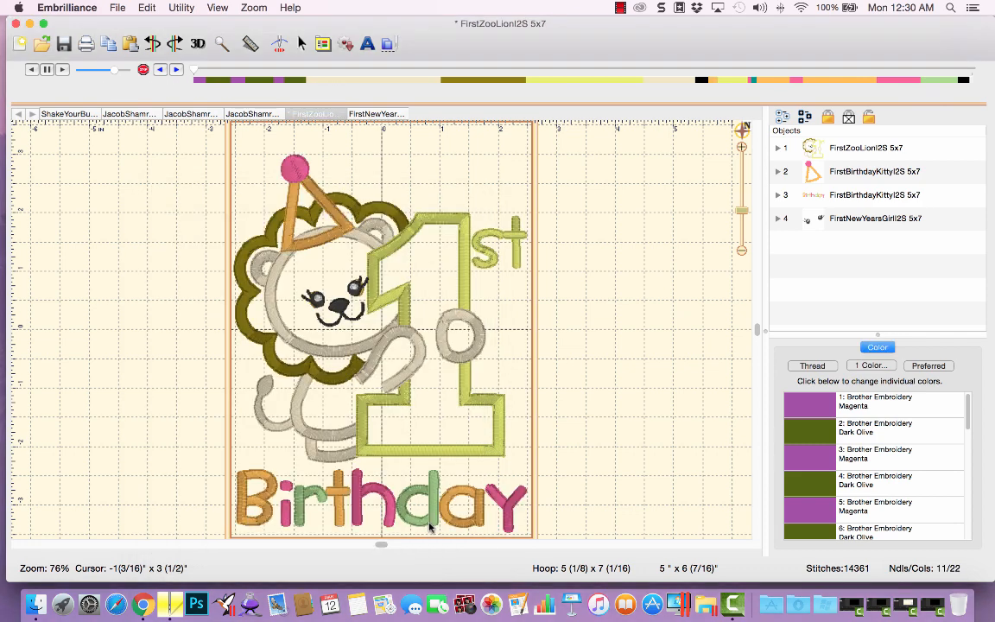
Expand the lion design and delete the new Pumpkin color stop holding the lion's original eyes.
left_click(777, 149)
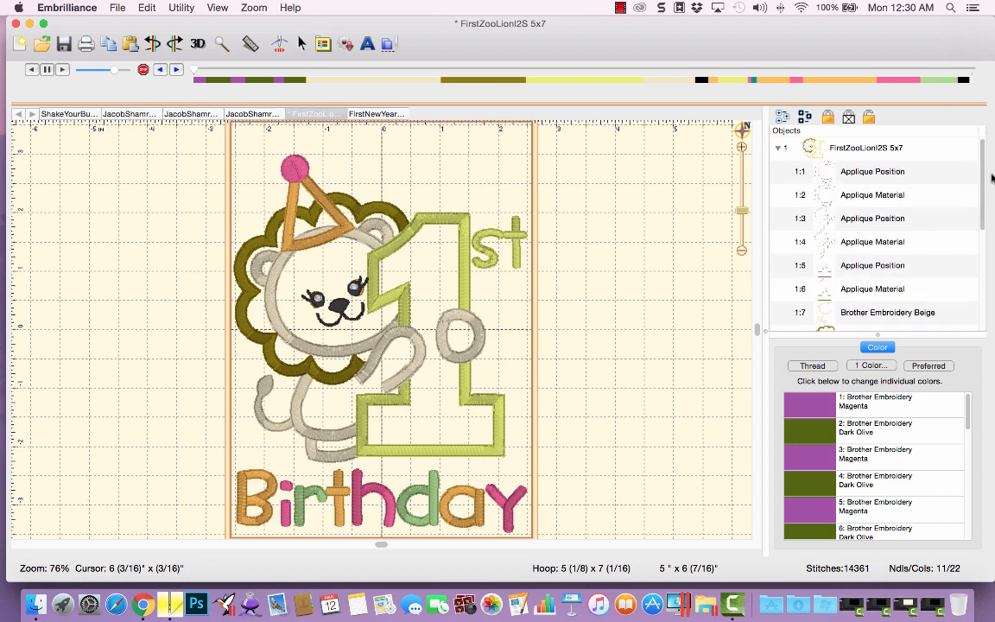
scroll(985, 220, "down", 3)
scroll(985, 220, "down", 3)
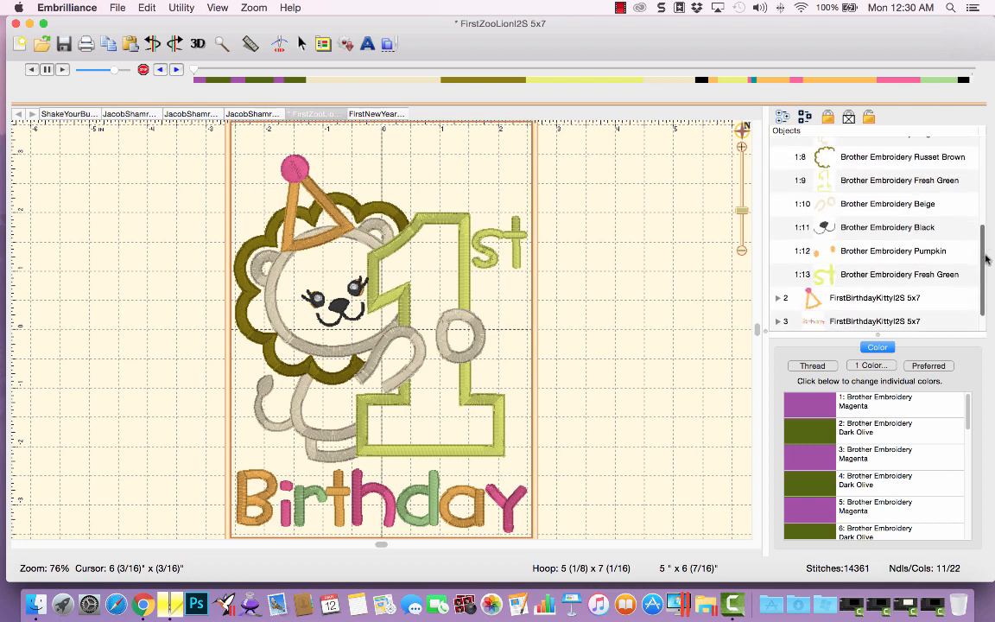
left_click(840, 229)
left_click(842, 253)
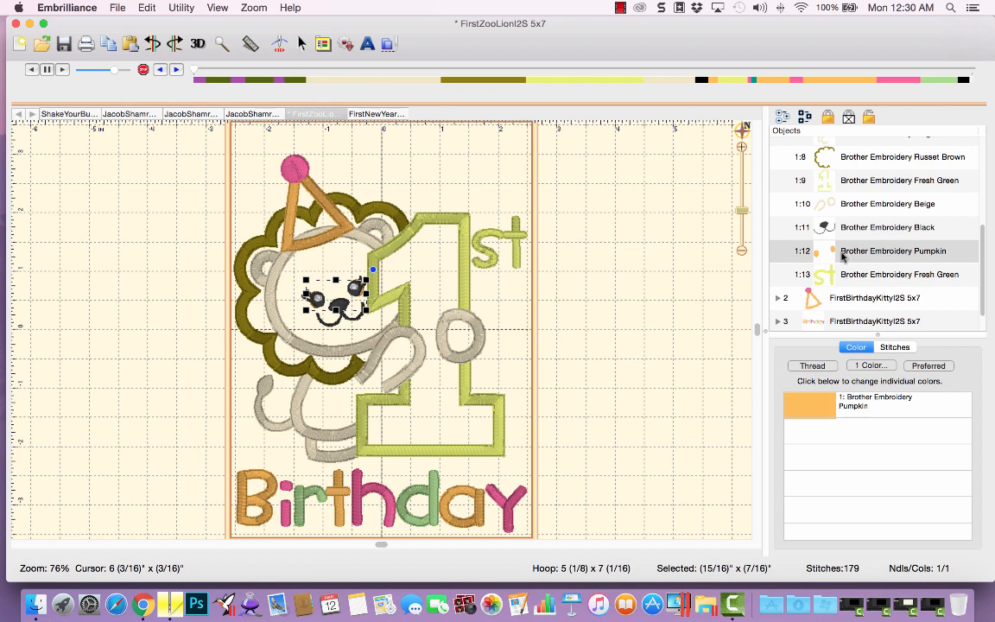
key("Delete")
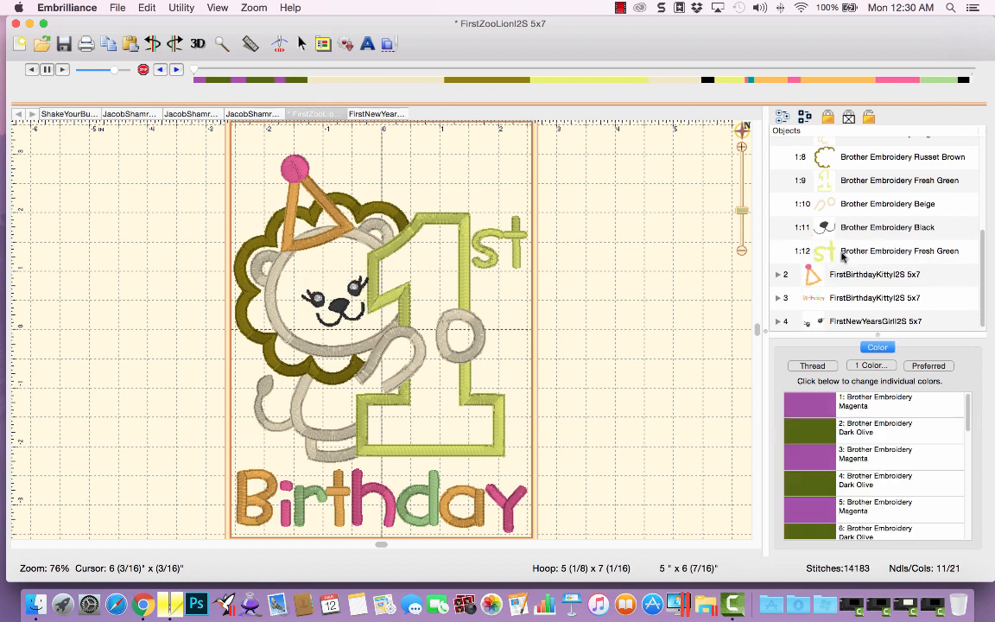
Move the New Years girl's eyes in the object order to follow the lion's Black color stop, before the Fresh Green lettering.
scroll(842, 256, "down", 1)
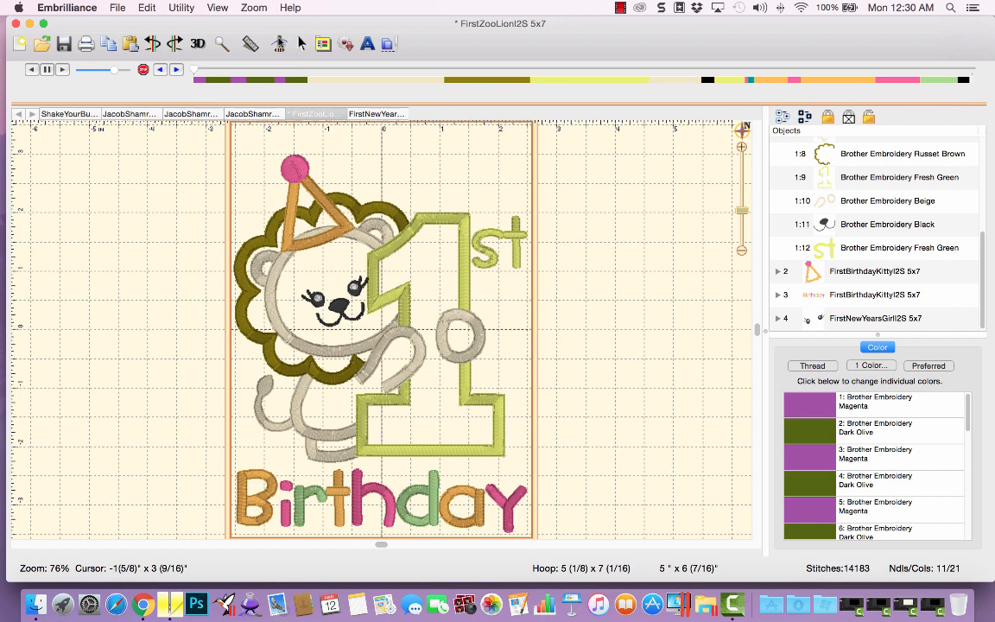
left_click(280, 44)
left_click(842, 319)
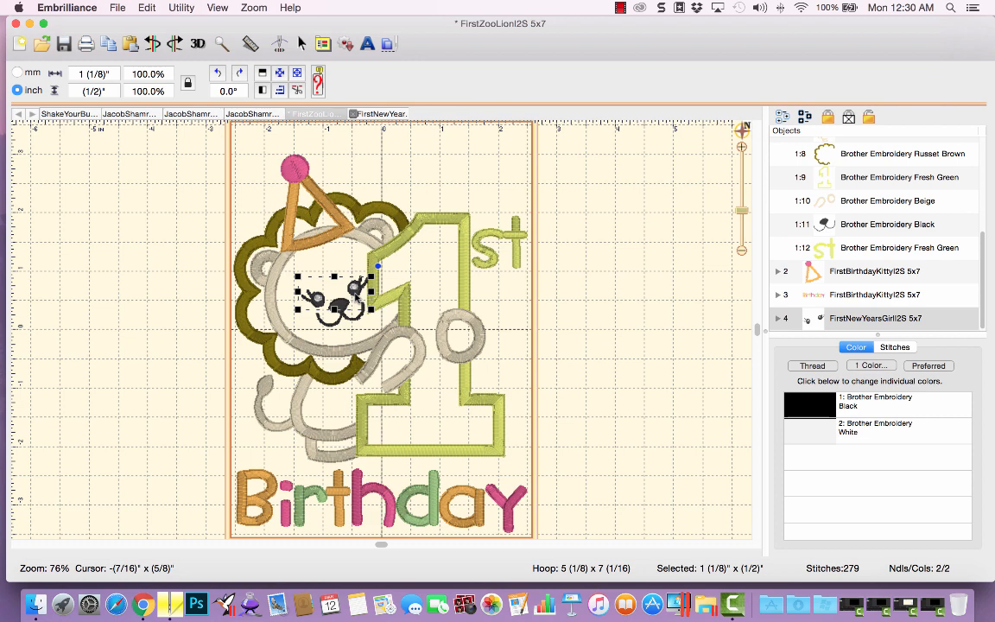
left_click_drag(355, 294, 353, 296)
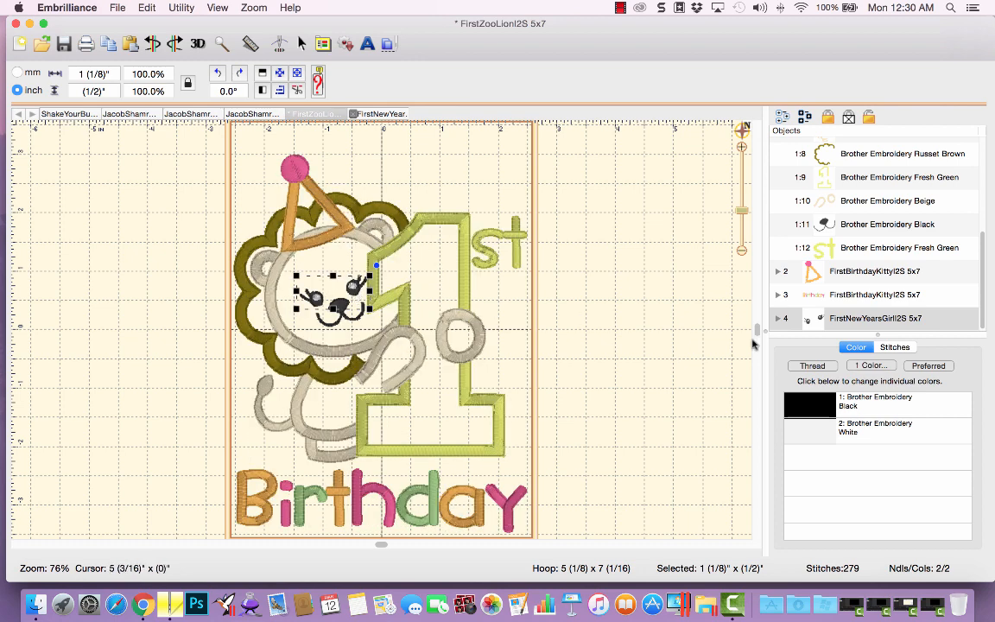
left_click(835, 320)
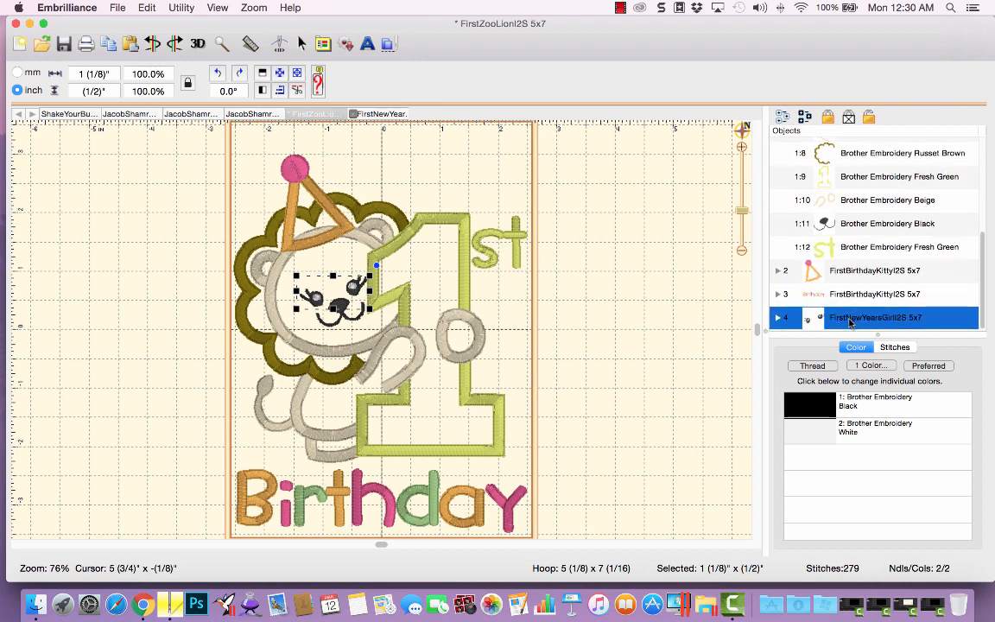
left_click_drag(882, 318, 903, 242)
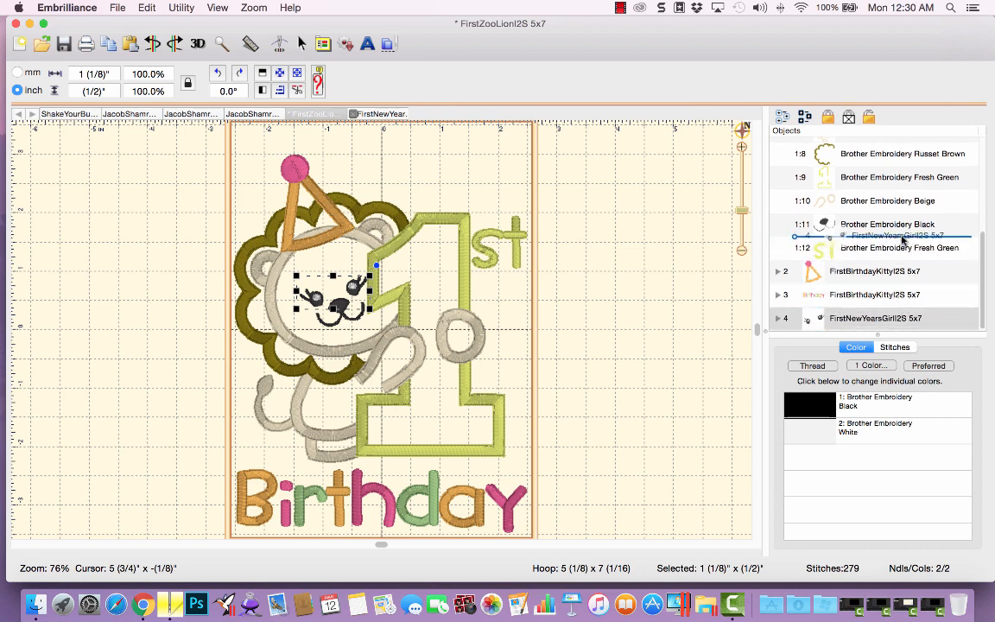
left_click_drag(903, 242, 903, 241)
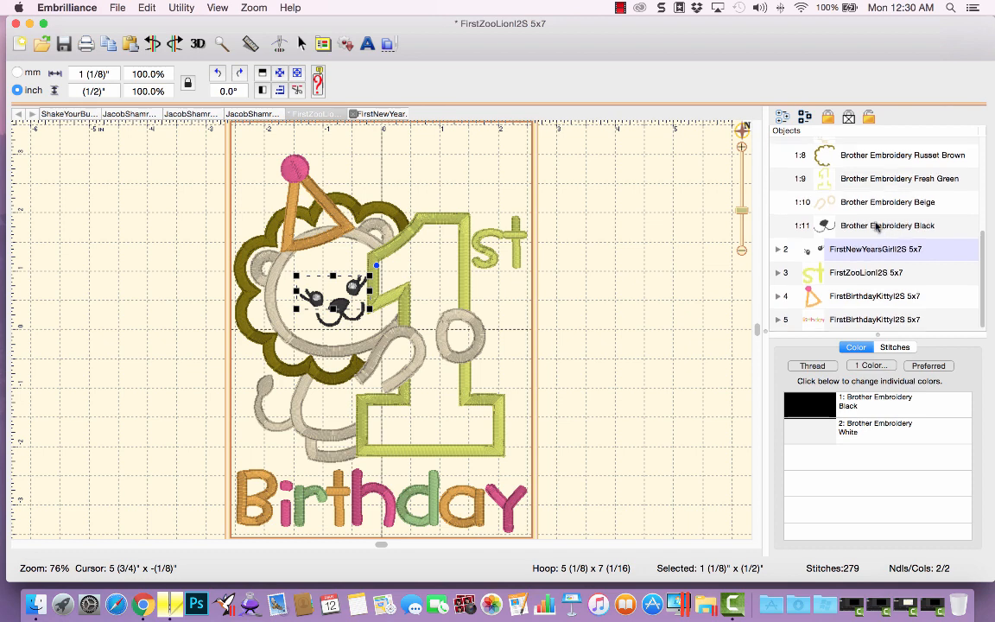
left_click(874, 225)
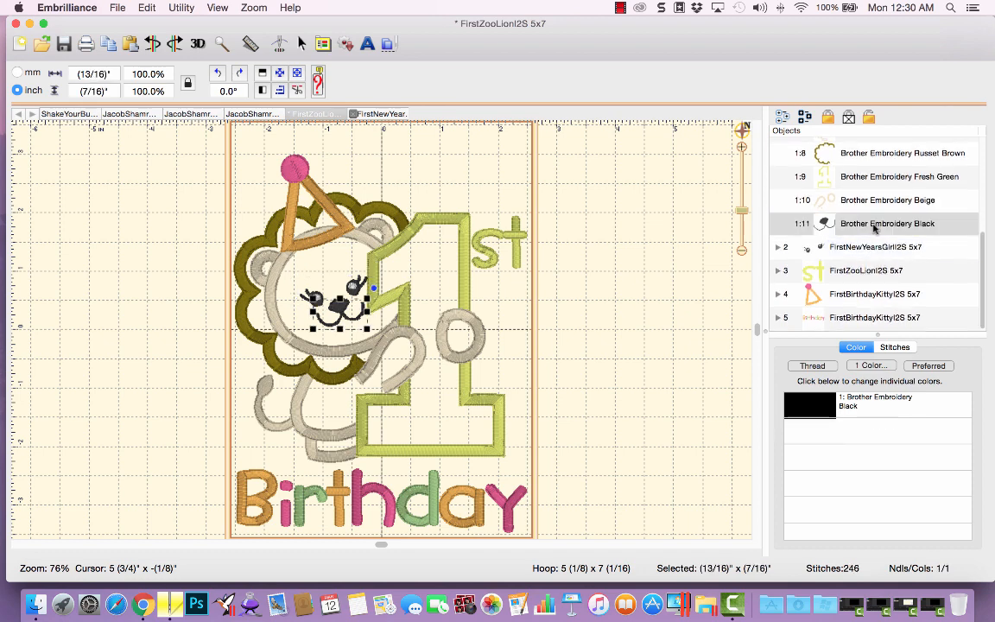
left_click(865, 251)
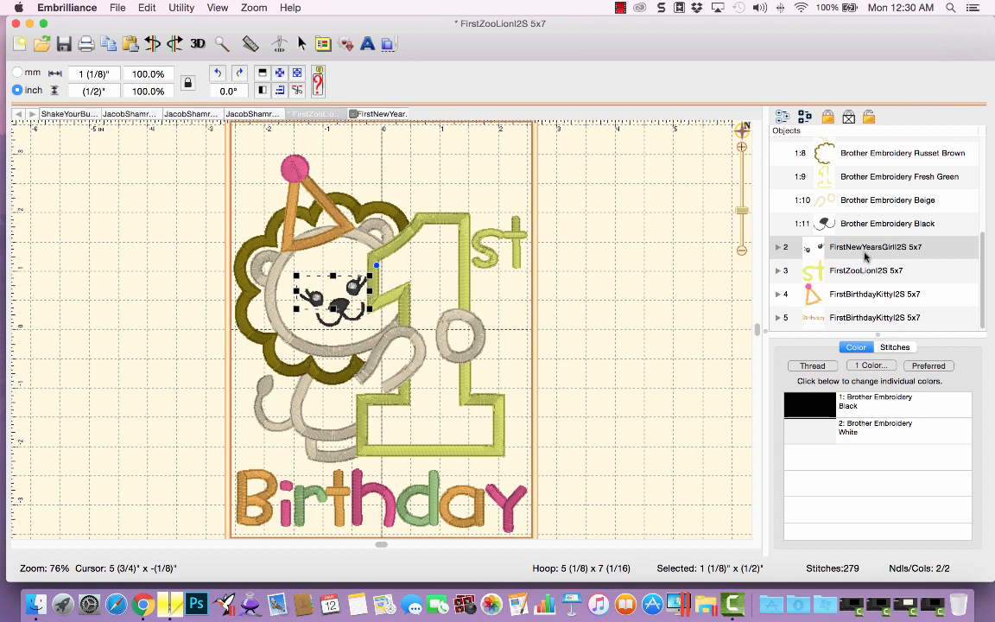
Add a lettering object with the text "Ruby's".
left_click(367, 44)
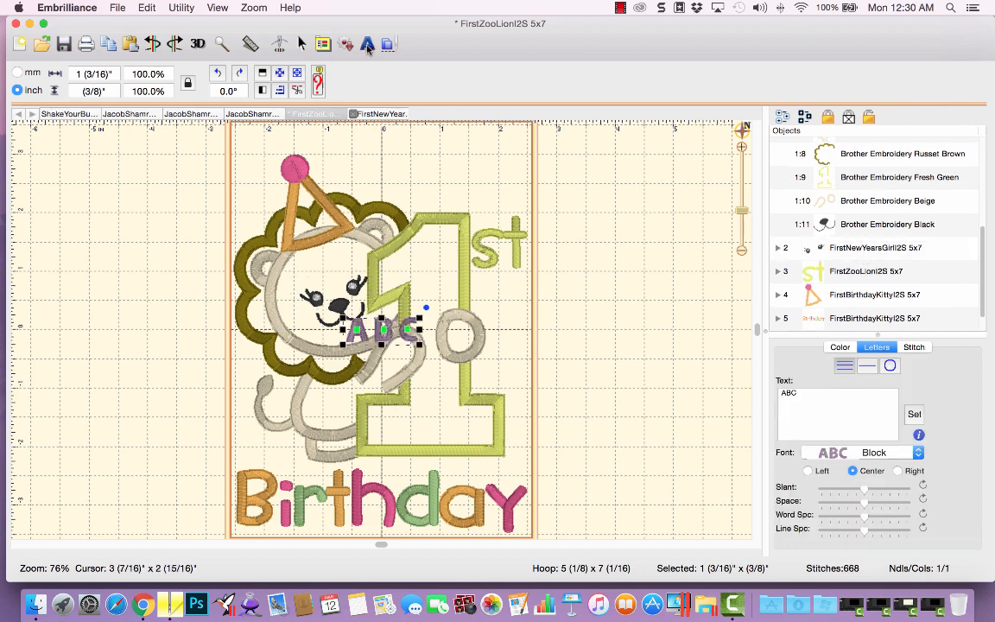
left_click_drag(826, 393, 781, 393)
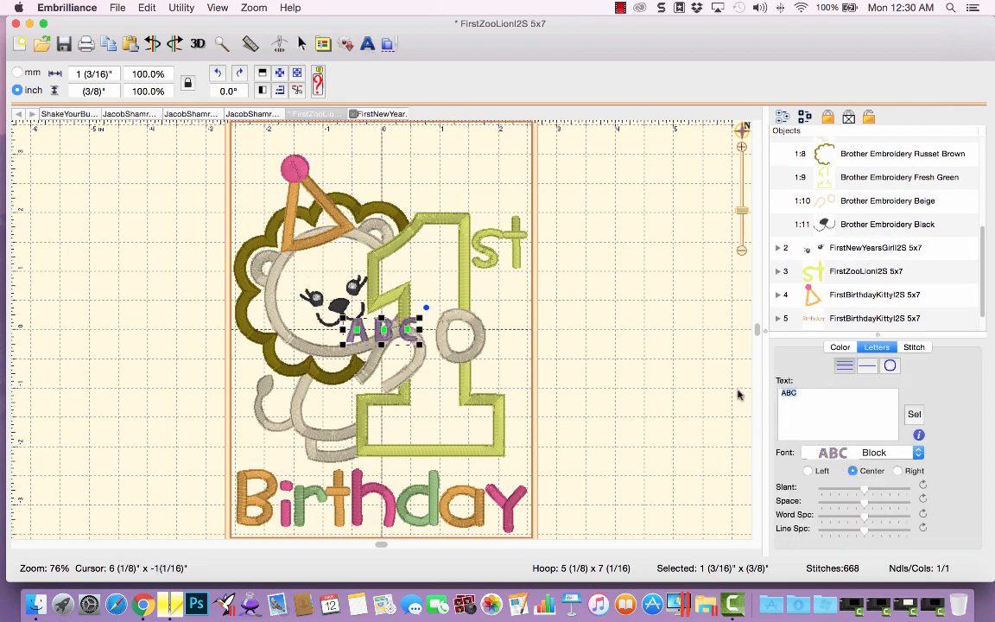
type("Ruby's")
left_click(914, 415)
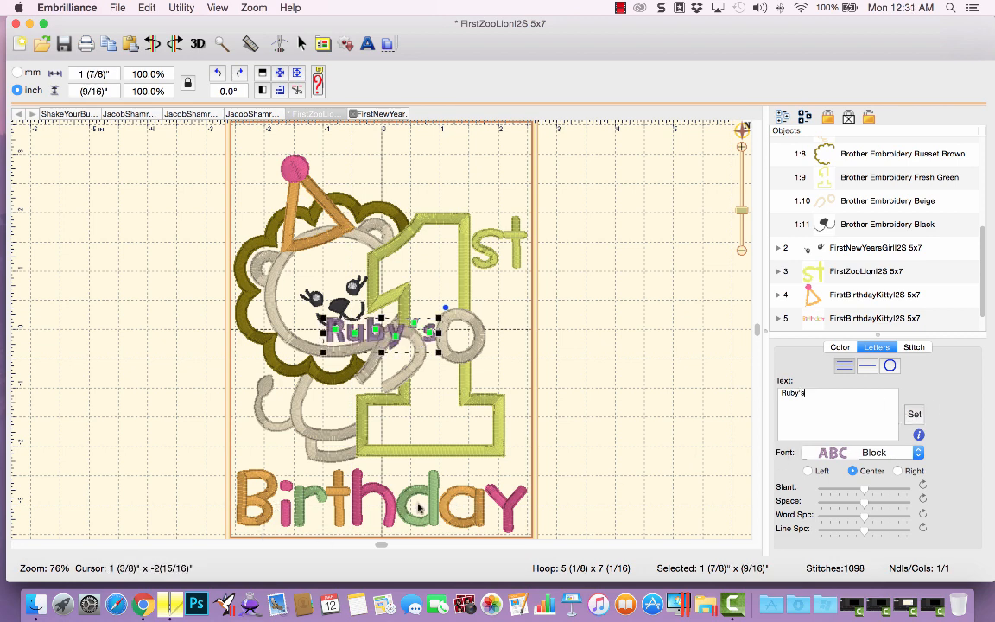
Set the lettering font to I2STuesday 0_6in.
left_click(853, 452)
type("i2stu")
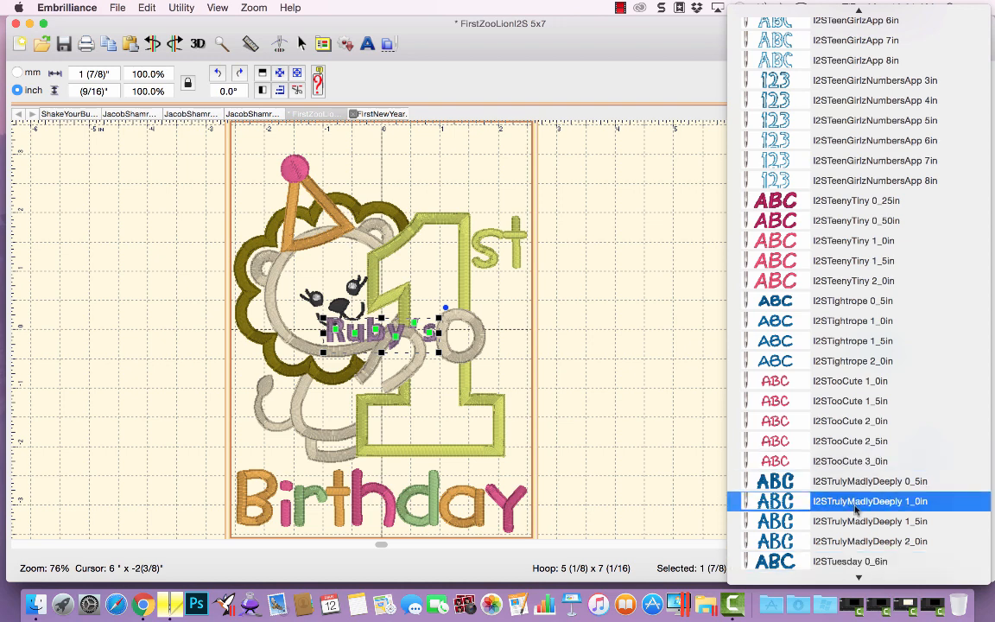
scroll(856, 546, "up", 1)
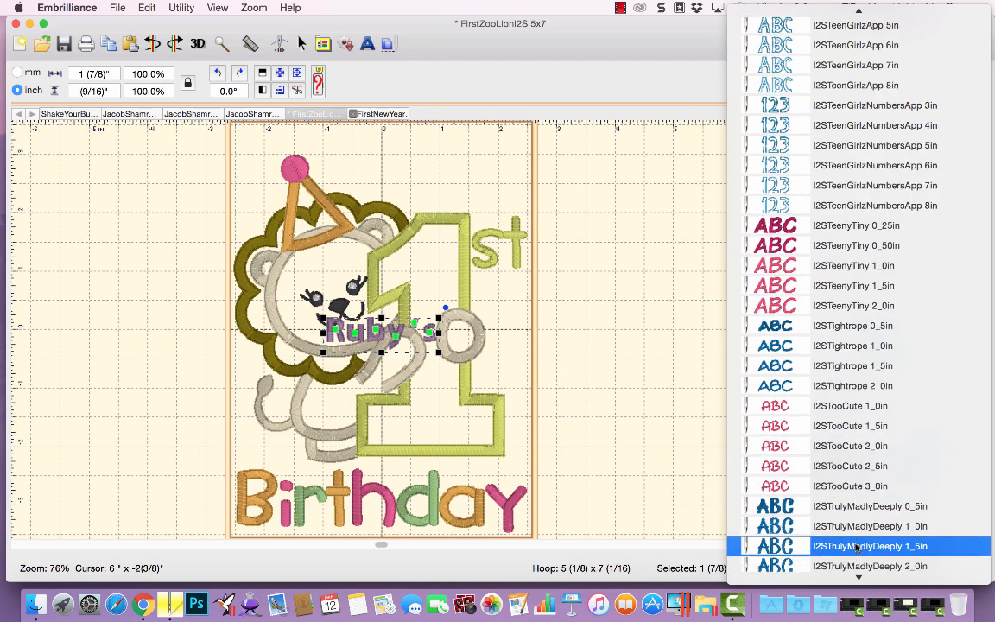
scroll(856, 519, "down", 1)
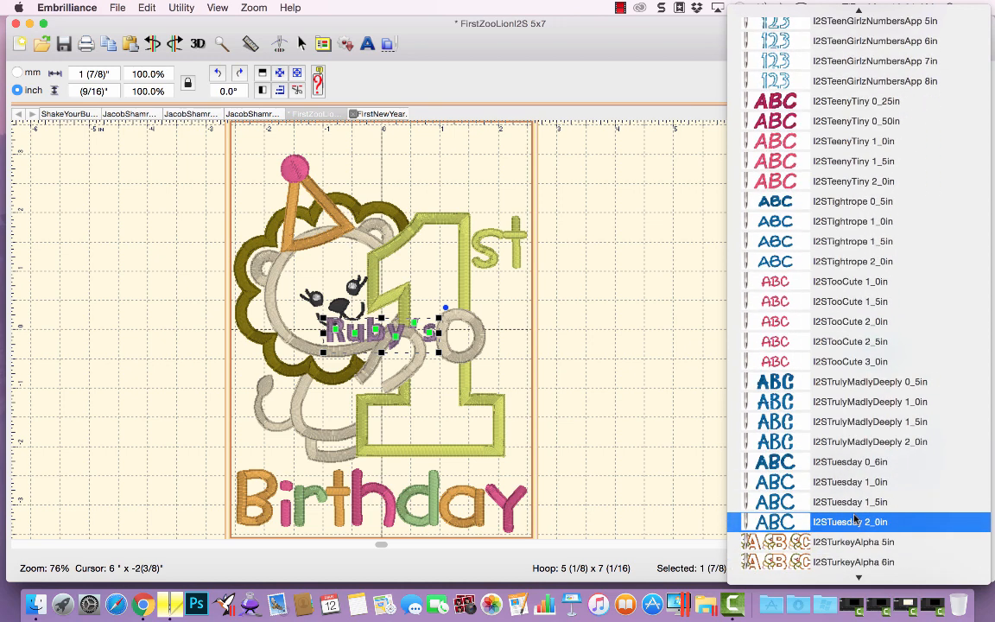
left_click(851, 464)
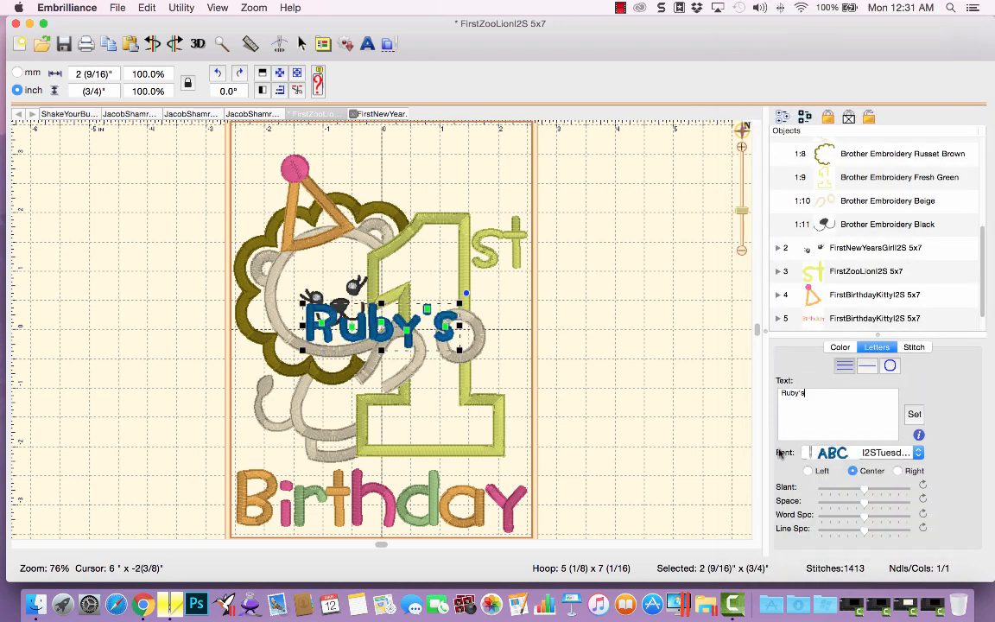
Move the lettering outside the hoop and make a duplicate of it below the original.
left_click_drag(389, 337, 627, 177)
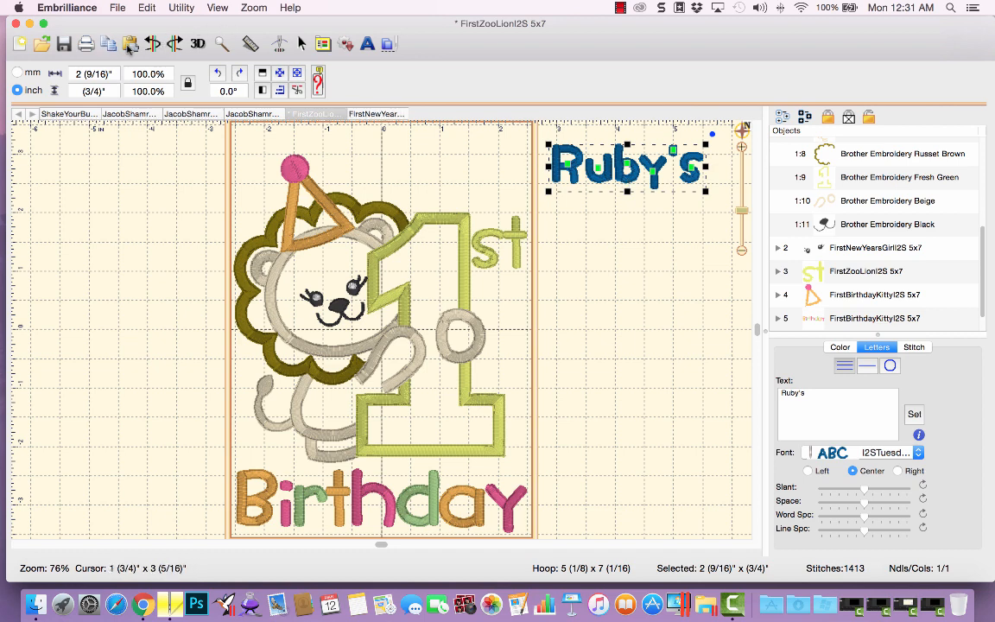
left_click_drag(622, 182, 625, 248)
Set the duplicate lettering's font to I2STuesday 1_0in and nudge it into place.
left_click(890, 453)
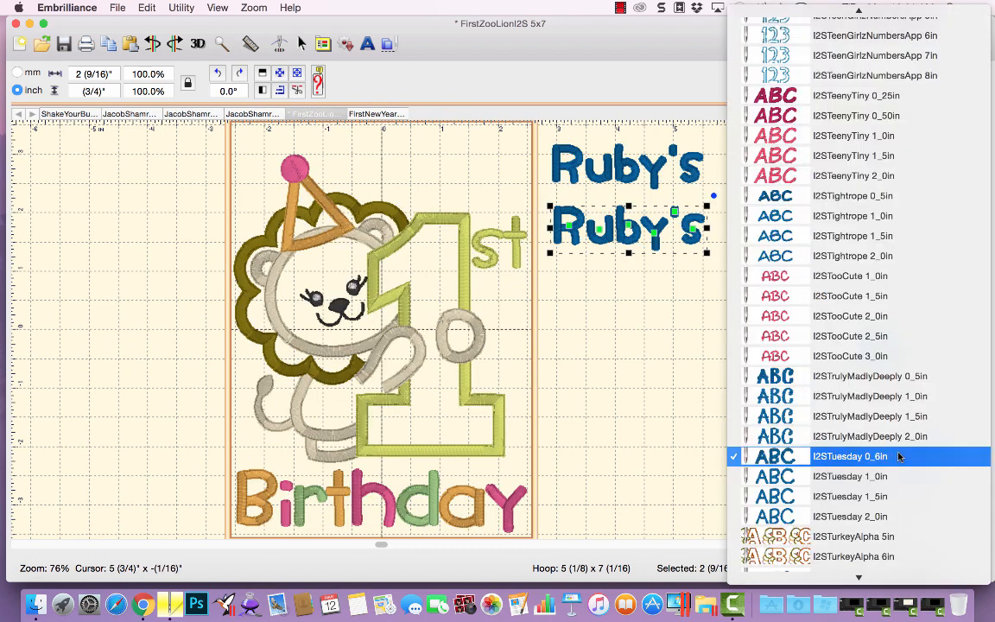
left_click(904, 478)
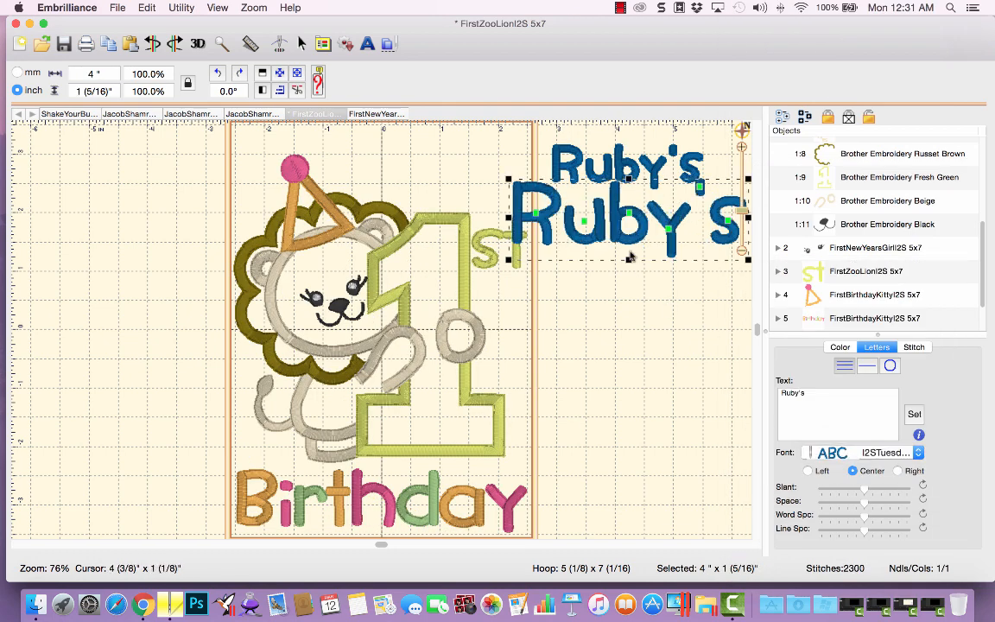
left_click_drag(628, 244, 665, 265)
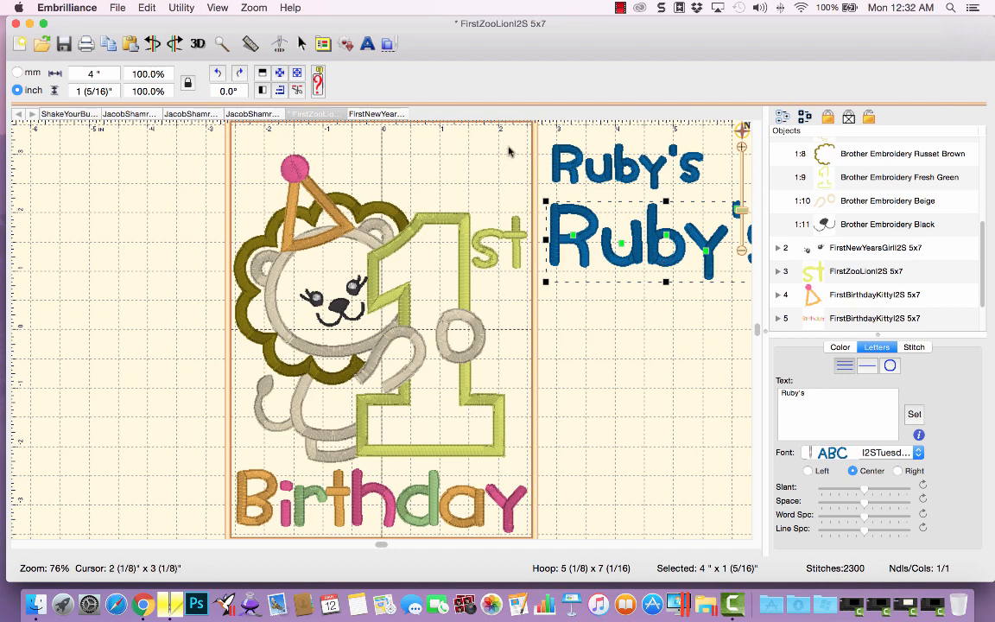
Test-fit the I2STuesday 0_6in lettering above the lion, scaling it to about 133%, then park it outside the hoop.
left_click_drag(546, 170, 320, 162)
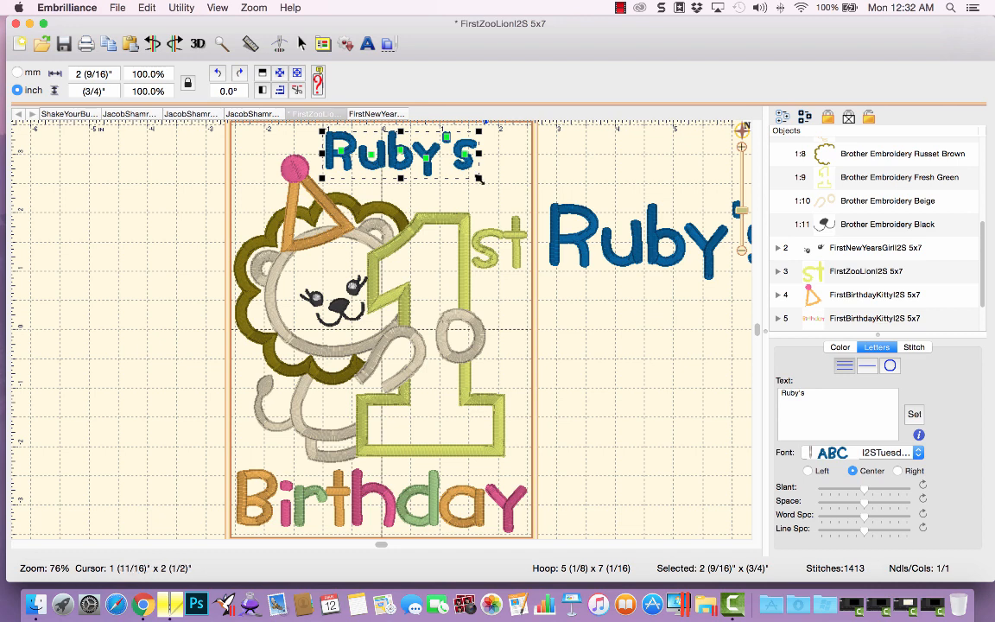
left_click_drag(480, 177, 532, 232)
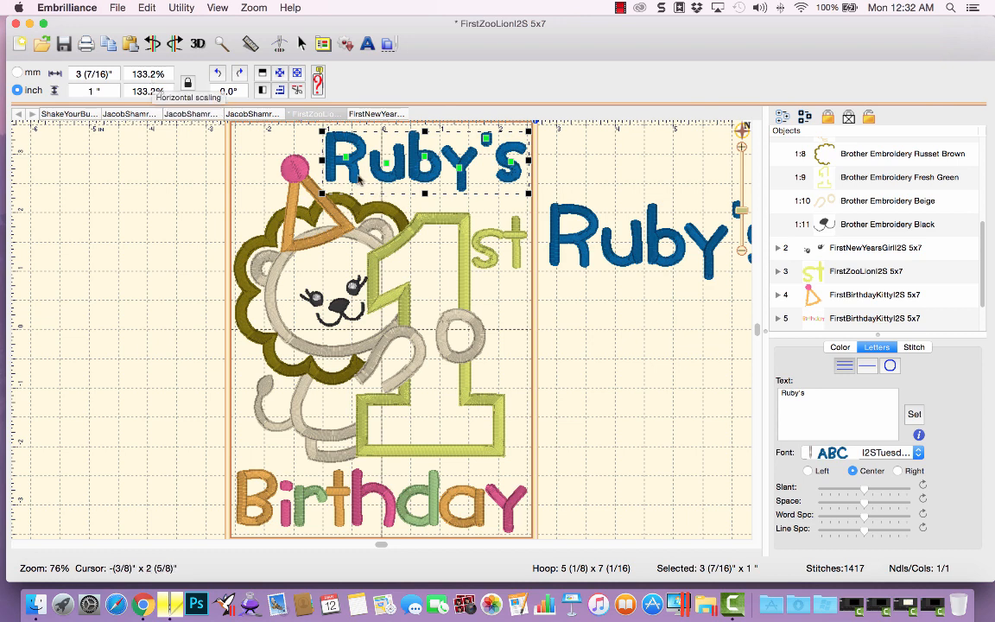
left_click_drag(342, 176, 583, 178)
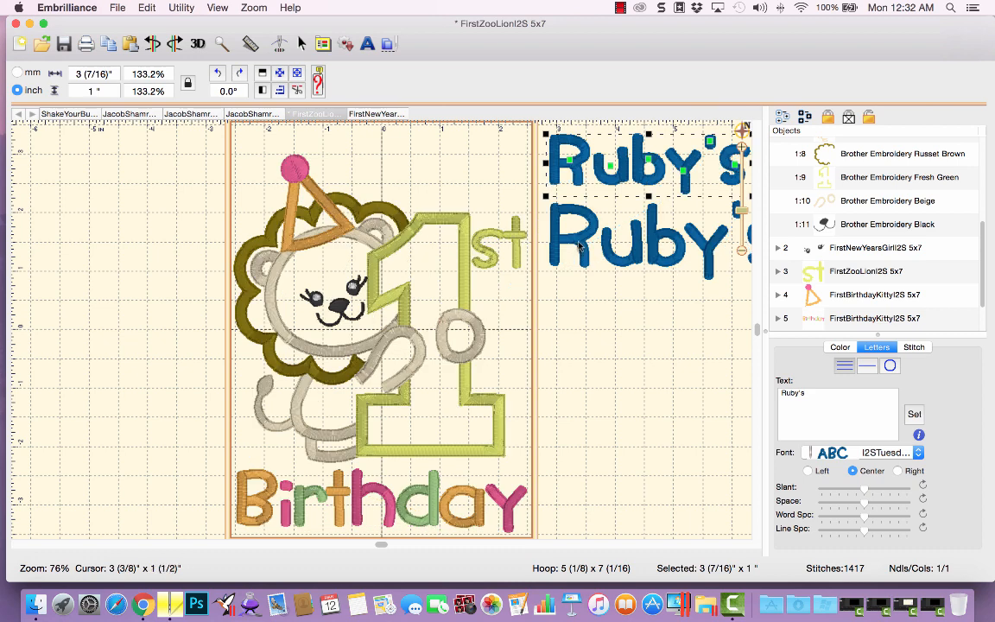
Test-fit the I2STuesday 1_0in lettering above the lion, scaling it to about 86%, then park it outside the hoop.
left_click_drag(581, 244, 355, 171)
left_click_drag(560, 209, 529, 198)
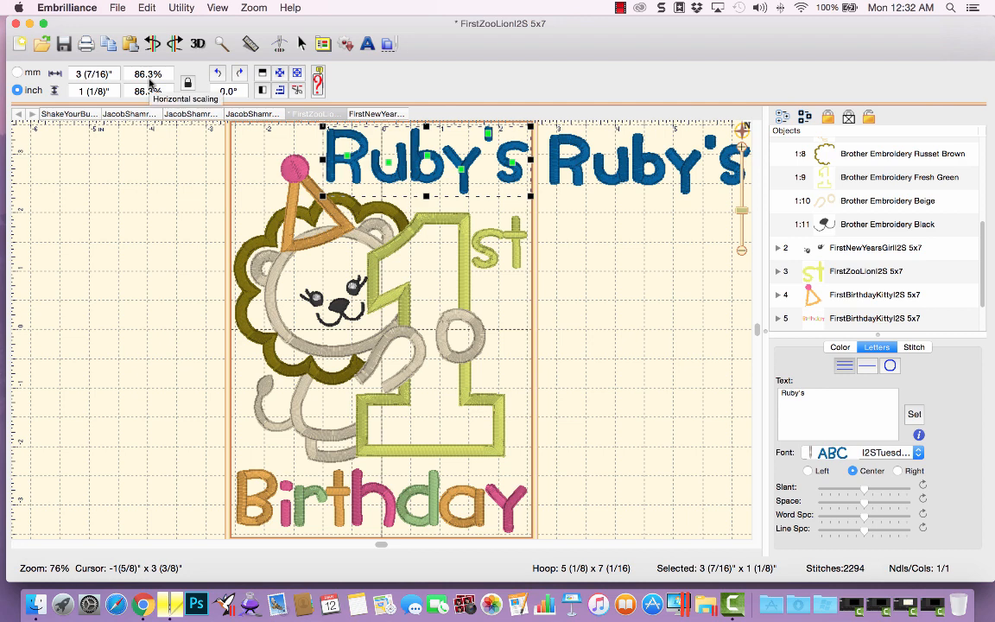
left_click_drag(418, 179, 639, 263)
Stack the two Ruby's lettering versions one above the other beside the hoop.
left_click(575, 173)
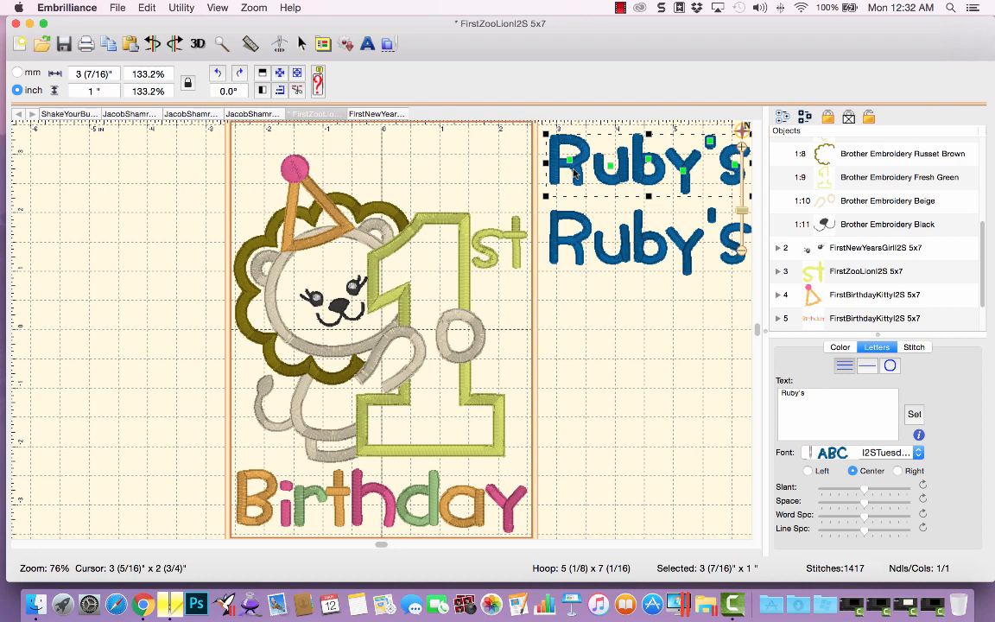
left_click_drag(574, 251, 566, 300)
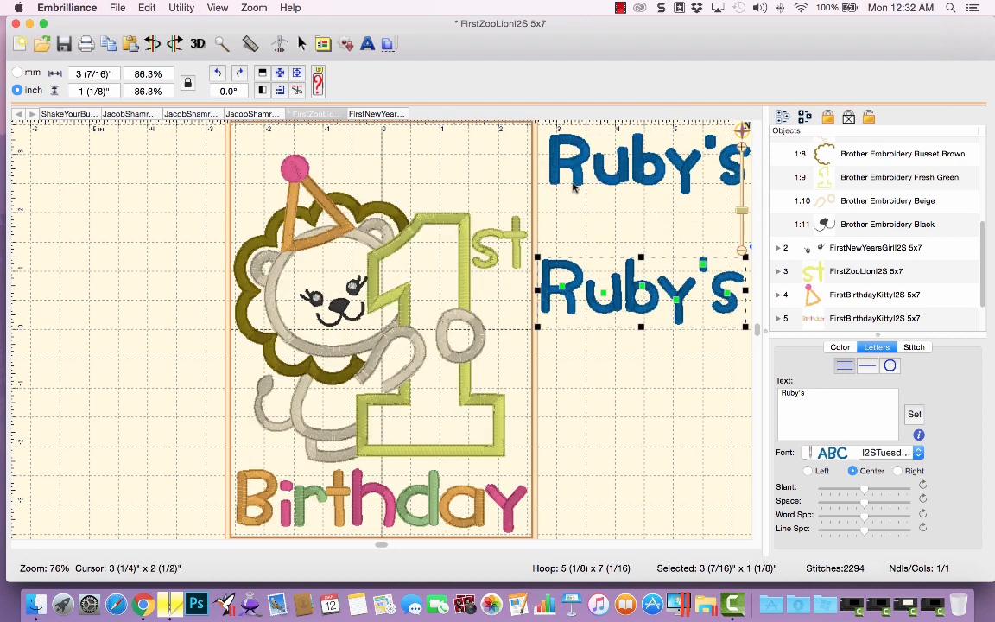
left_click_drag(573, 186, 567, 249)
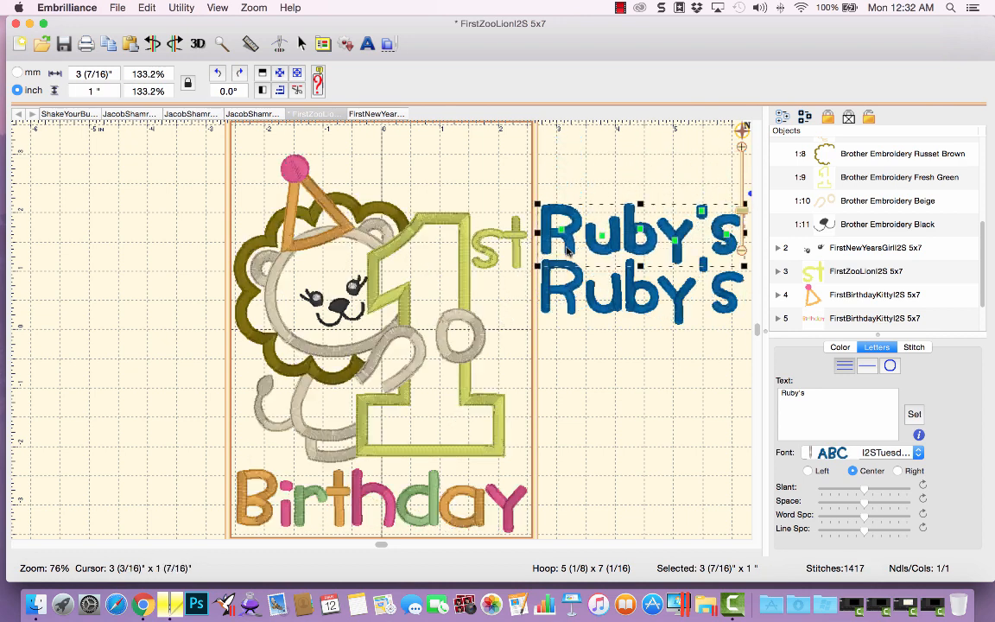
Switch off 3D stitch drawing and zoom in to compare the stitching of the two lettering versions.
left_click(216, 8)
left_click(233, 59)
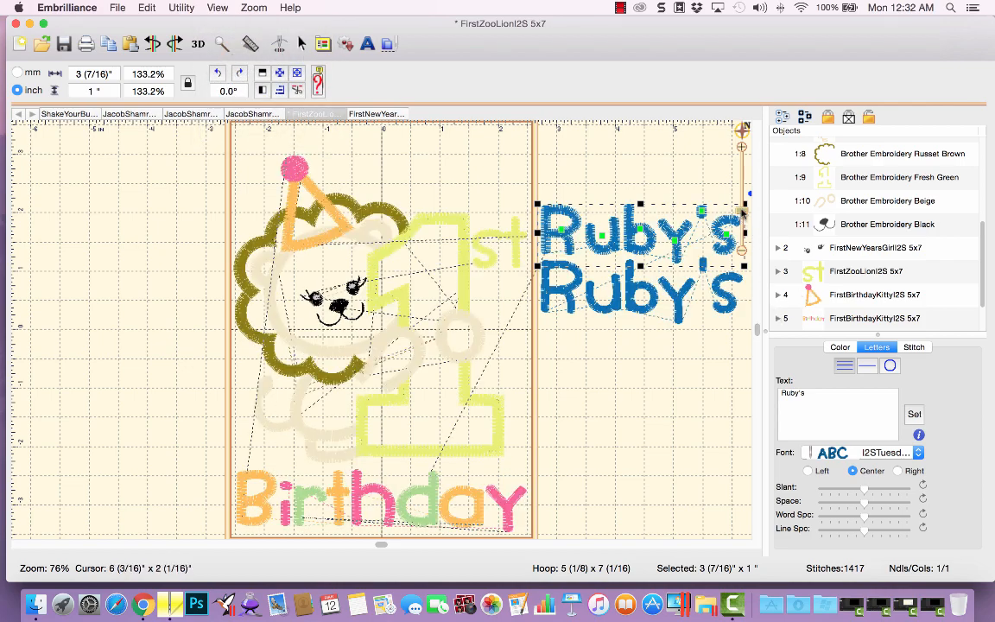
scroll(754, 249, "up", 5)
scroll(743, 200, "up", 5)
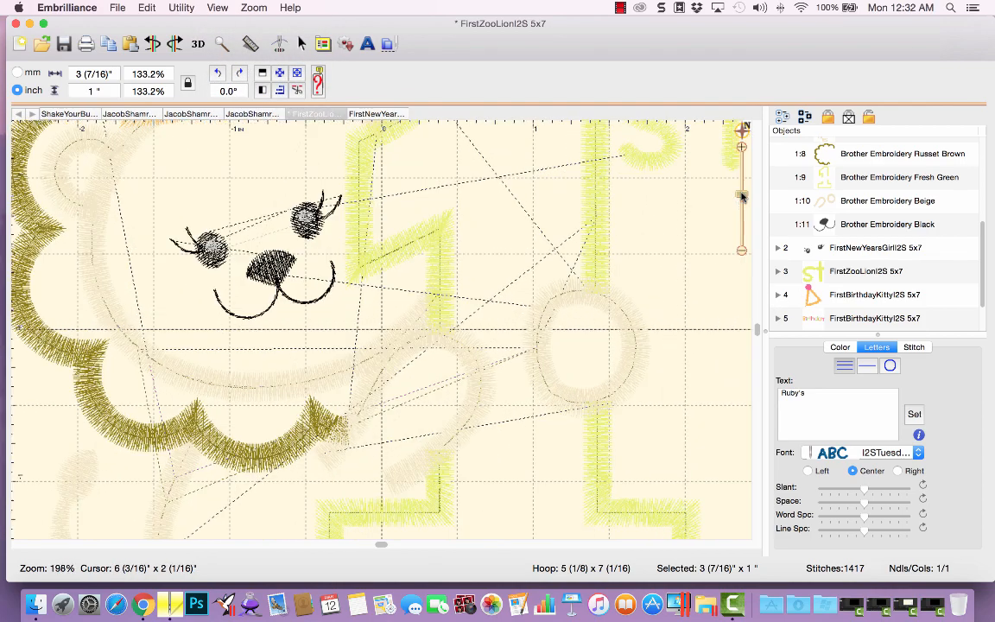
scroll(743, 201, "down", 4)
left_click(744, 128)
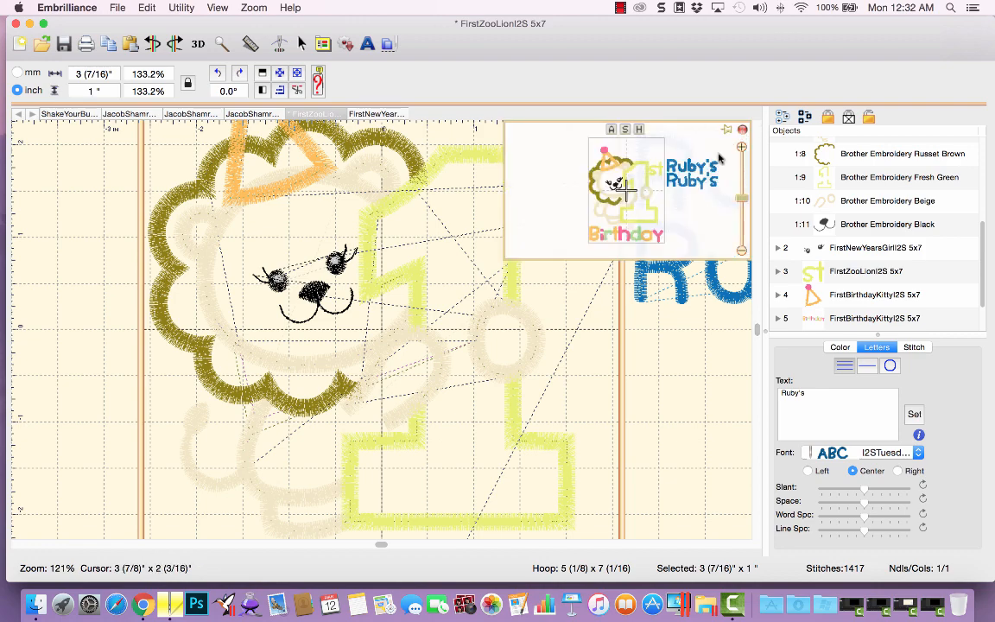
left_click(669, 173)
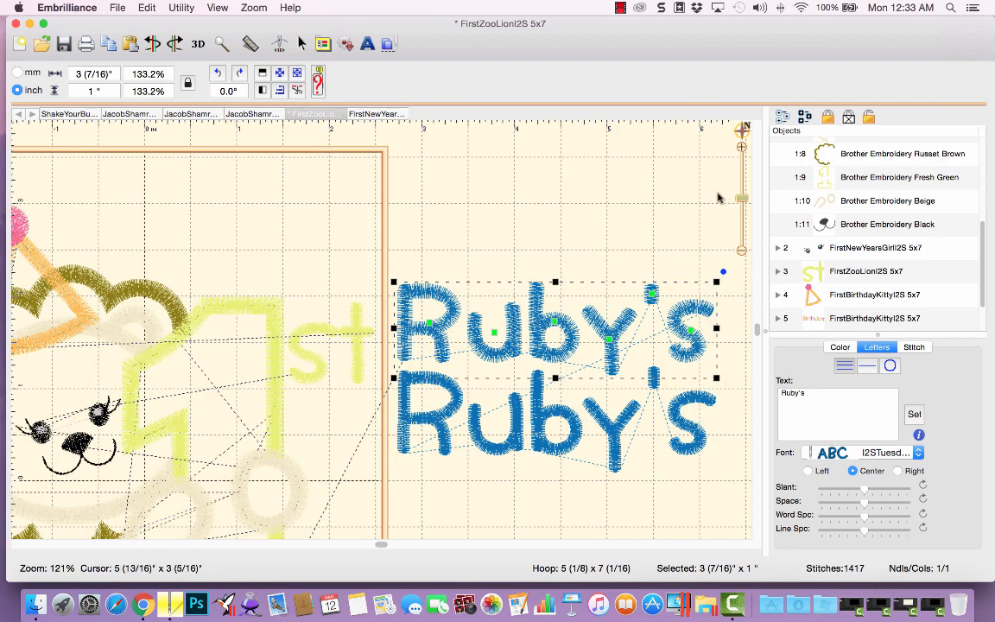
scroll(745, 199, "up", 1)
scroll(741, 193, "up", 4)
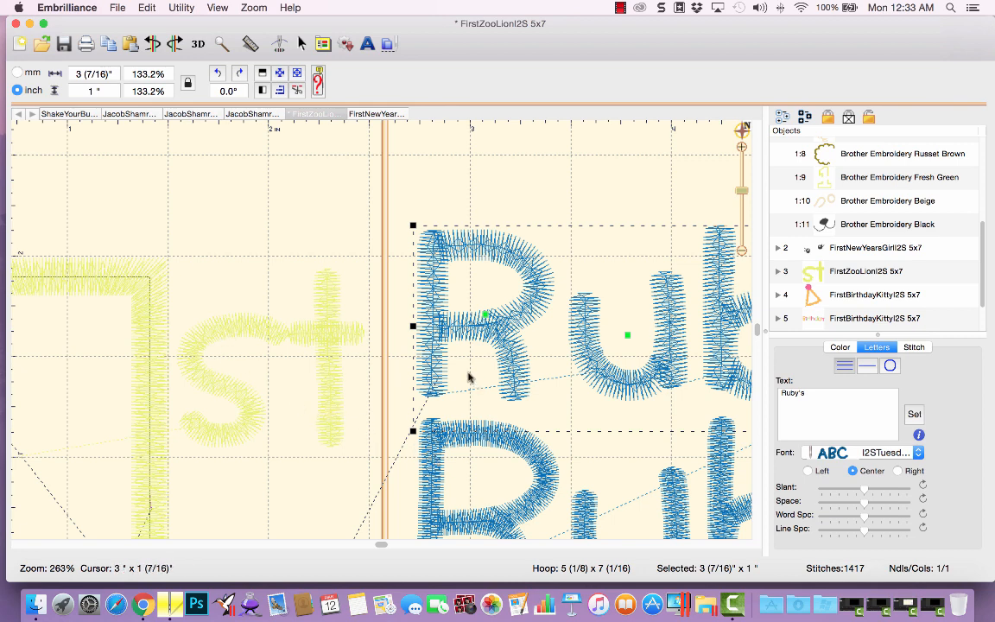
Delete the enlarged I2STuesday 0_6in version of the Ruby's lettering.
mouse_move(428, 373)
left_mouse_down()
mouse_move(335, 403)
mouse_move(401, 388)
mouse_move(437, 359)
left_mouse_up()
mouse_move(423, 462)
left_mouse_down()
mouse_move(332, 313)
mouse_move(451, 429)
mouse_move(422, 442)
left_mouse_up()
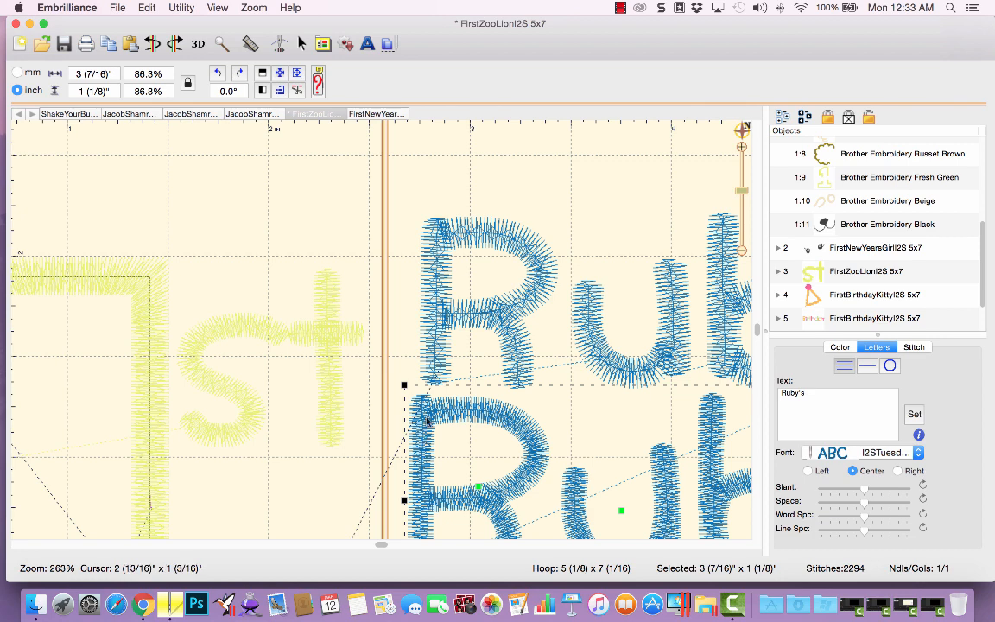
left_click(441, 358)
key("Delete")
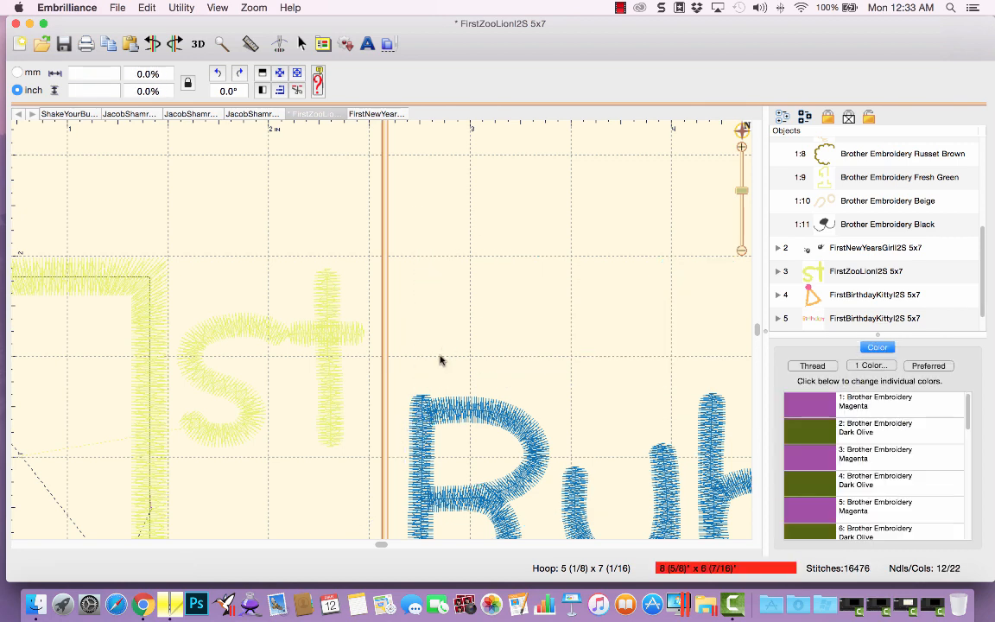
Turn 3D stitch drawing back on and move the remaining Ruby's lettering to the top of the hoop above the lion.
left_click(743, 132)
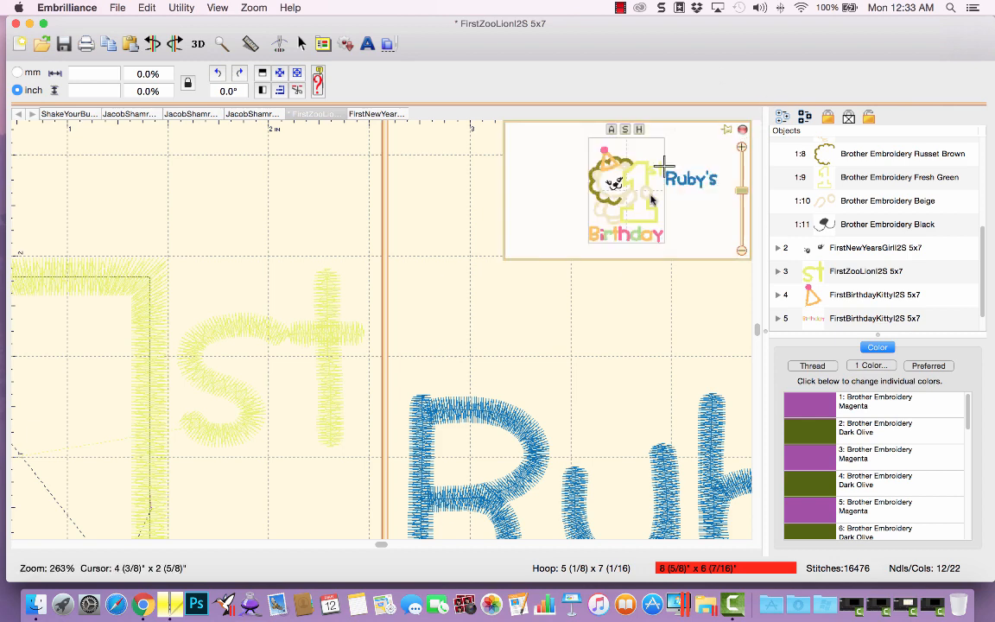
left_click(626, 193)
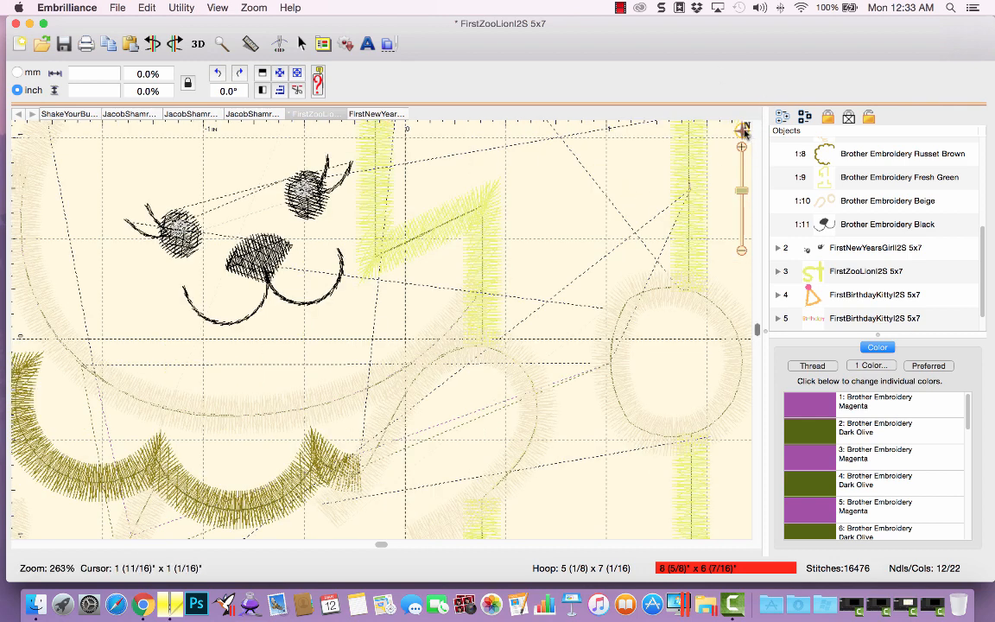
left_click(640, 130)
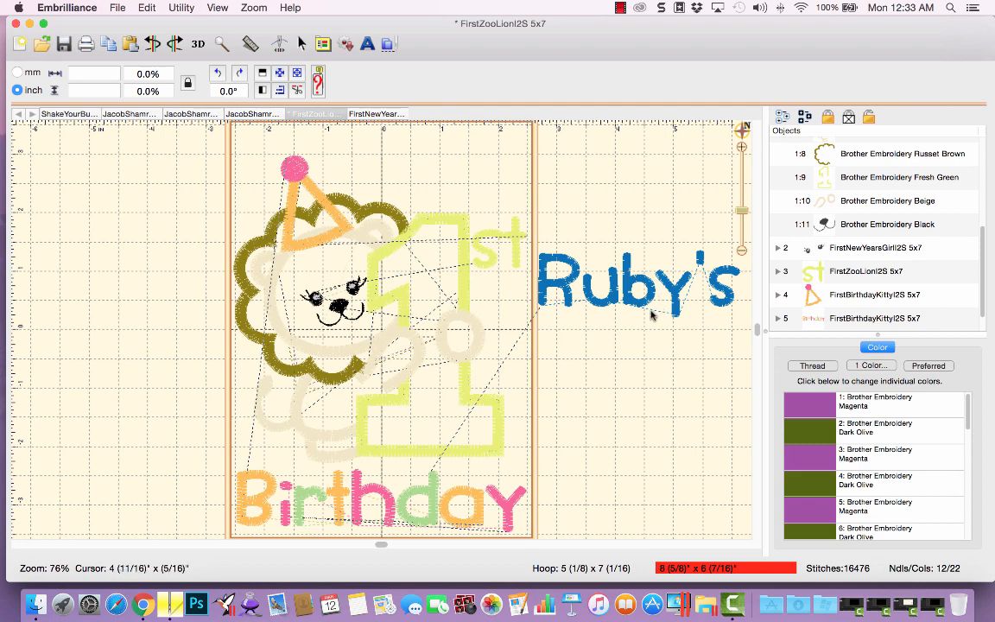
left_click(211, 9)
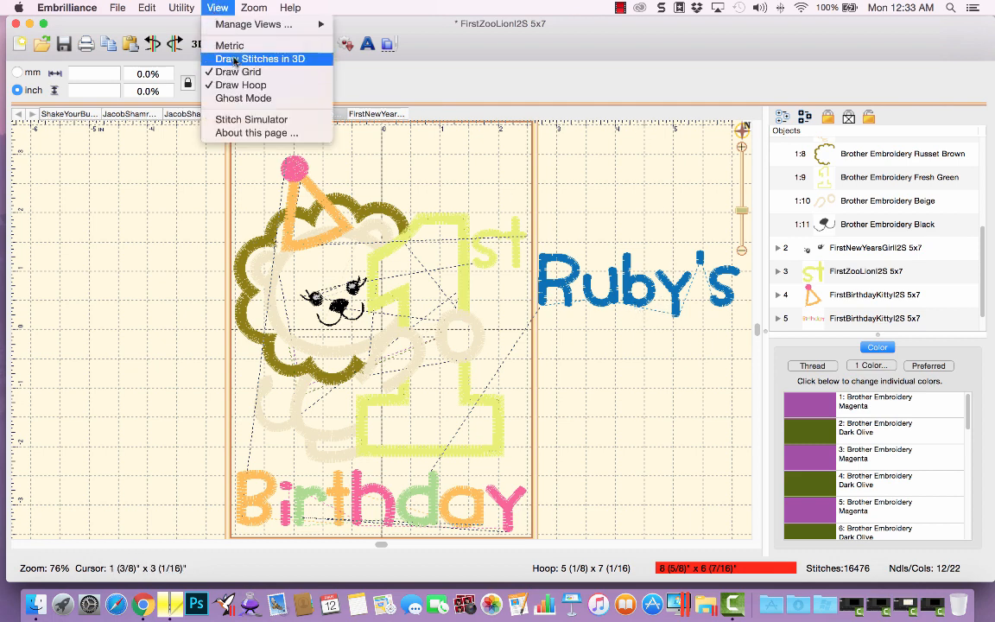
left_click(520, 241)
left_click_drag(626, 303, 410, 180)
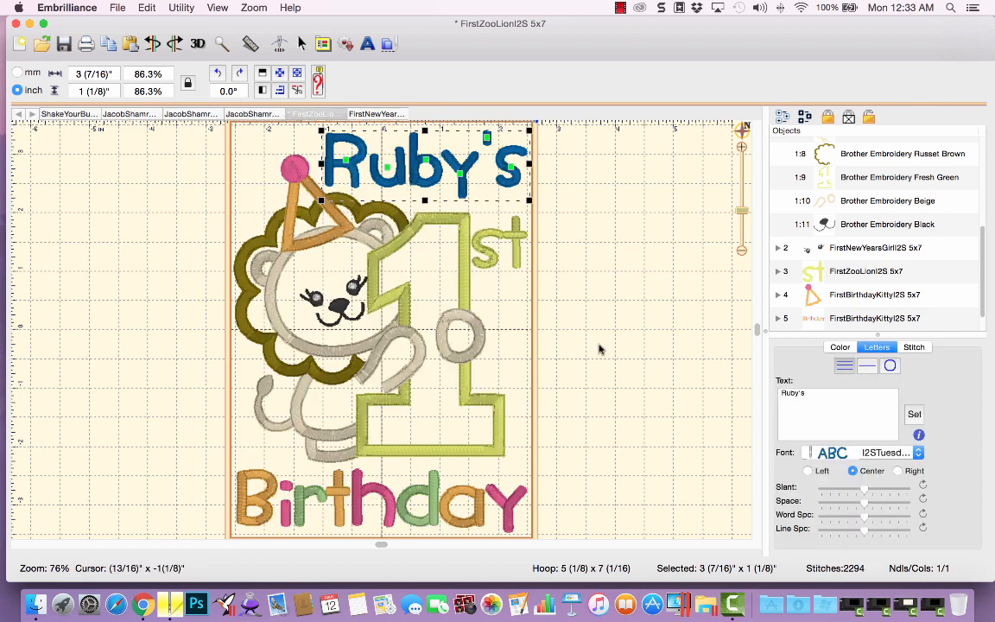
Arrange the Ruby's lettering on a circle with a smaller radius and spacing, rotated about -9.7°.
left_click_drag(741, 210, 742, 219)
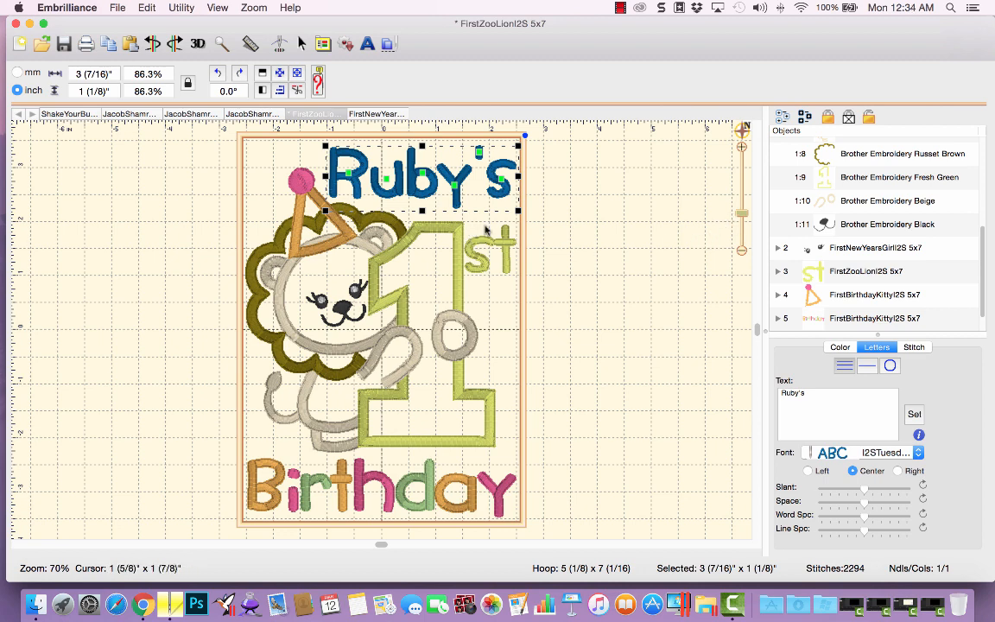
left_click(891, 366)
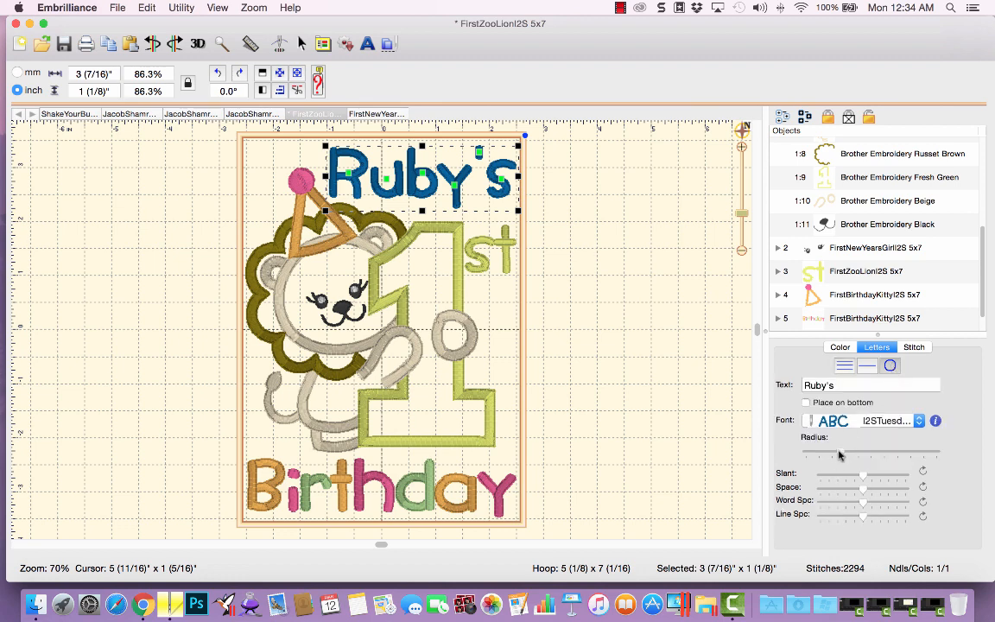
left_click_drag(843, 455, 836, 455)
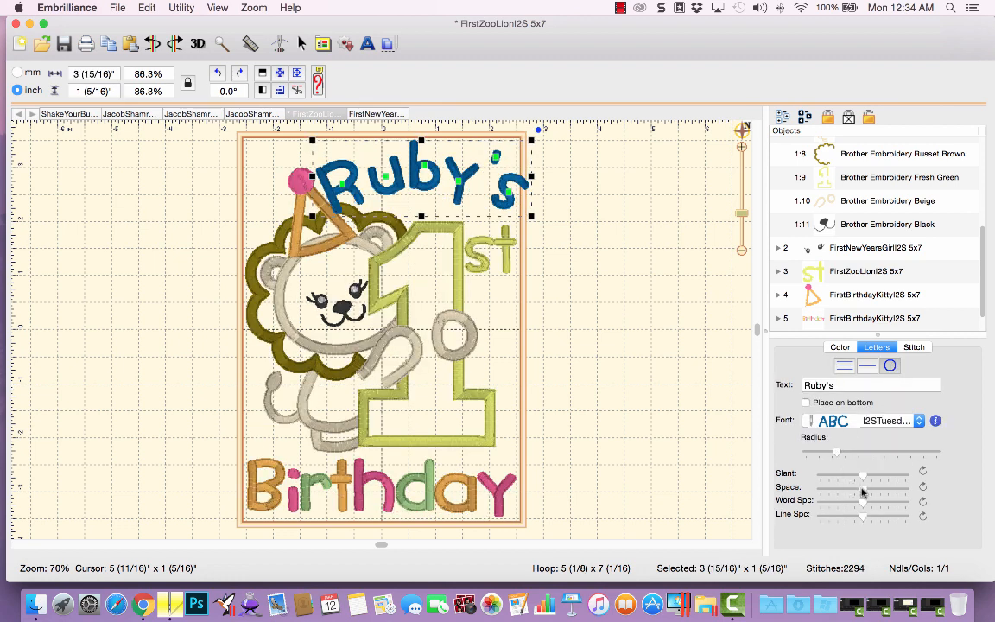
left_click_drag(860, 491, 853, 493)
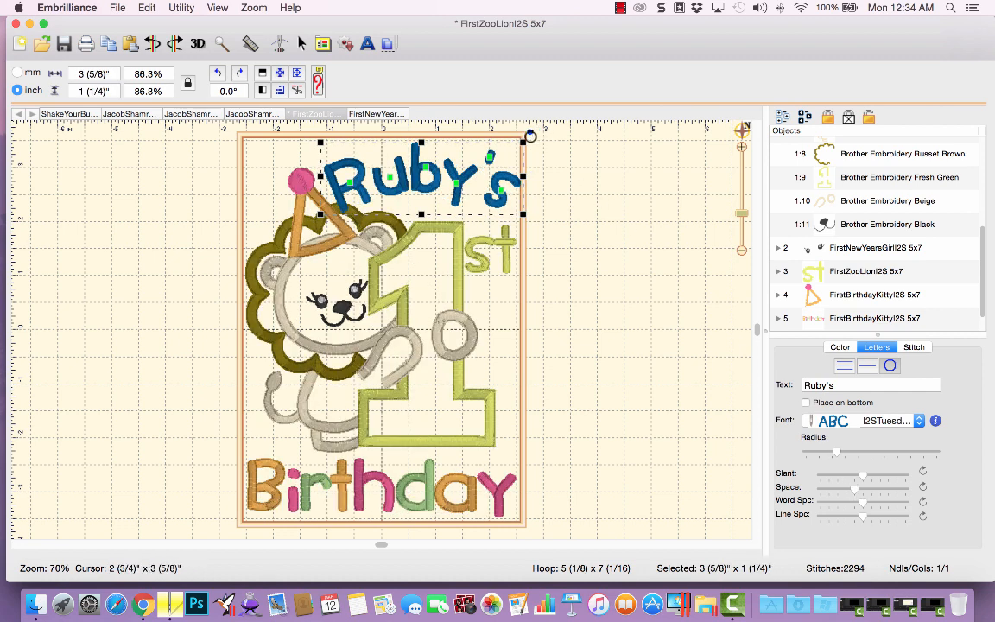
left_click_drag(529, 132, 530, 151)
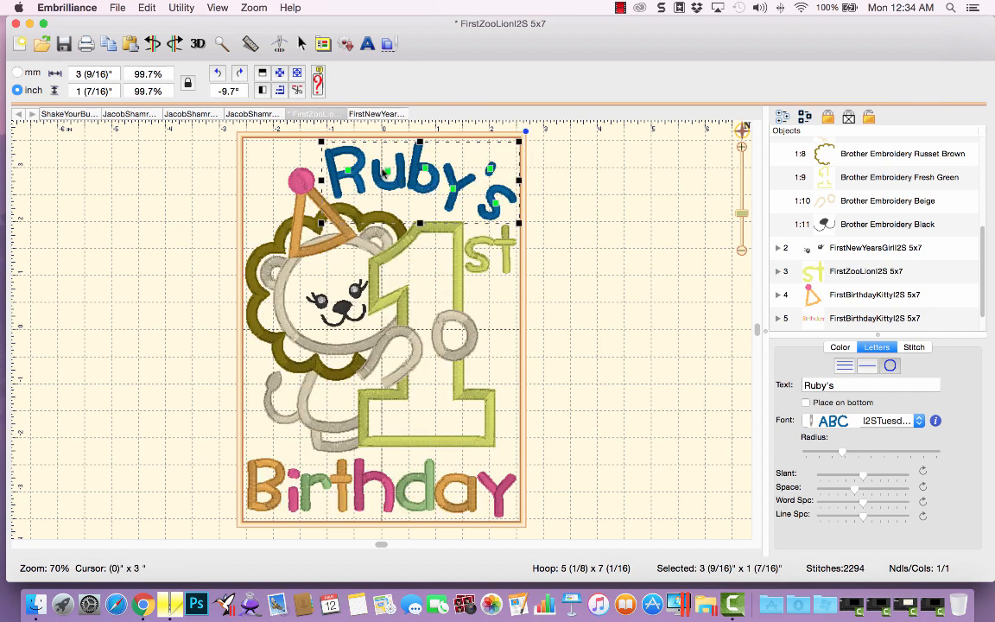
Select the individual letters of the Ruby's lettering one by one to inspect them.
left_click(388, 174)
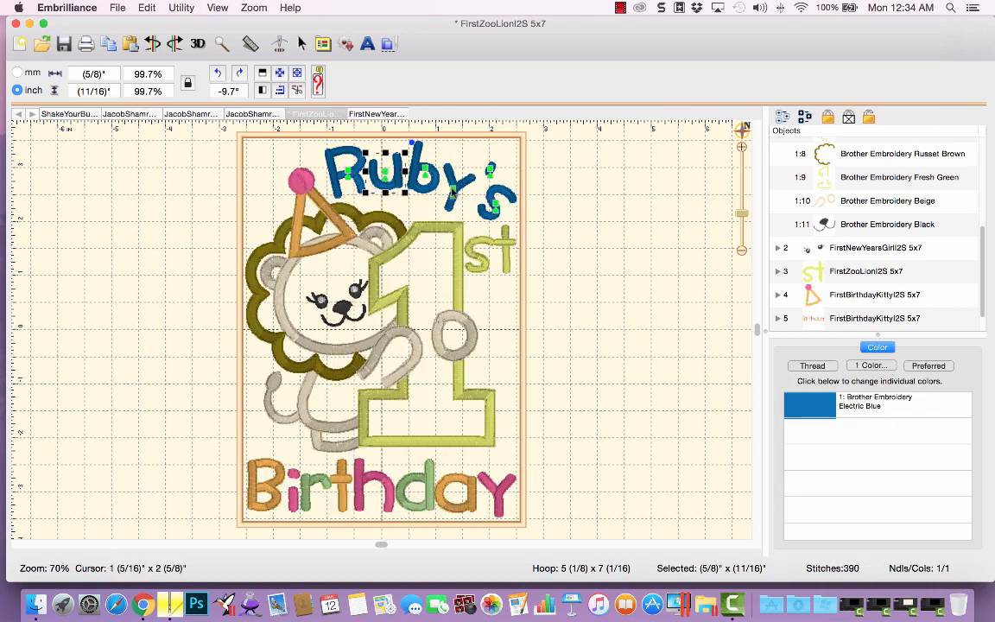
left_click(479, 179)
left_click(487, 169)
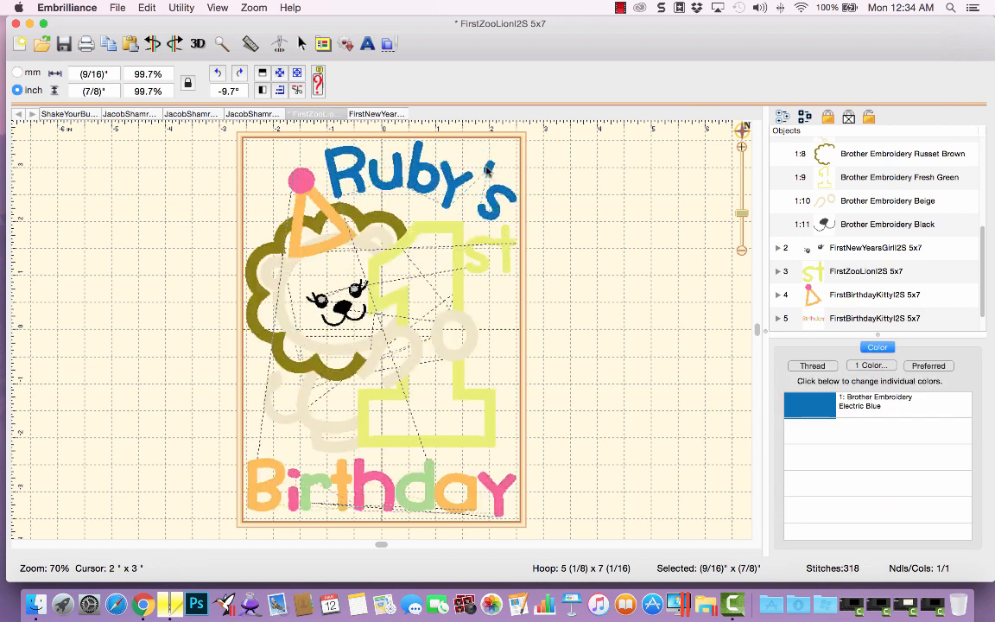
left_click(494, 196)
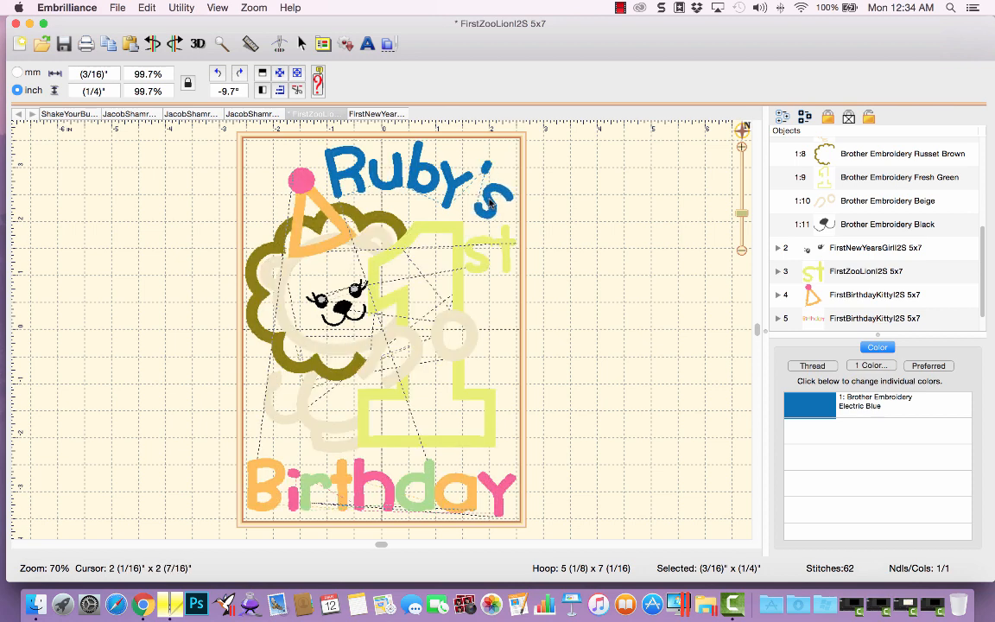
left_click(586, 215)
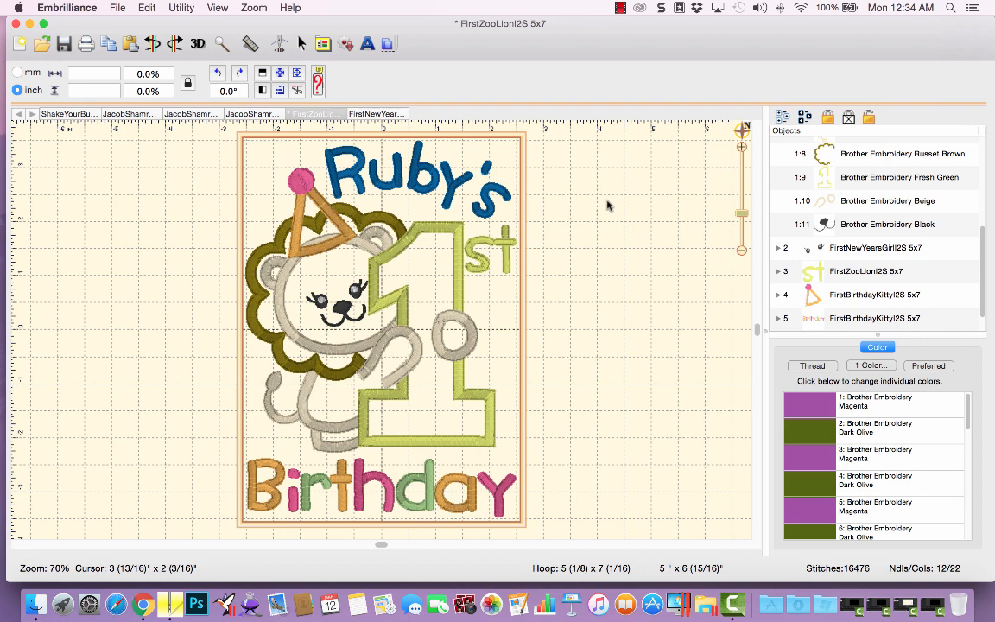
Move the kitty's party hat one position earlier in the stitch order, ahead of the 'st' lettering.
left_click_drag(983, 225, 982, 144)
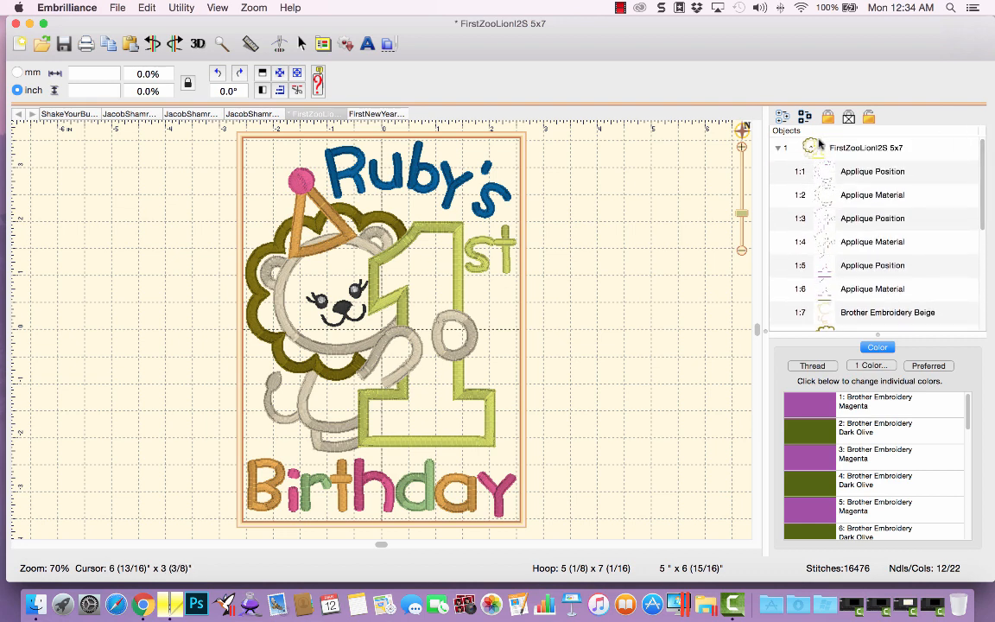
left_click(779, 147)
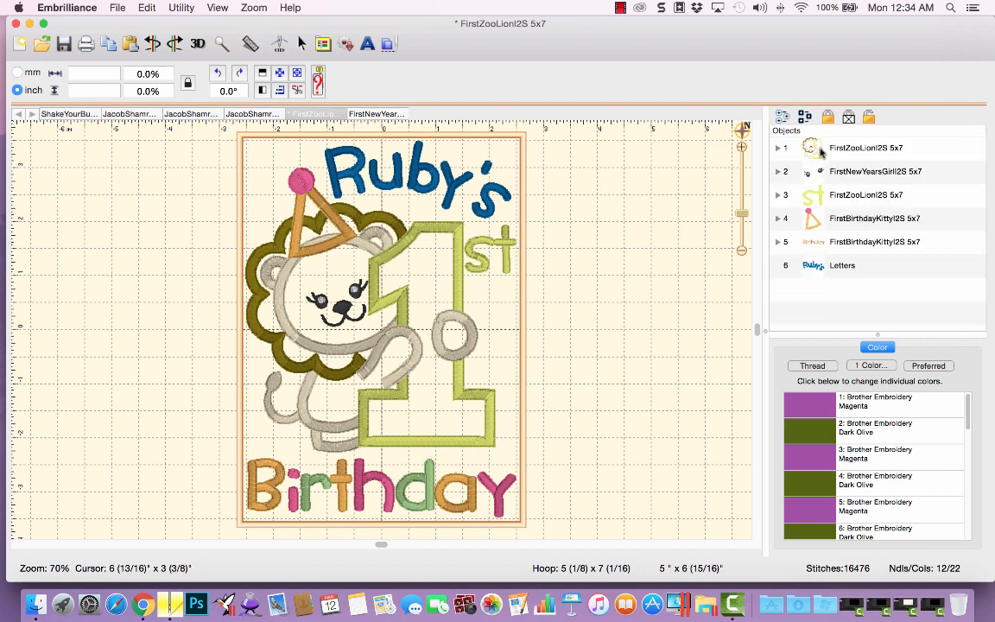
left_click(821, 151)
left_click(821, 172)
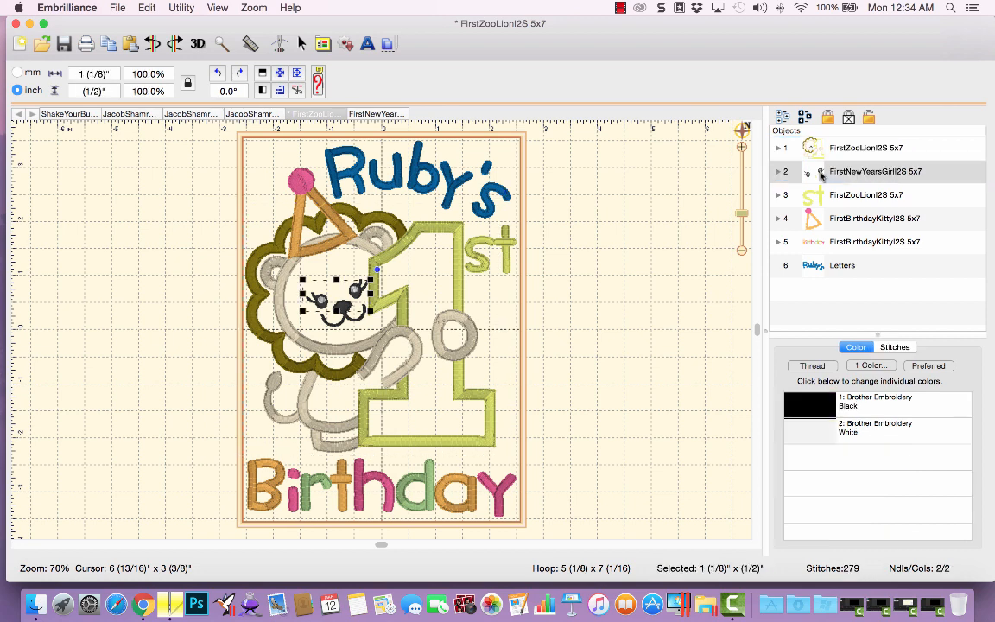
left_click(841, 221)
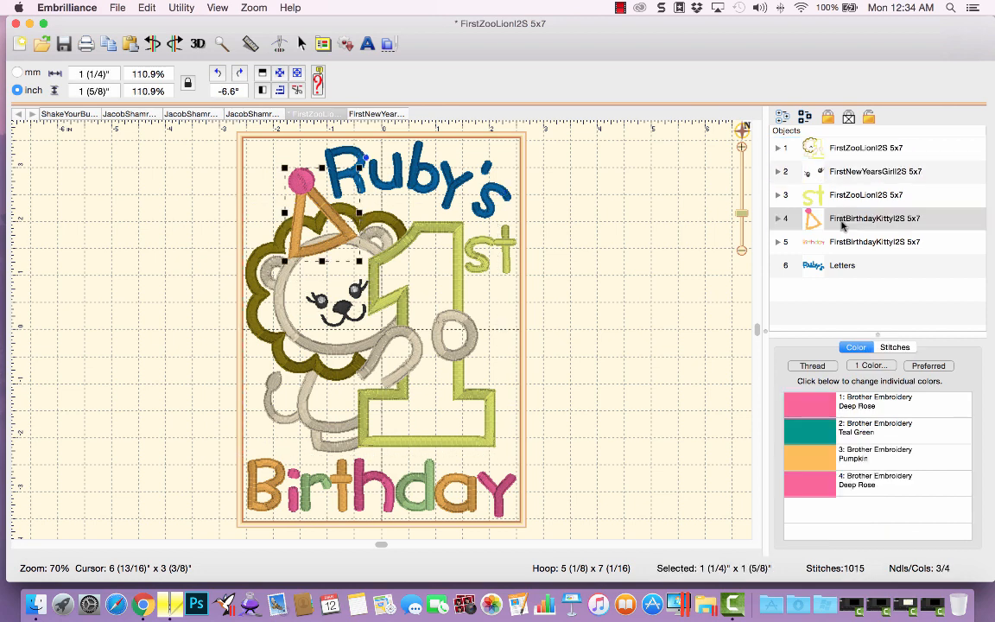
right_click(844, 224)
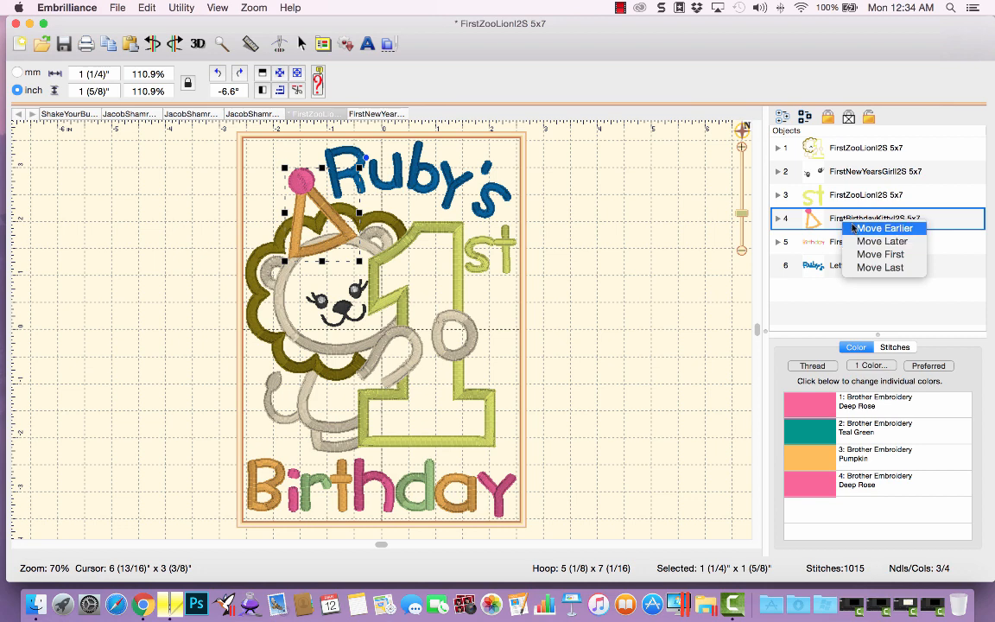
left_click(856, 228)
Move the 'st' lettering one position later in the stitch order, after the Ruby's lettering.
left_click(849, 222)
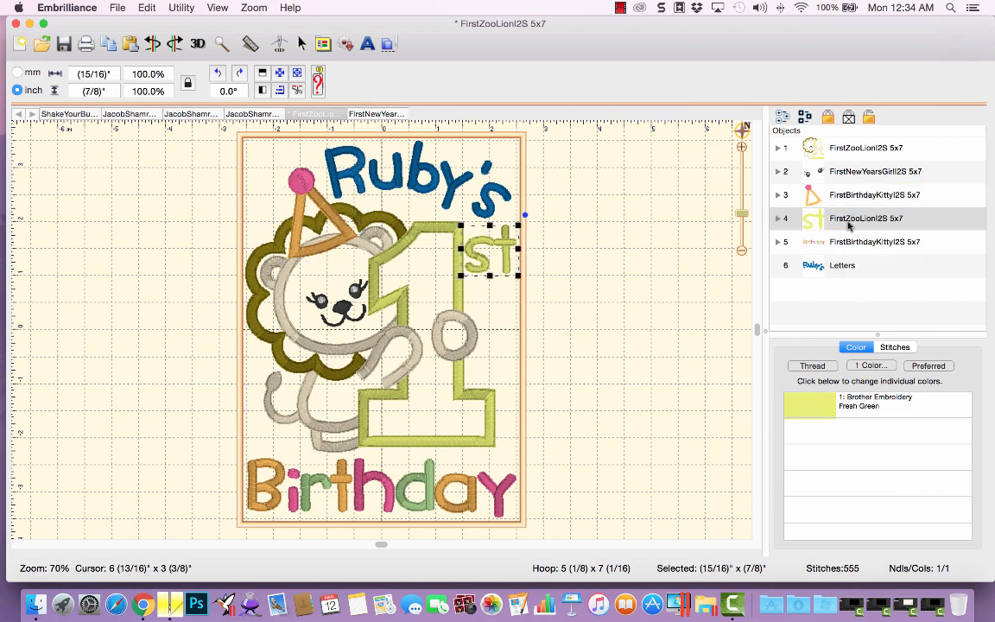
left_click(845, 267)
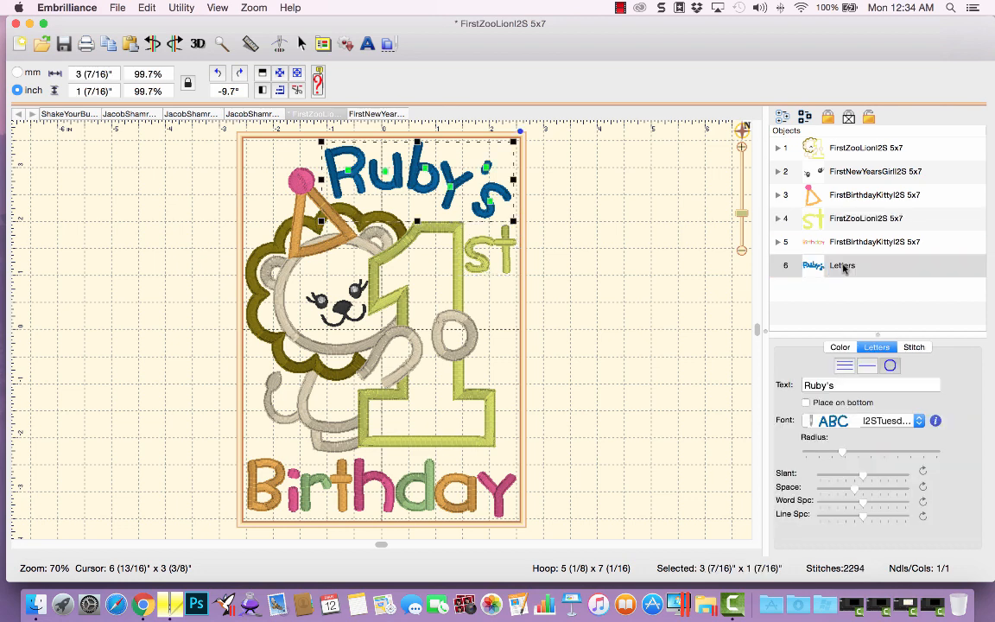
right_click(844, 267)
left_click(848, 270)
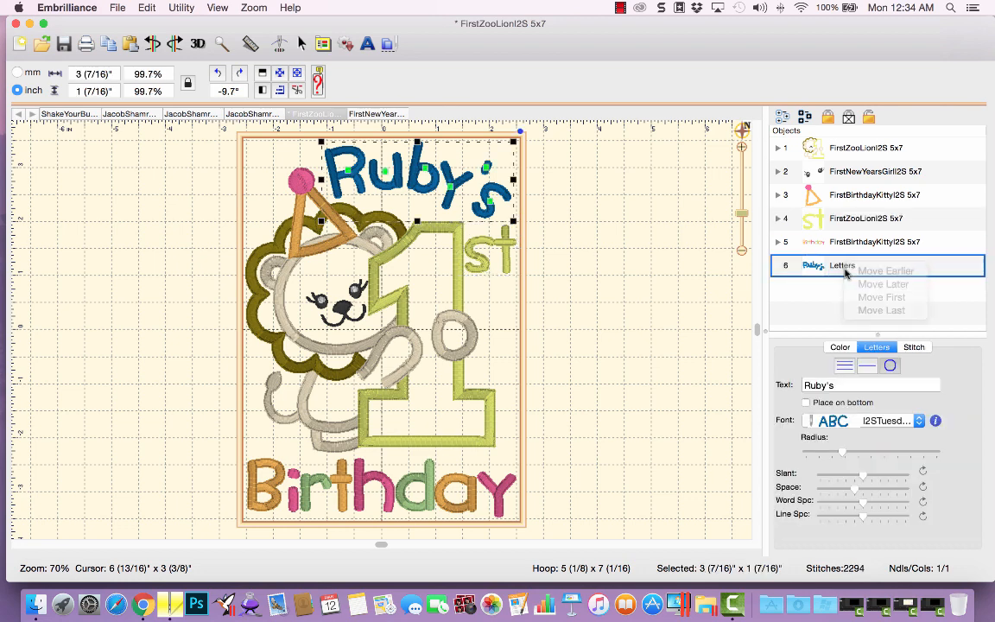
left_click(830, 223)
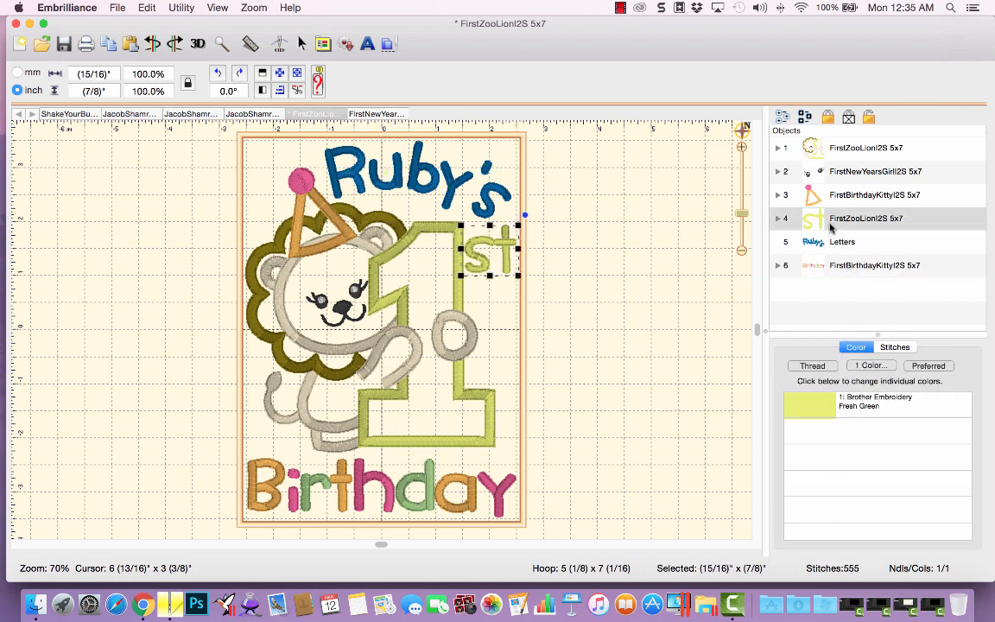
right_click(831, 224)
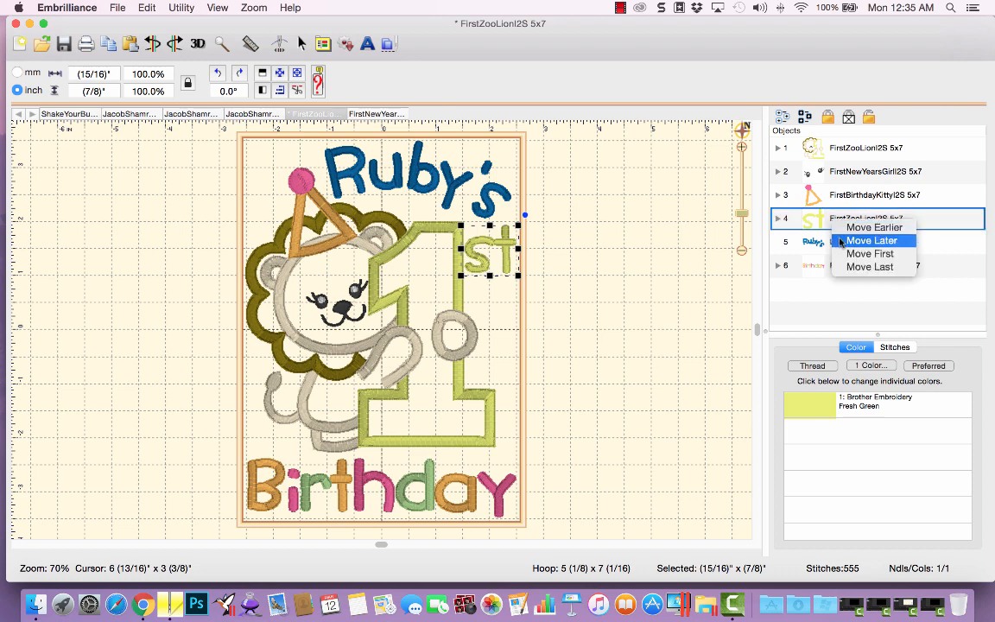
left_click(840, 240)
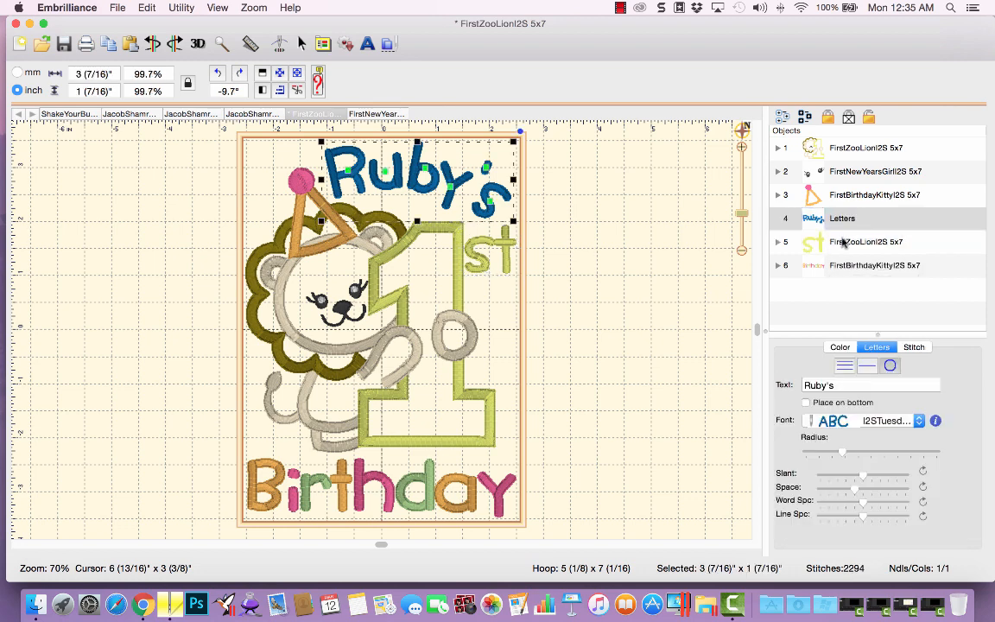
Change the thread color of the lion's number 1 outline to Brother Embroidery Deep Rose.
left_click(844, 244)
left_click(847, 270)
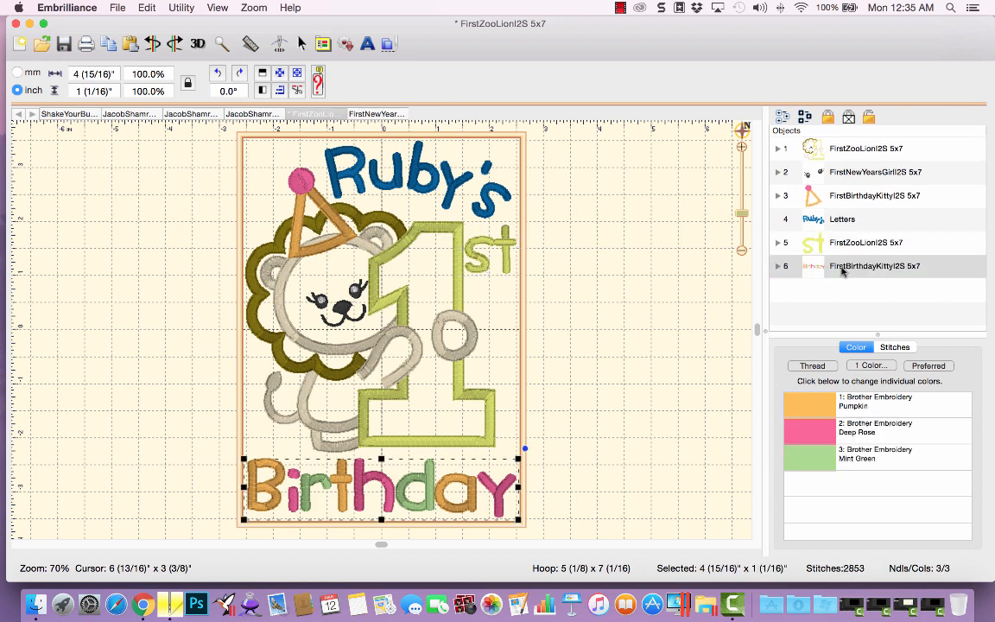
left_click(778, 150)
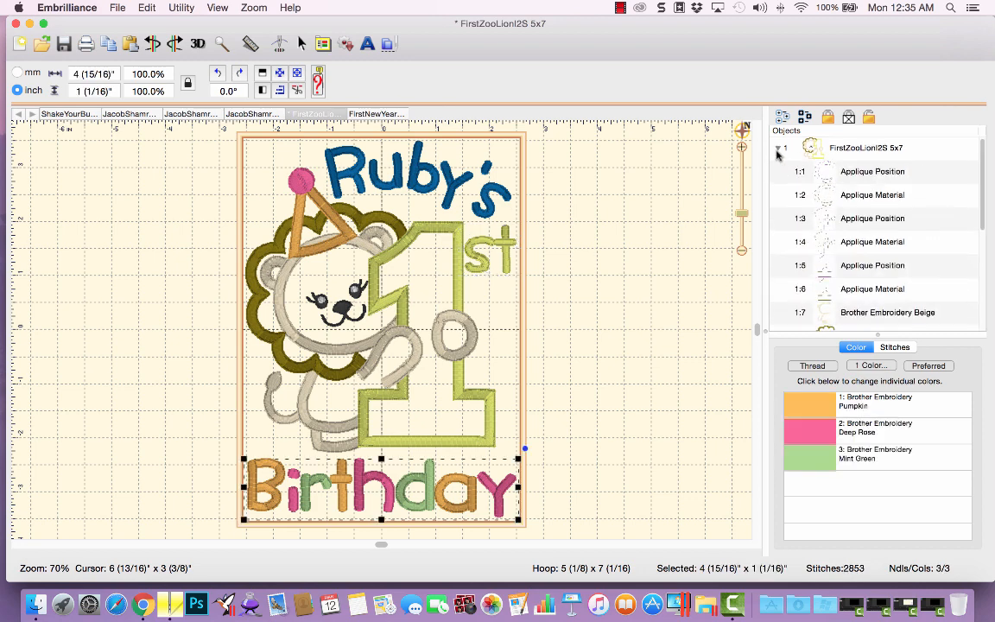
scroll(983, 188, "down", 3)
scroll(982, 188, "down", 3)
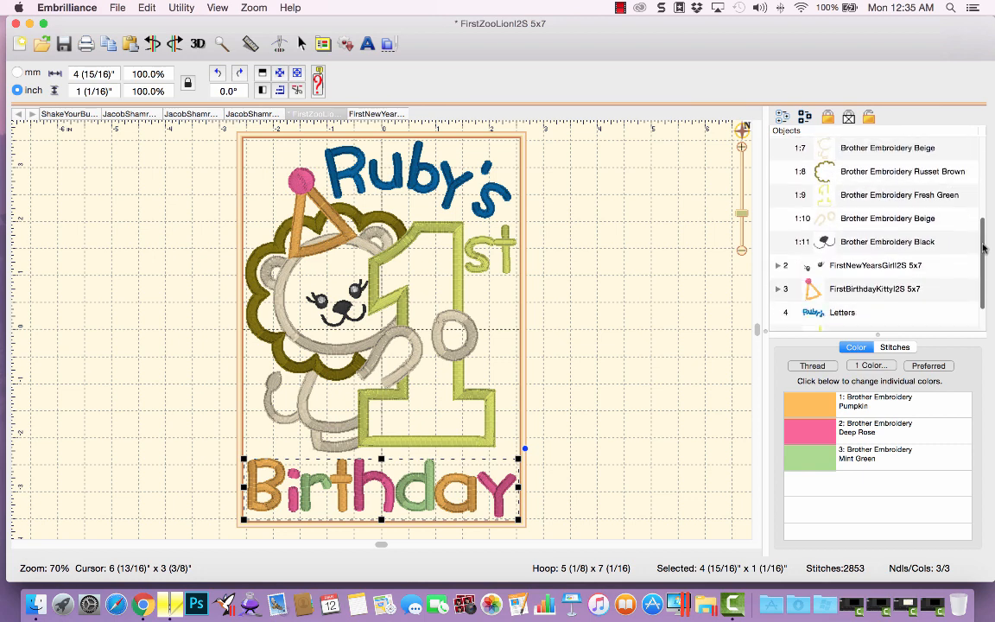
left_click(790, 191)
left_click(809, 368)
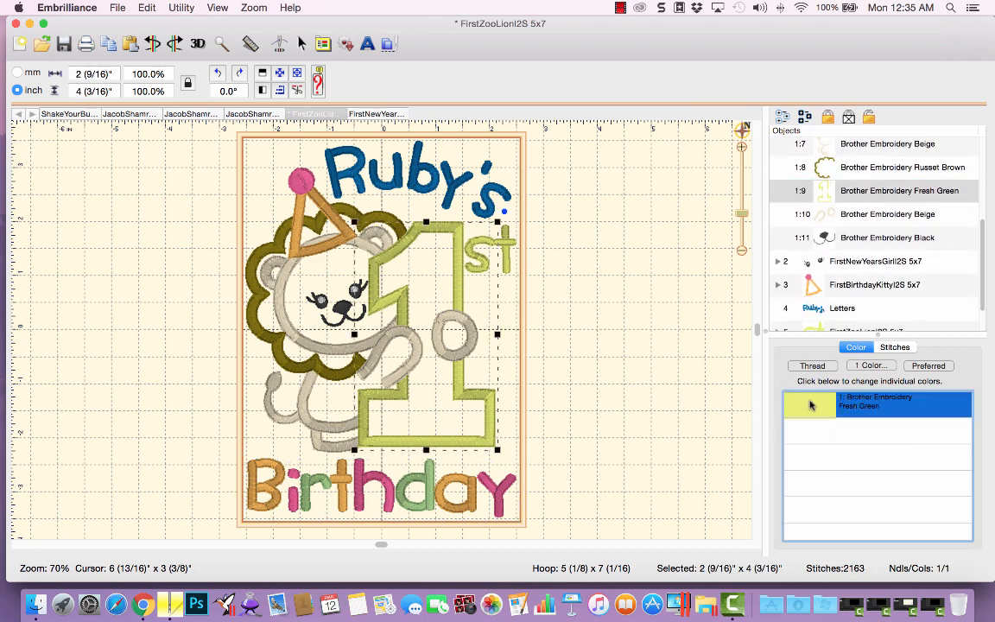
left_click(208, 331)
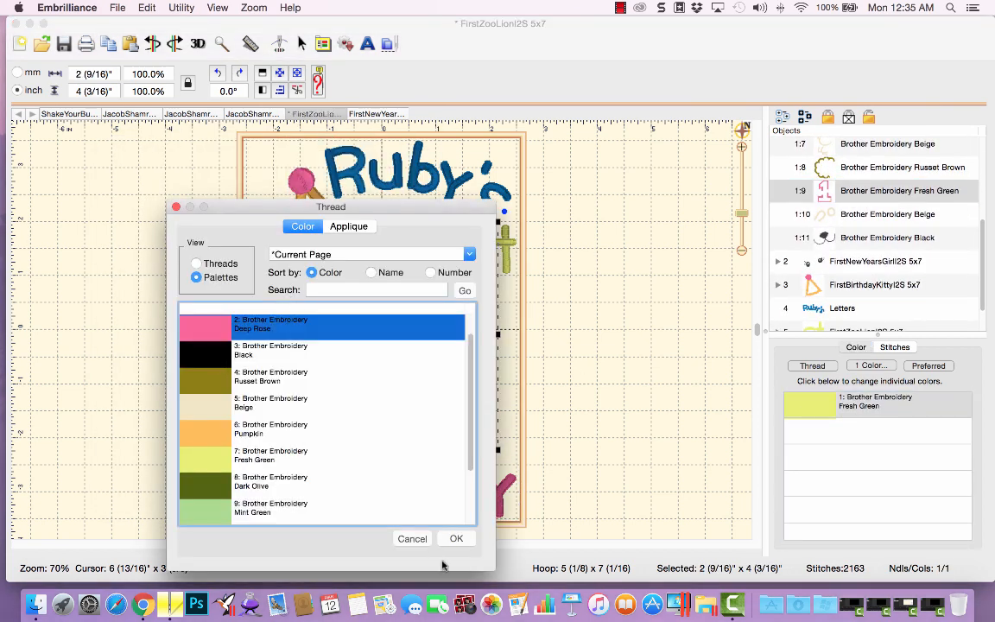
left_click(456, 538)
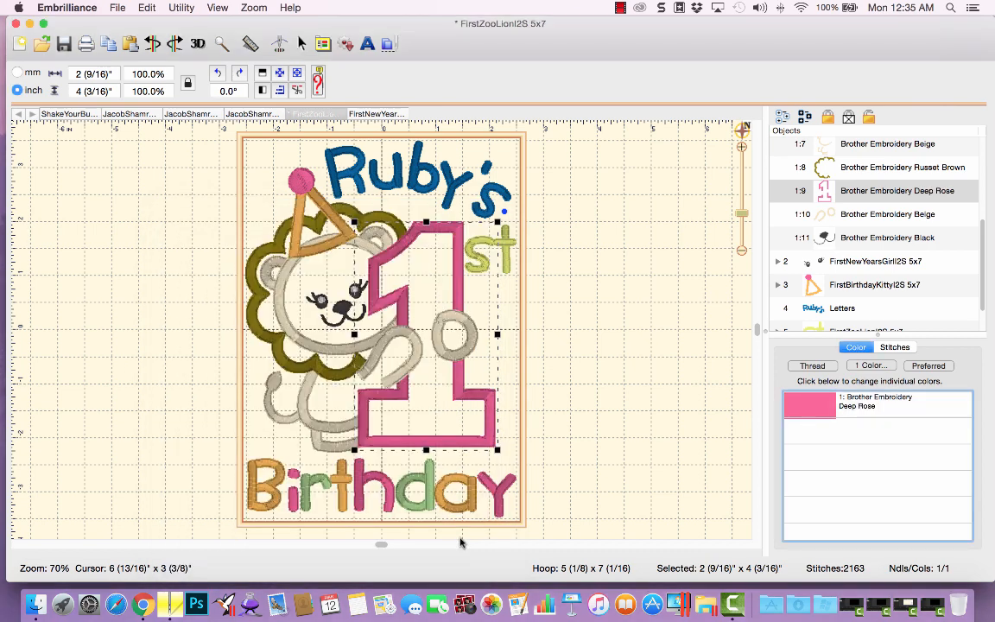
Change the 'st' lettering's thread color to Brother Embroidery Mint Green.
scroll(982, 294, "down", 2)
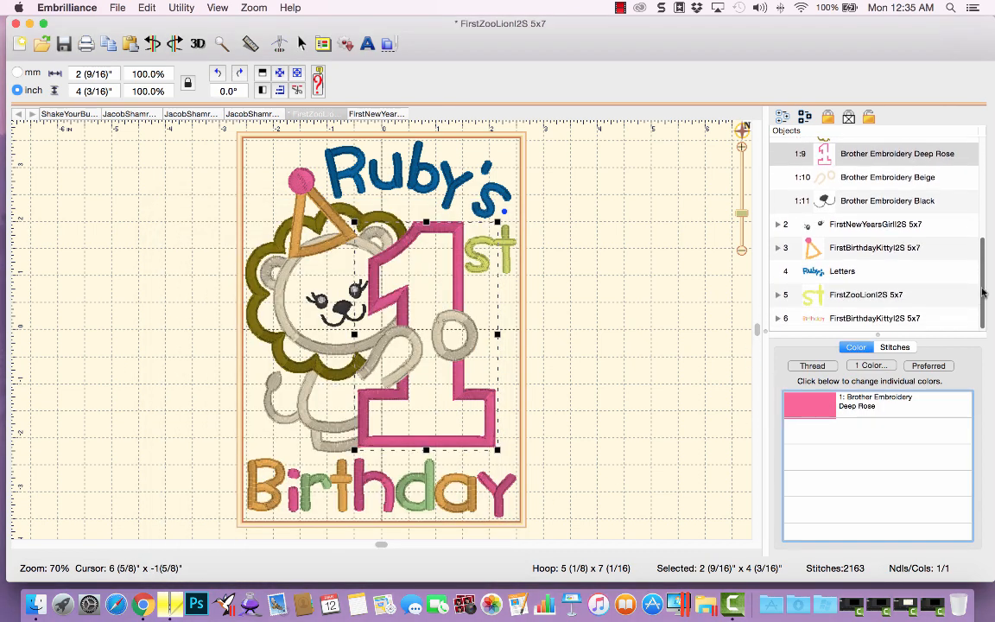
left_click(836, 295)
left_click(810, 365)
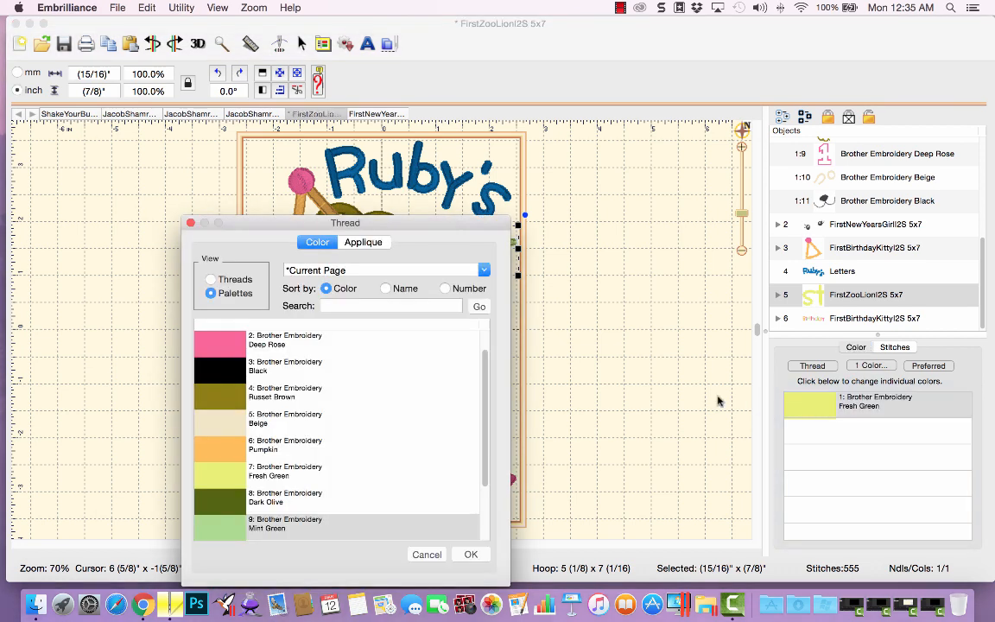
left_click(215, 534)
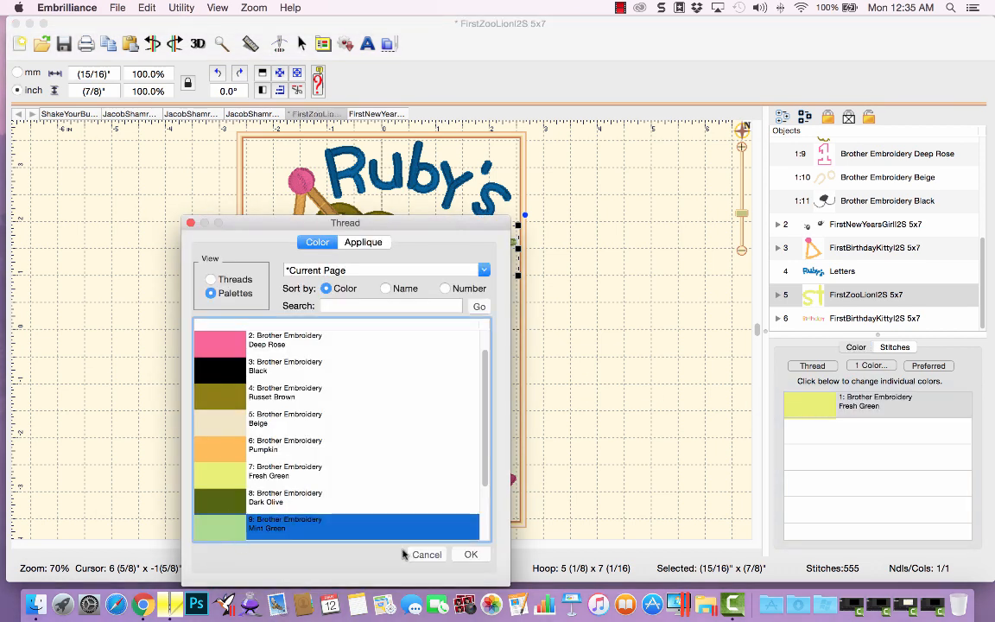
left_click(468, 555)
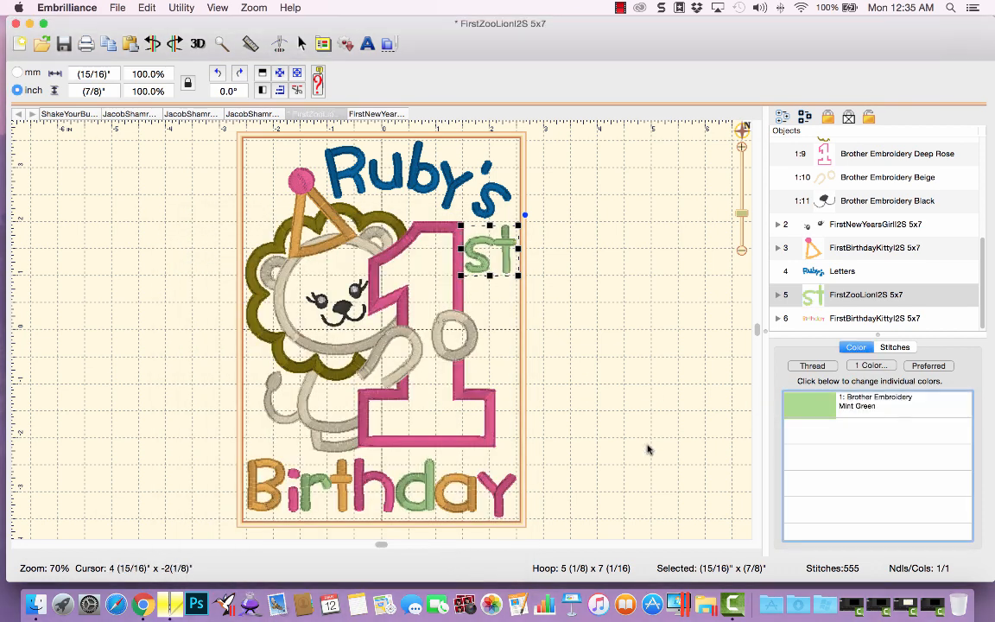
Change the whole Ruby's lettering's thread color to Brother Embroidery Pumpkin.
left_click(850, 274)
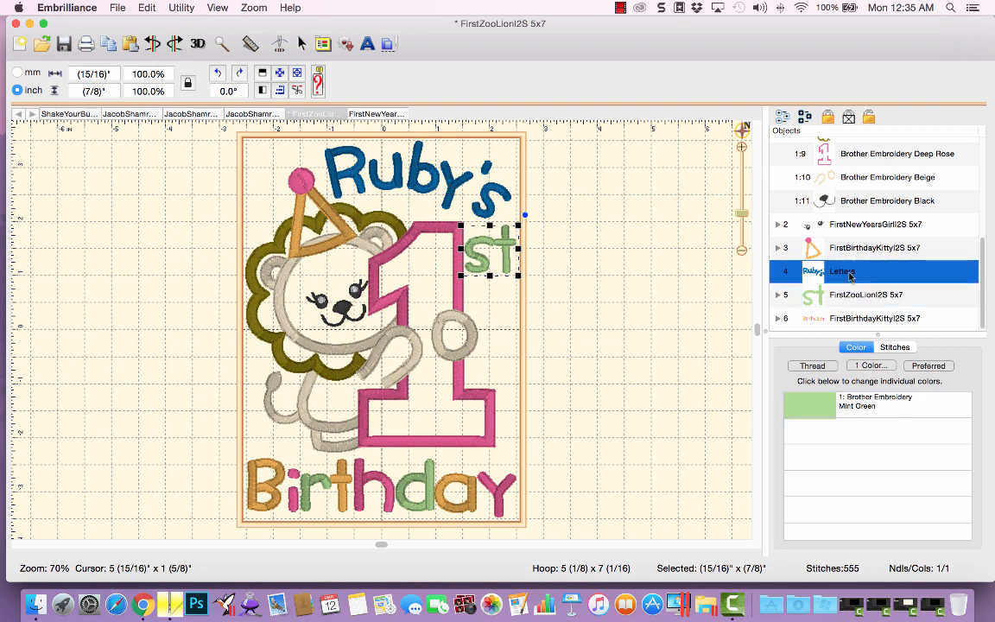
left_click(840, 347)
left_click(812, 365)
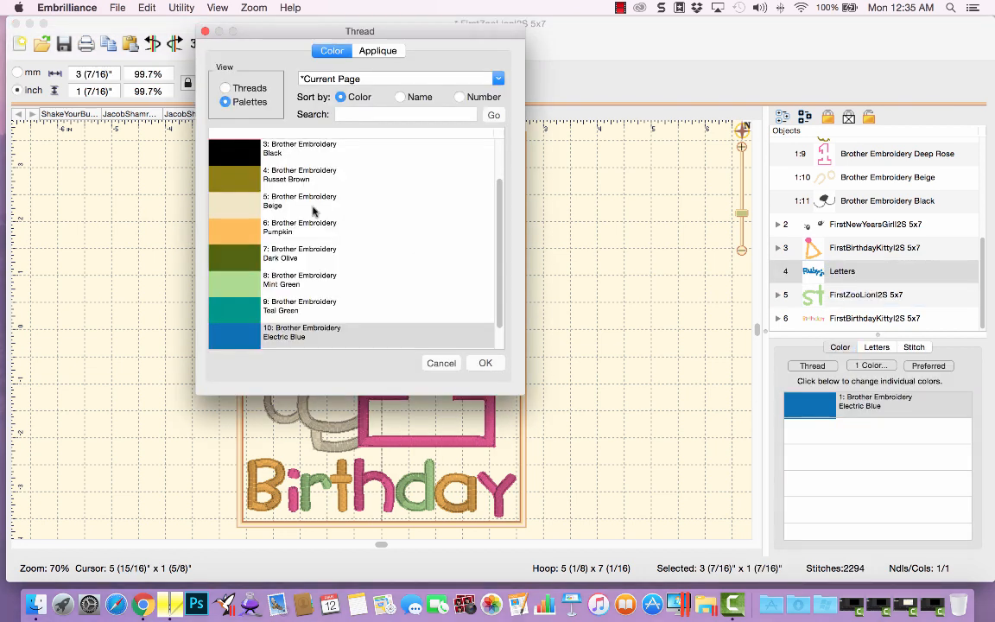
left_click(231, 226)
left_click(484, 363)
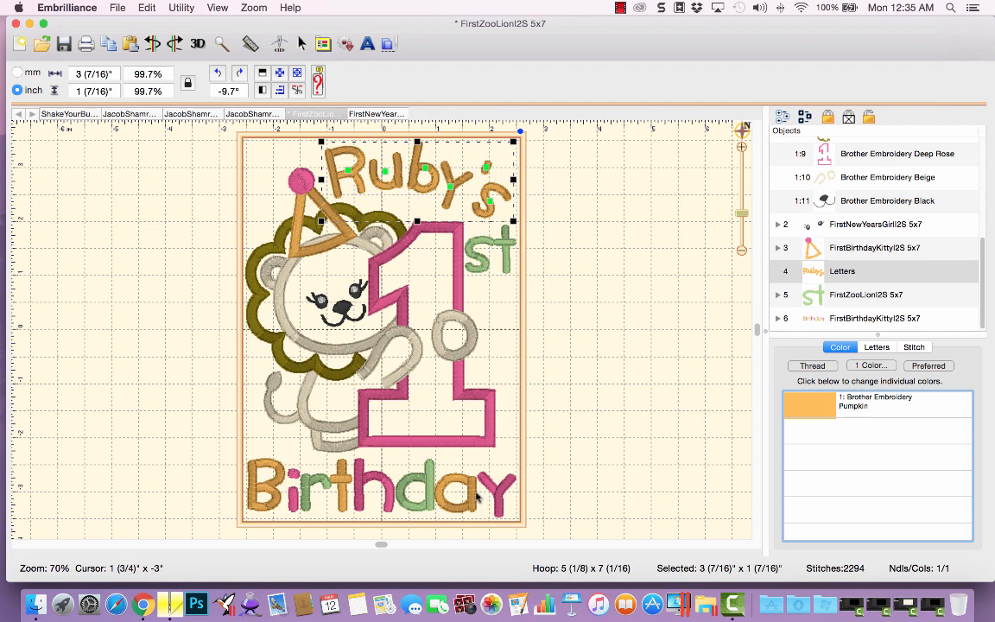
Recolor the letter R of Ruby's to Brother Embroidery Mint Green.
left_click(347, 172)
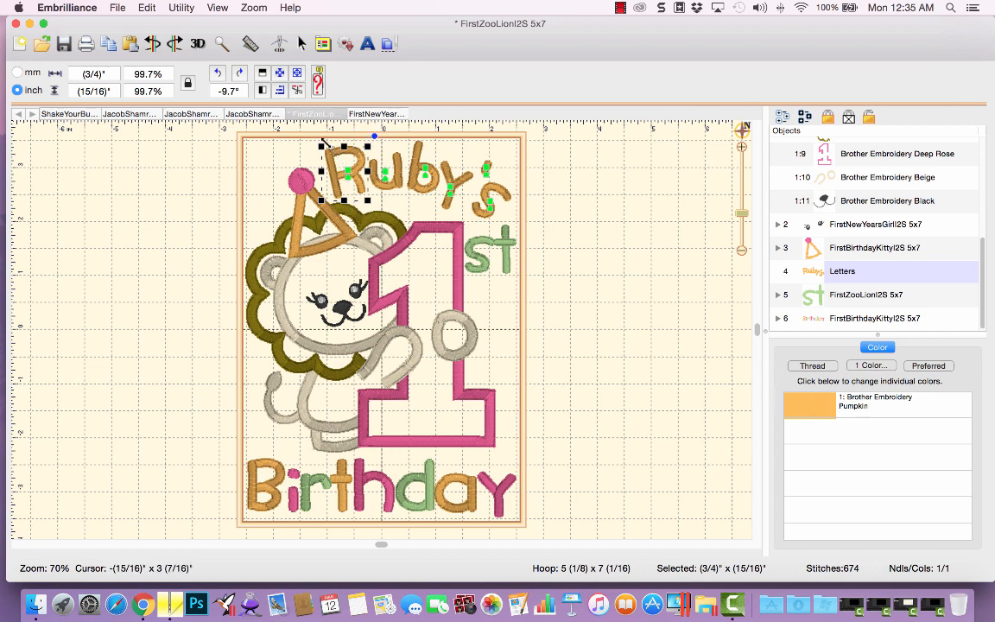
left_click(788, 406)
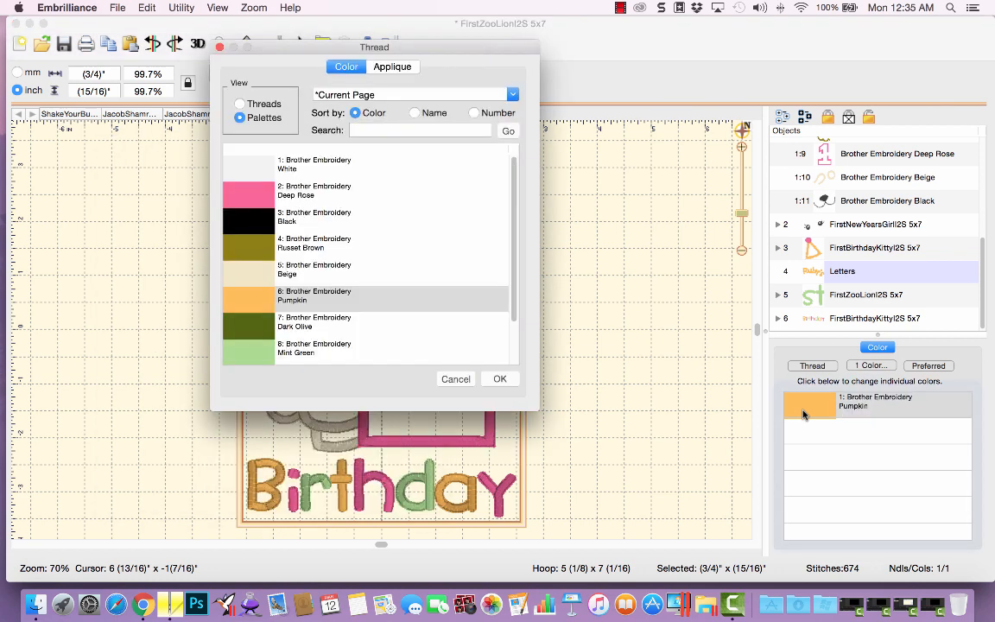
left_click(242, 346)
left_click(500, 380)
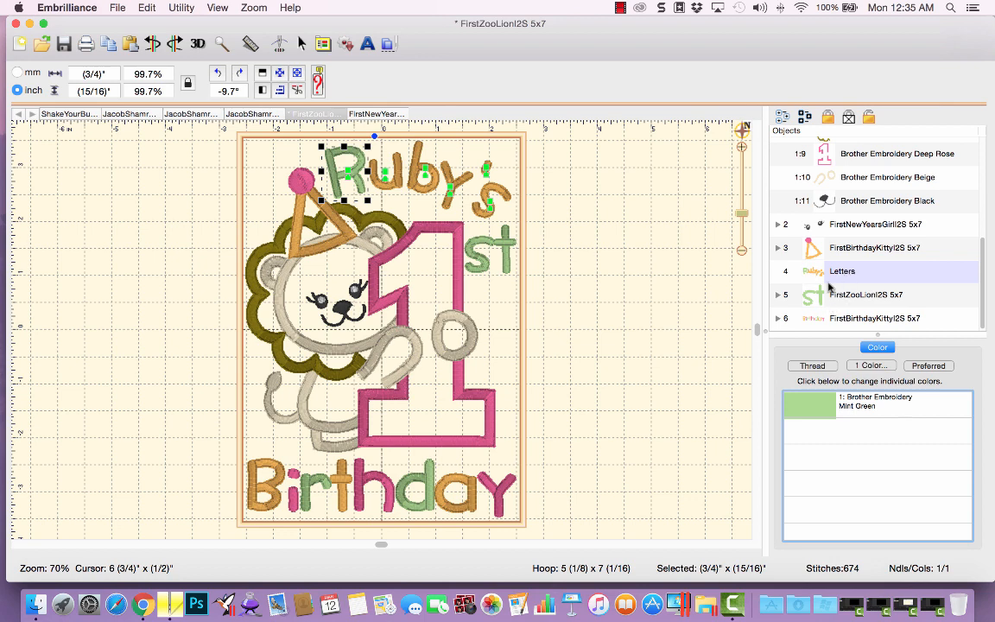
Recolor the letter b of Ruby's to Brother Embroidery Deep Rose.
left_click(429, 173)
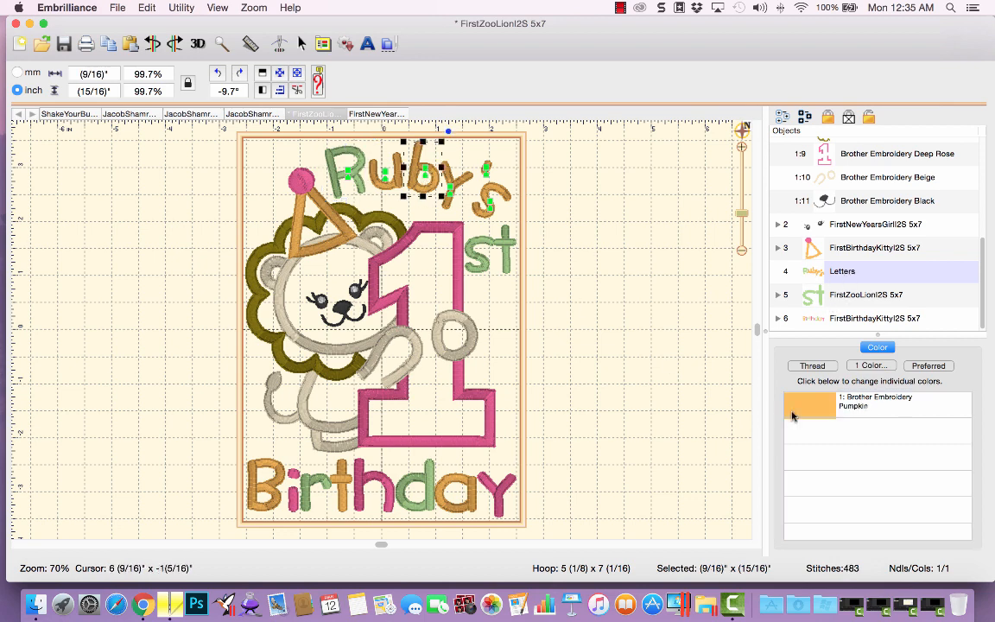
left_click(800, 405)
left_click(258, 210)
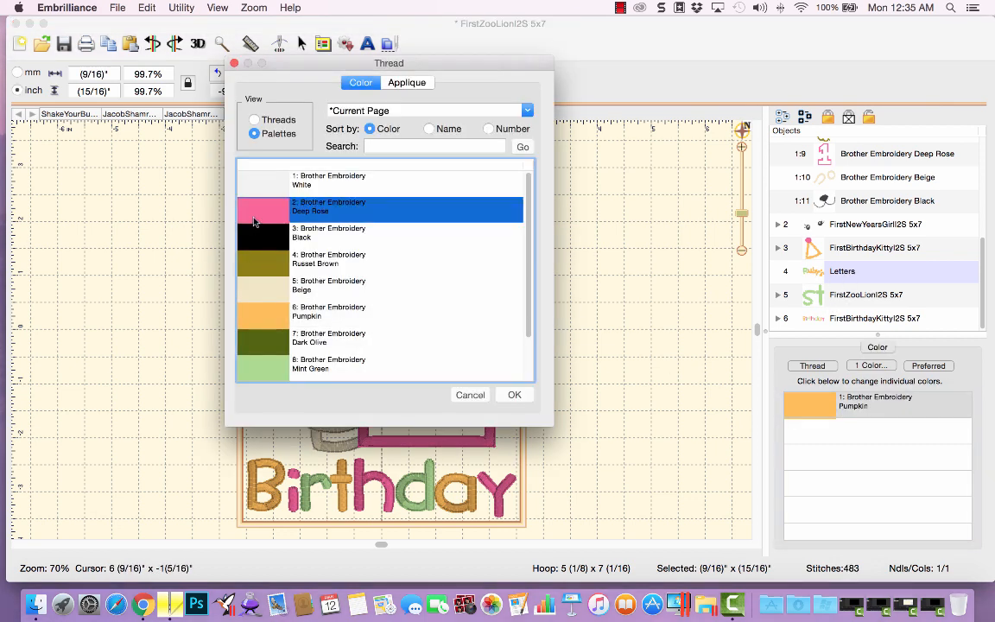
left_click(514, 394)
Recolor the letter y of Ruby's to Brother Embroidery Mint Green.
left_click(405, 174)
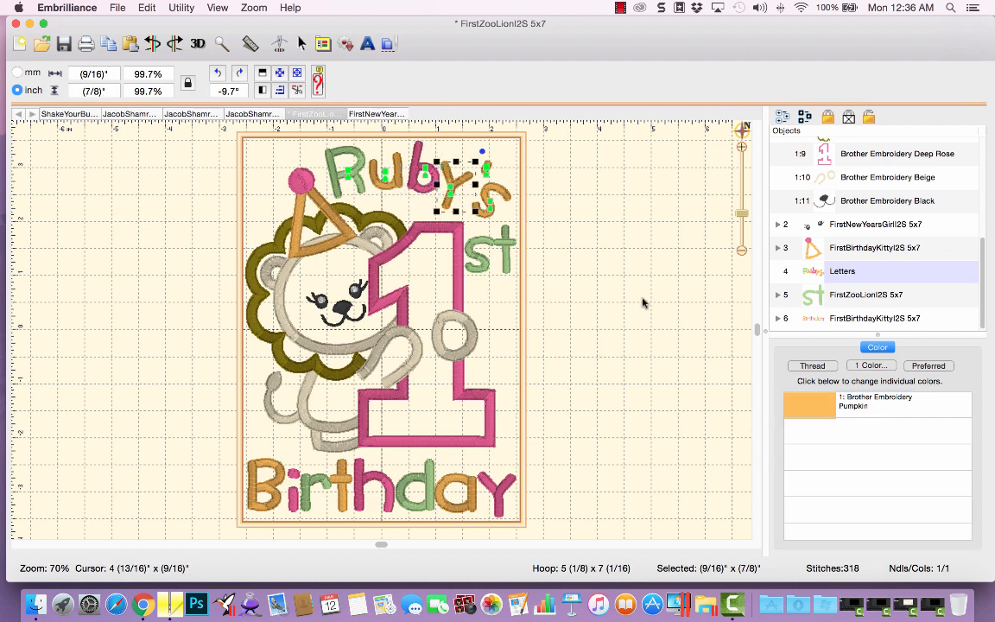
left_click(812, 366)
left_click(262, 380)
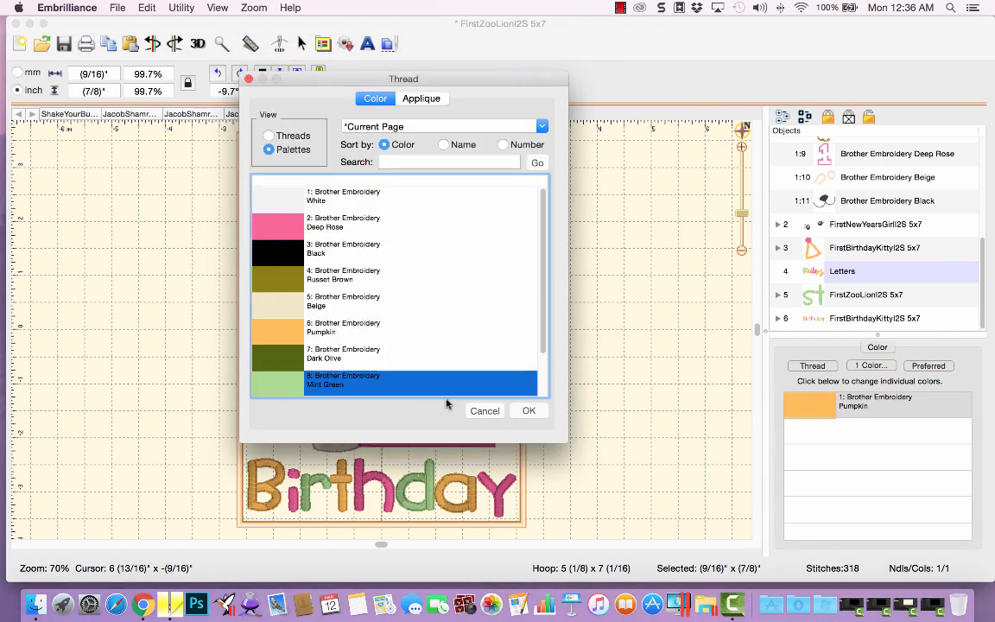
left_click(529, 410)
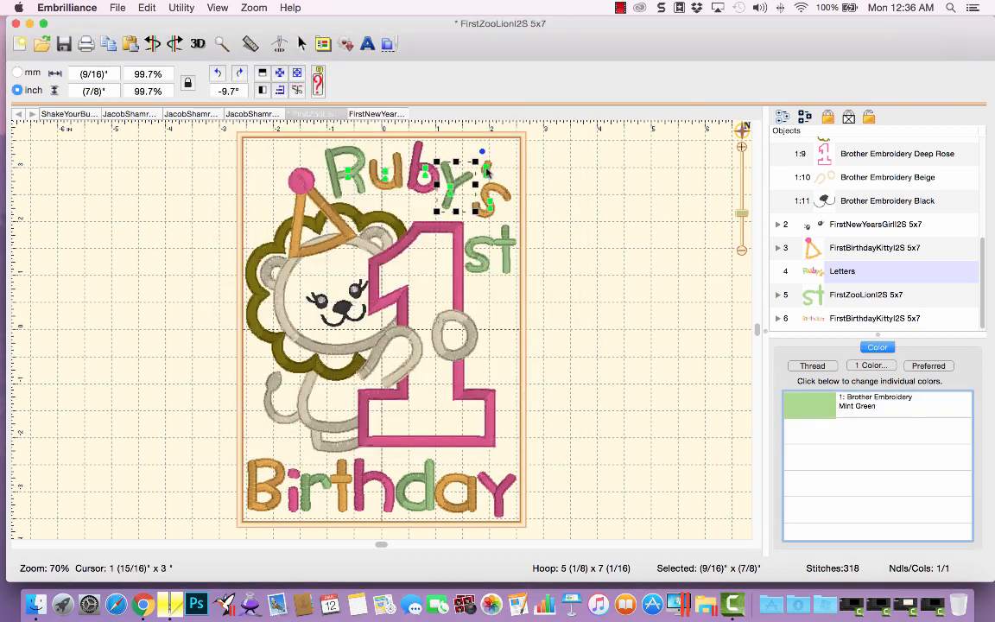
Recolor the apostrophe of Ruby's to Brother Embroidery Deep Rose.
left_click(485, 166)
left_click(812, 365)
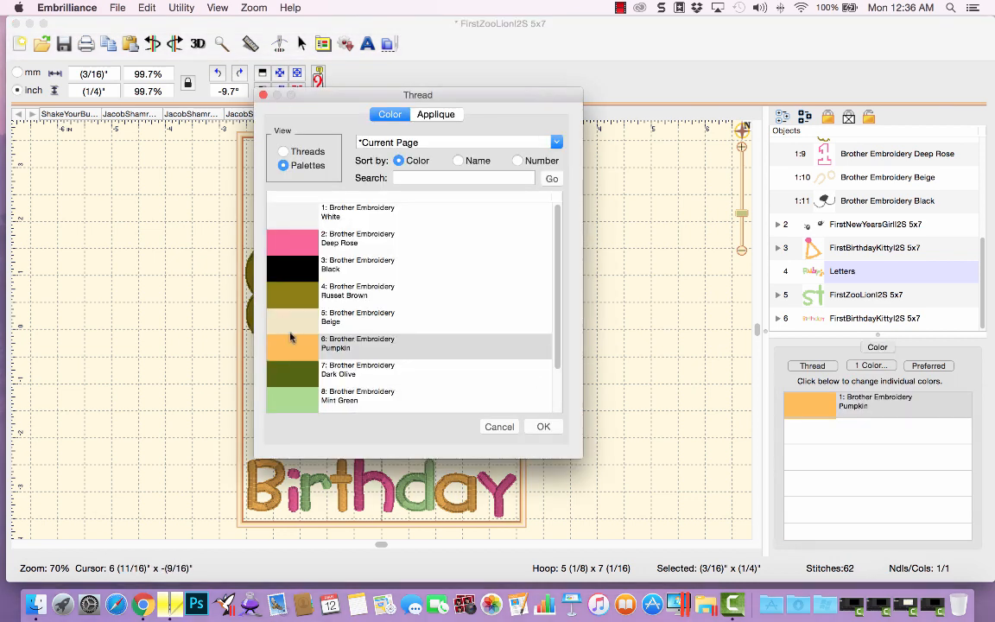
left_click(264, 239)
left_click(553, 430)
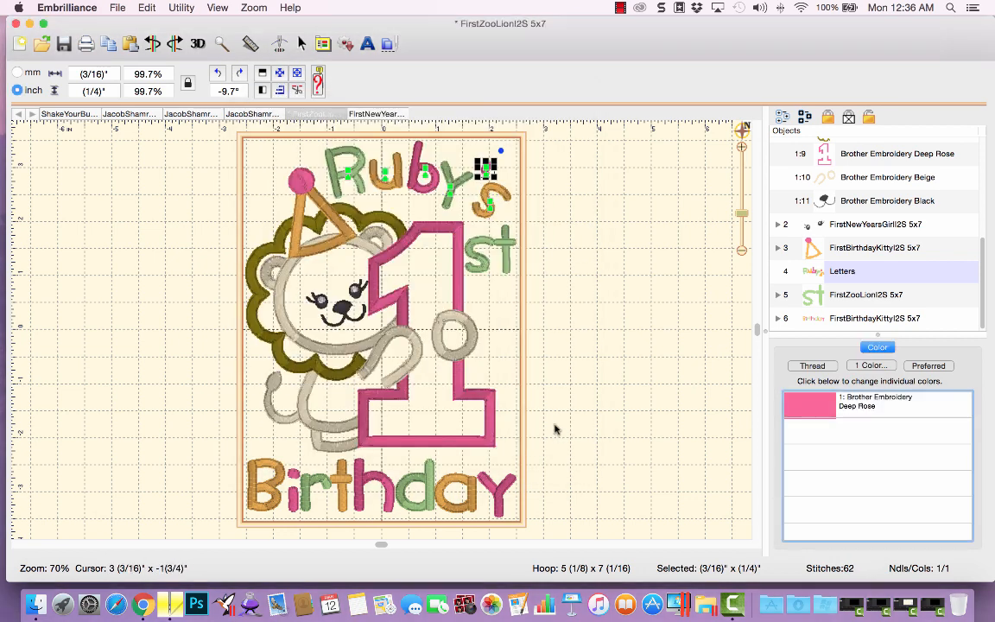
Deselect everything and remove the hidden overlapping stitches across the whole design.
left_click(674, 419)
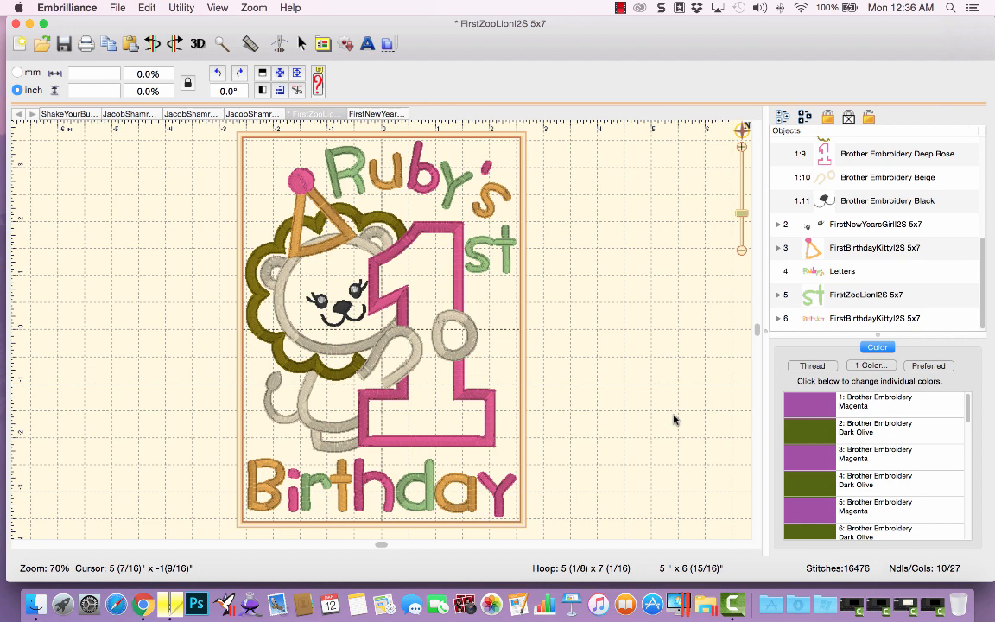
left_click(297, 91)
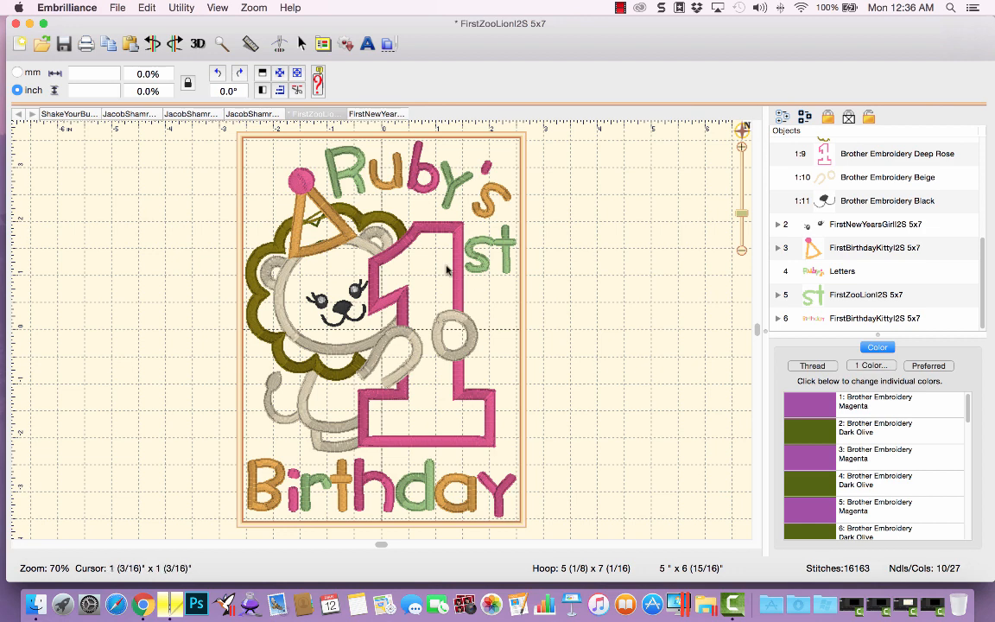
Inspect the thread colors of the Letters, 'st' and Birthday objects one by one.
left_click(836, 271)
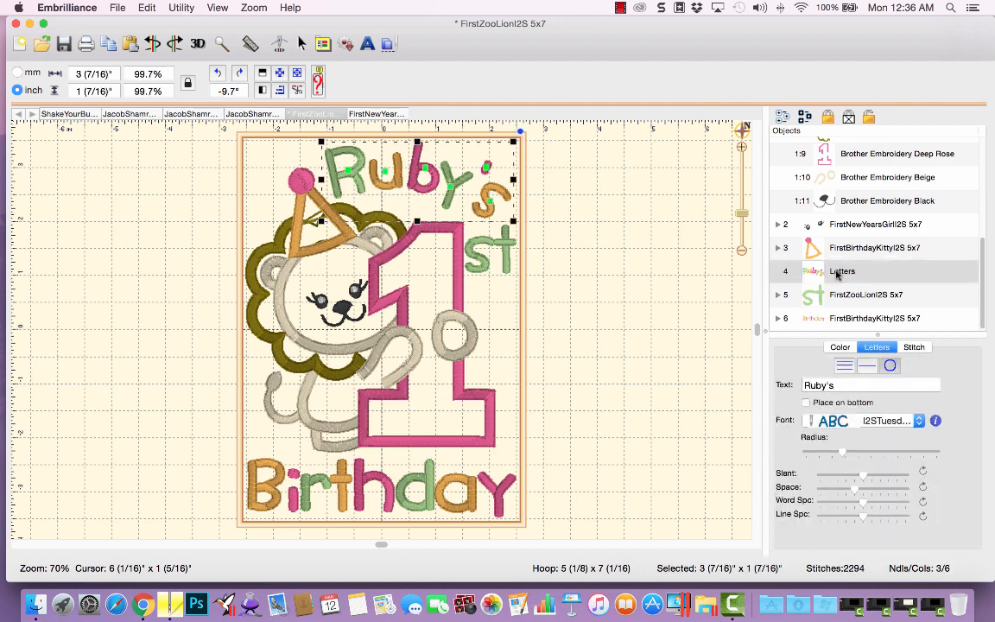
left_click(364, 176)
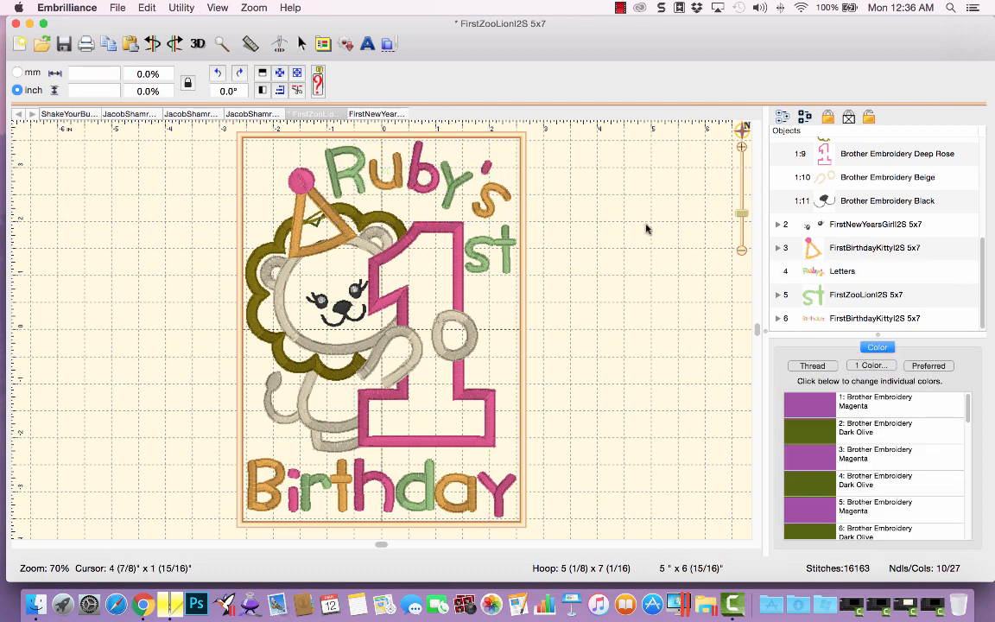
left_click(816, 295)
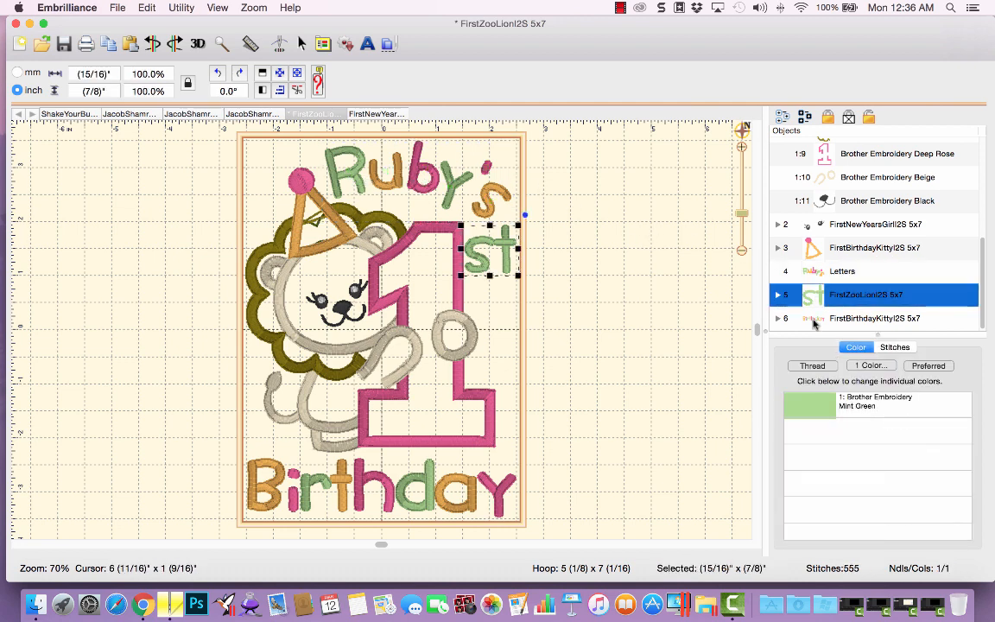
left_click(814, 319)
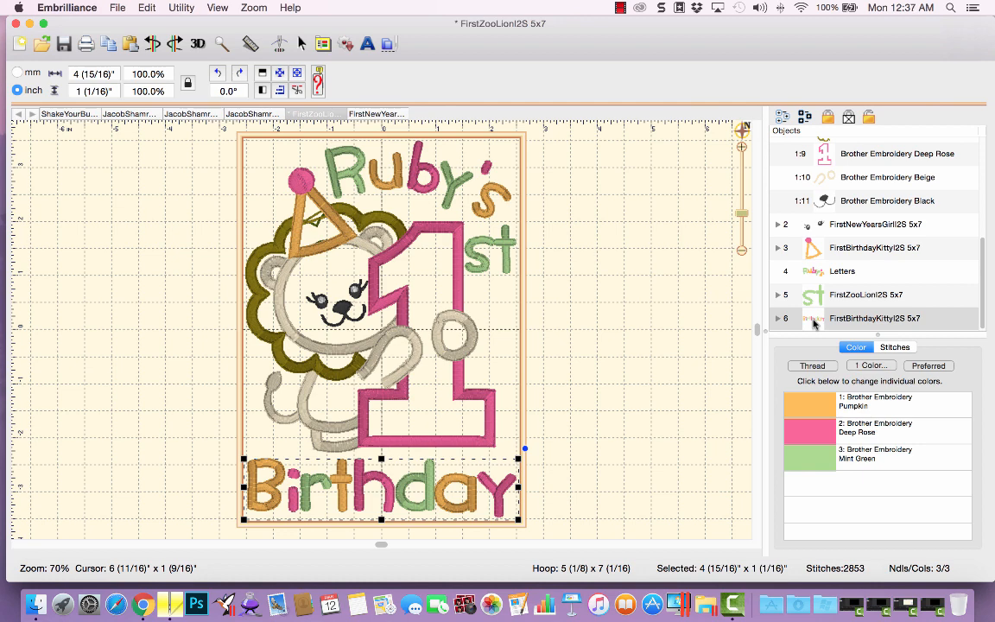
Run Color Sort on the design to reduce the number of color changes.
left_click(182, 9)
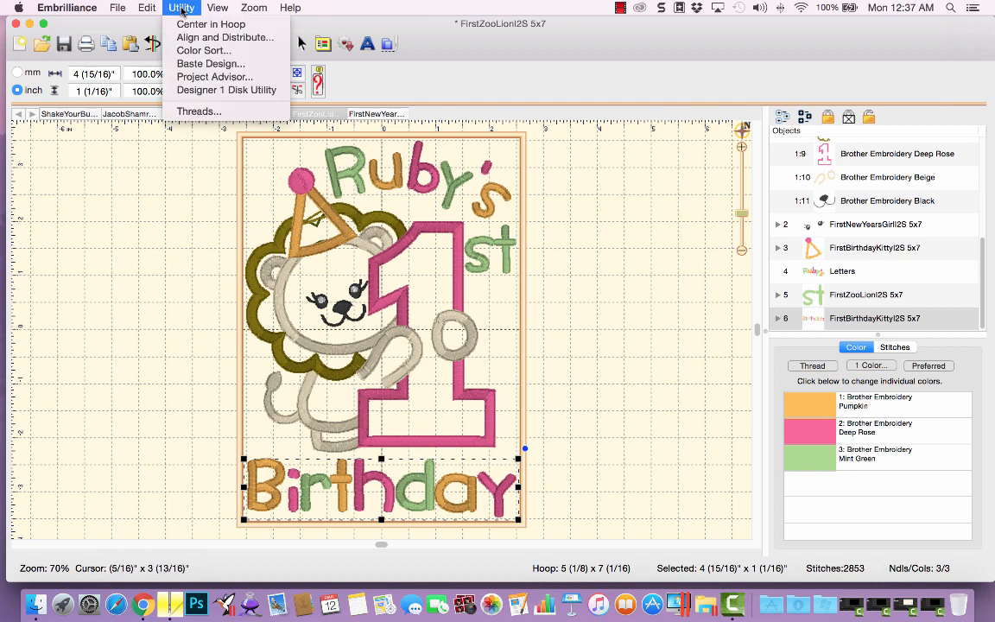
left_click(182, 52)
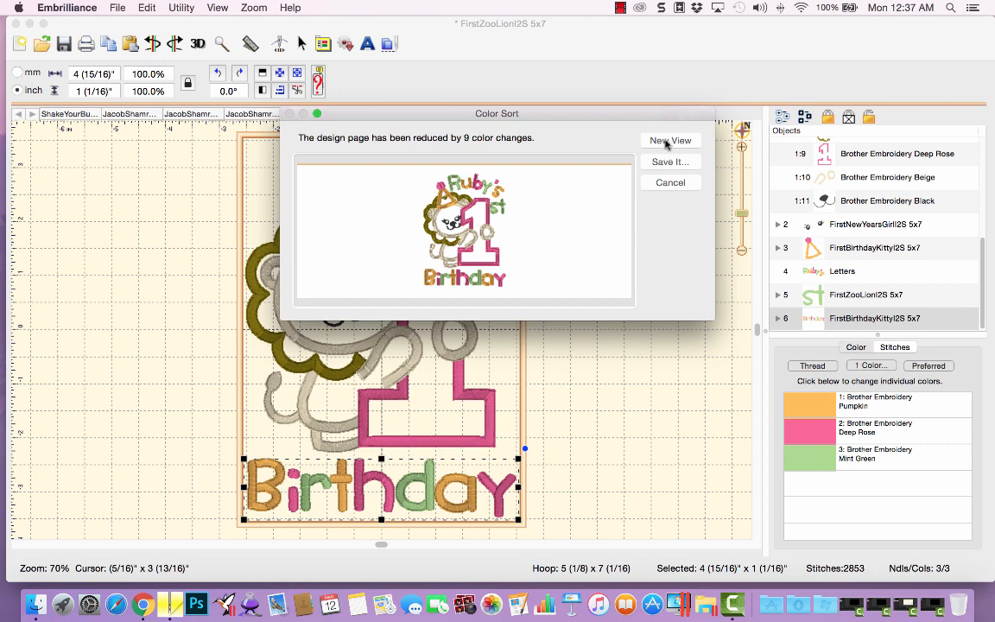
Open the color-sorted design in a new view and switch between it and the original design tab.
left_click(666, 142)
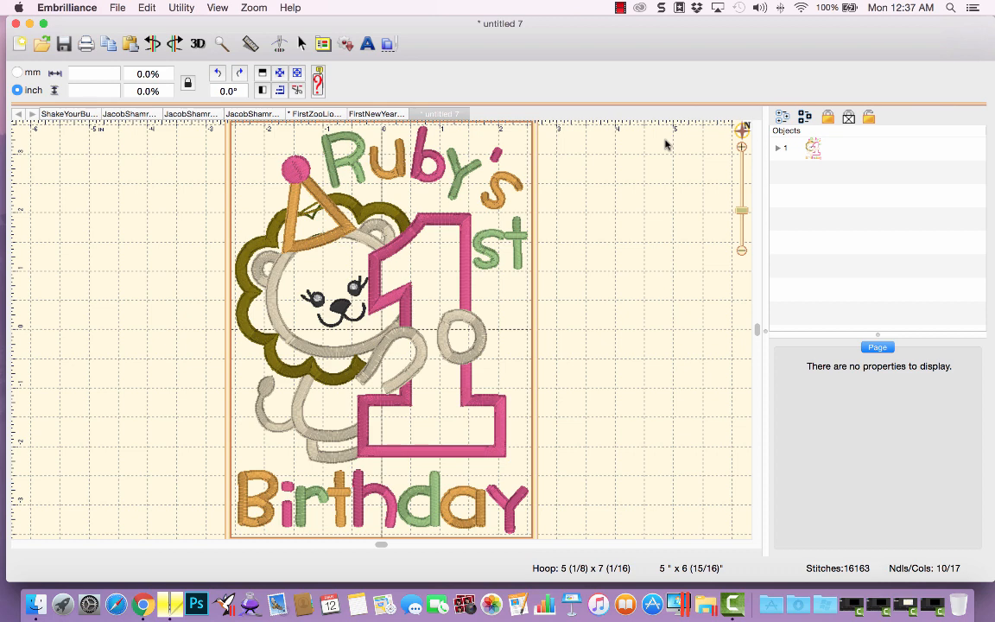
left_click(354, 115)
left_click(323, 115)
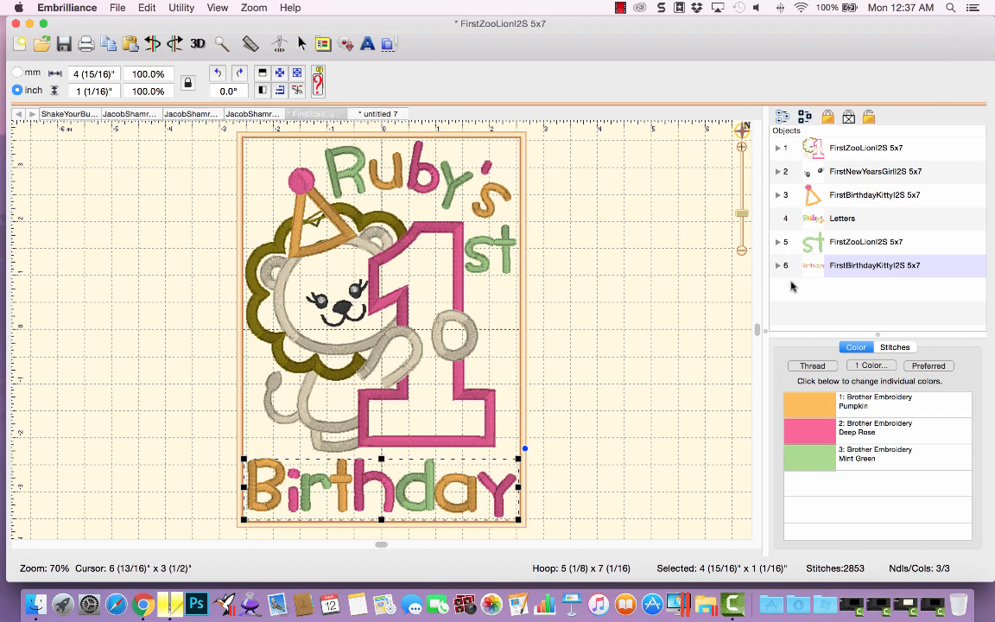
left_click(389, 113)
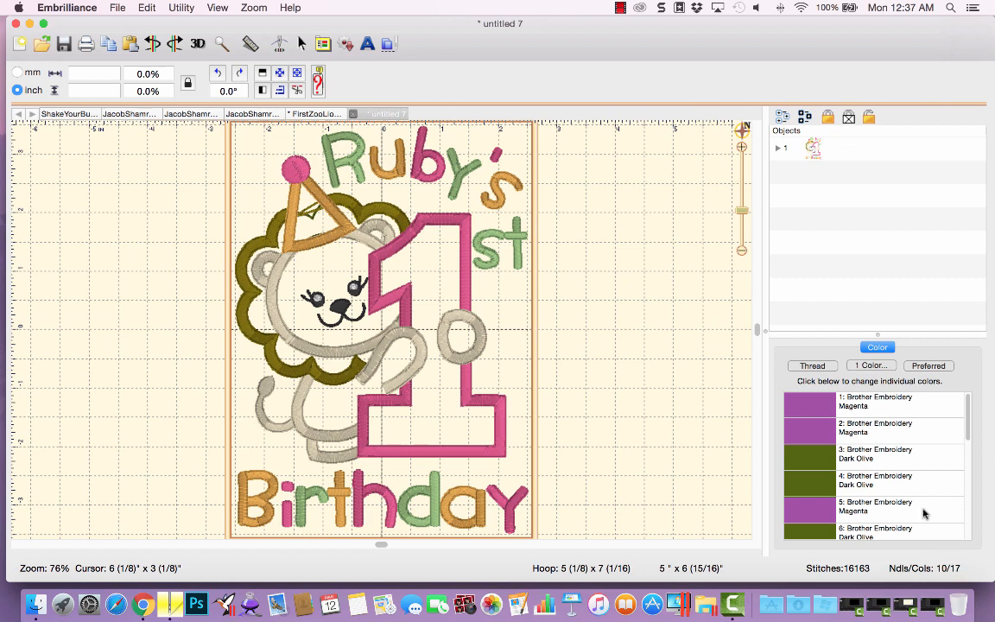
Expand the sorted design's color blocks and inspect the Beige, Russet Brown and Deep Rose blocks.
left_click(779, 149)
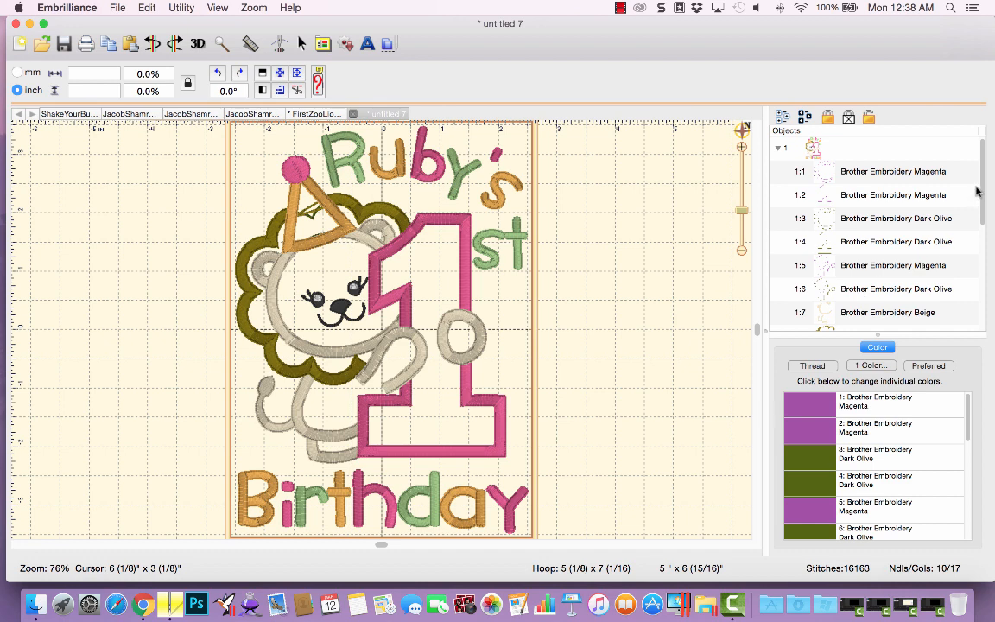
scroll(978, 191, "down", 5)
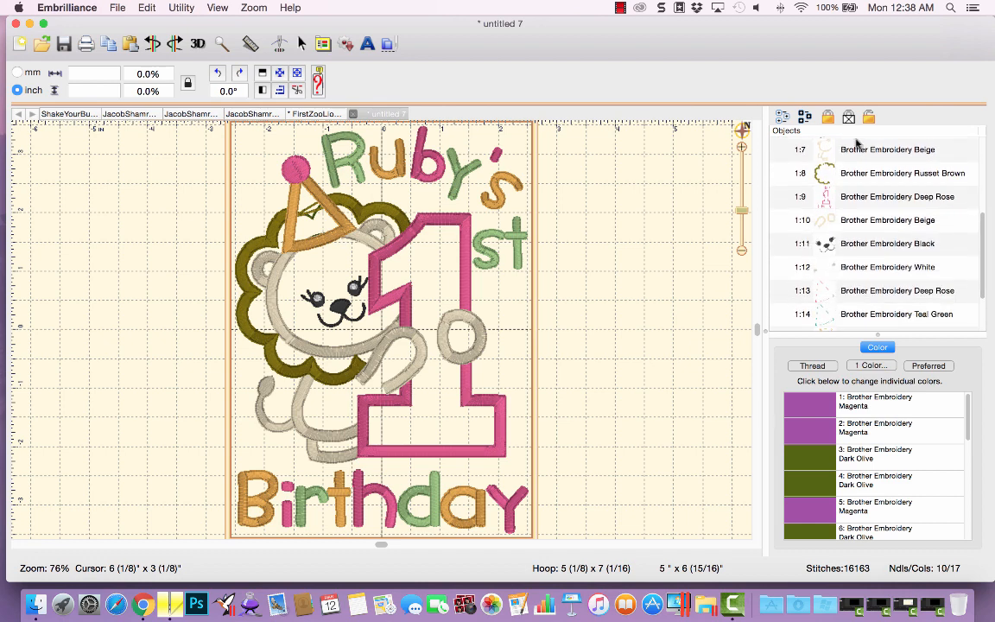
left_click(858, 149)
left_click(855, 173)
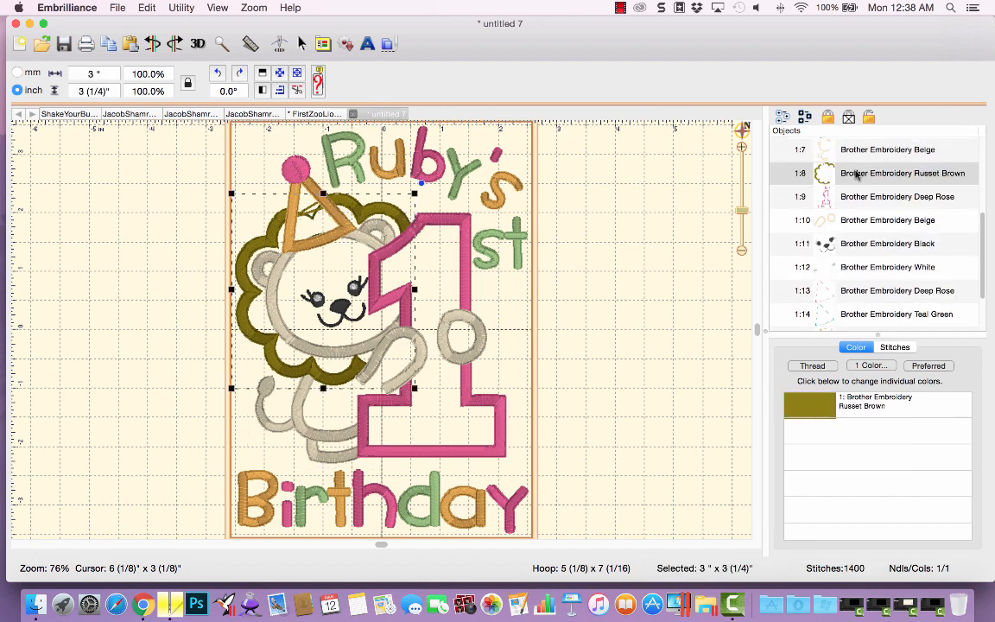
left_click(855, 197)
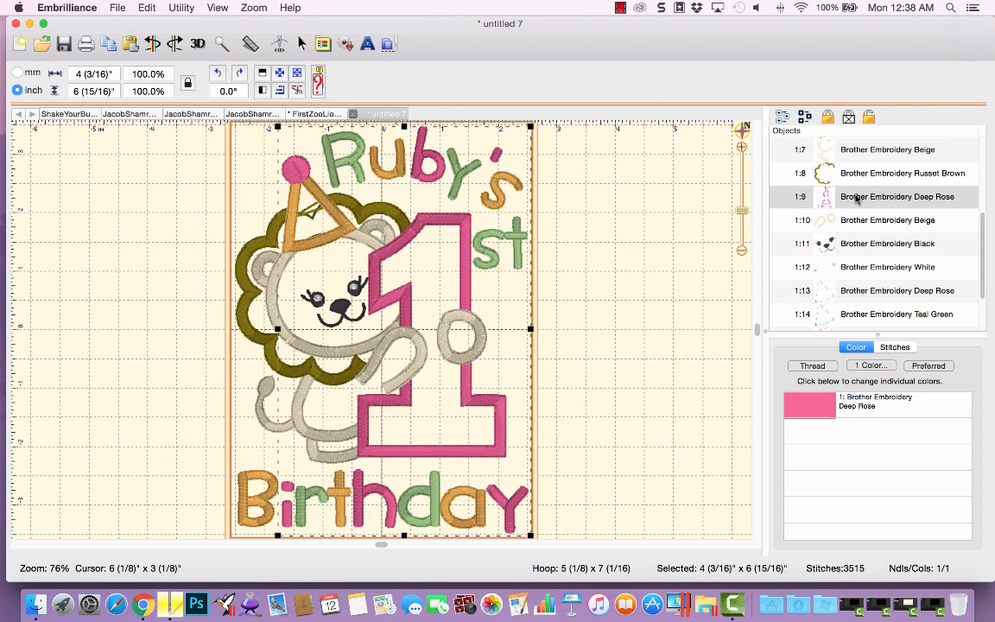
Turn on Ghost Mode and select the color blocks one by one to see which parts each stitches.
left_click(208, 8)
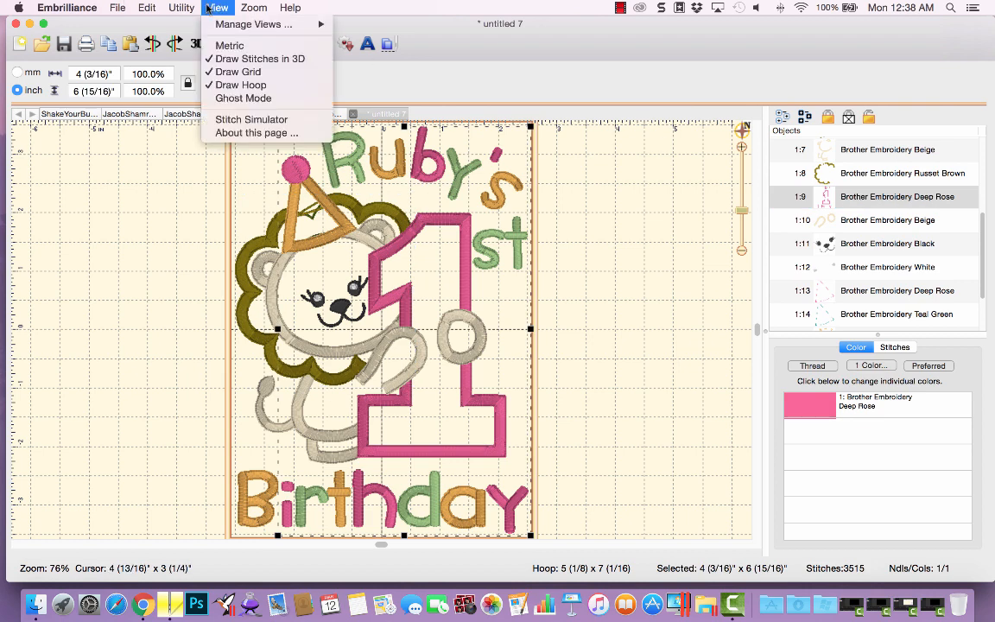
left_click(243, 98)
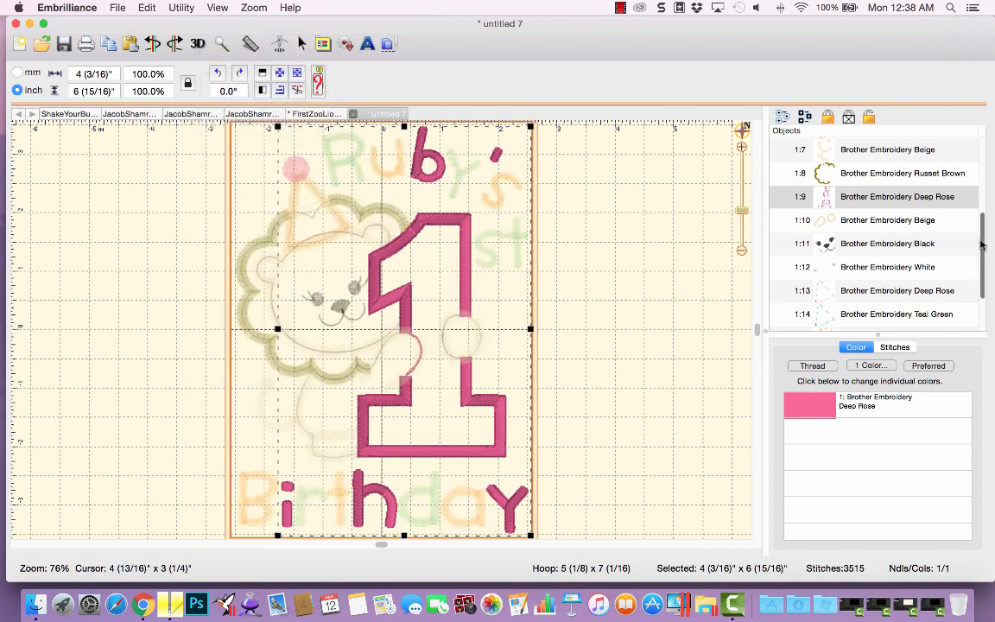
left_click_drag(982, 244, 981, 171)
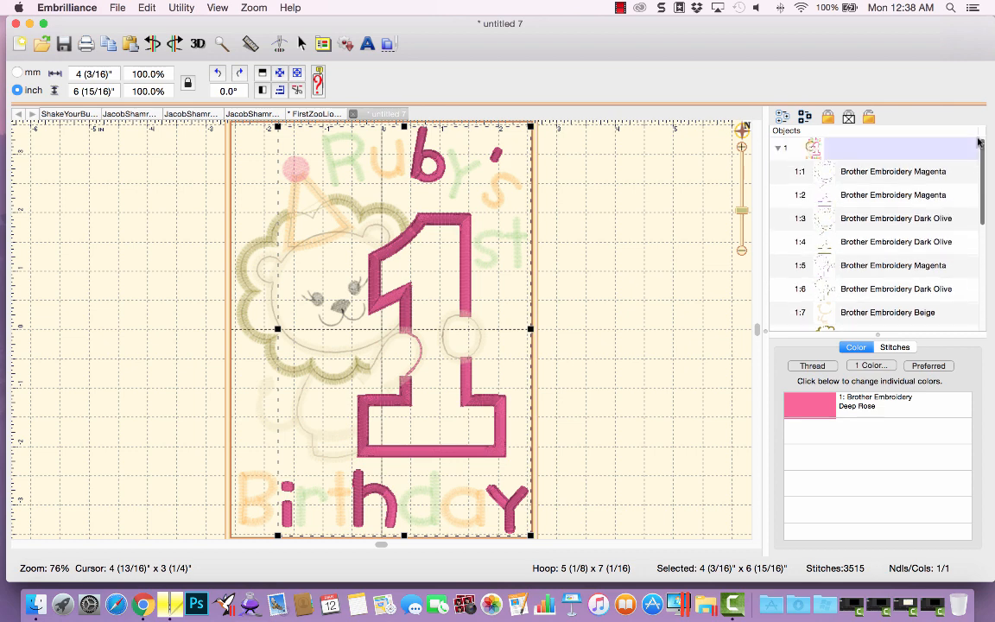
left_click(848, 310)
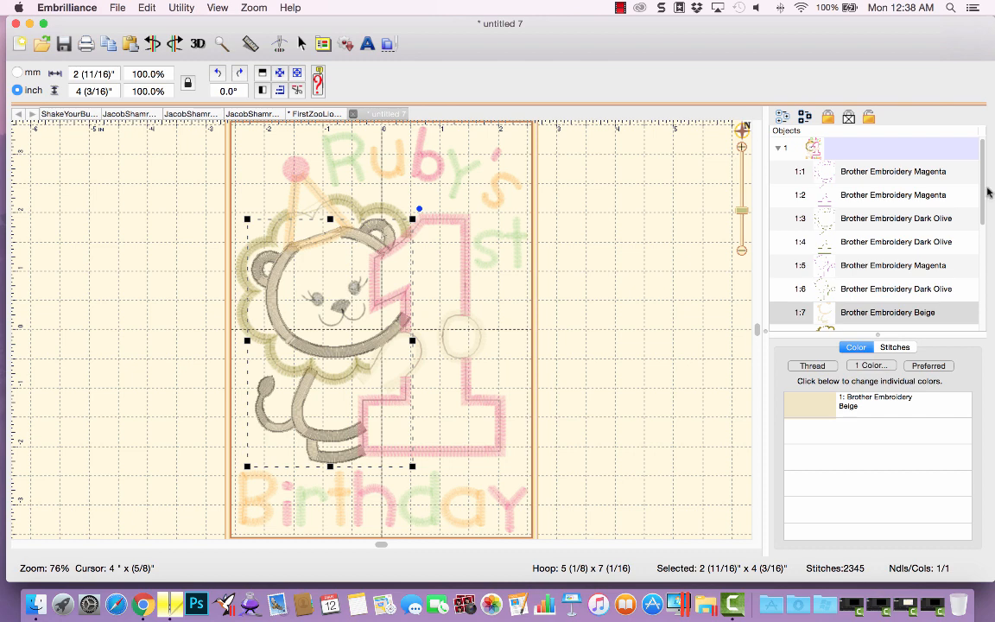
scroll(898, 242, "down", 4)
left_click(903, 242)
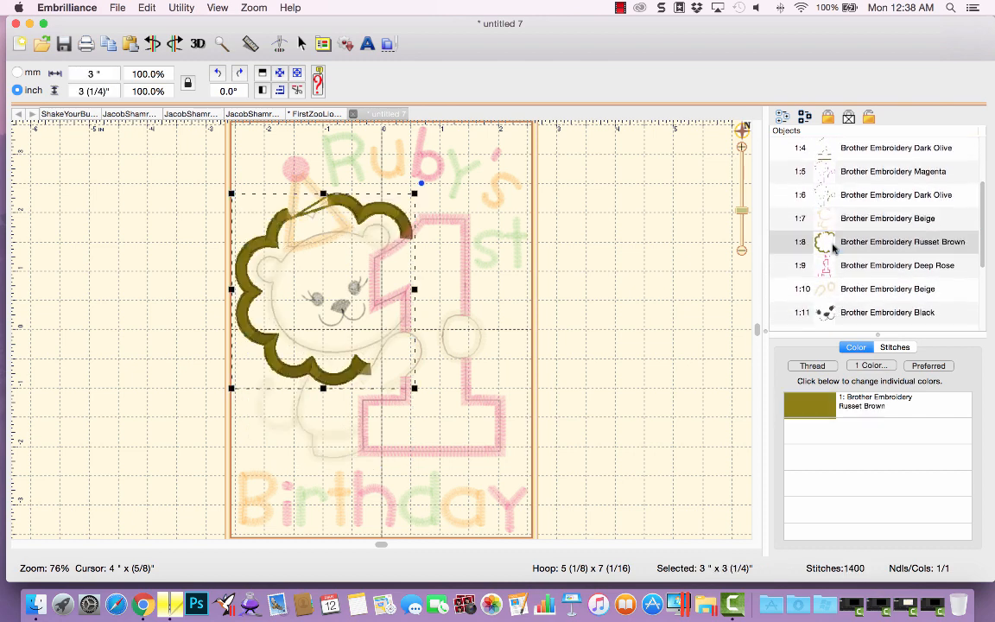
left_click(786, 265)
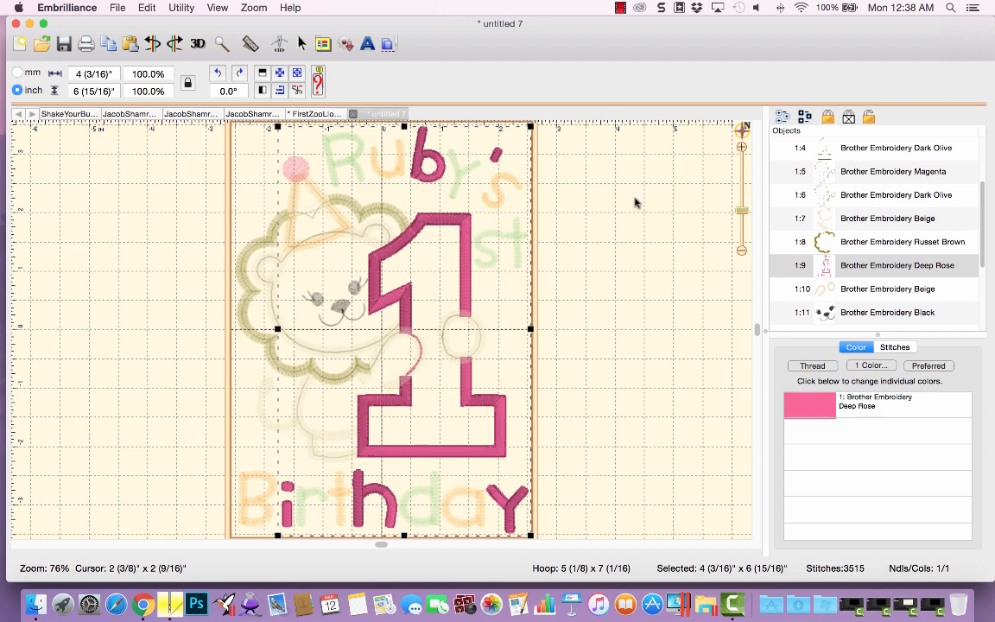
left_click(851, 288)
left_click(869, 313)
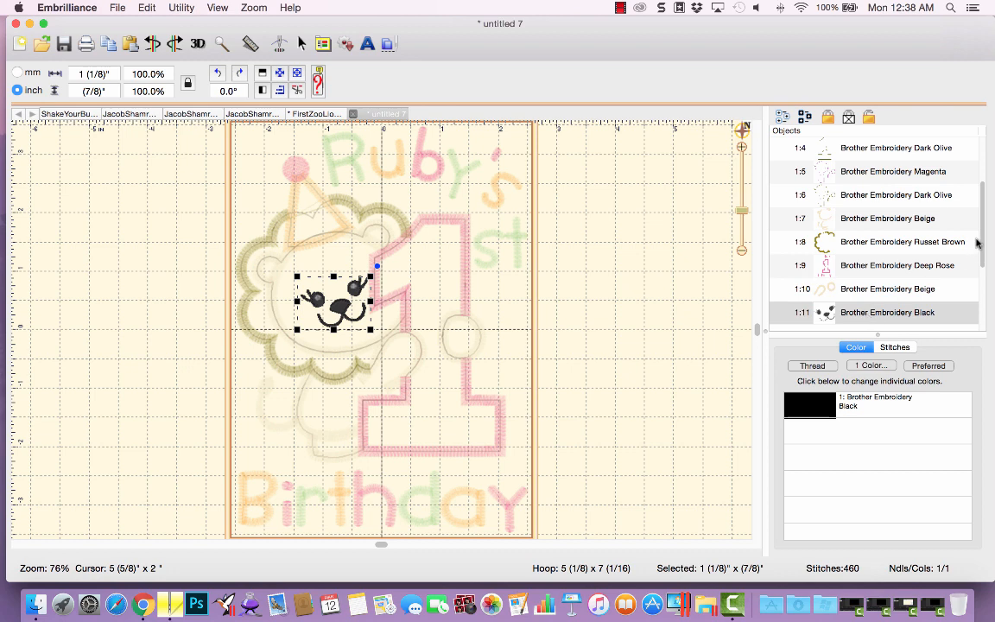
Inspect the remaining color blocks from White through Mint Green.
scroll(881, 216, "down", 5)
left_click(879, 204)
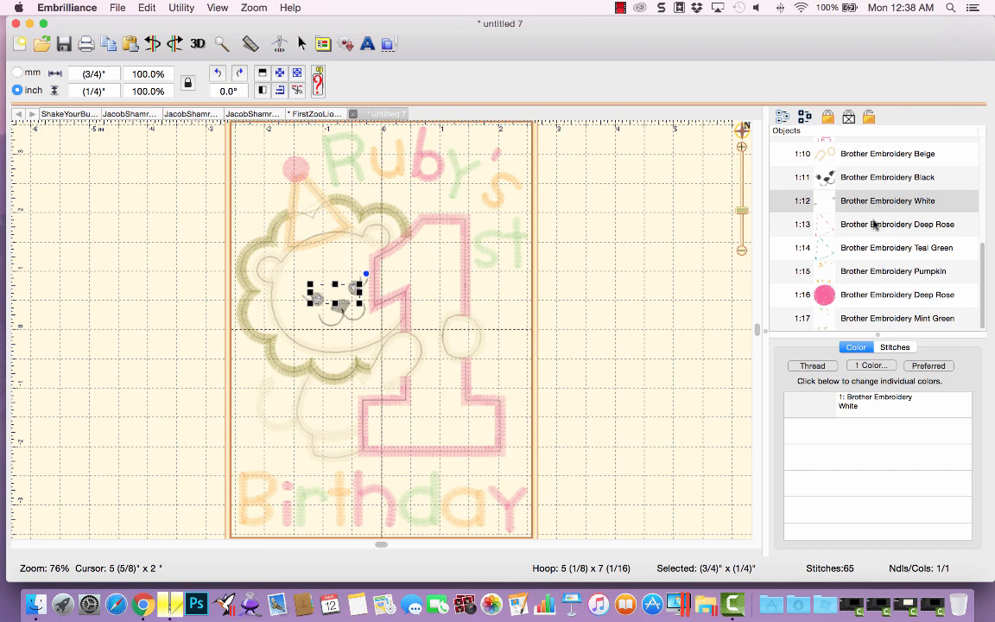
left_click(870, 225)
left_click(867, 249)
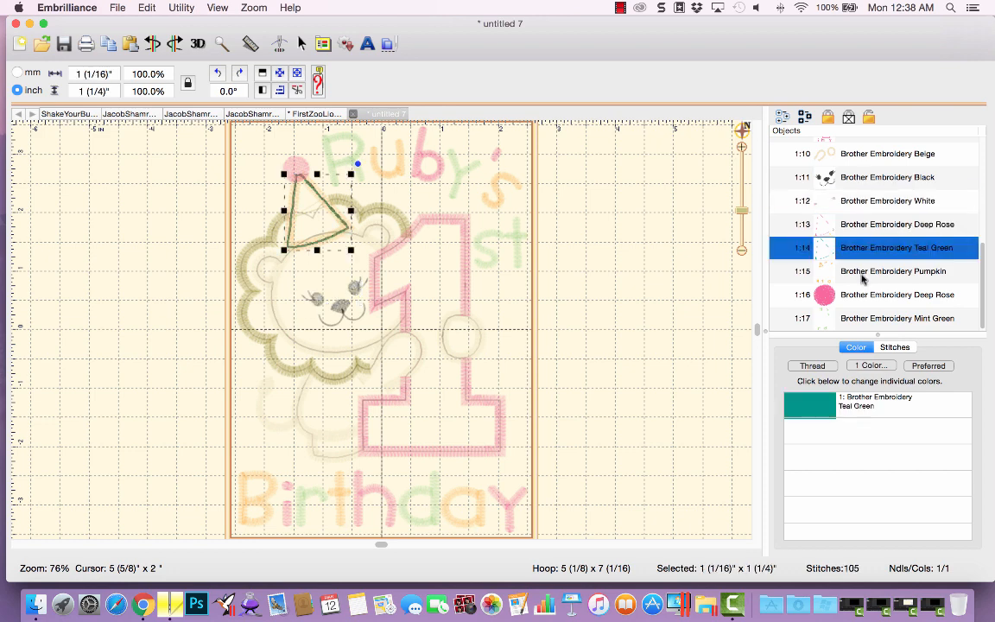
left_click(864, 271)
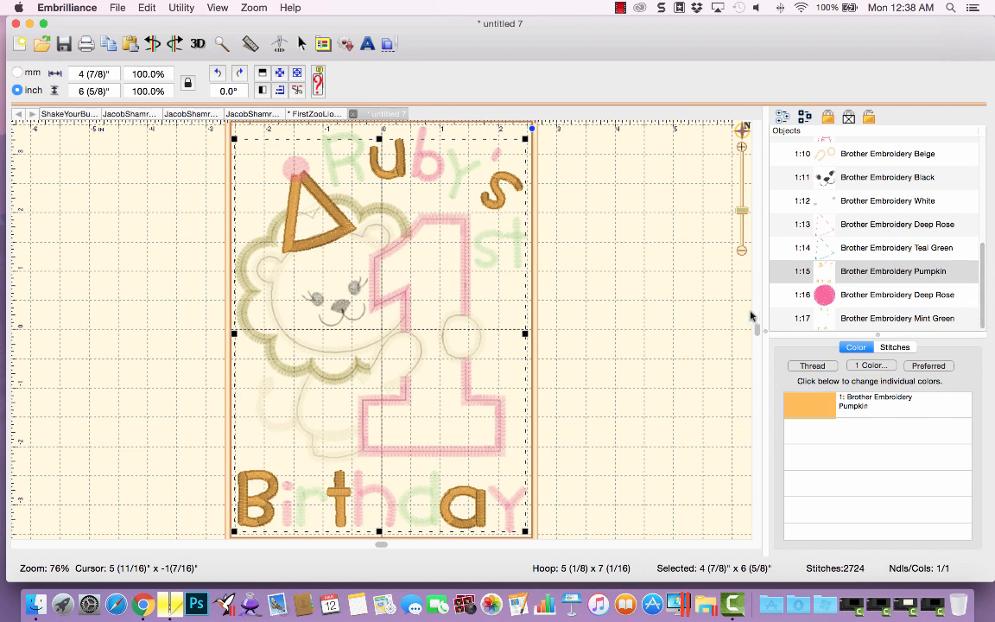
left_click(826, 296)
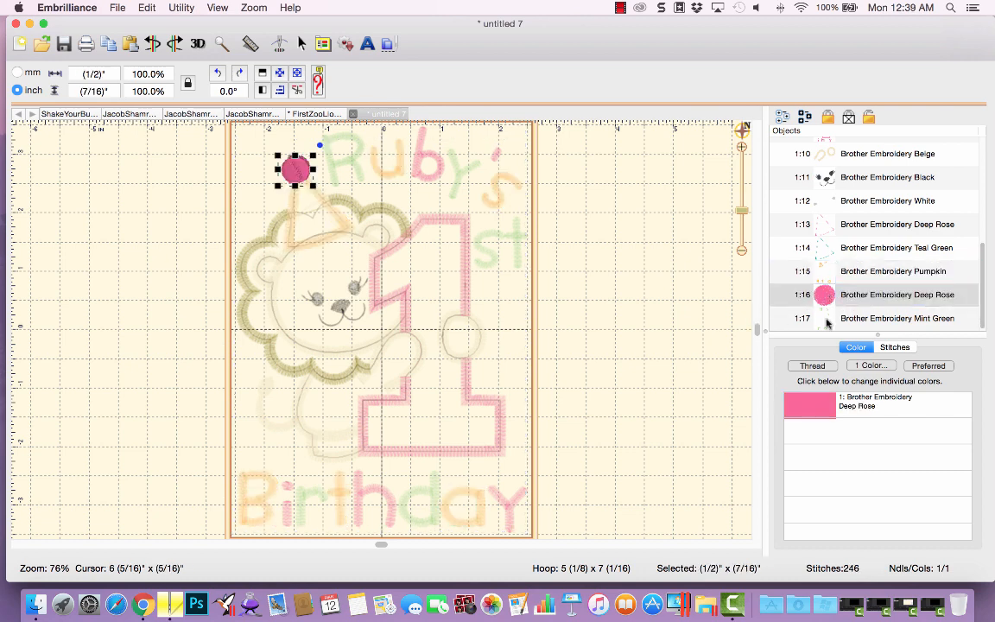
left_click(827, 320)
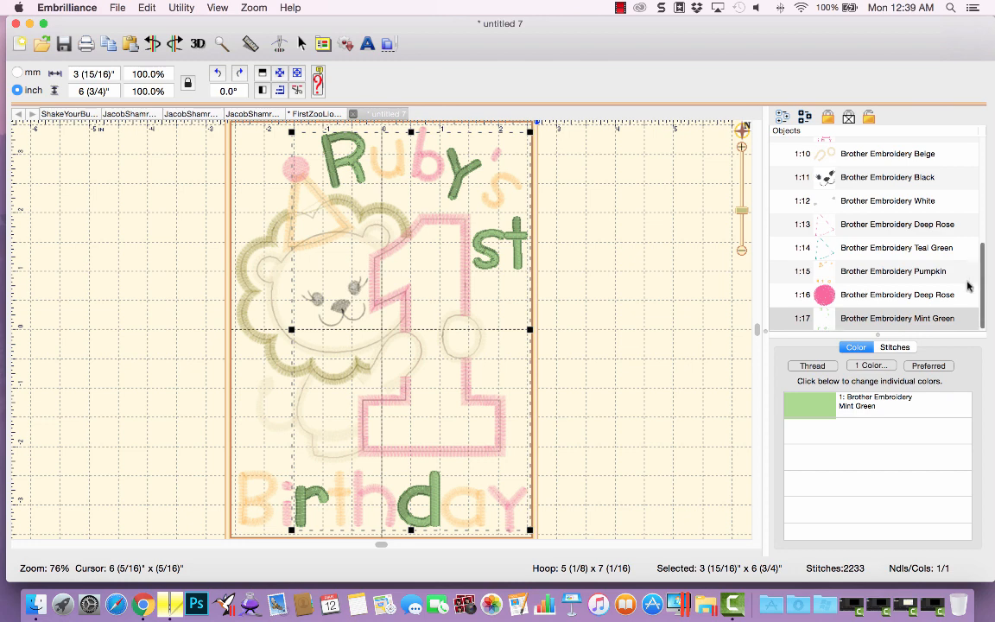
Move the Deep Rose pompom block up to stitch right after the other Deep Rose block of the 1.
left_click(827, 296)
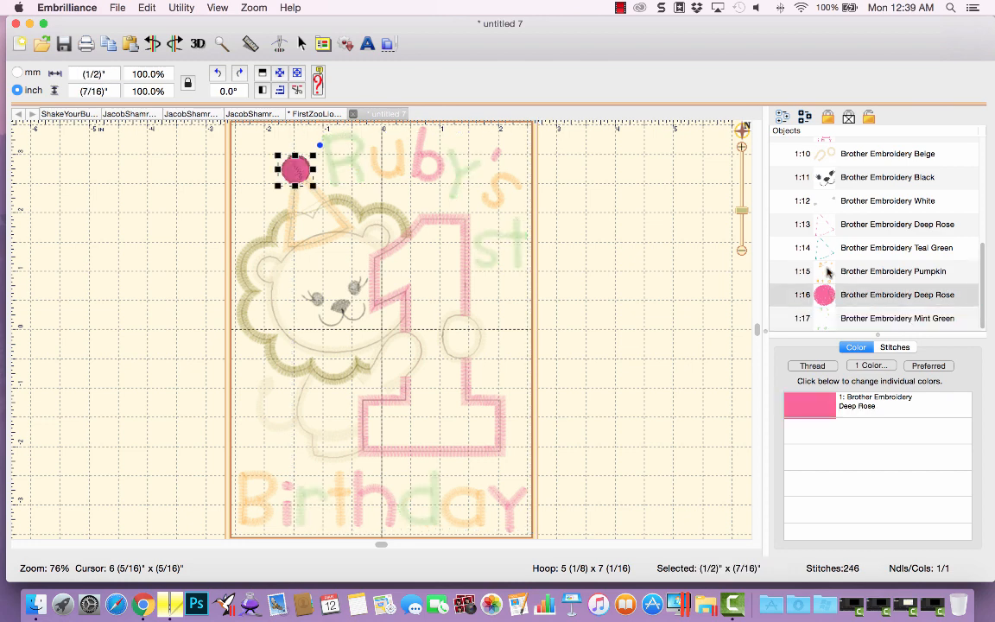
left_click_drag(981, 251, 979, 233)
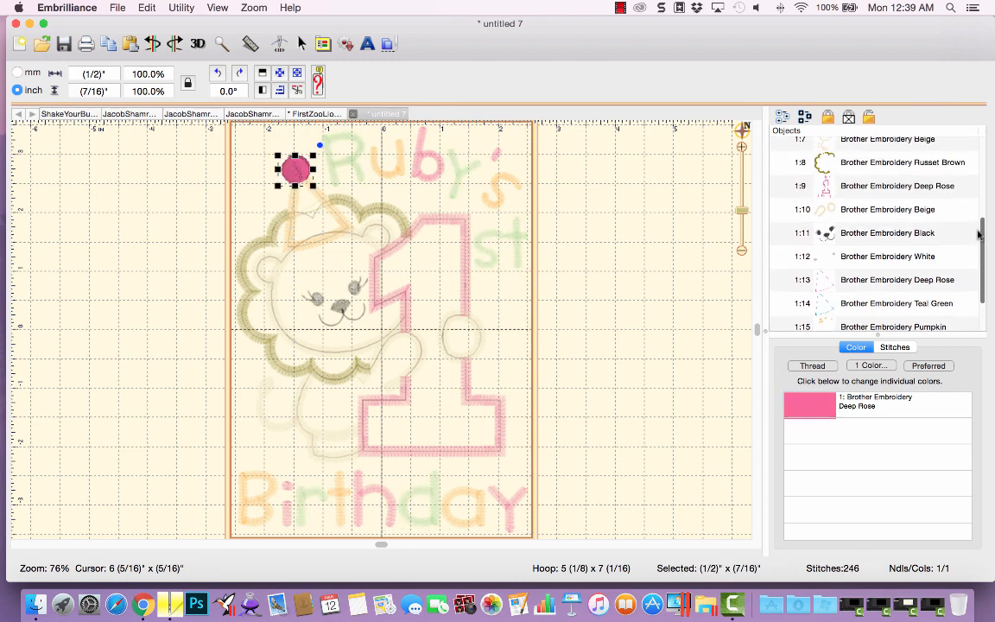
left_click(847, 190)
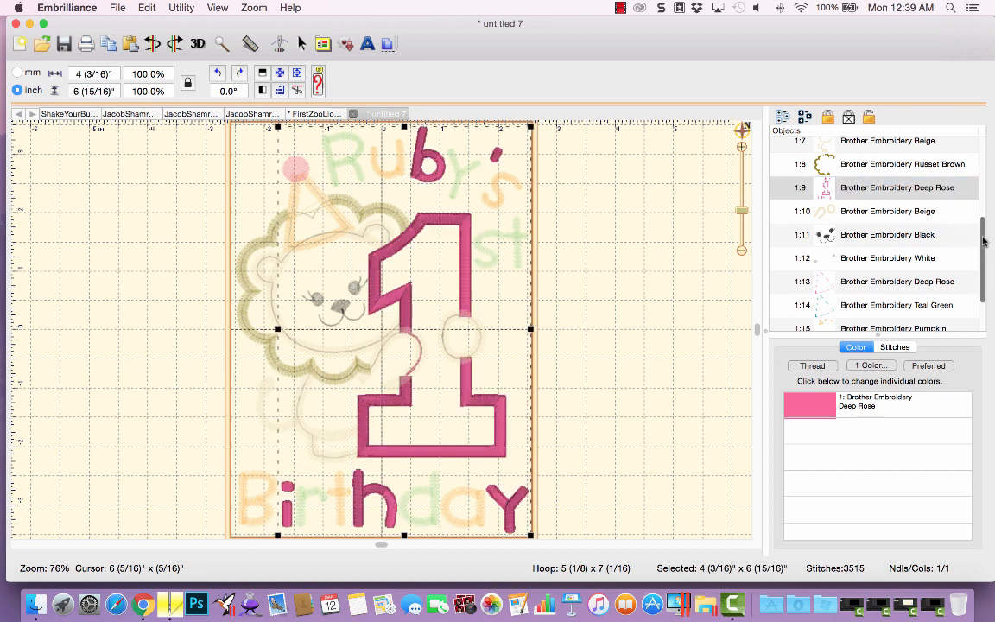
scroll(958, 229, "down", 3)
left_click(837, 302)
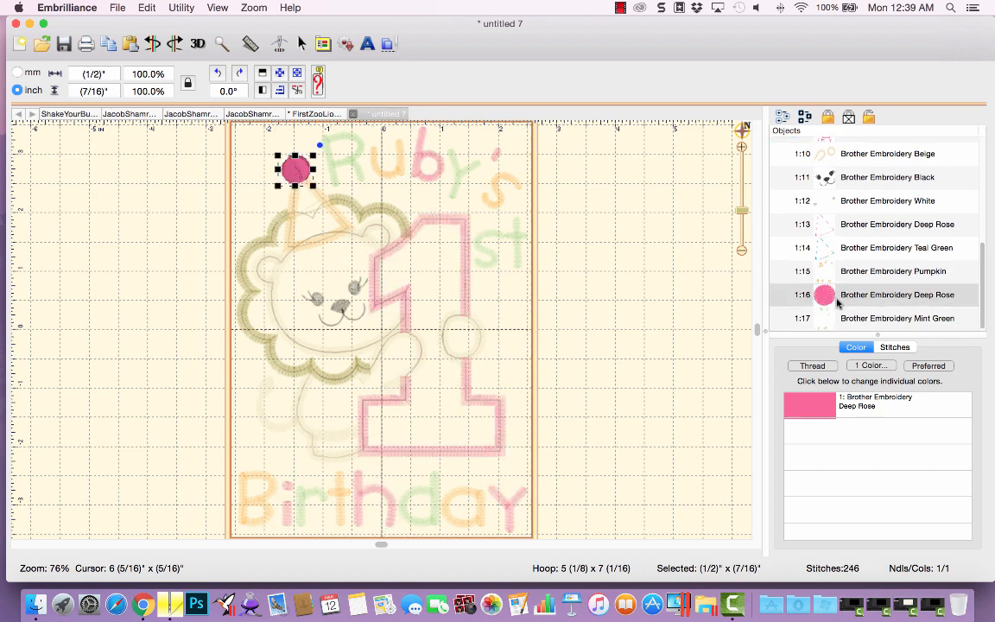
left_click_drag(827, 300, 823, 165)
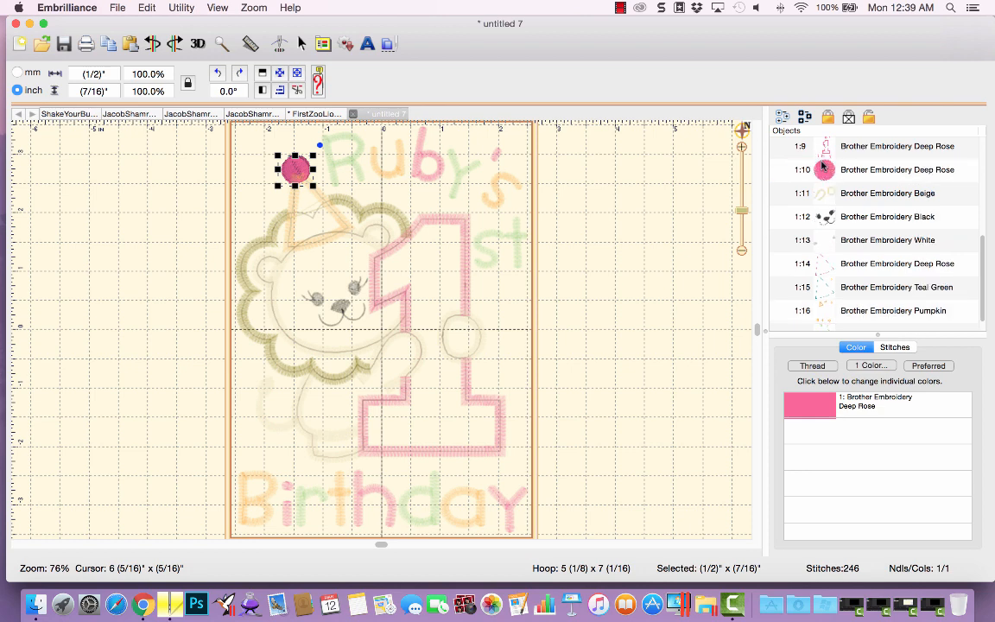
Reorder the first Dark Olive block so it stitches between the first two Magenta blocks.
left_click(664, 279)
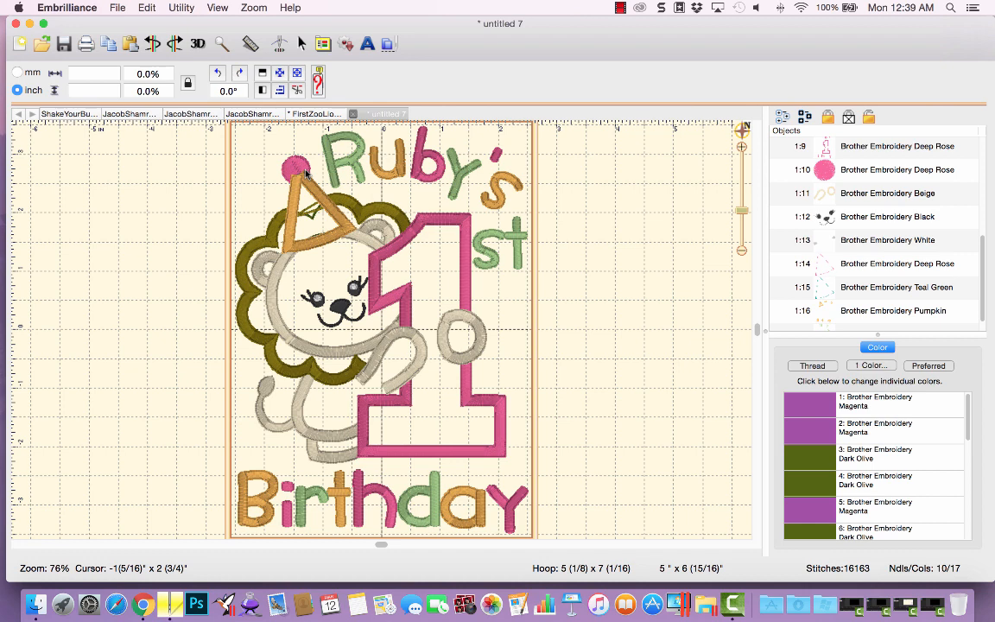
left_click(154, 43)
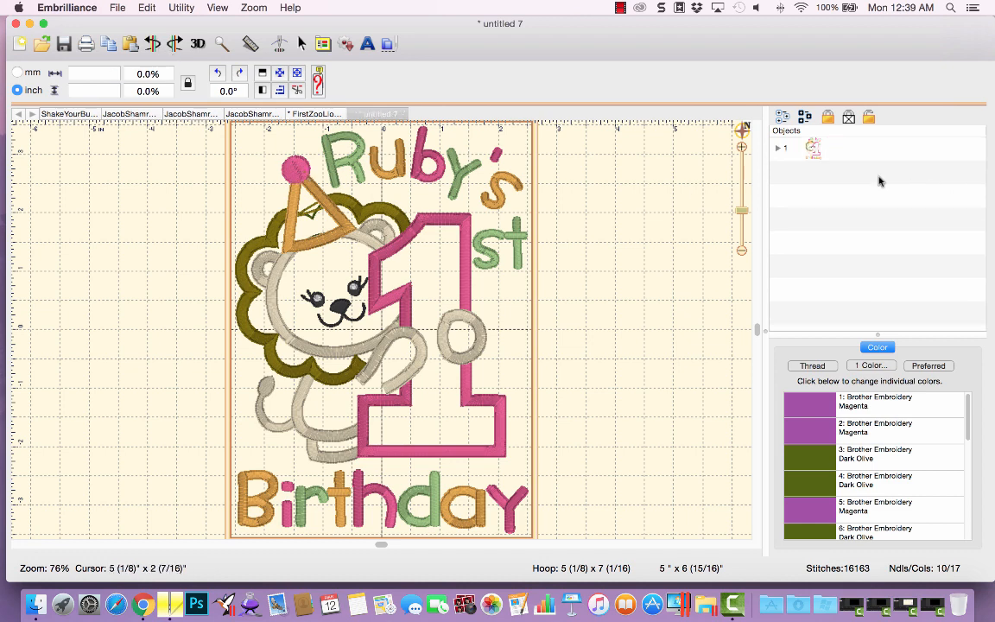
left_click(778, 148)
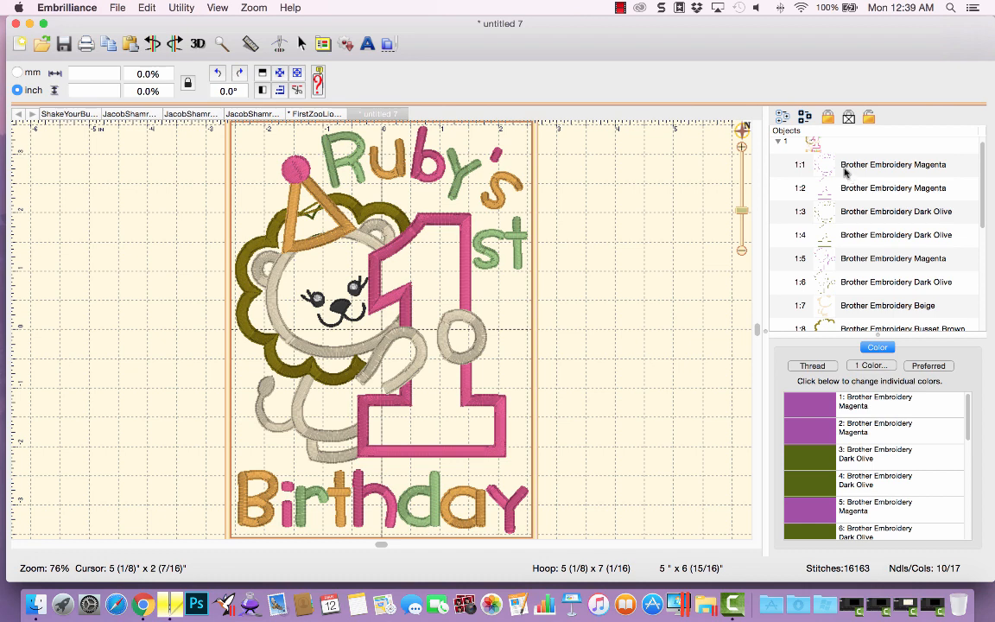
left_click(845, 172)
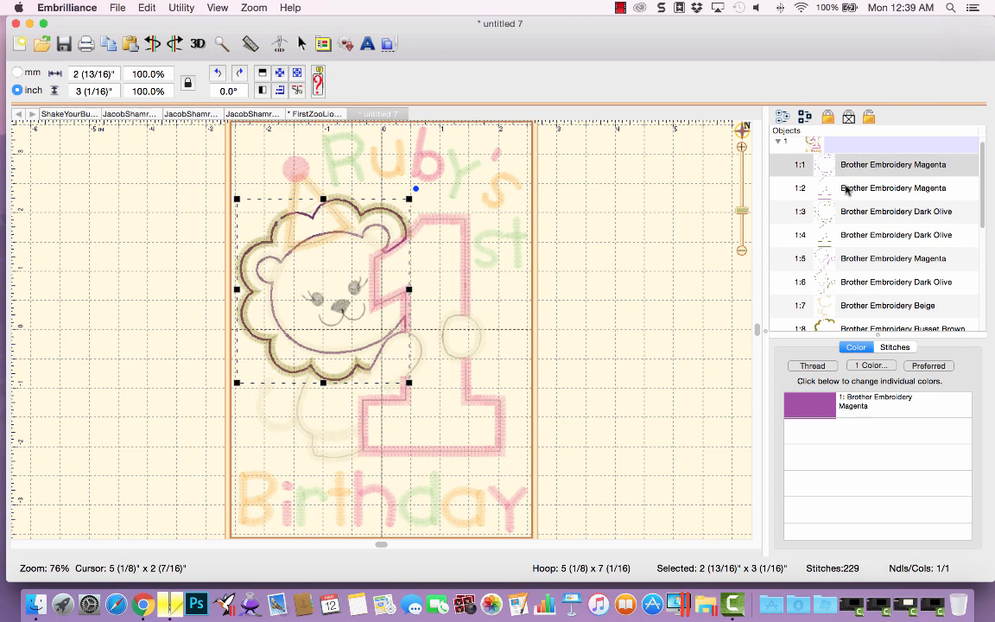
left_click(848, 192)
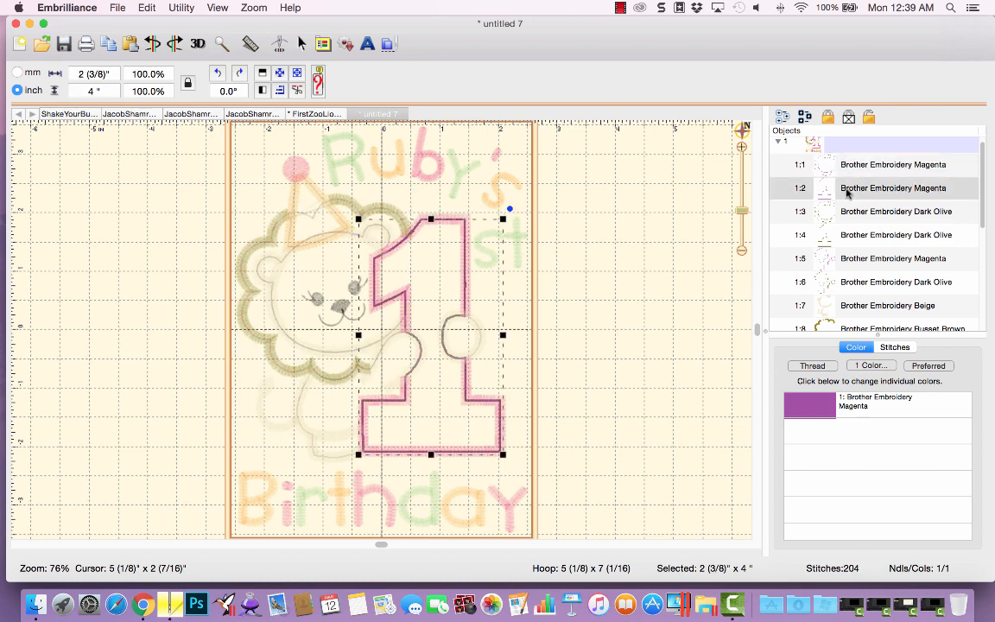
left_click_drag(849, 211, 851, 178)
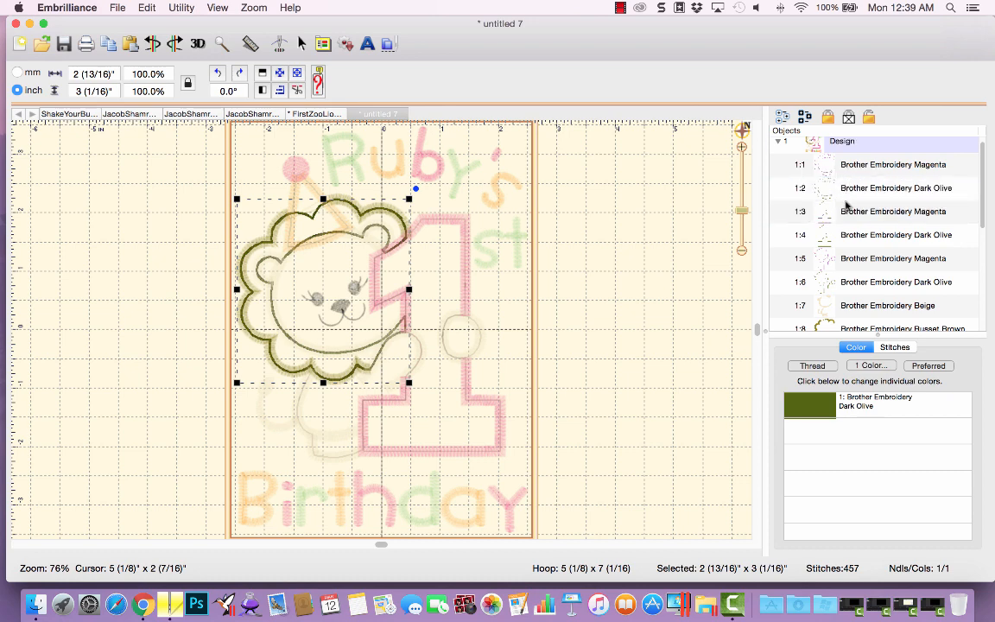
Step through the first six color blocks to check their stitching order.
left_click(847, 164)
left_click(849, 189)
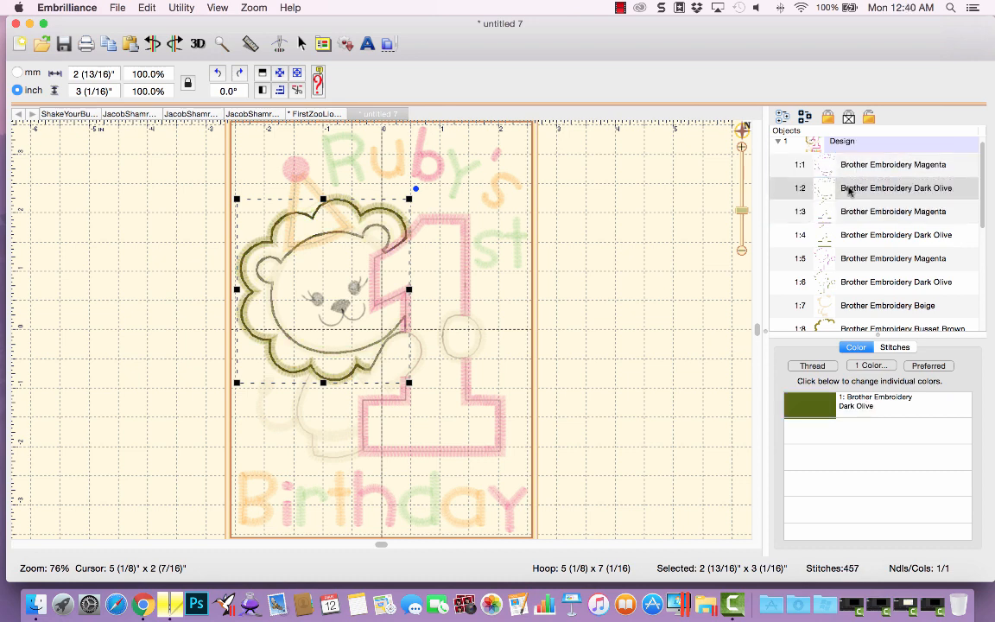
left_click(850, 214)
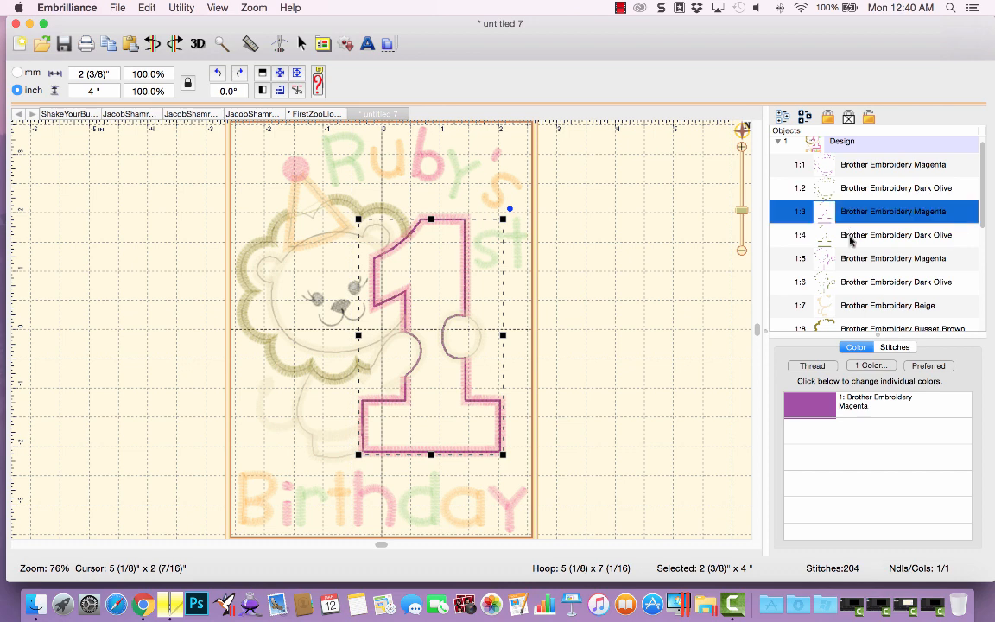
left_click(851, 237)
left_click(851, 259)
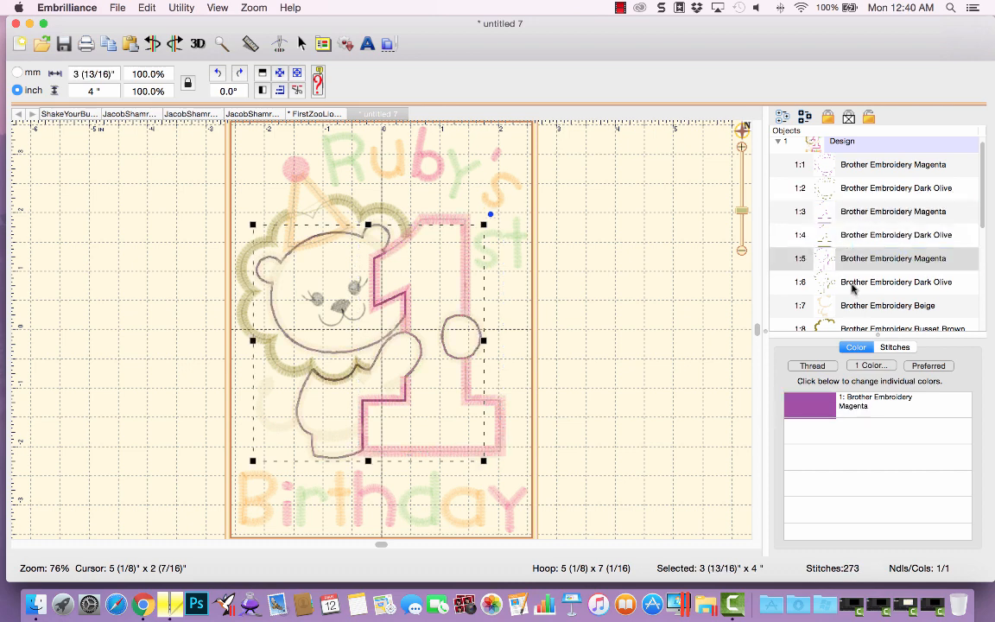
left_click(852, 285)
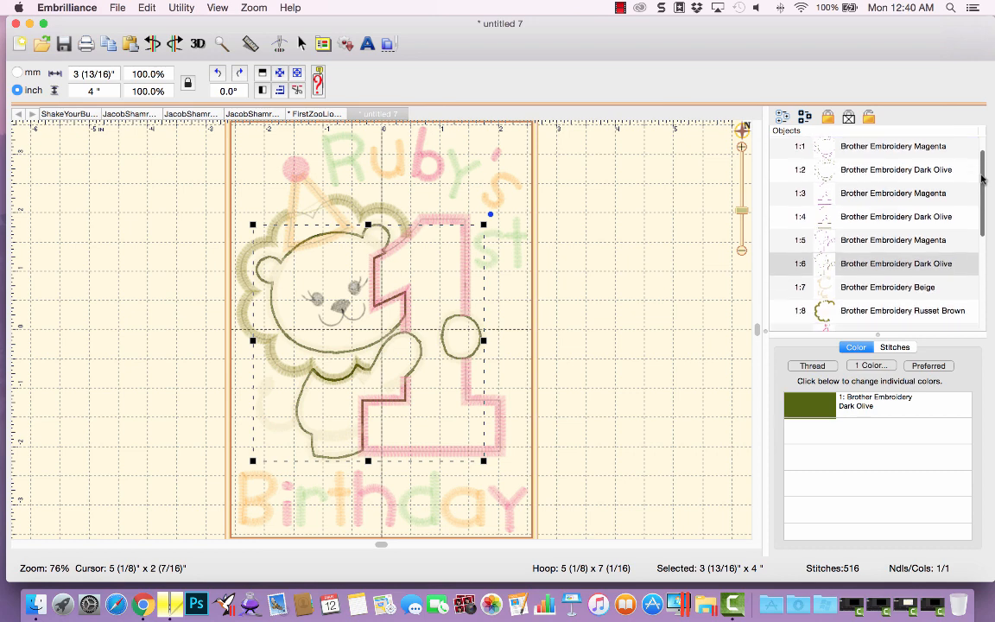
left_click_drag(984, 204, 985, 139)
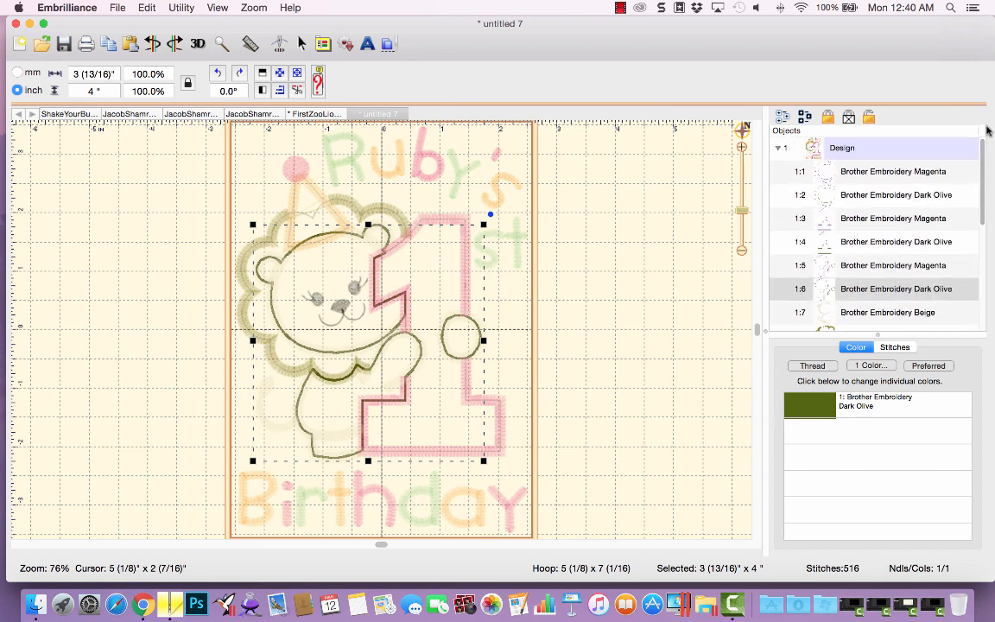
Deselect everything and save the stitch file as RubyLion in PES format.
left_click(570, 242)
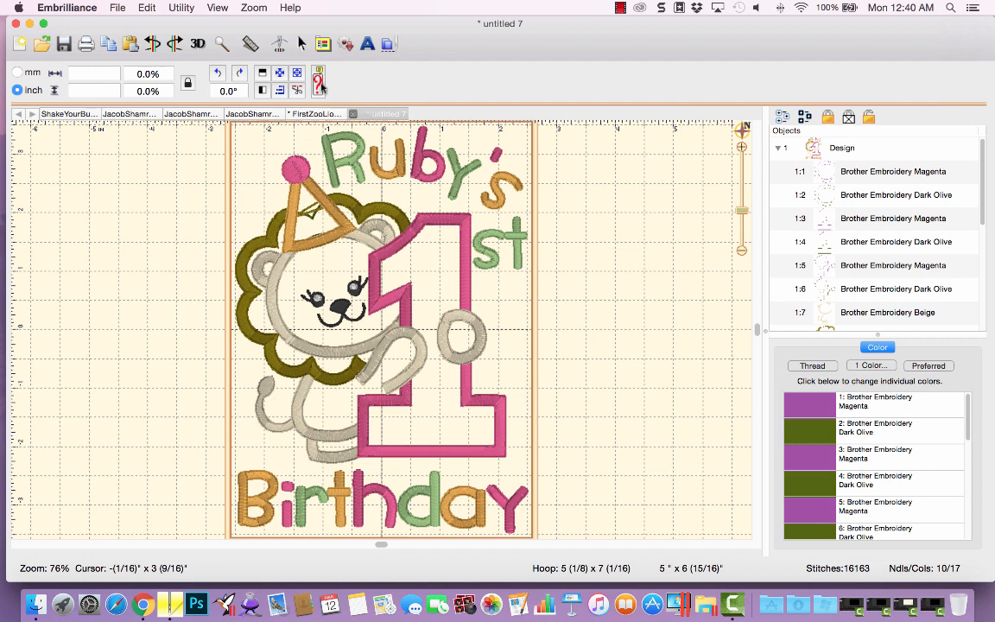
left_click(113, 8)
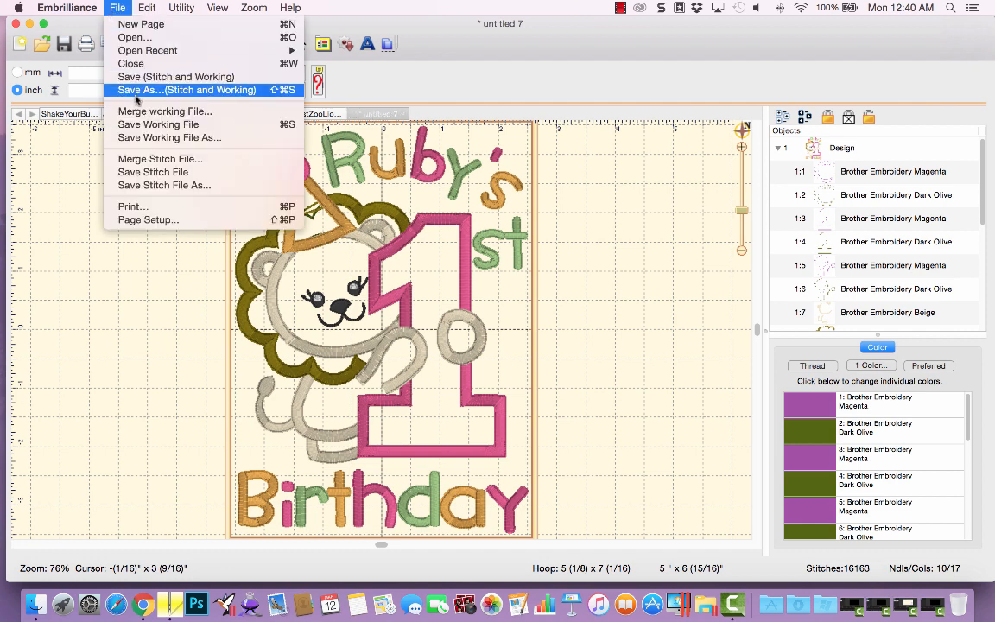
left_click(150, 185)
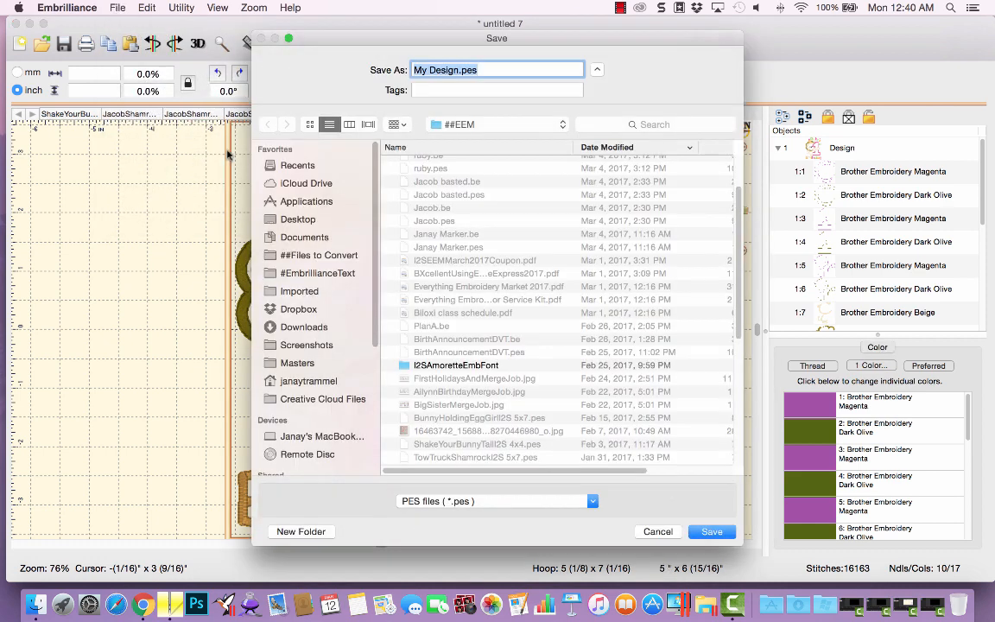
type("RubyLion")
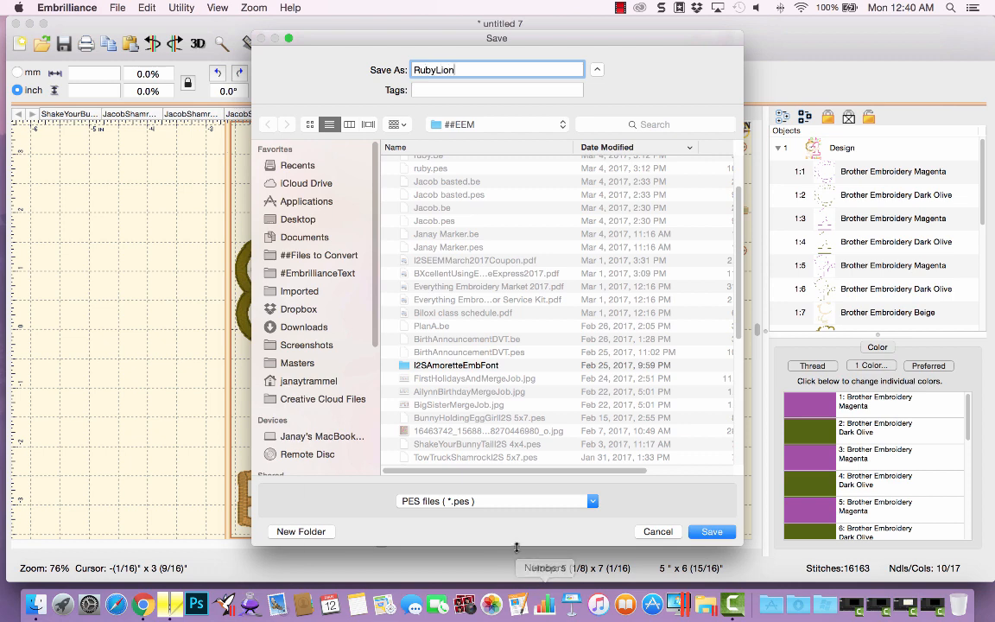
left_click(485, 501)
left_click(485, 517)
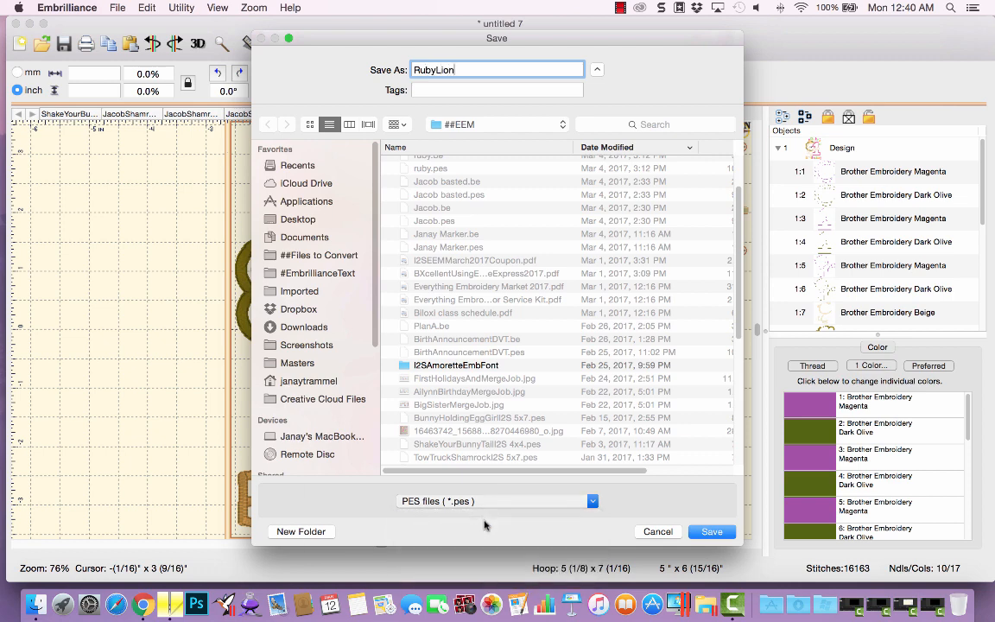
left_click(707, 531)
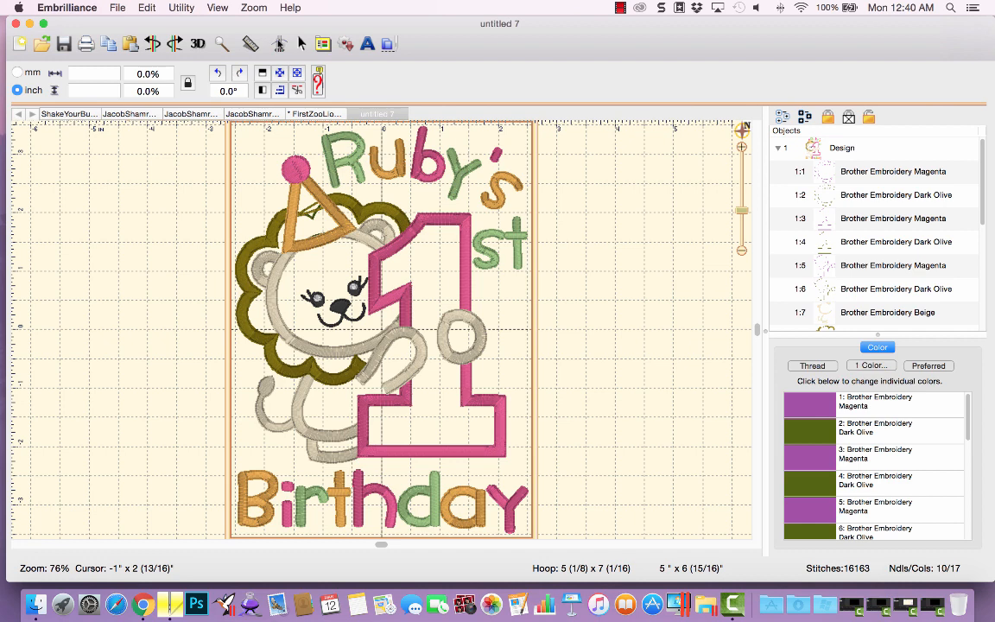
Play through the whole stitch sequence in the stitch simulator.
left_click(278, 43)
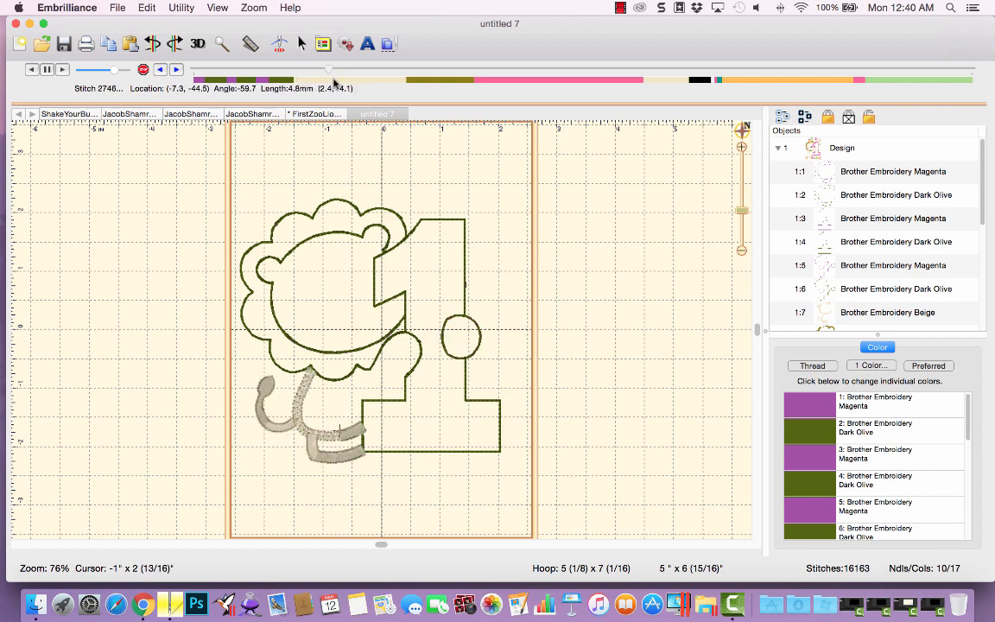
left_click_drag(358, 82, 296, 110)
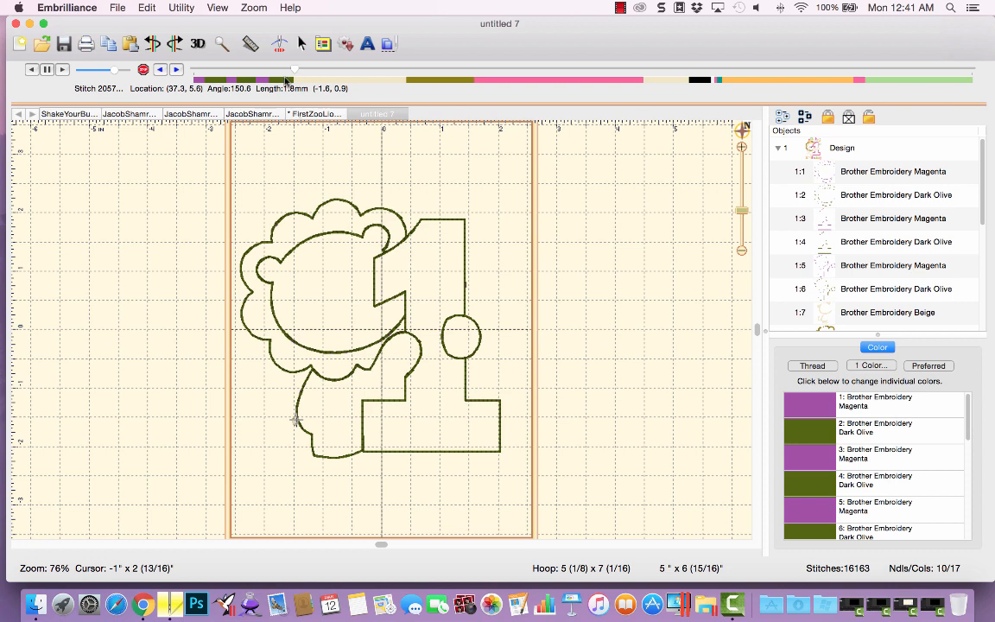
left_click_drag(292, 70, 990, 72)
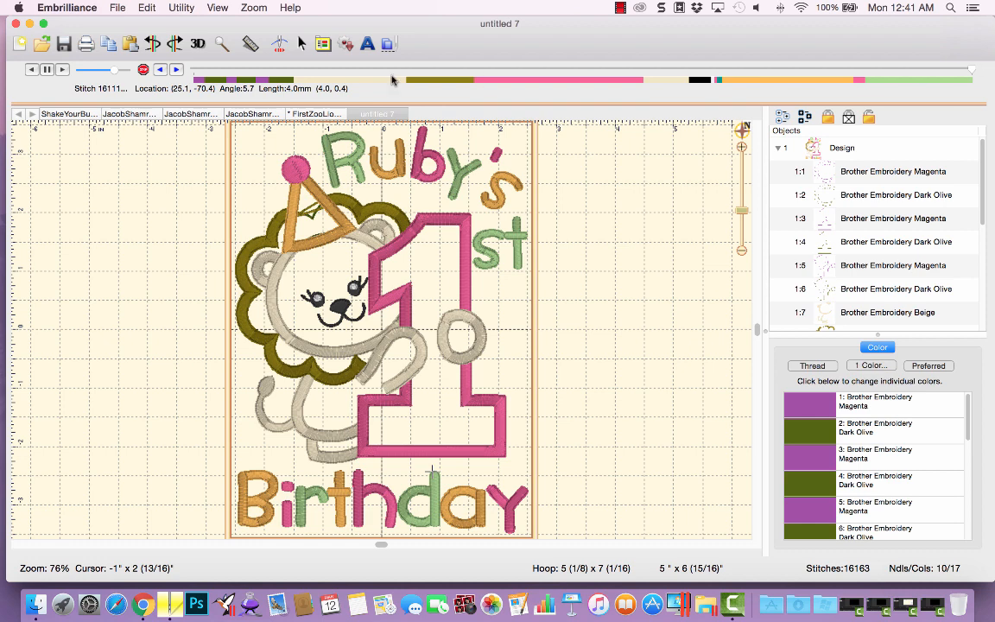
Switch to the working design and save it as the working file RubyLion.be.
left_click(312, 114)
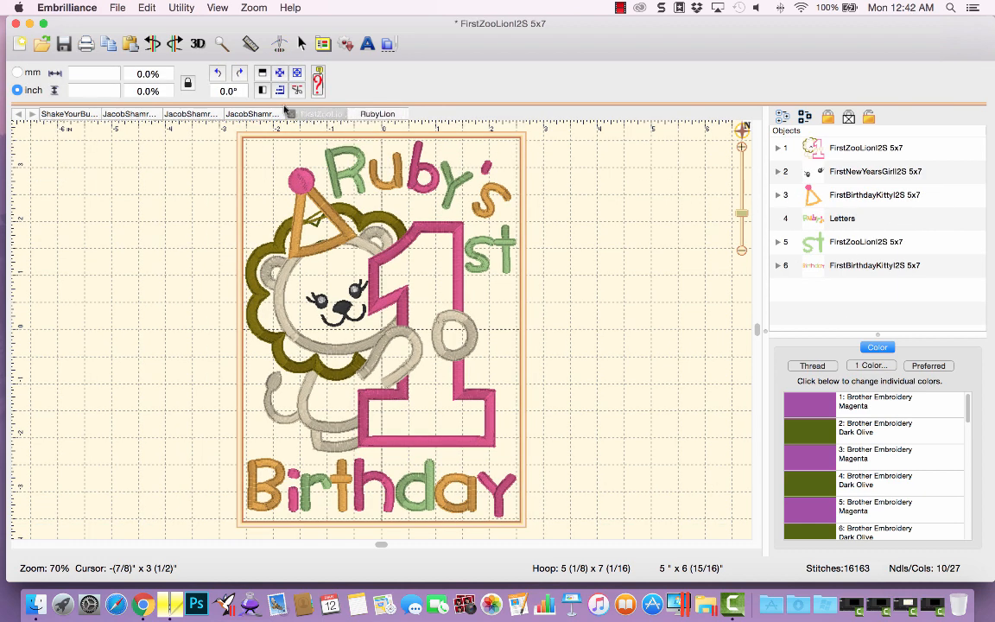
left_click(115, 9)
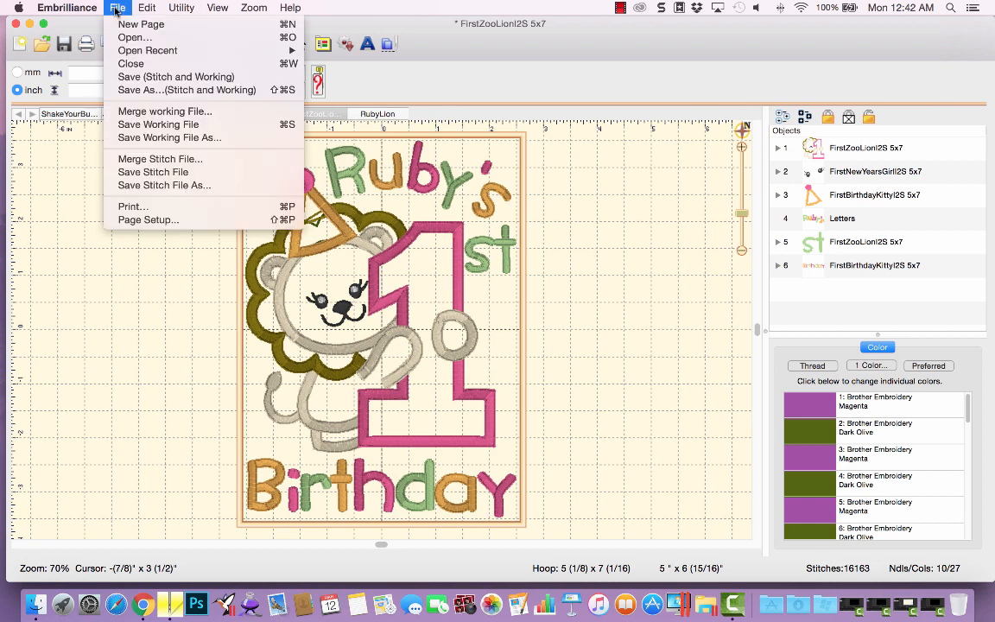
left_click(142, 138)
type("R")
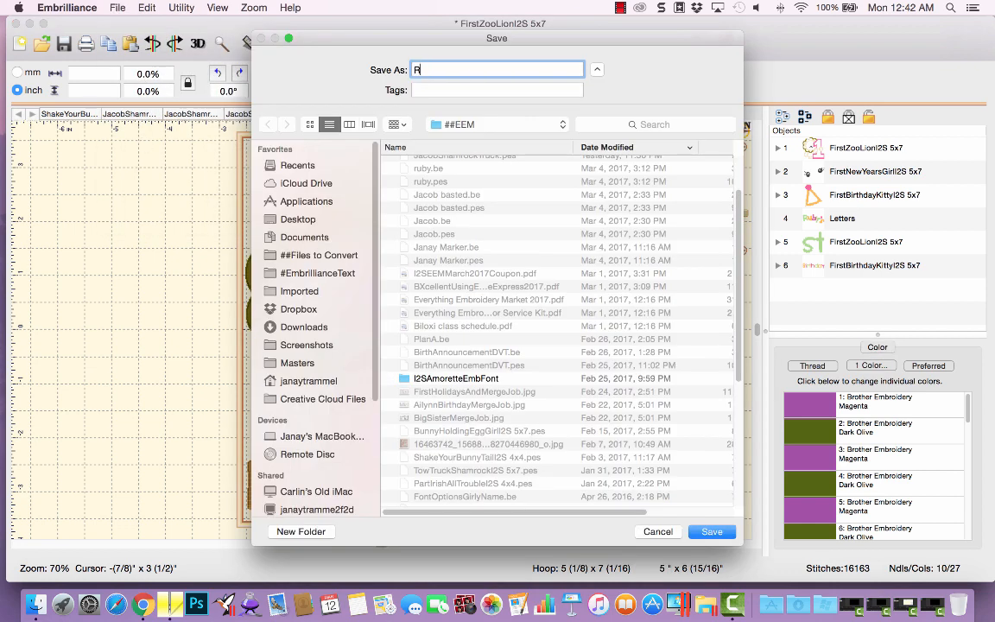
type("ubyLion.be")
left_click(714, 531)
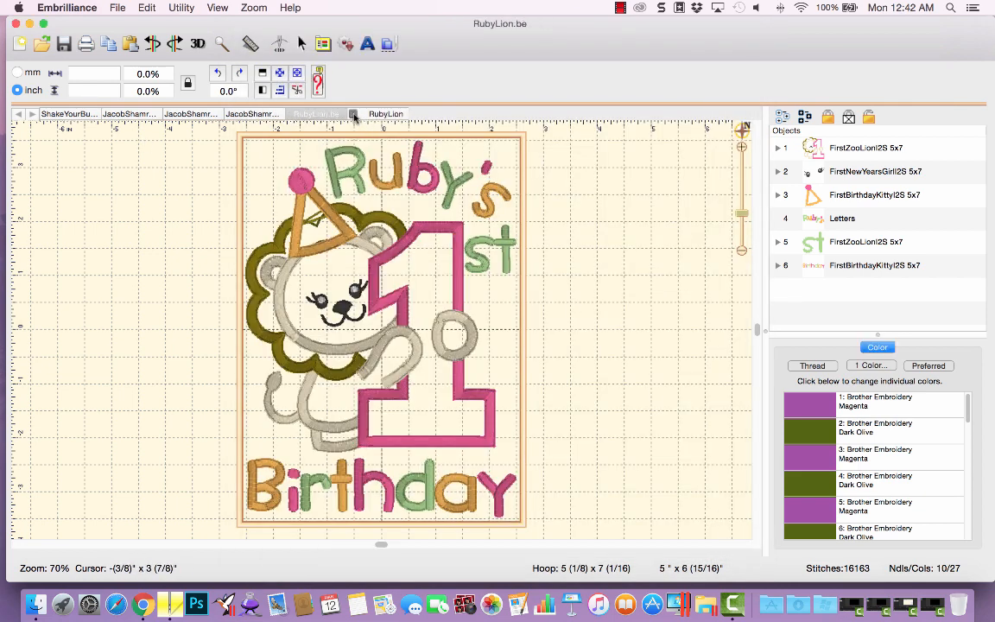
Close the RubyLion designs and reopen the RubyLion.pes stitch file from the recent files.
left_click(292, 114)
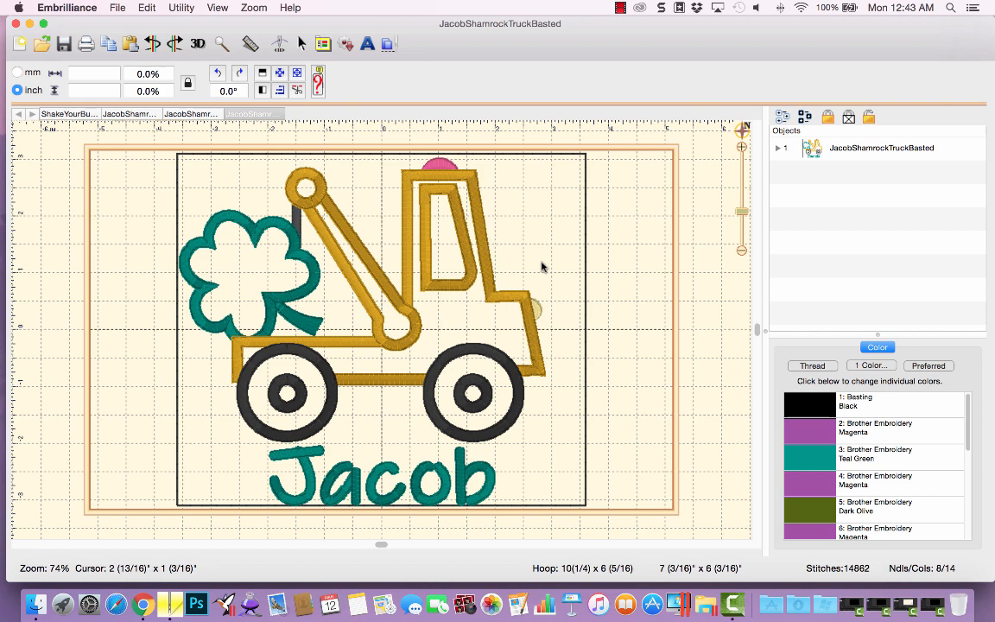
left_click(117, 8)
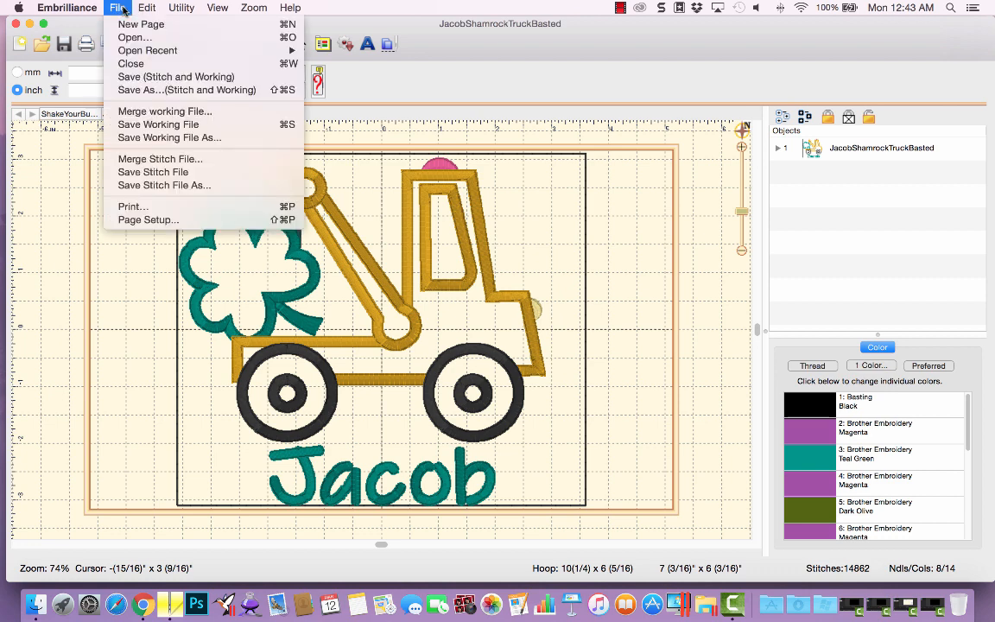
mouse_move(155, 50)
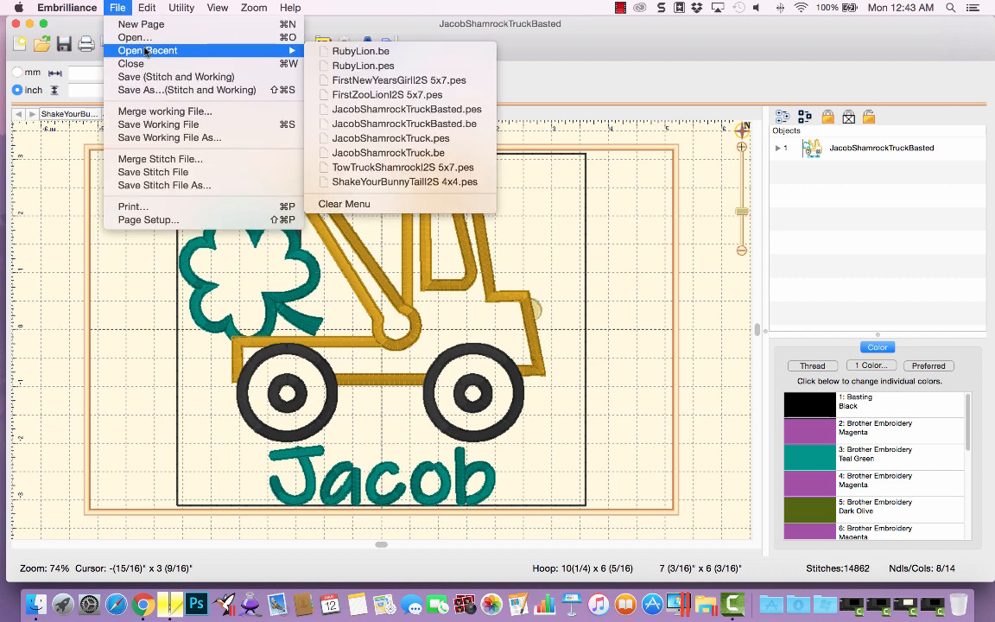
left_click(429, 66)
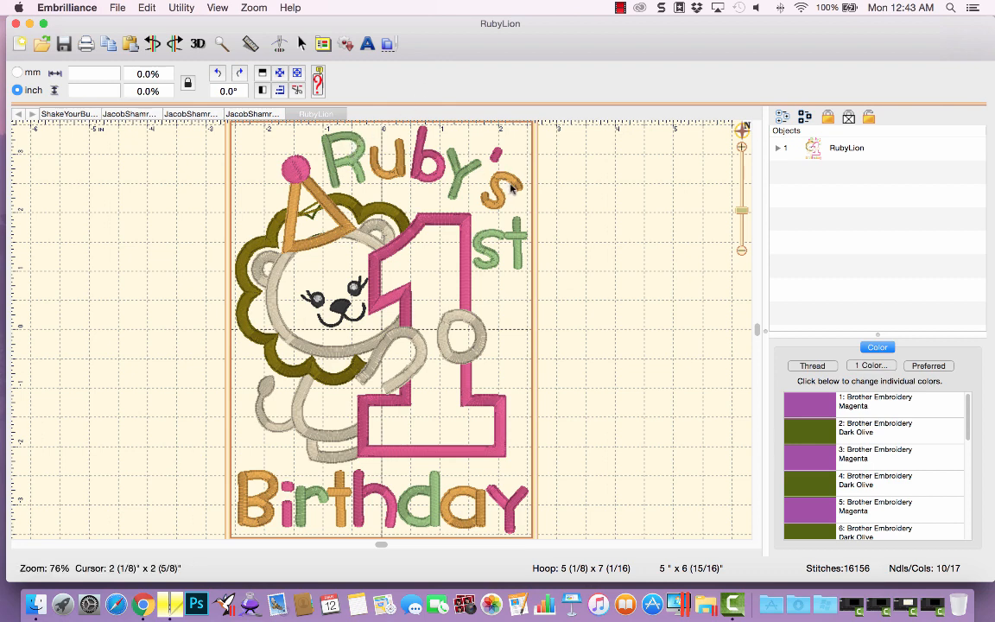
Inspect the reopened stitch file's color blocks, selecting the Deep Rose and Pumpkin blocks.
left_click(778, 148)
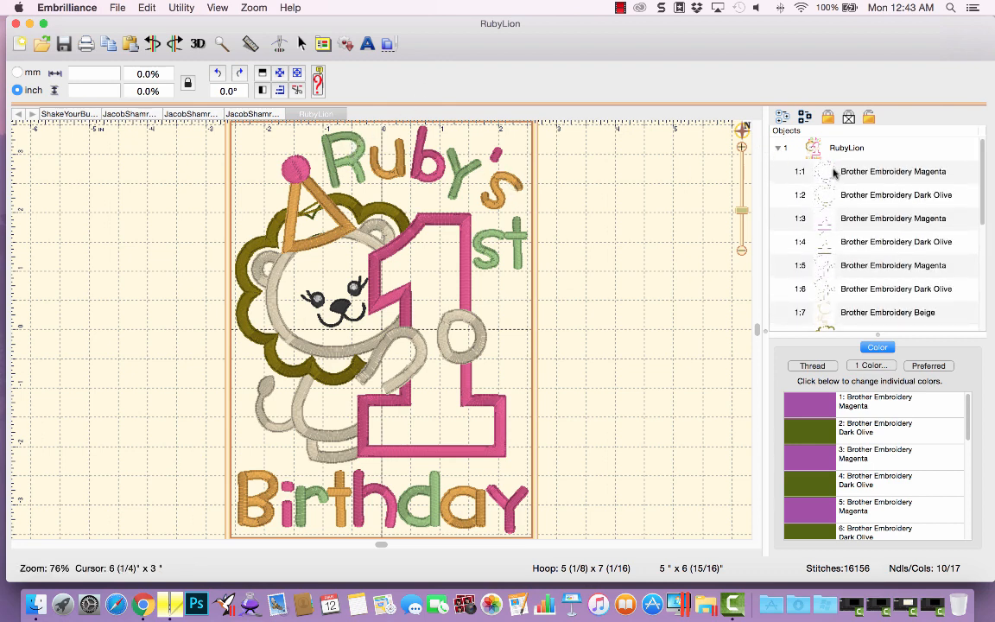
scroll(982, 181, "down", 5)
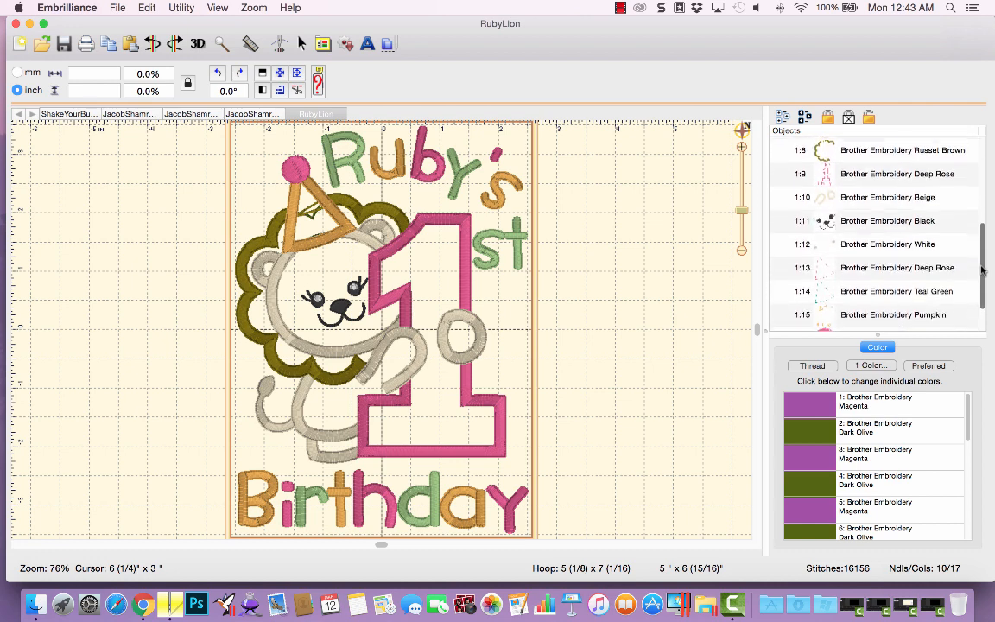
left_click(889, 164)
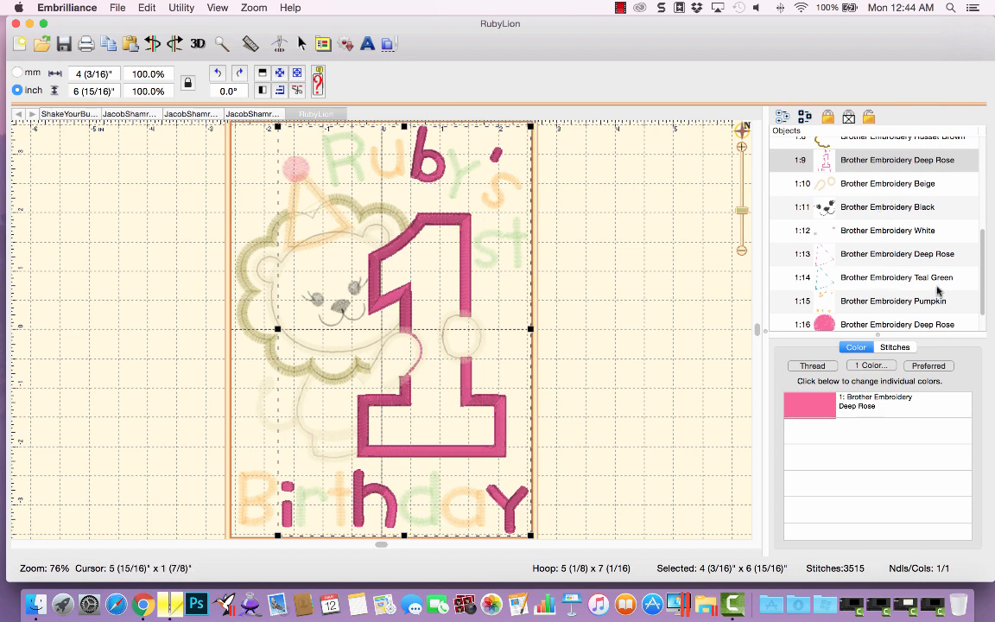
scroll(950, 251, "down", 1)
left_click(869, 273)
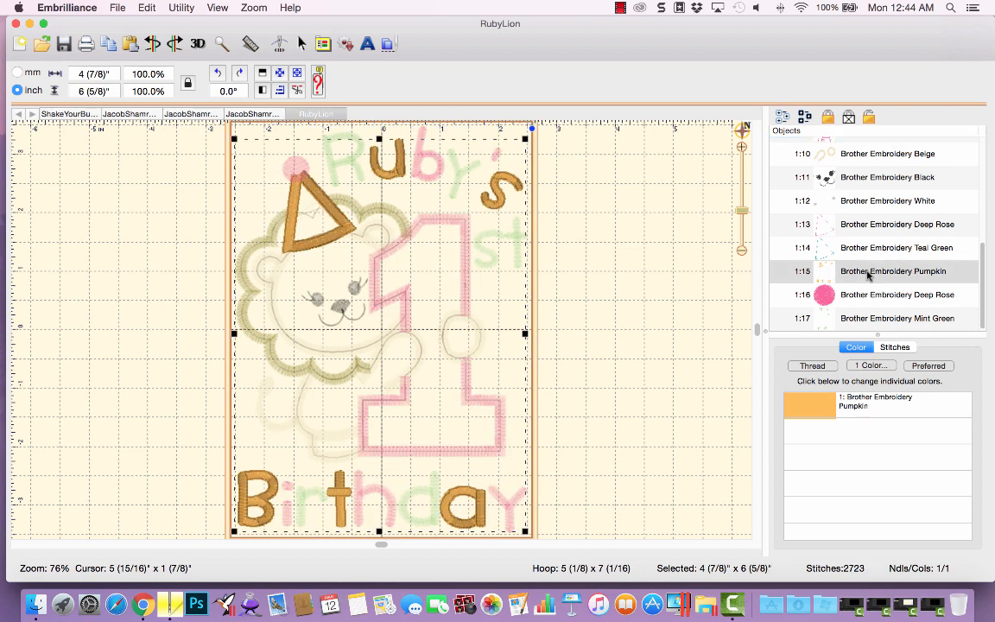
left_click(585, 231)
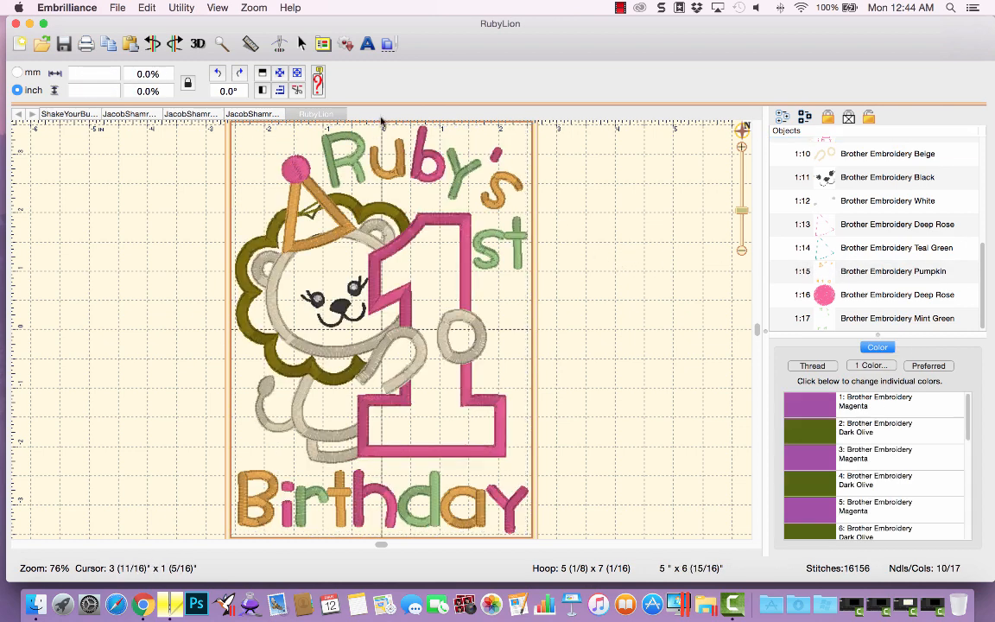
Reopen the RubyLion.be working file and expand its merged object groups to inspect them.
left_click(117, 7)
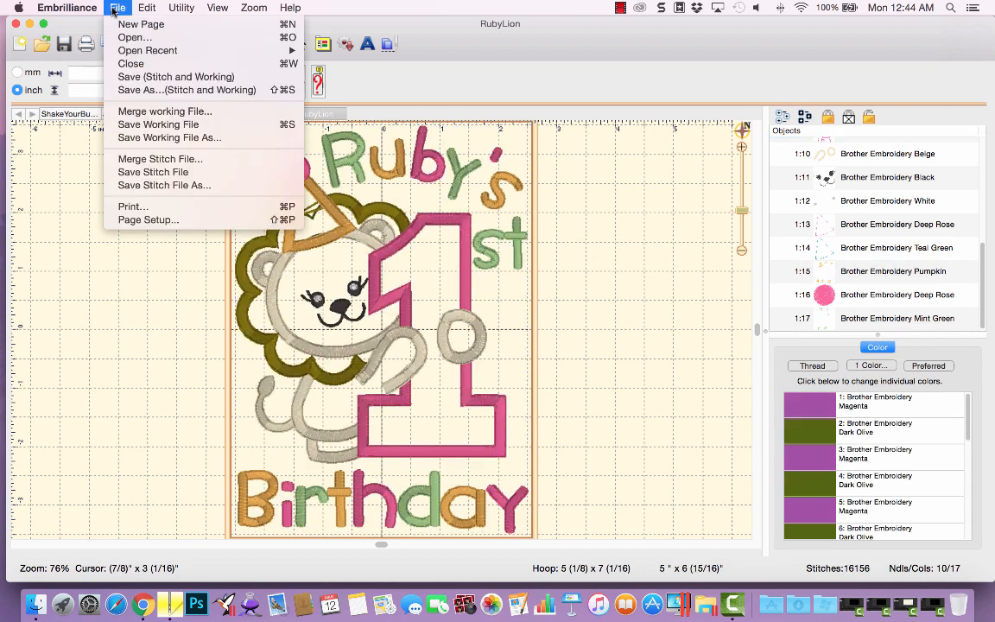
mouse_move(129, 50)
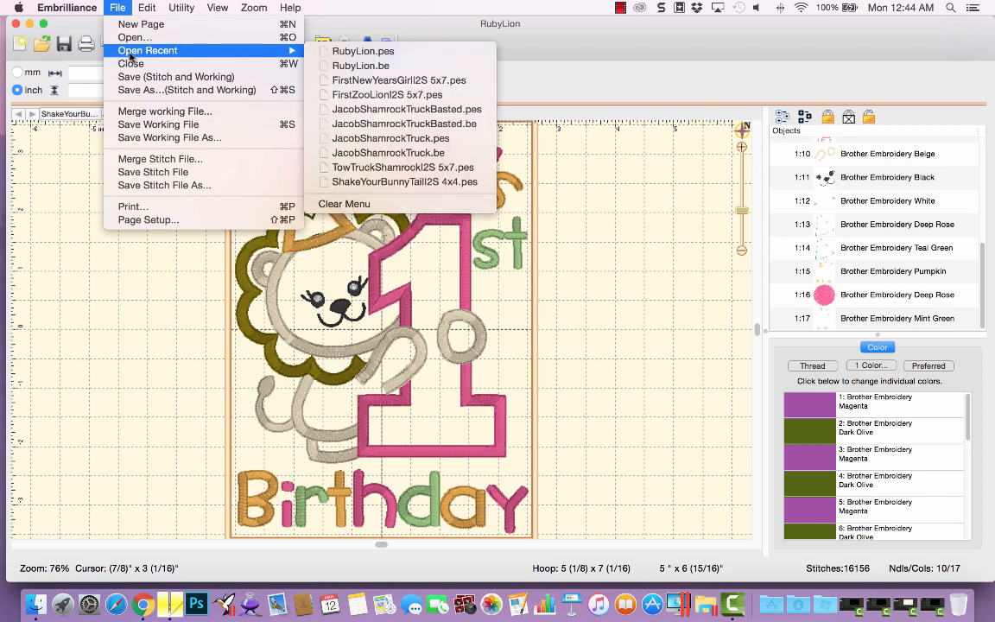
left_click(393, 69)
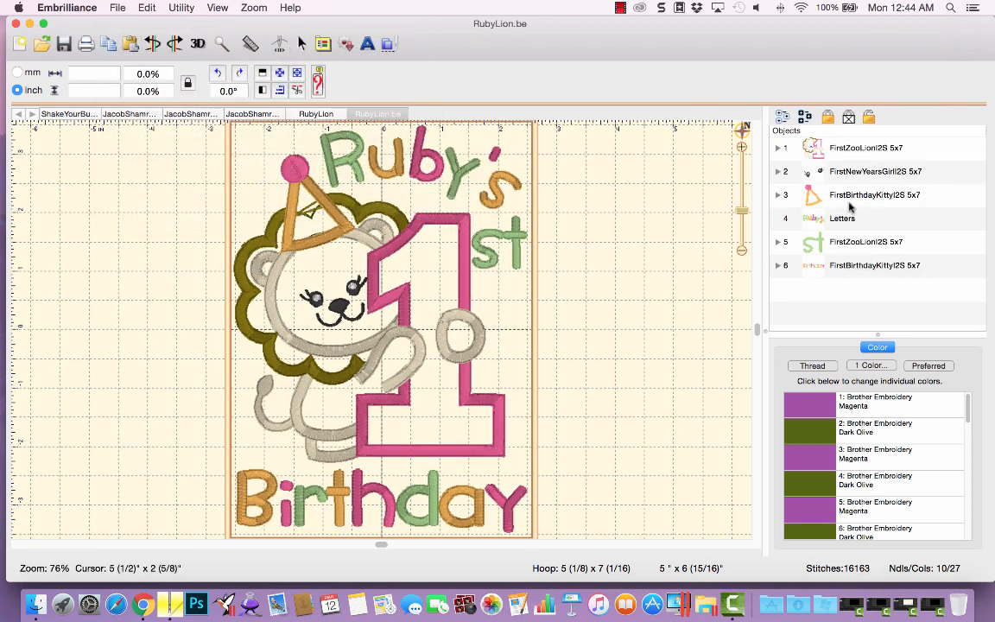
left_click(778, 147)
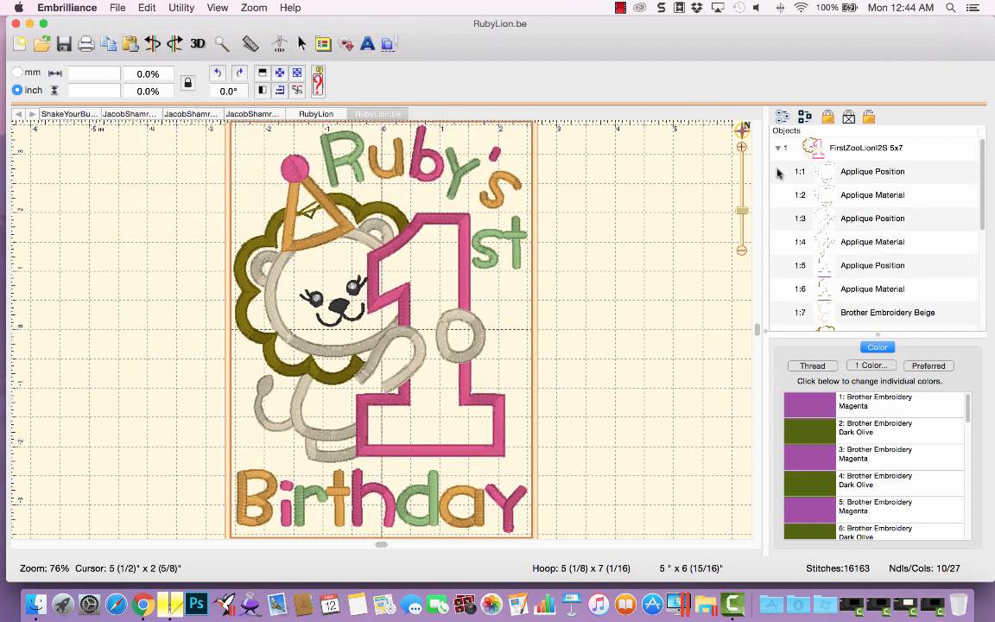
left_click(778, 147)
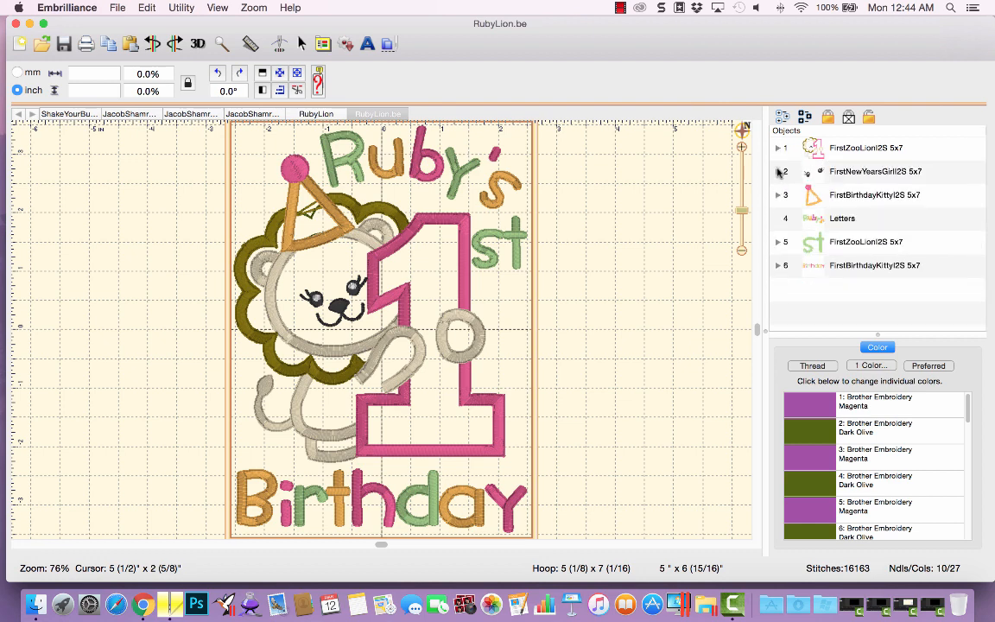
left_click(778, 171)
left_click(778, 171)
Edit the curved Letters object's text, replacing the first name with another child's name before the 's.
left_click(786, 218)
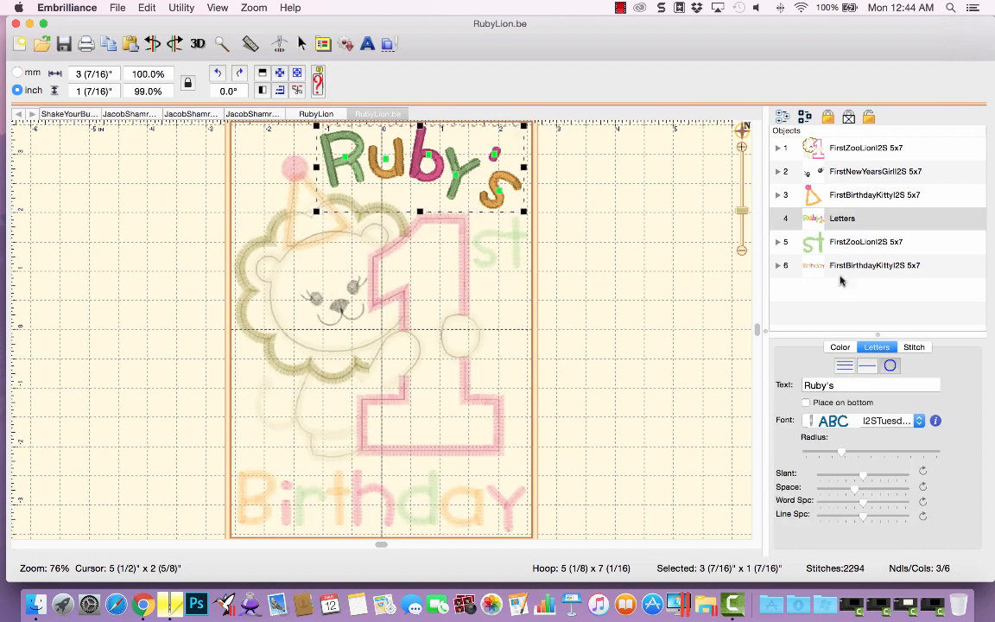
double_click(825, 386)
type("Julia")
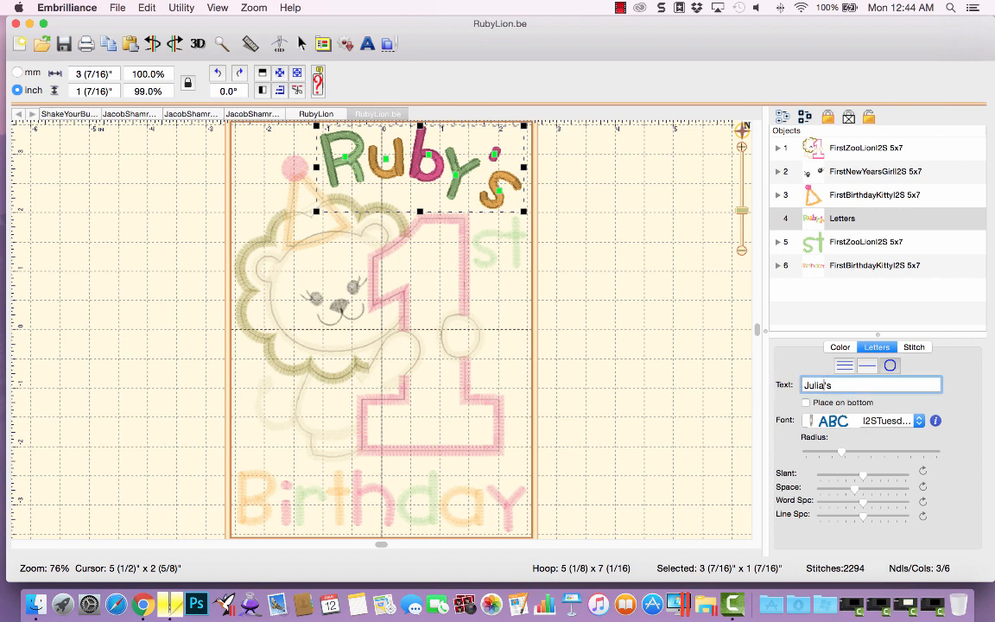
key("Return")
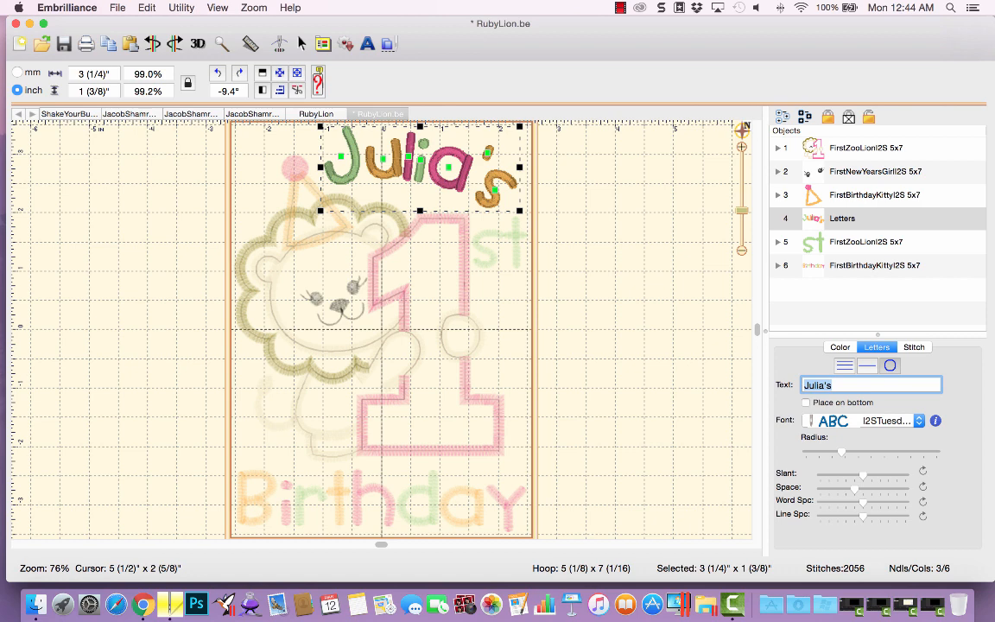
Recolor the lettering's 'a' to Brother Embroidery Pumpkin and move to the next letter.
left_click(449, 168)
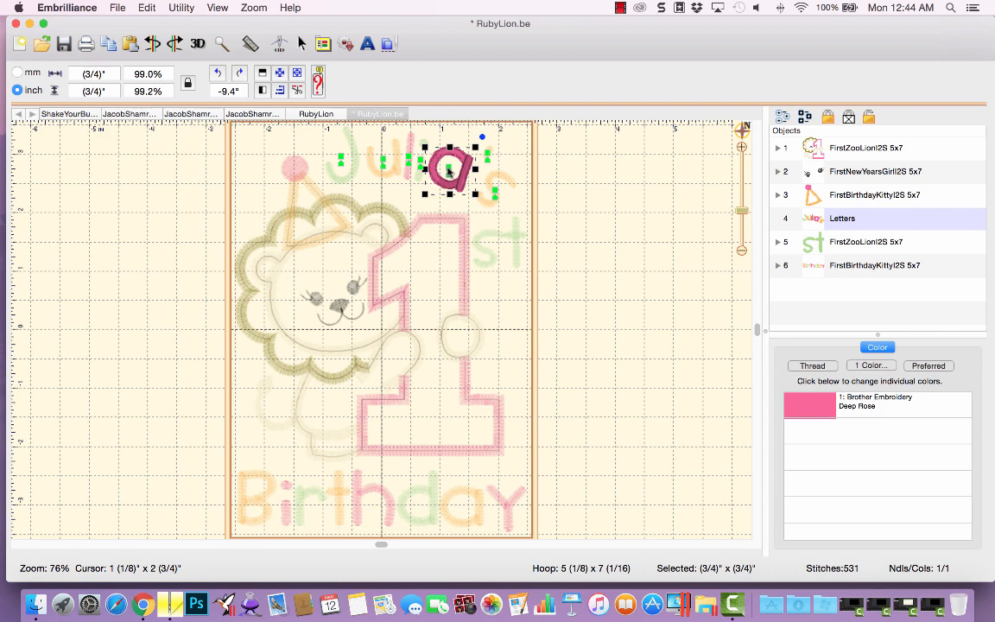
left_click(810, 405)
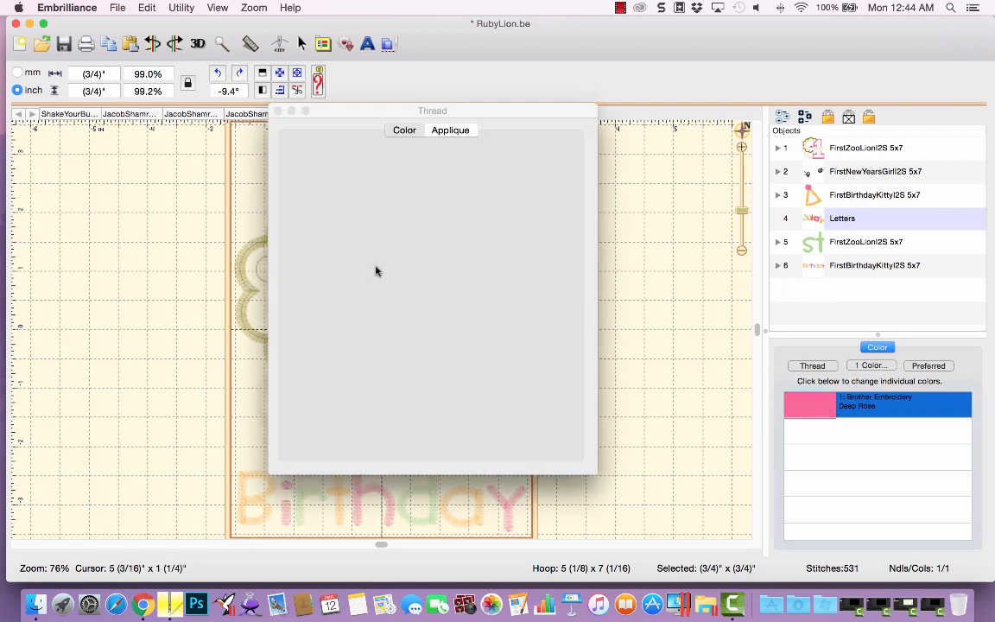
left_click(284, 335)
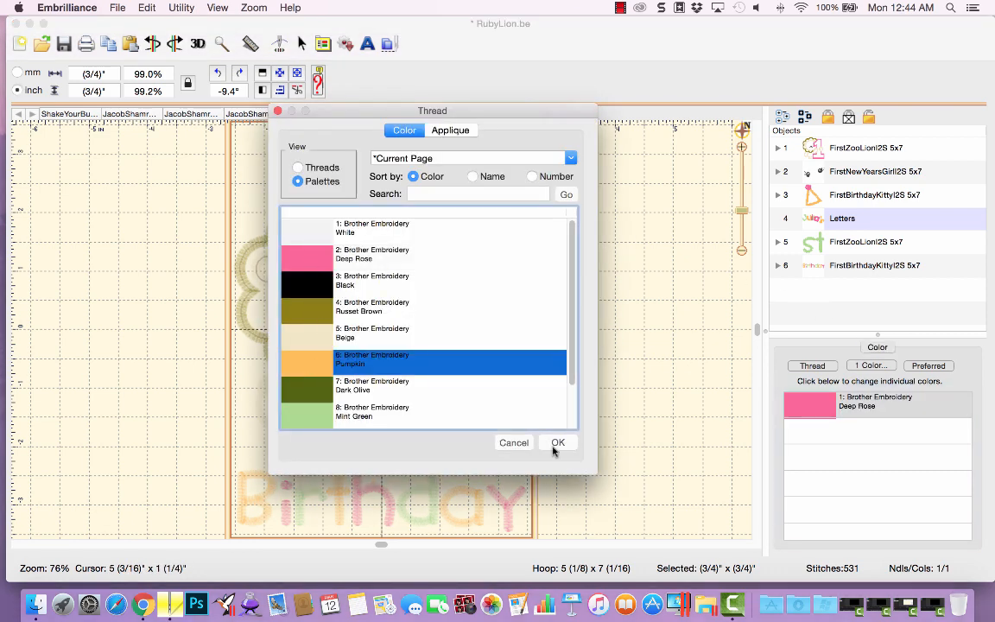
left_click(558, 443)
key("Tab")
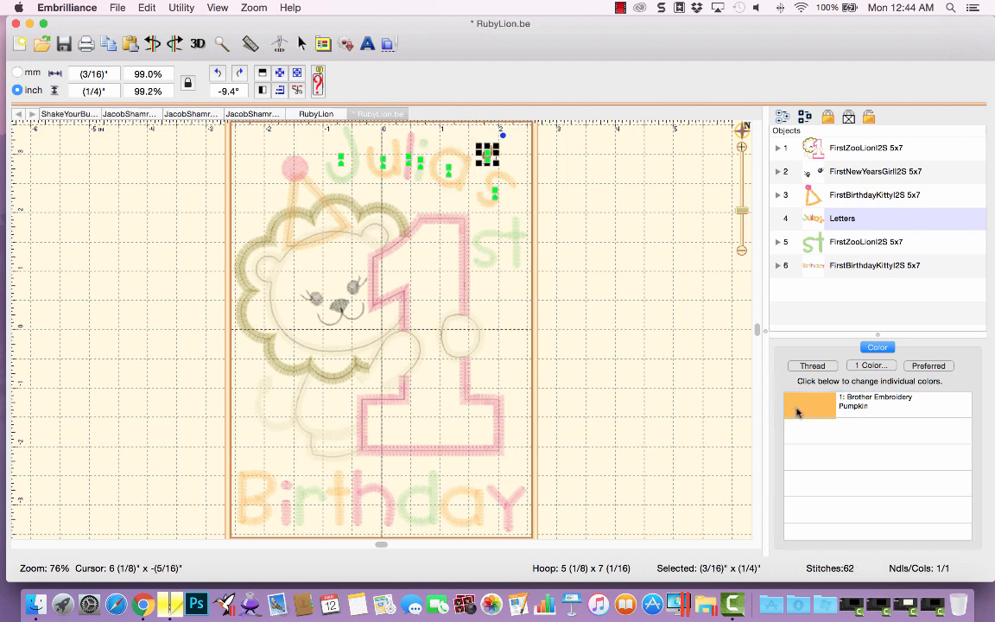
Recolor the lettering's apostrophe to Brother Embroidery Mint Green and move to the next letter.
left_click(327, 432)
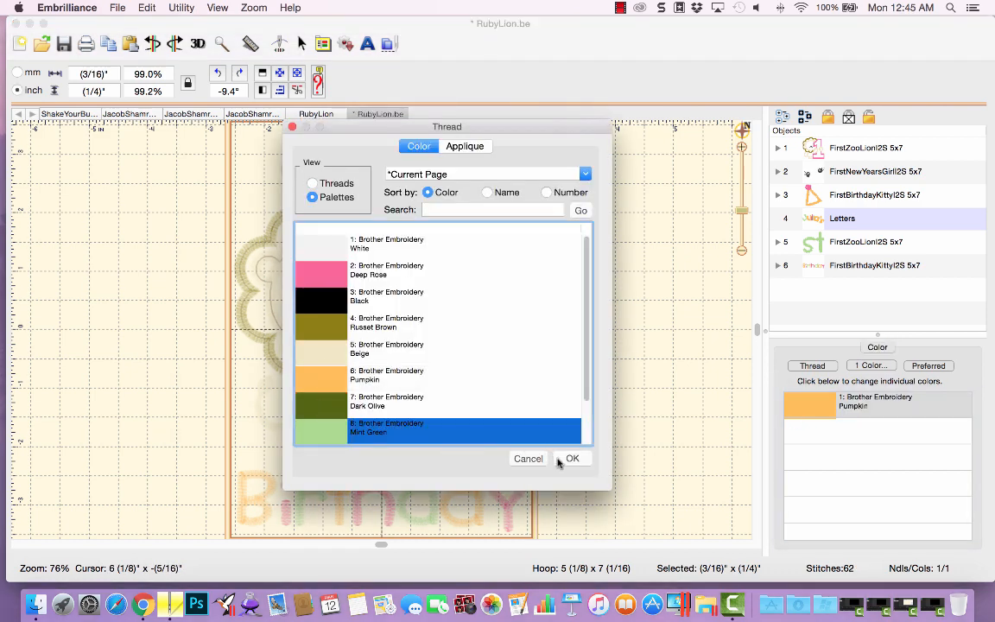
left_click(570, 456)
key("Tab")
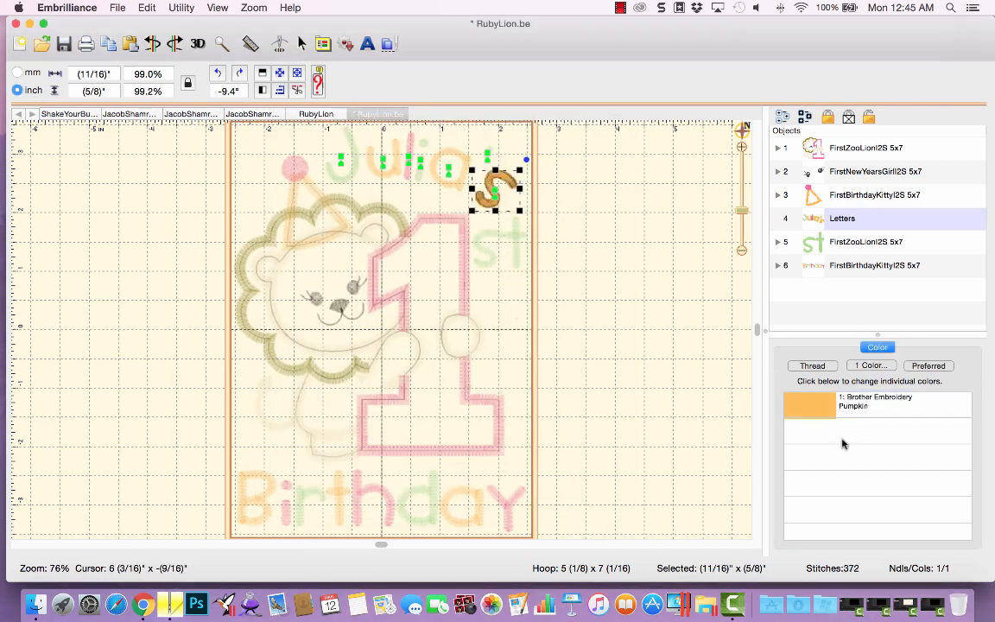
Recolor the 's' to Brother Embroidery Deep Rose, then deselect the lettering to view the whole design.
left_click(791, 406)
left_click(311, 285)
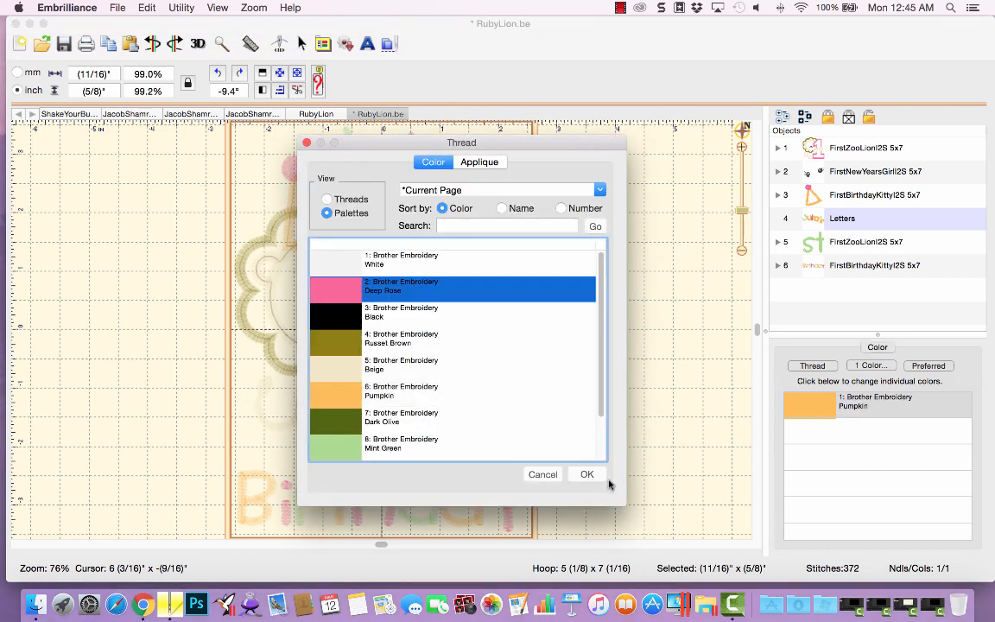
left_click(581, 474)
left_click(741, 212)
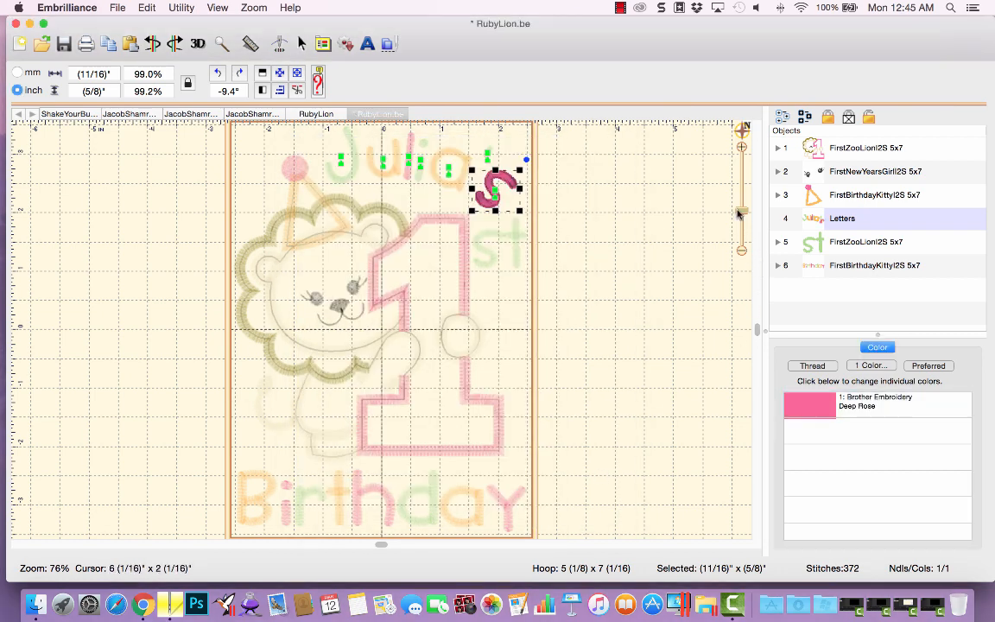
left_click(667, 245)
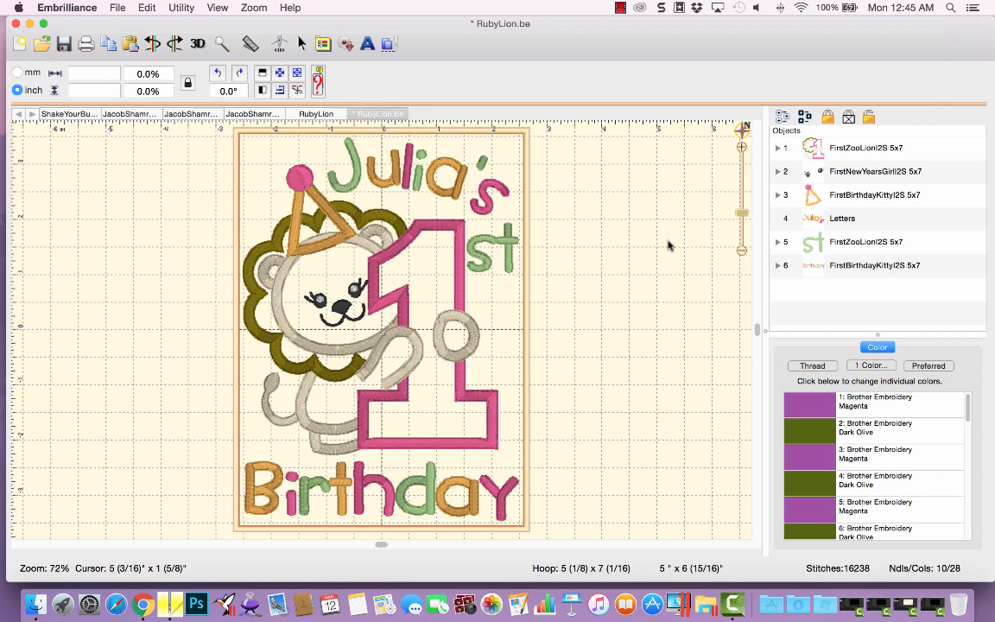
Ungroup the lion design and delete the party hat from the lion's head.
left_click(296, 90)
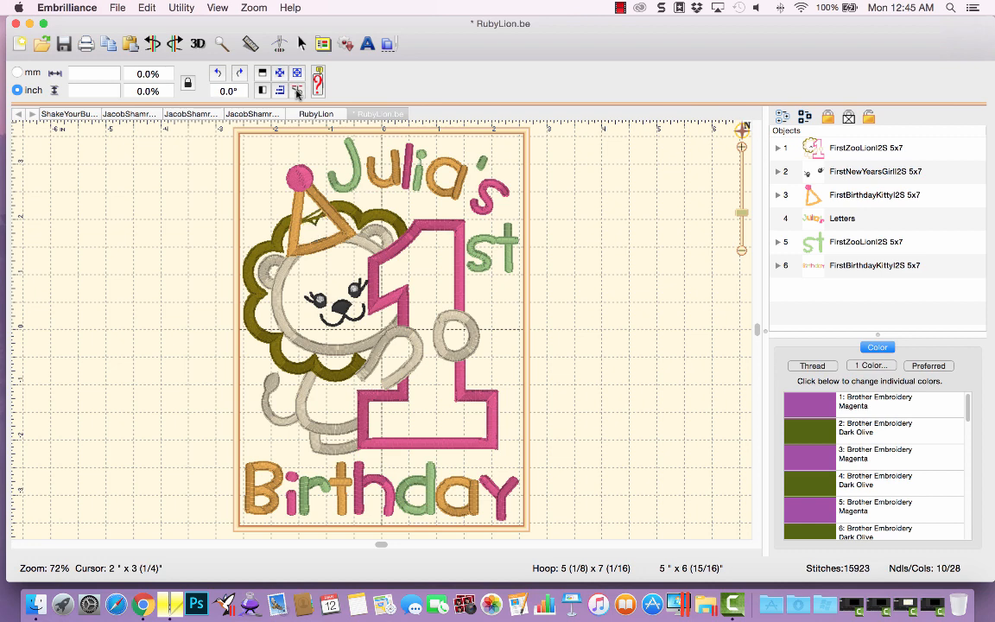
left_click(297, 94)
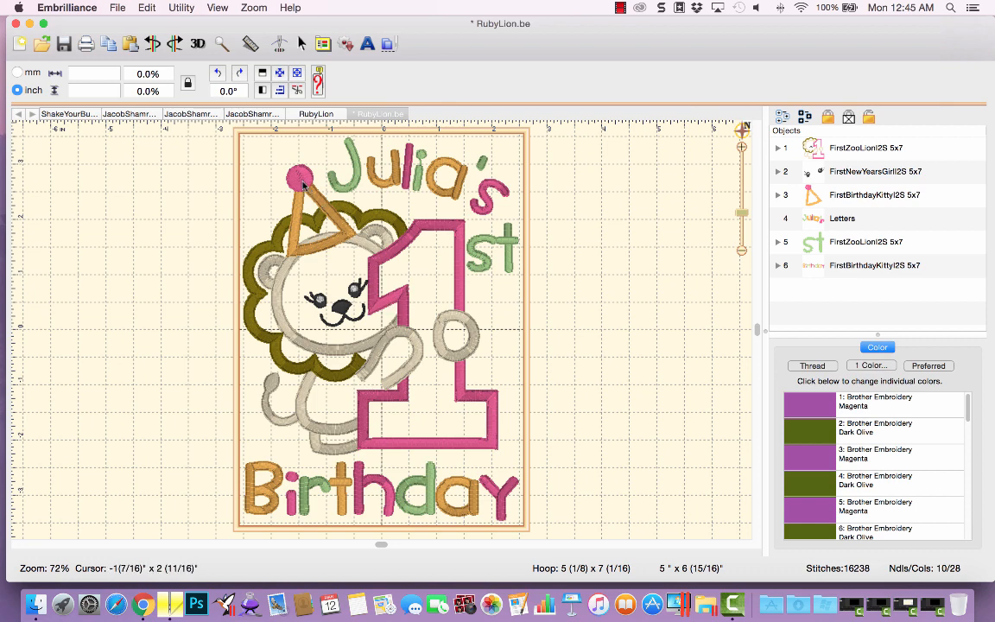
left_click(303, 178)
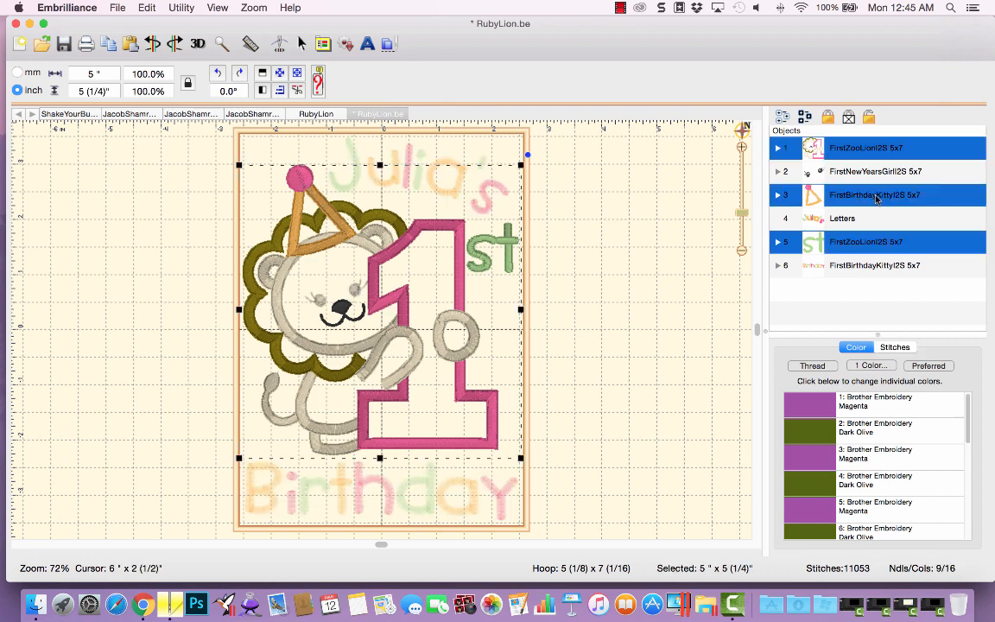
left_click(147, 7)
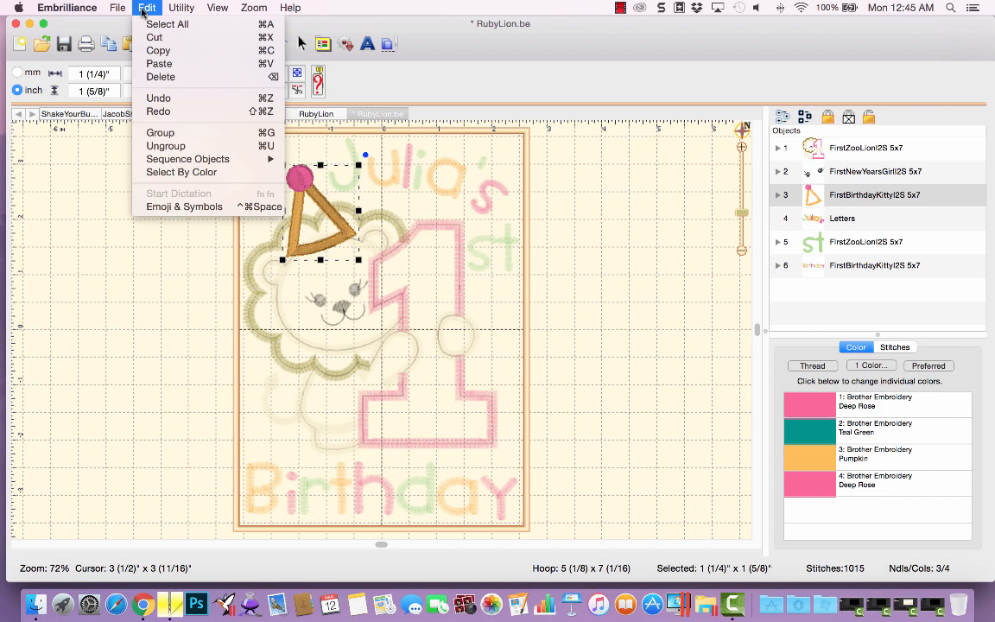
left_click(171, 148)
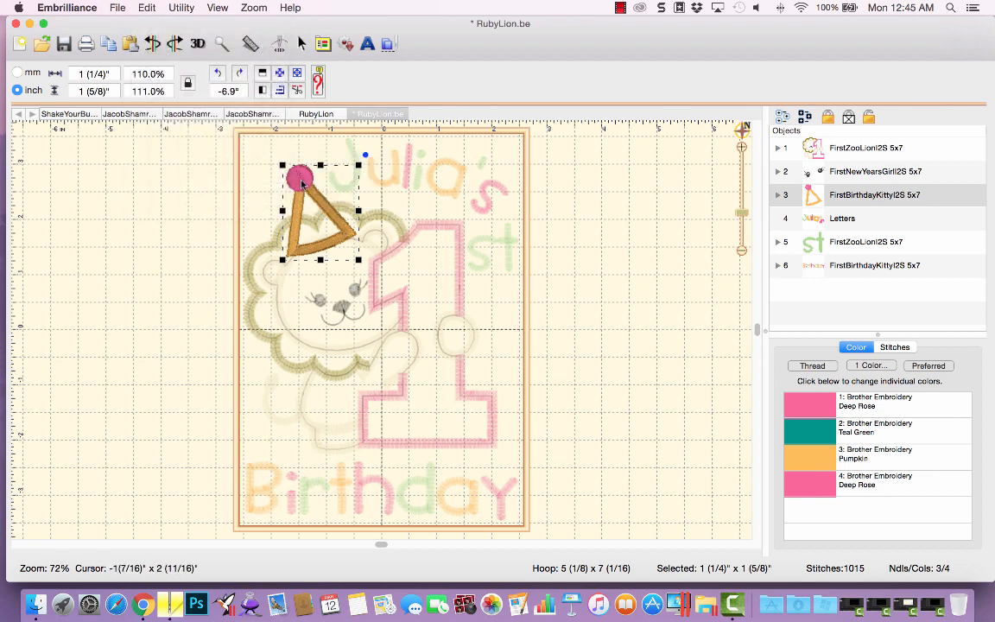
key("Delete")
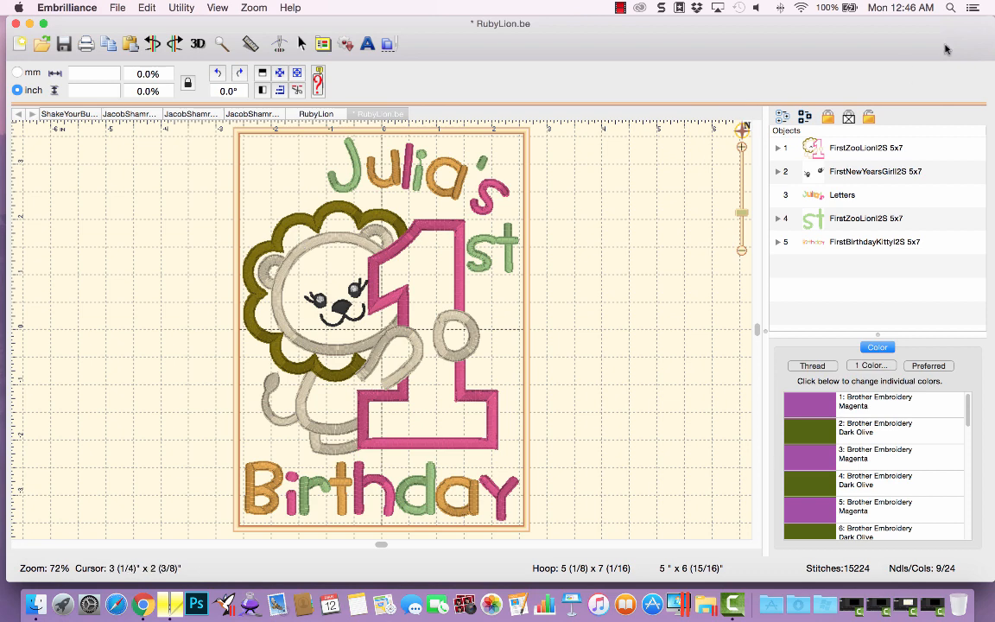
Compare the lion in the working file with the saved RubyLion stitch file.
left_click(882, 148)
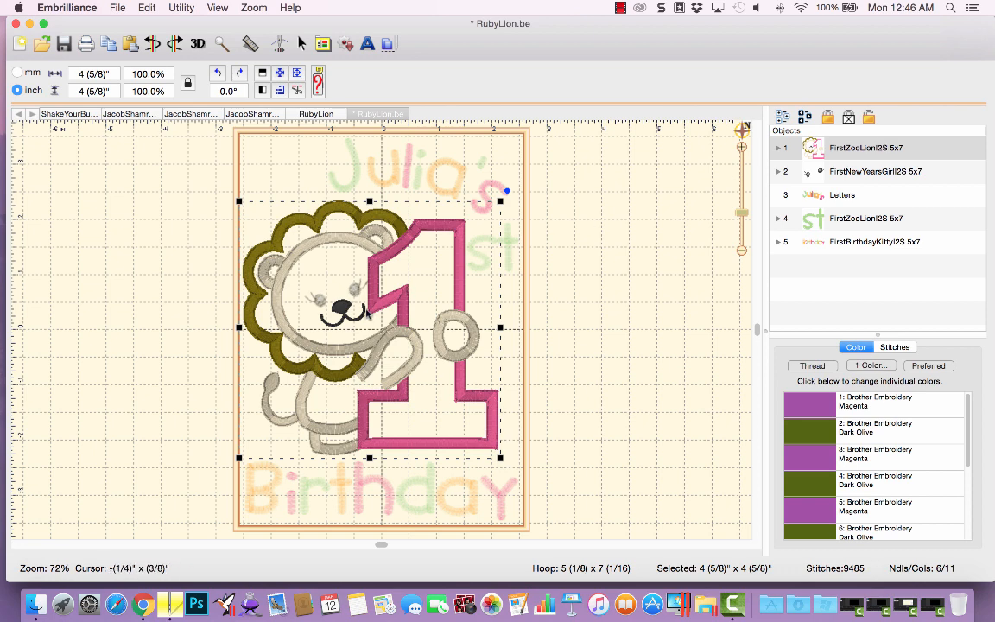
left_click(314, 114)
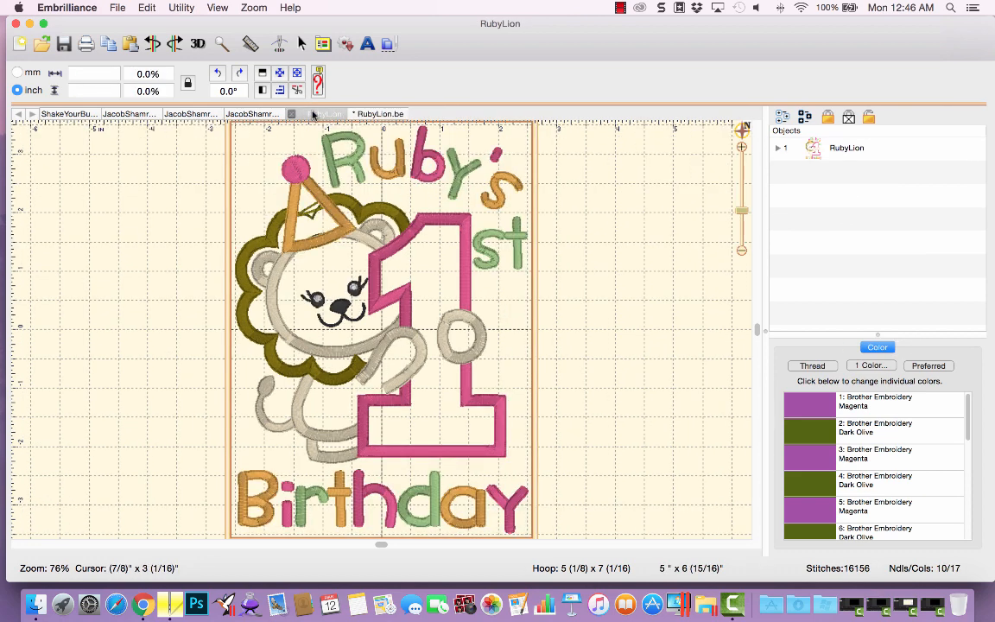
left_click(371, 114)
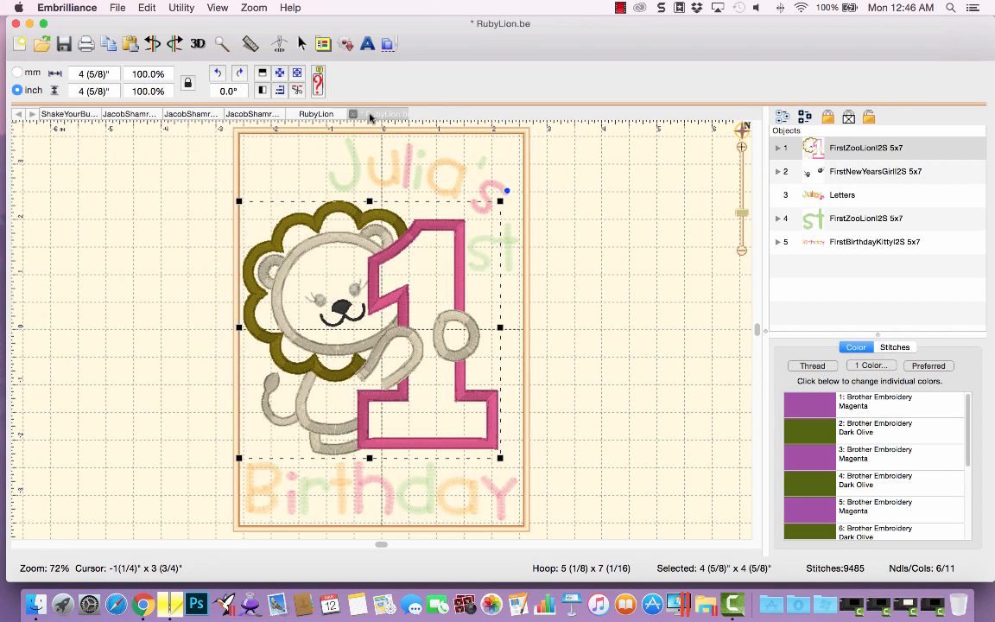
left_click(564, 250)
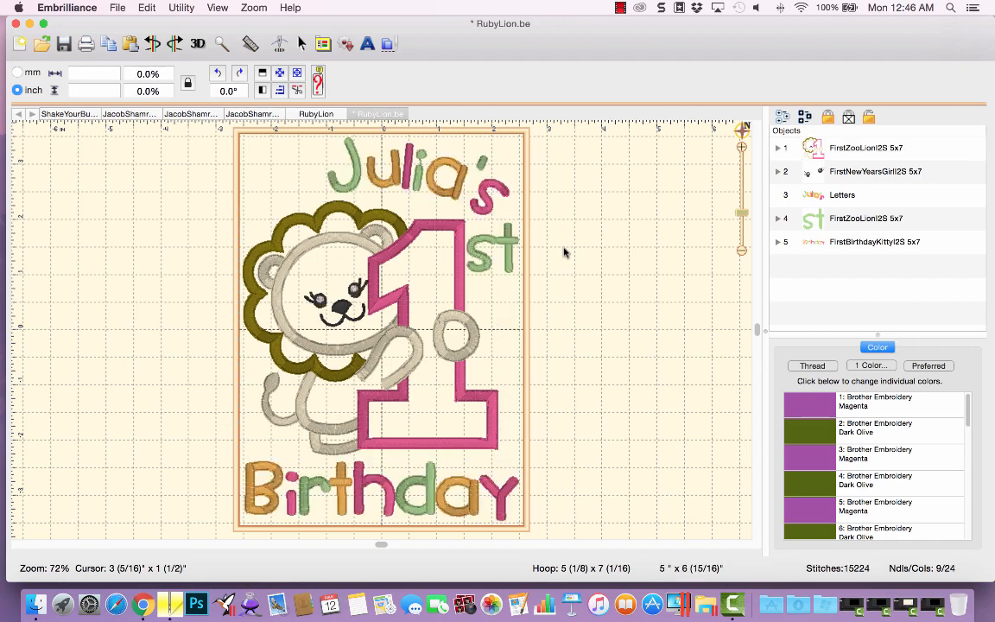